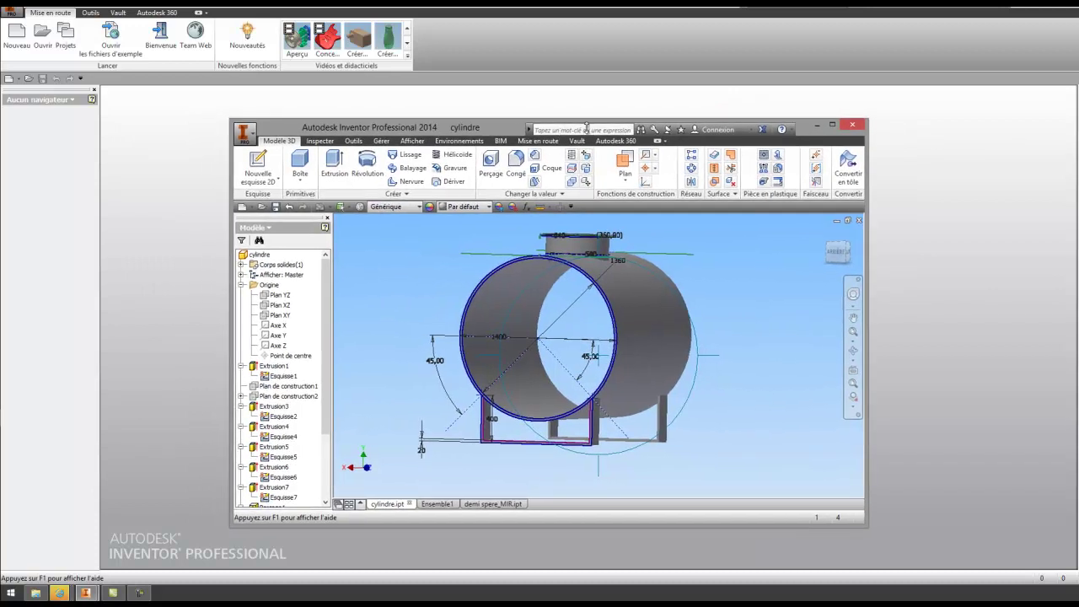
Maximize the model window and examine the finished tank in assembly Ensemble1 from several angles
click(835, 129)
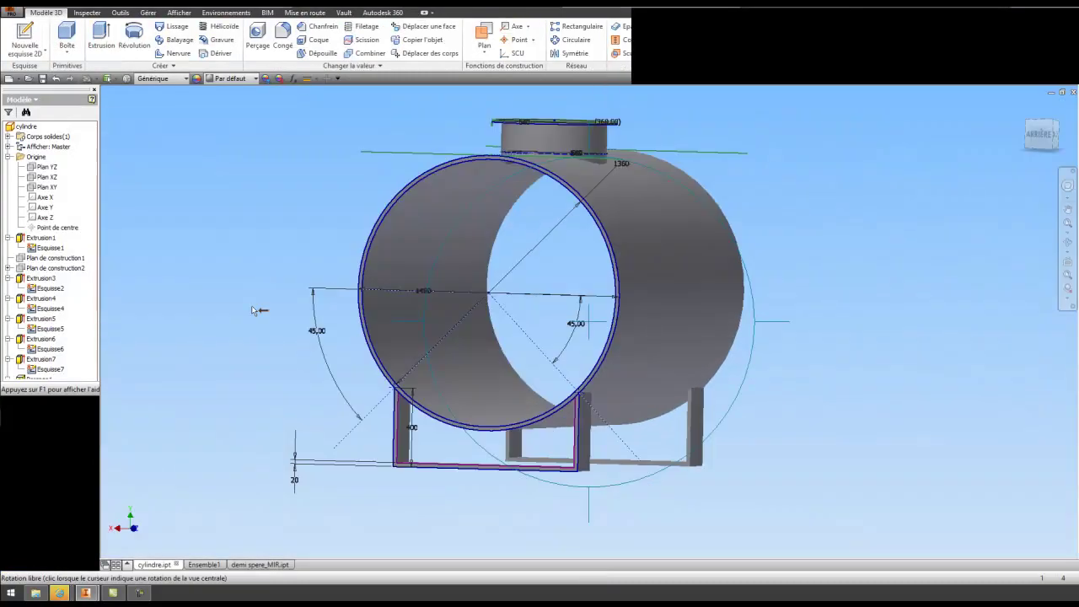
click(205, 565)
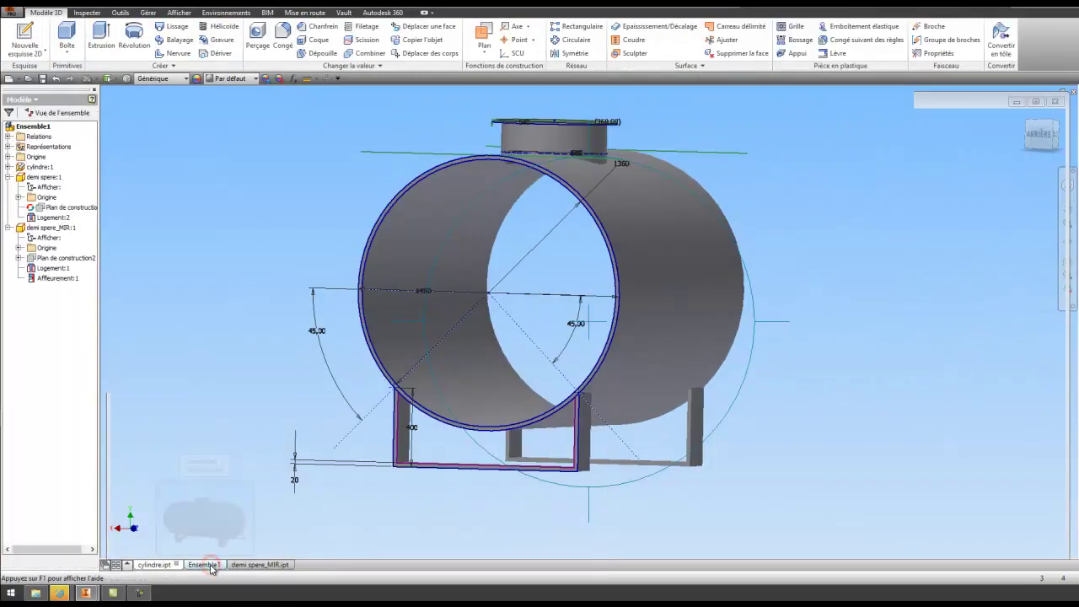
key(F4)
drag(677, 163, 686, 276)
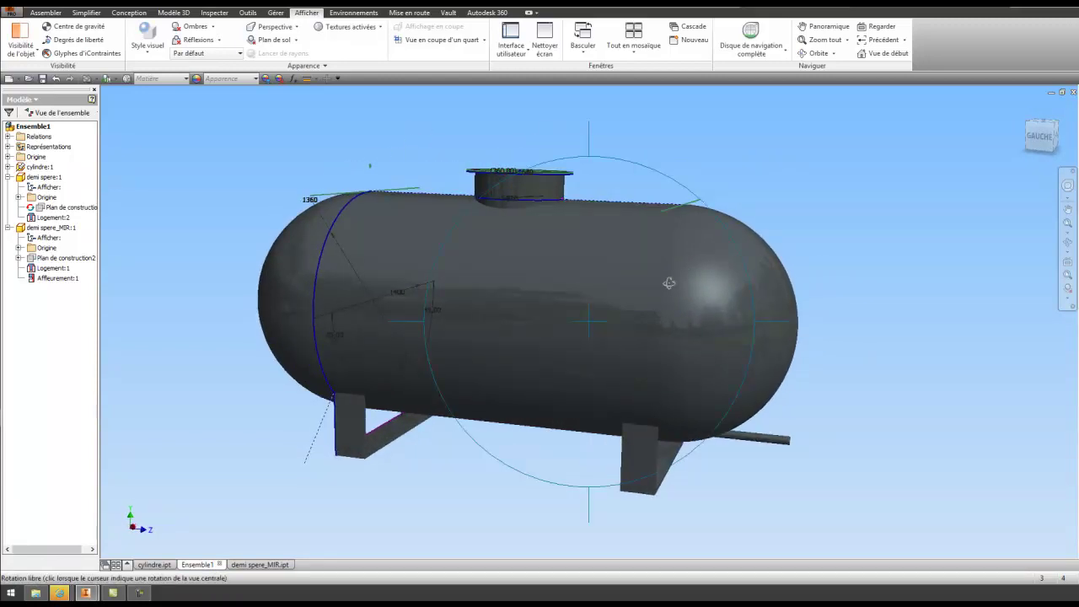
drag(615, 288, 610, 279)
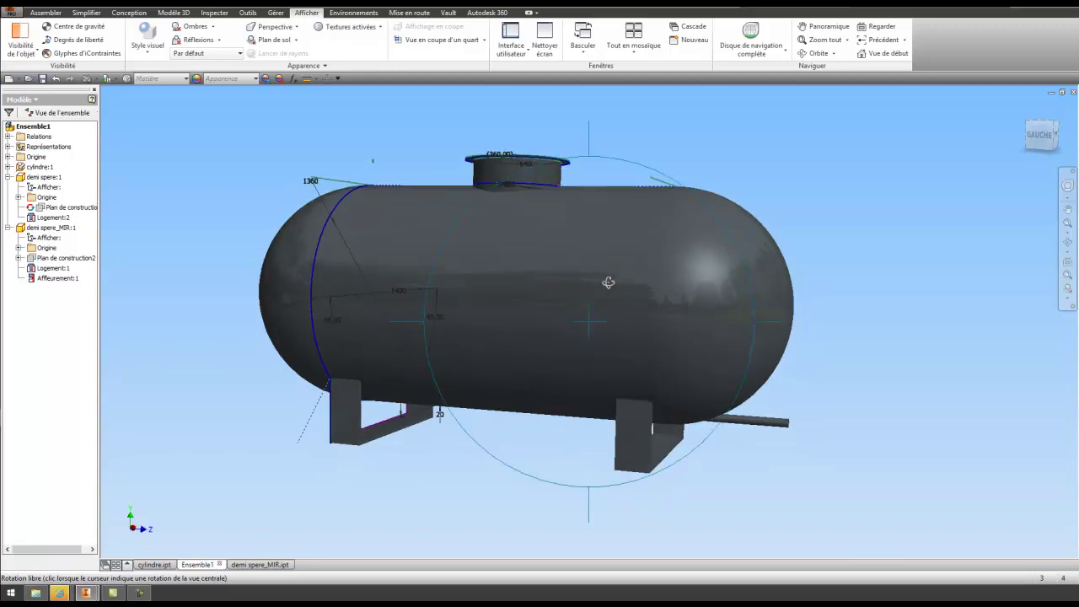
scroll(600, 280, down, 3)
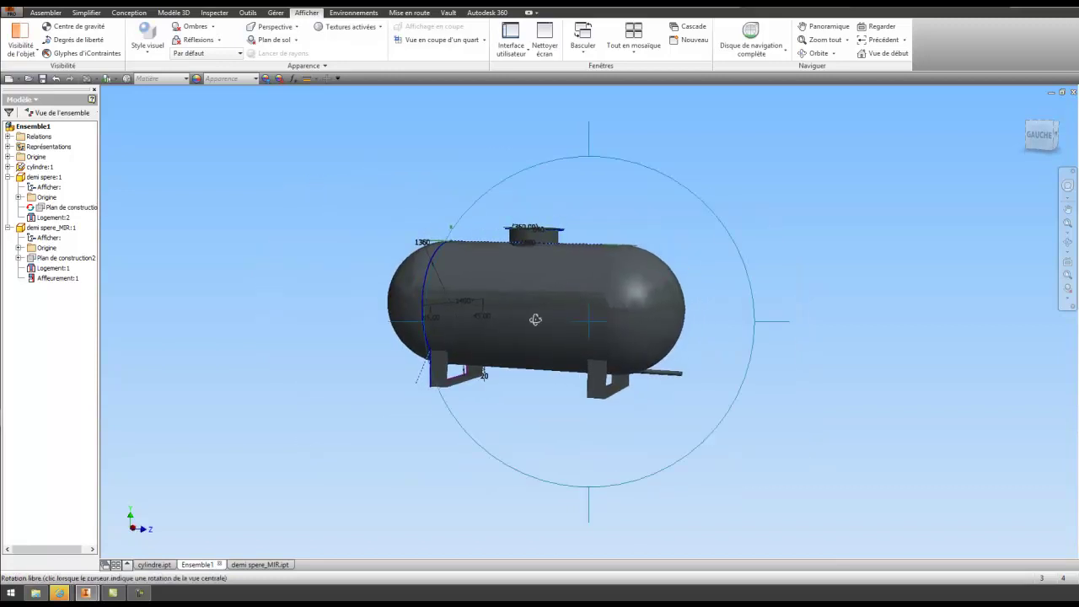
In the empty Inventor window, start a new single-user project named "ma cuve"
mouse_move(85, 593)
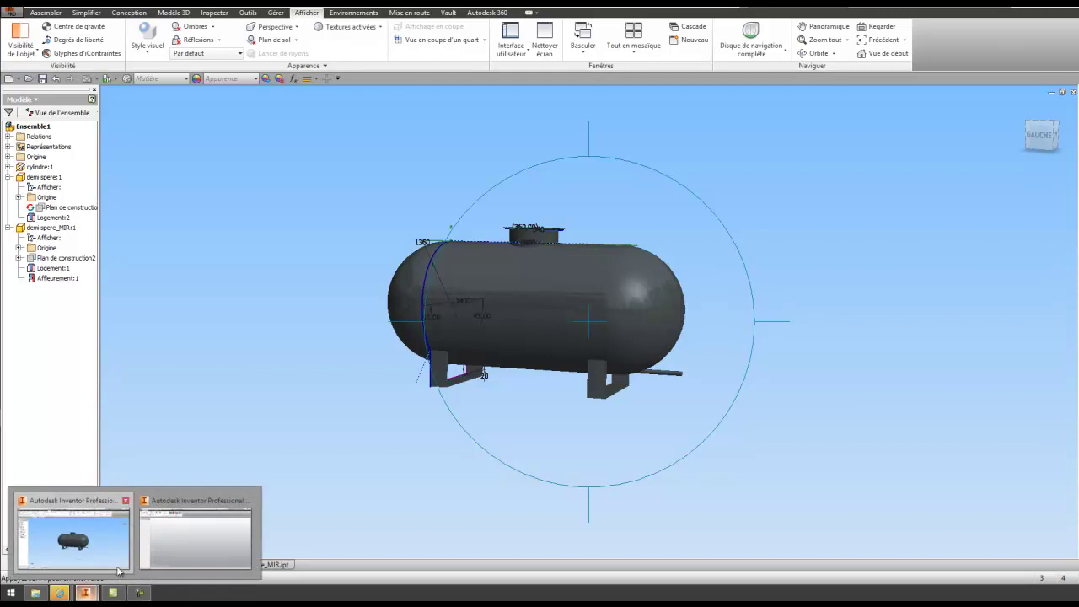
click(151, 554)
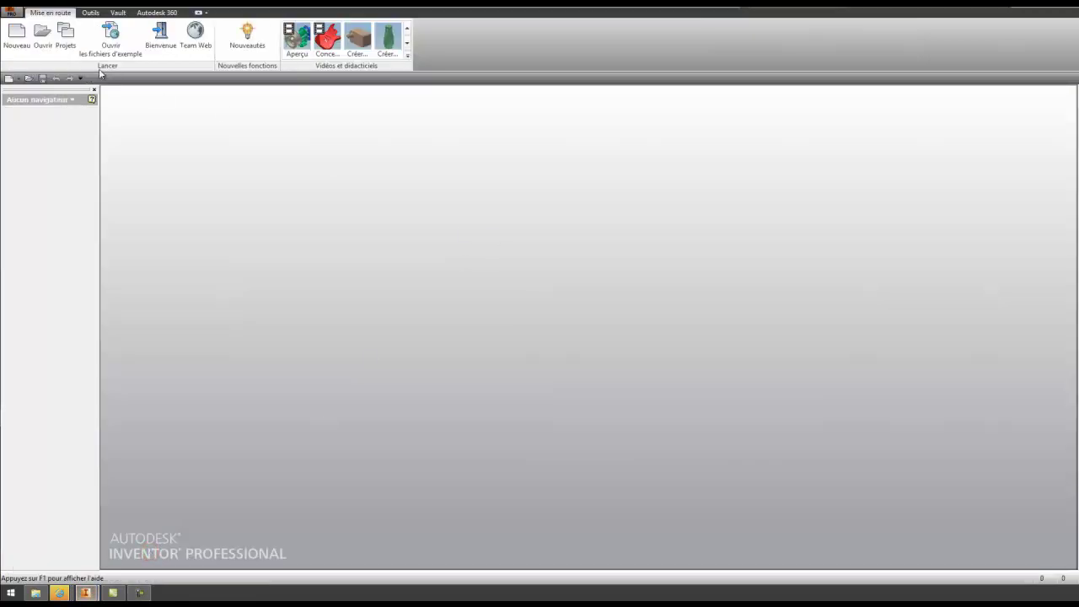
click(65, 38)
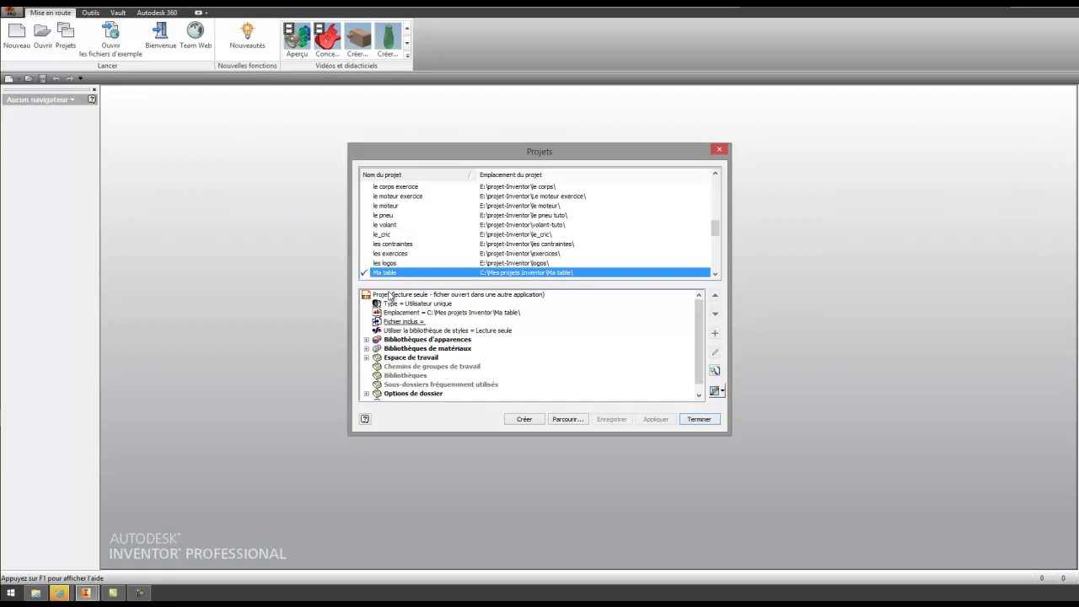
click(525, 420)
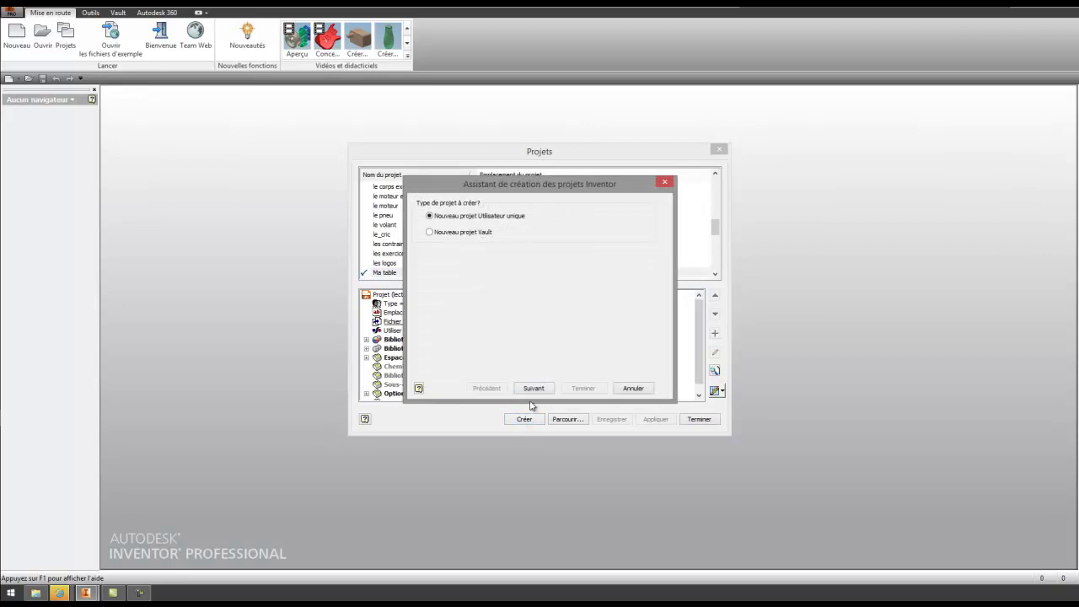
click(532, 390)
double_click(456, 227)
text(ma cuve)
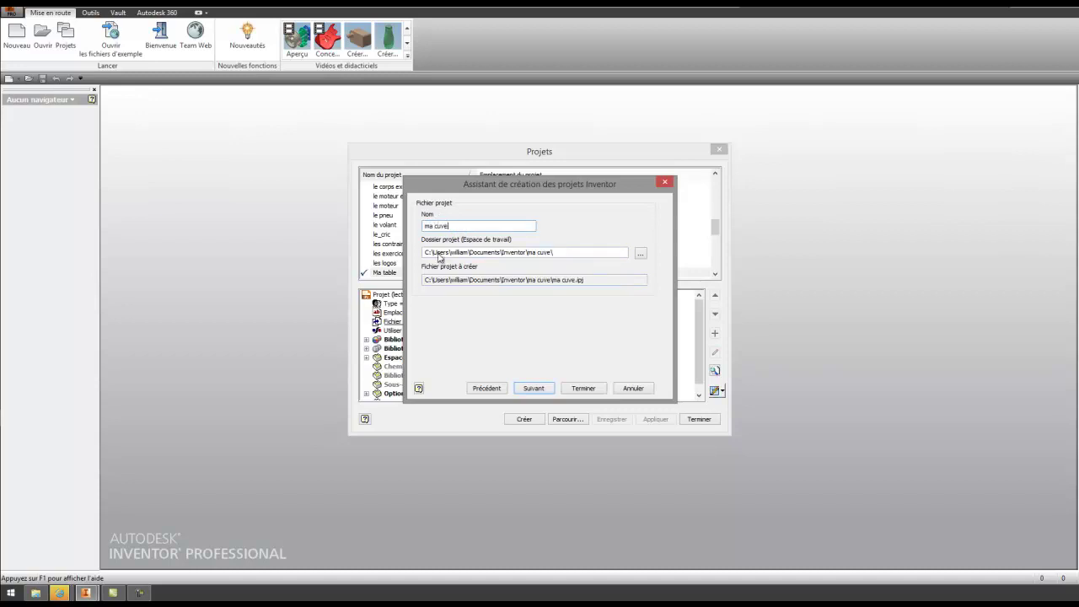
Browse for the project location and create a folder named "ma cuve" inside "Mes projets Inventor" on drive C
click(640, 254)
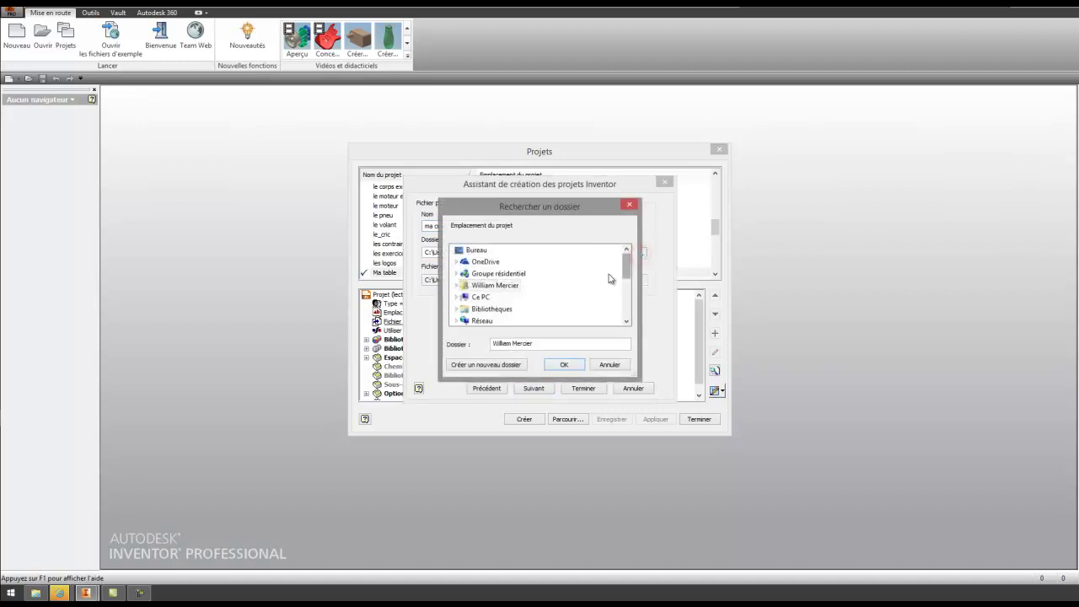
mouse_move(627, 270)
mouse_down()
mouse_move(622, 314)
mouse_move(624, 263)
mouse_up()
click(474, 298)
double_click(474, 297)
scroll(477, 308, down, 1)
double_click(484, 310)
click(510, 310)
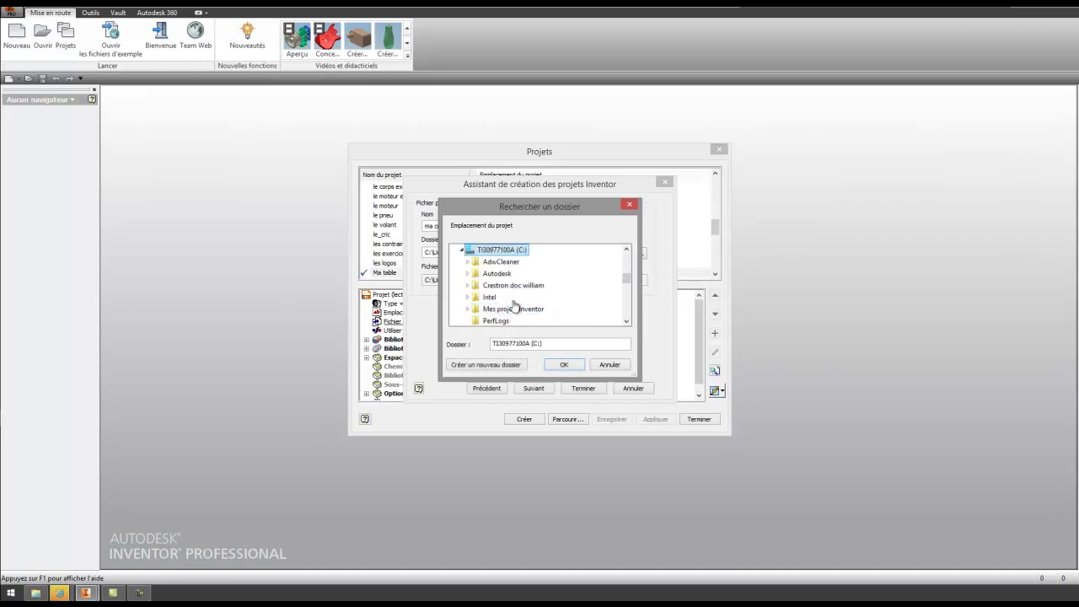
double_click(511, 310)
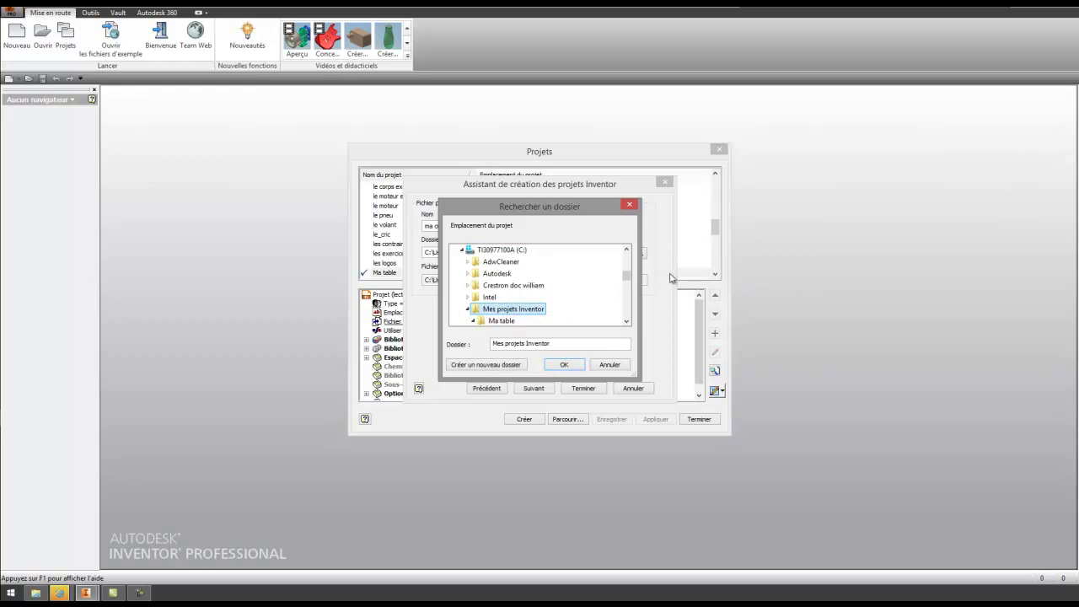
drag(630, 278, 629, 284)
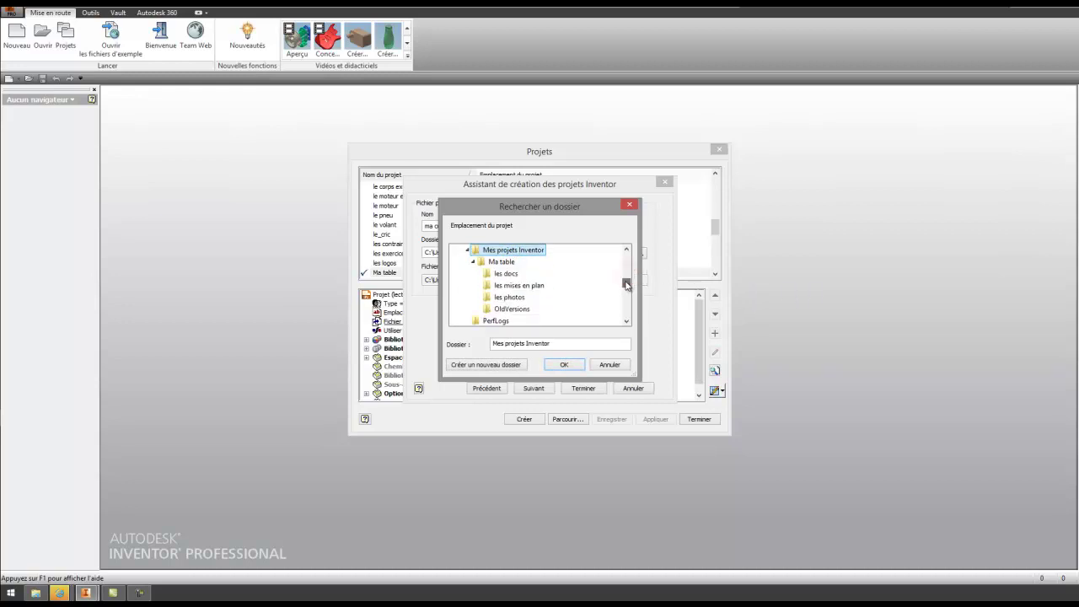
click(509, 365)
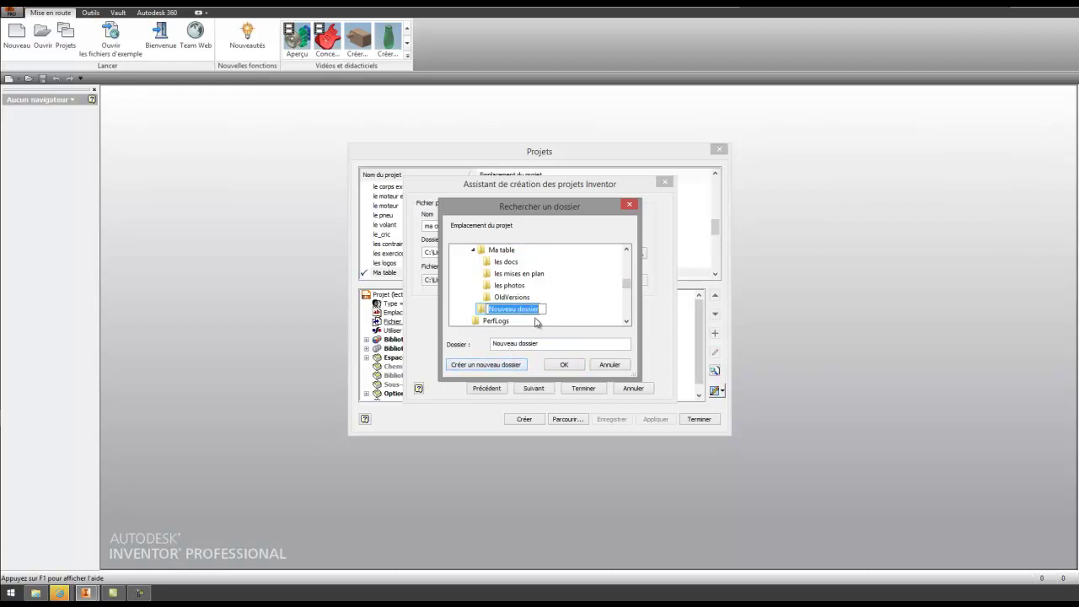
text(ma cuve)
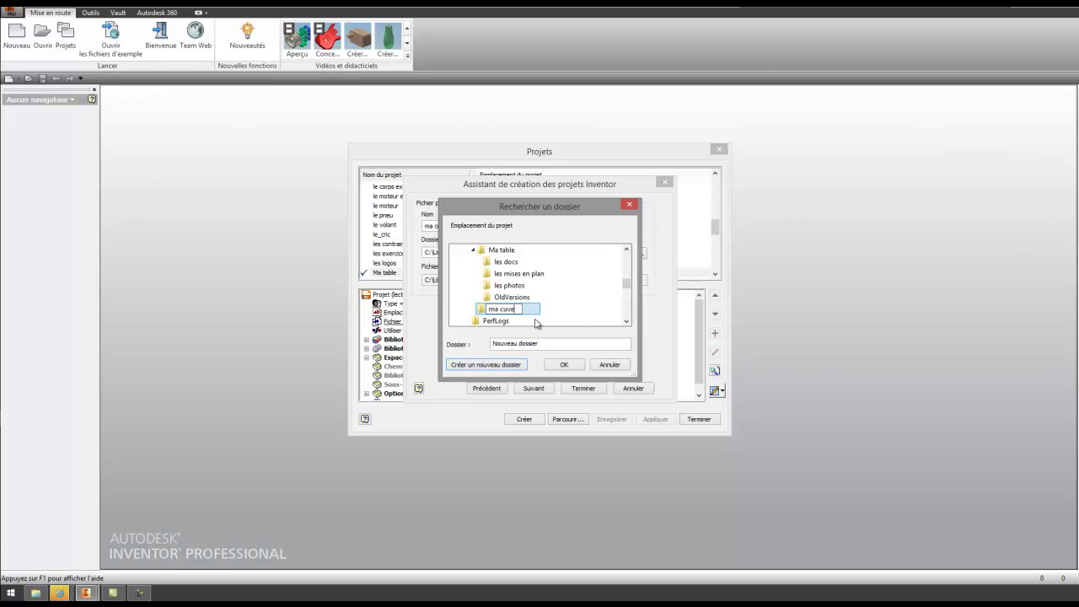
click(565, 365)
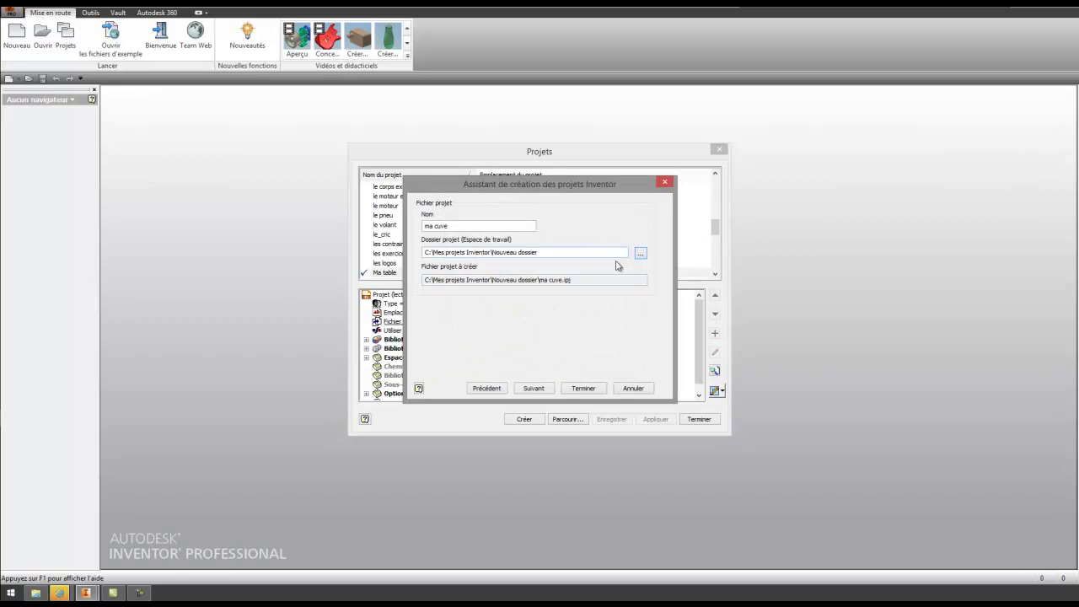
Set the project workspace to the folder C:\Mes projets Inventor\ma cuve
click(641, 255)
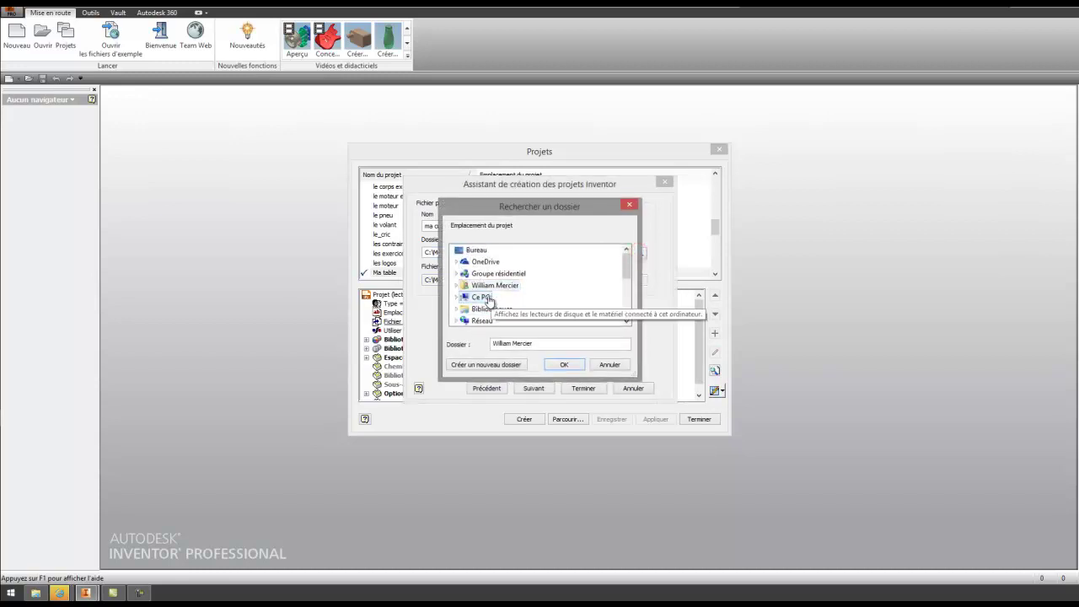
scroll(499, 302, down, 1)
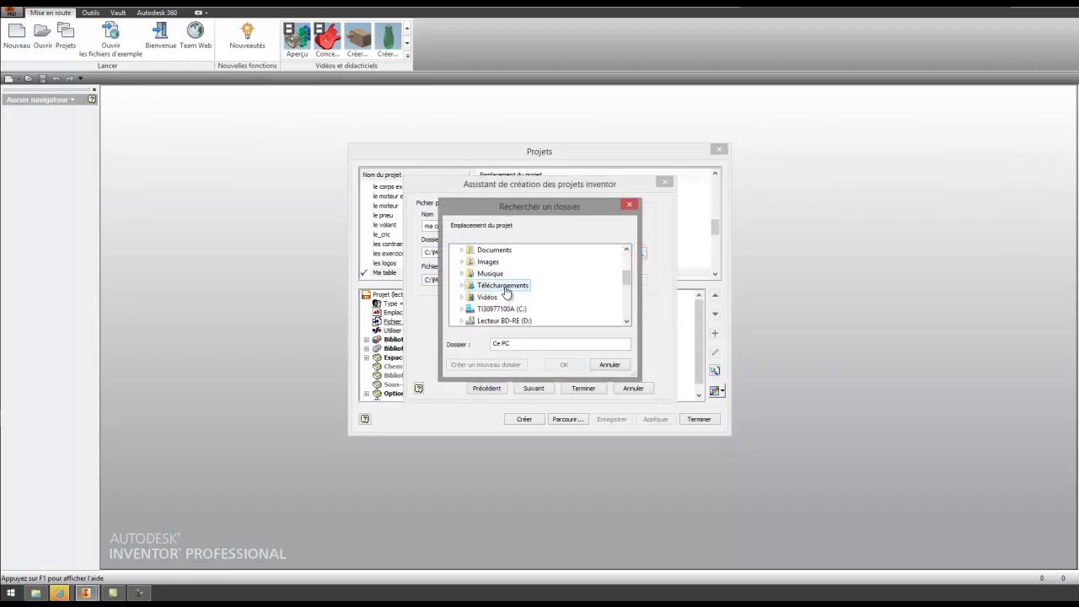
scroll(506, 292, up, 1)
scroll(504, 300, down, 1)
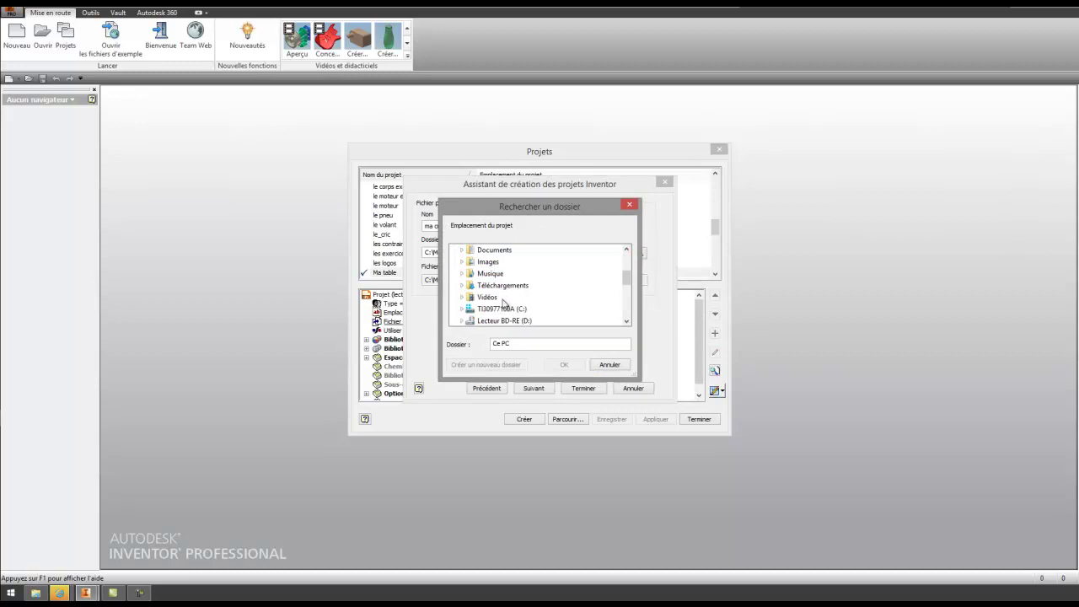
double_click(501, 309)
scroll(510, 286, down, 2)
double_click(514, 276)
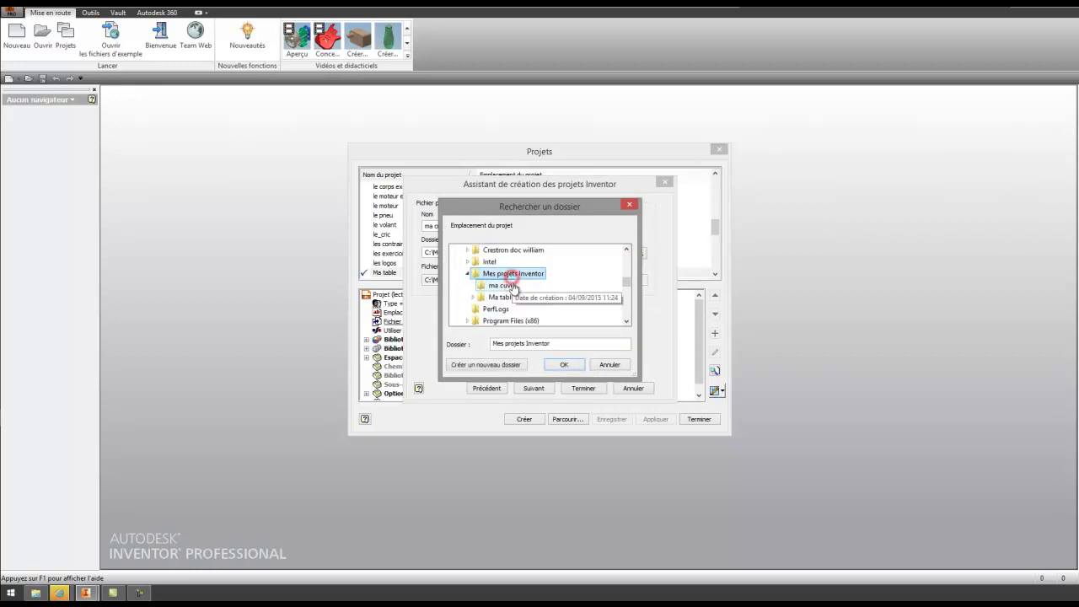
click(501, 285)
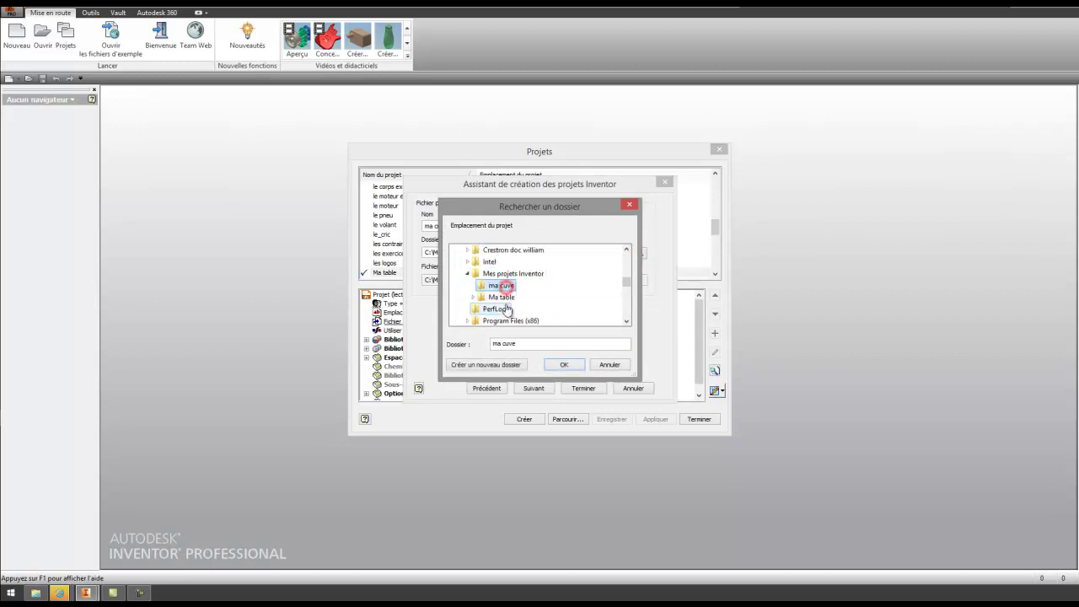
click(560, 365)
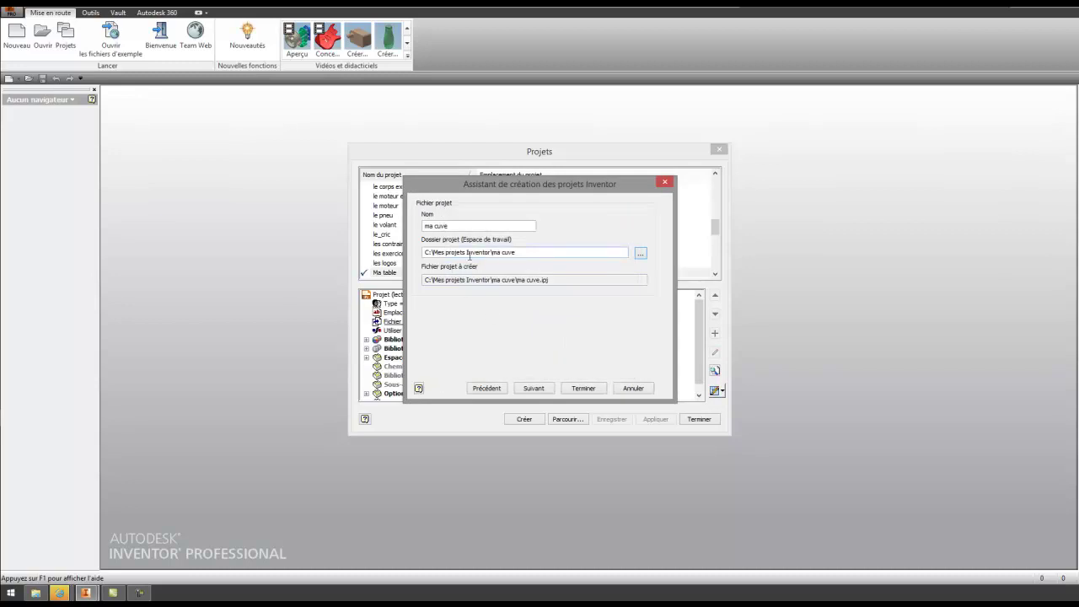
Finish creating the project without adding any libraries and close the project manager
click(527, 386)
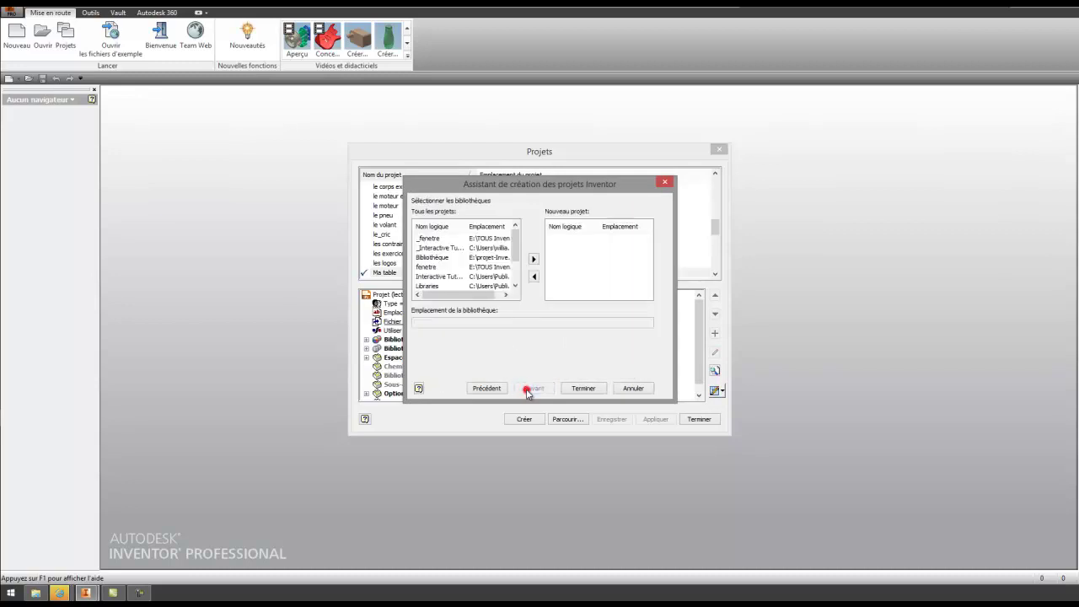
click(570, 390)
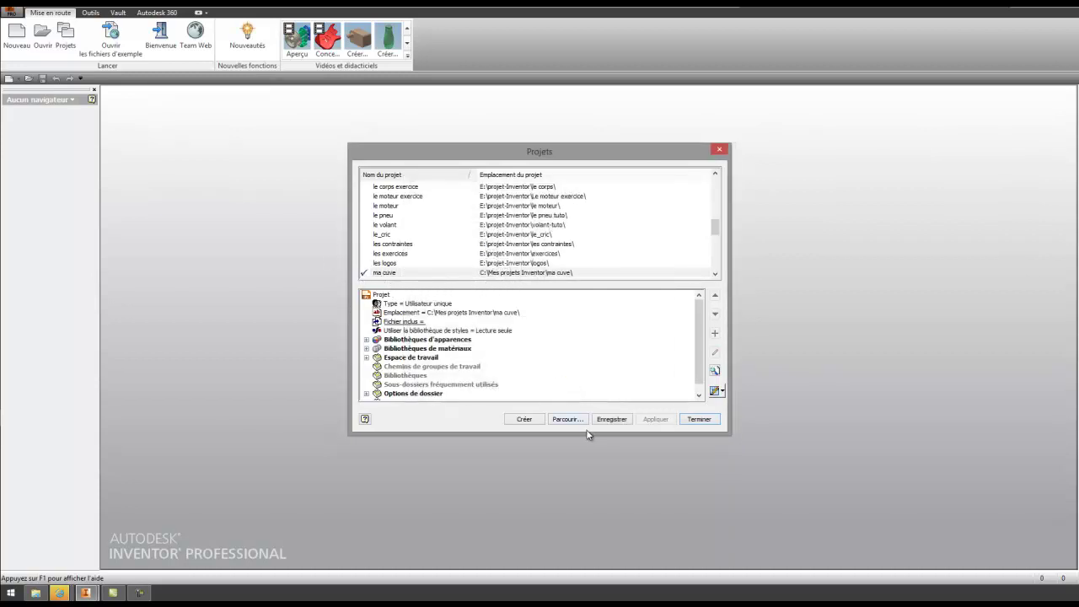
click(698, 419)
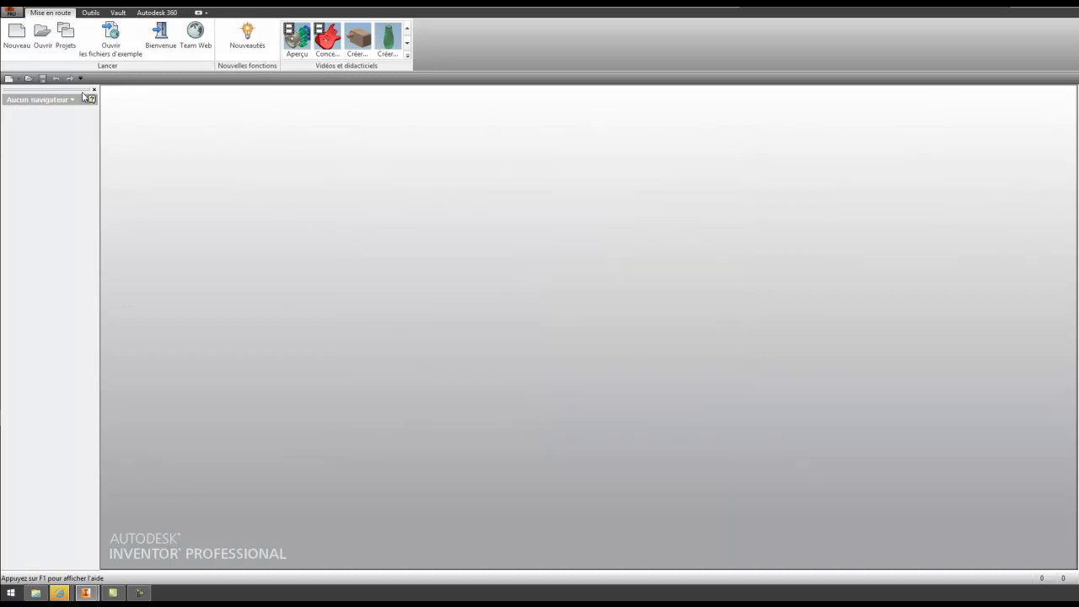
Create a new part from the Standard.ipt template and save it as "cylindre" in the project folder
click(17, 40)
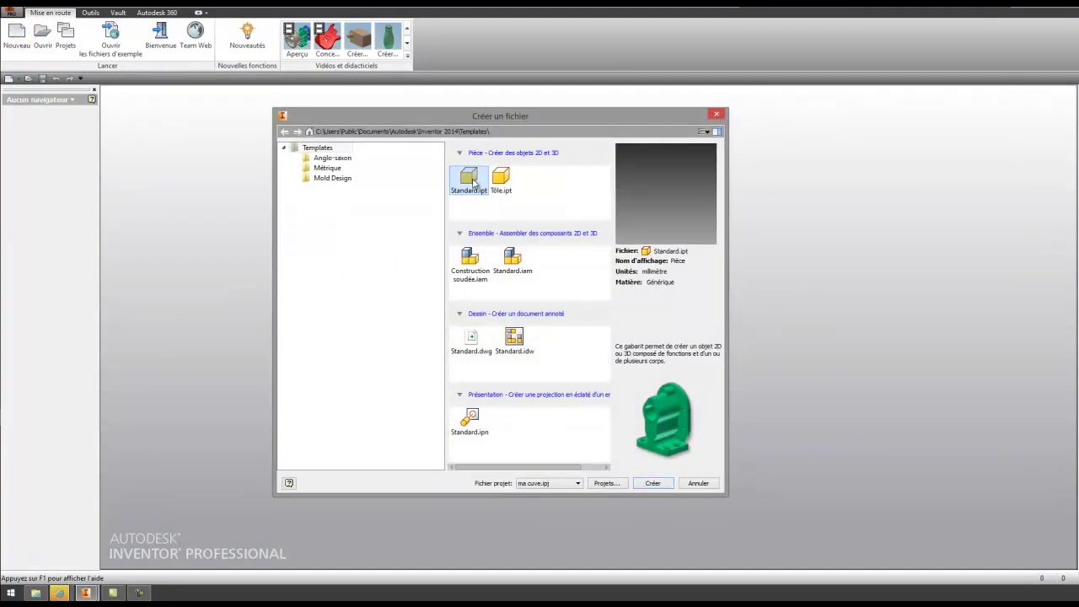
double_click(473, 184)
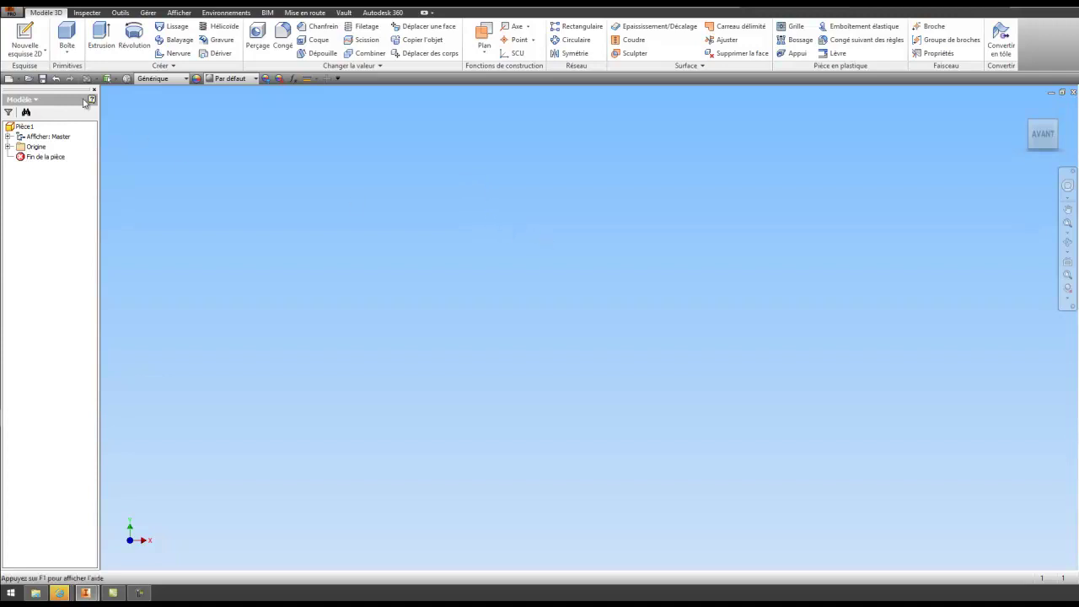
click(42, 79)
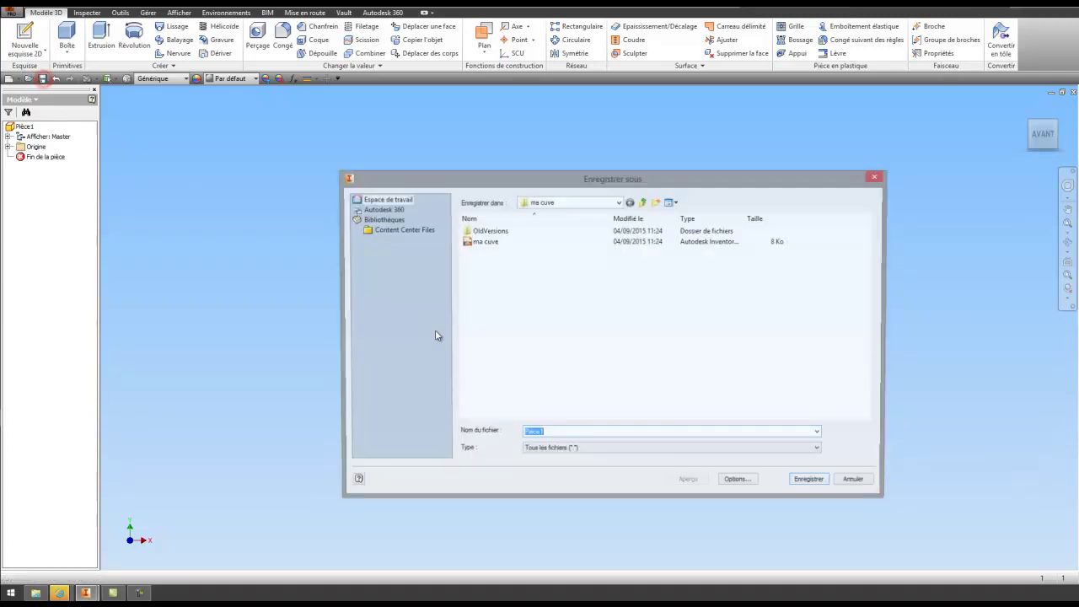
double_click(546, 433)
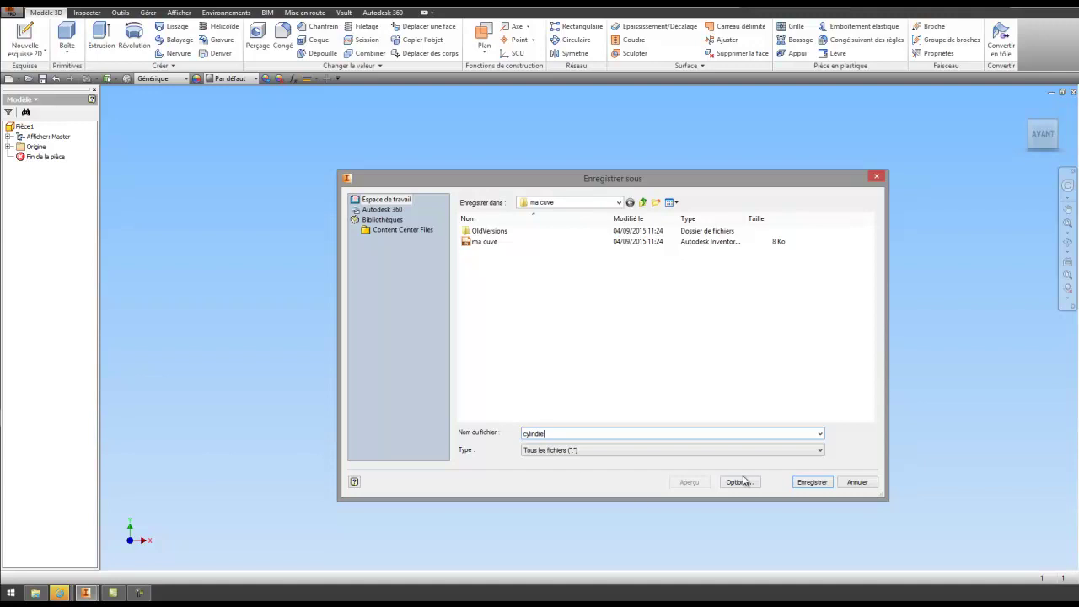
click(811, 483)
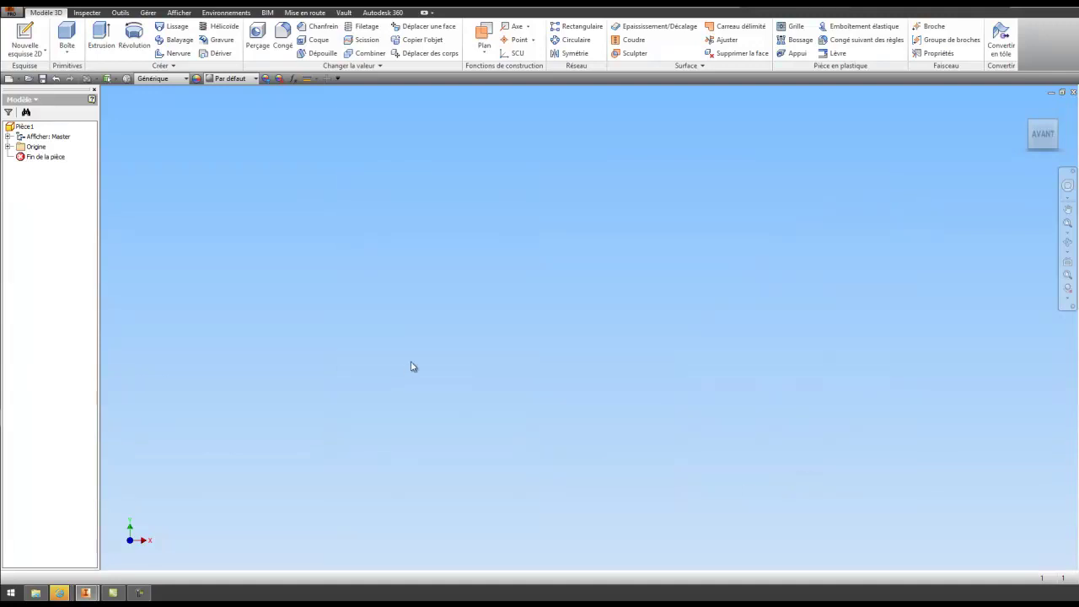
Start a new 2D sketch on the XY origin plane of the part
click(31, 34)
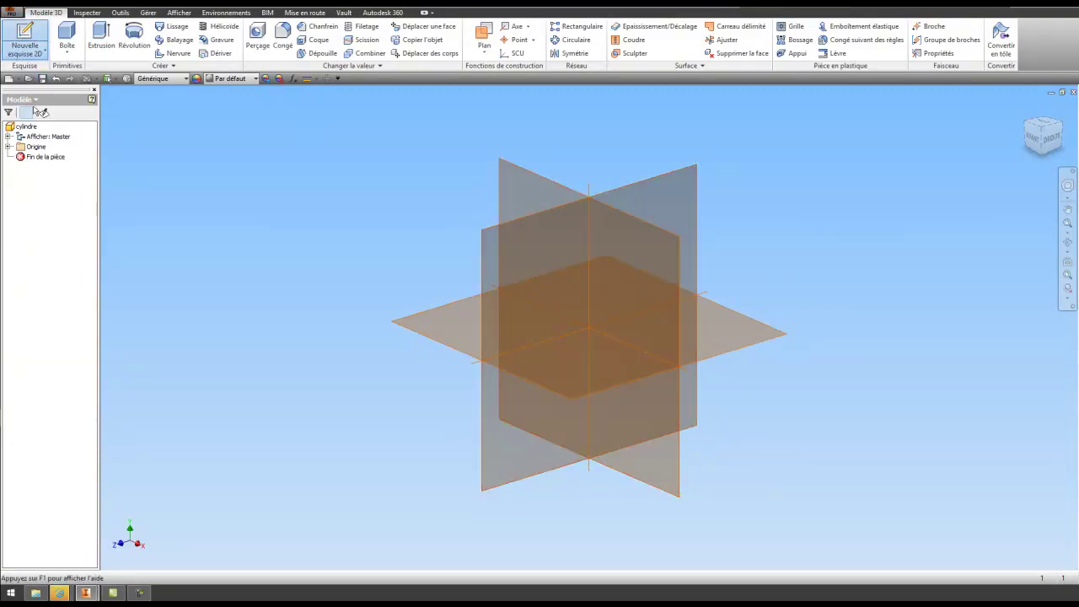
click(7, 146)
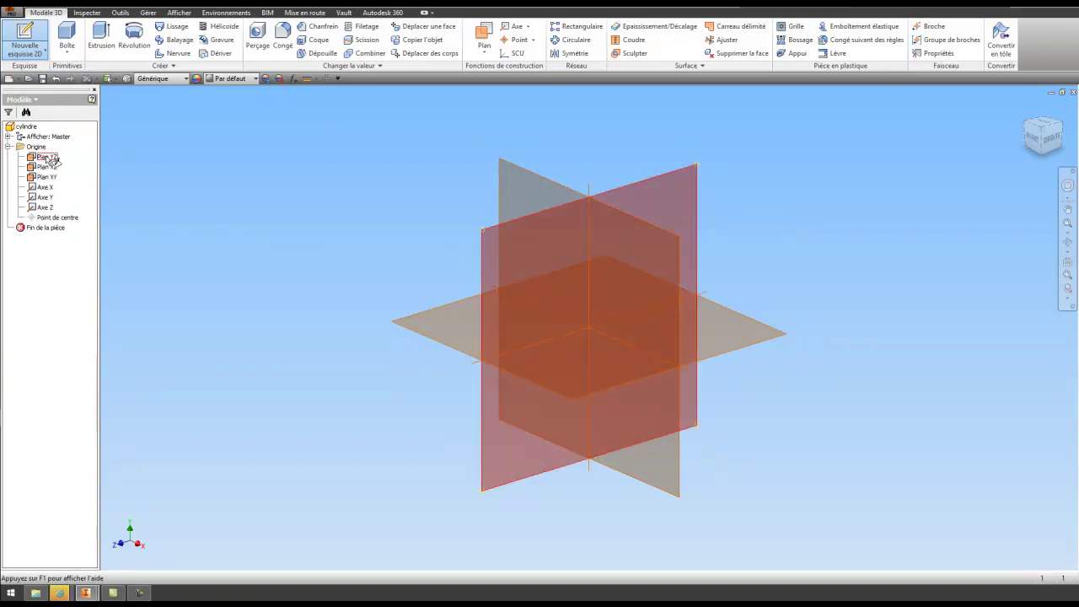
click(647, 232)
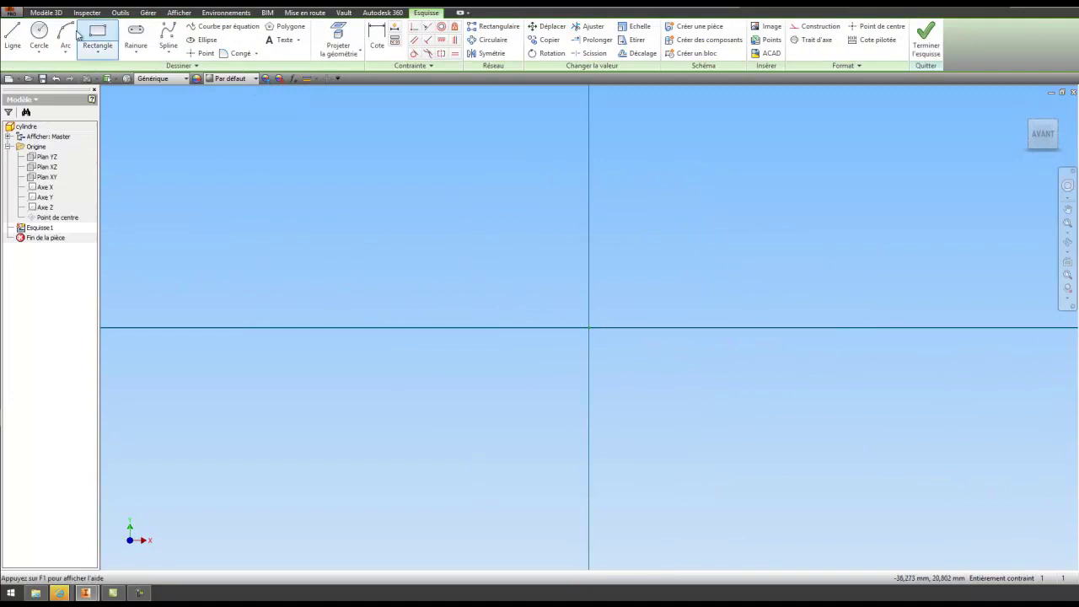
Sketch a 1360 mm diameter circle centred on the origin
click(39, 35)
click(589, 327)
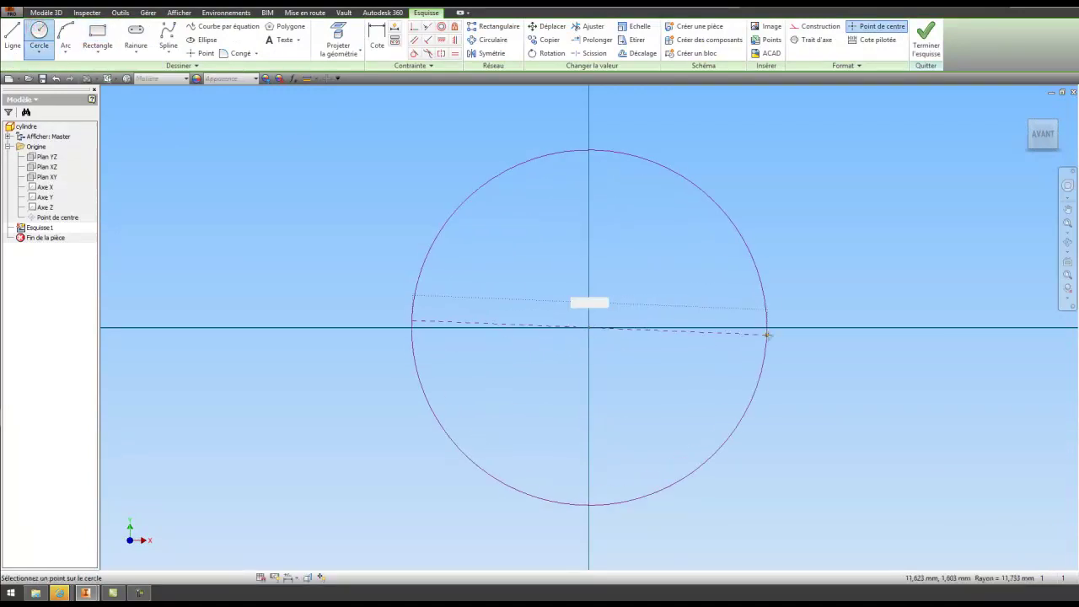
text(1360)
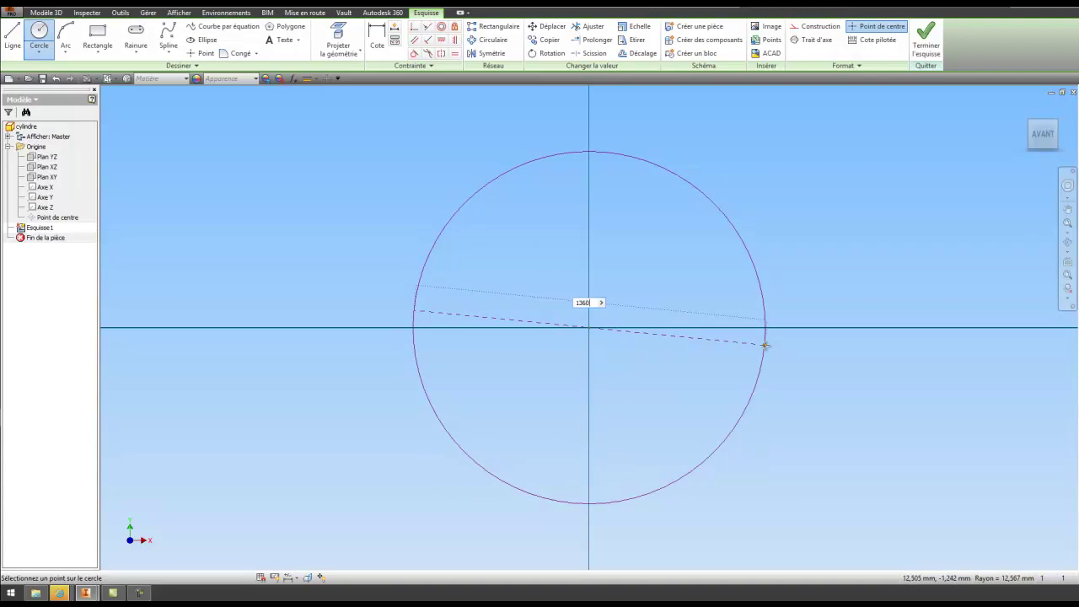
key(Return)
scroll(745, 346, down, 15)
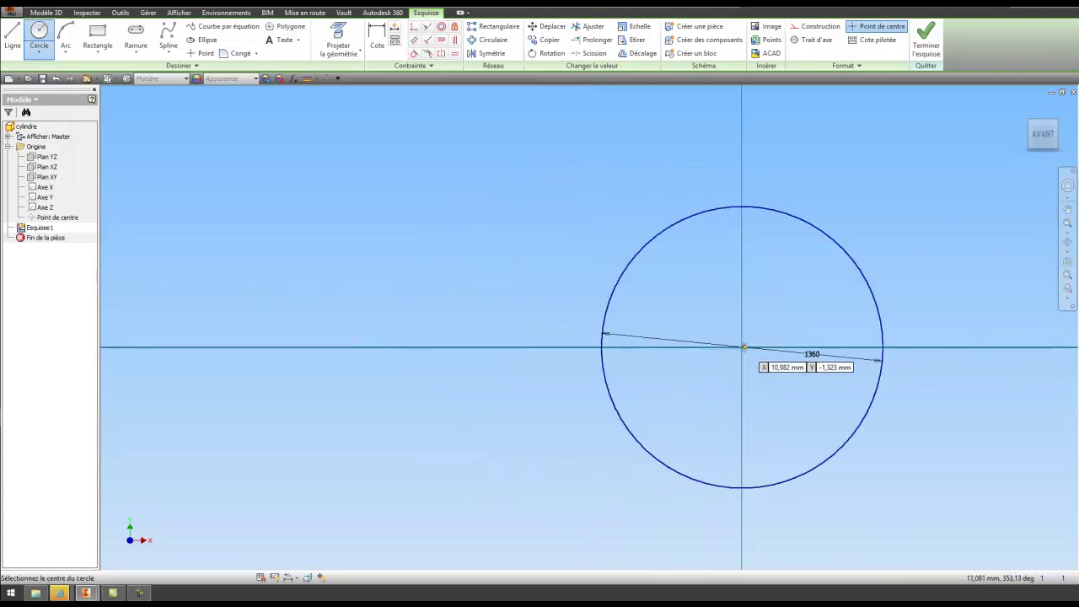
scroll(590, 296, down, 3)
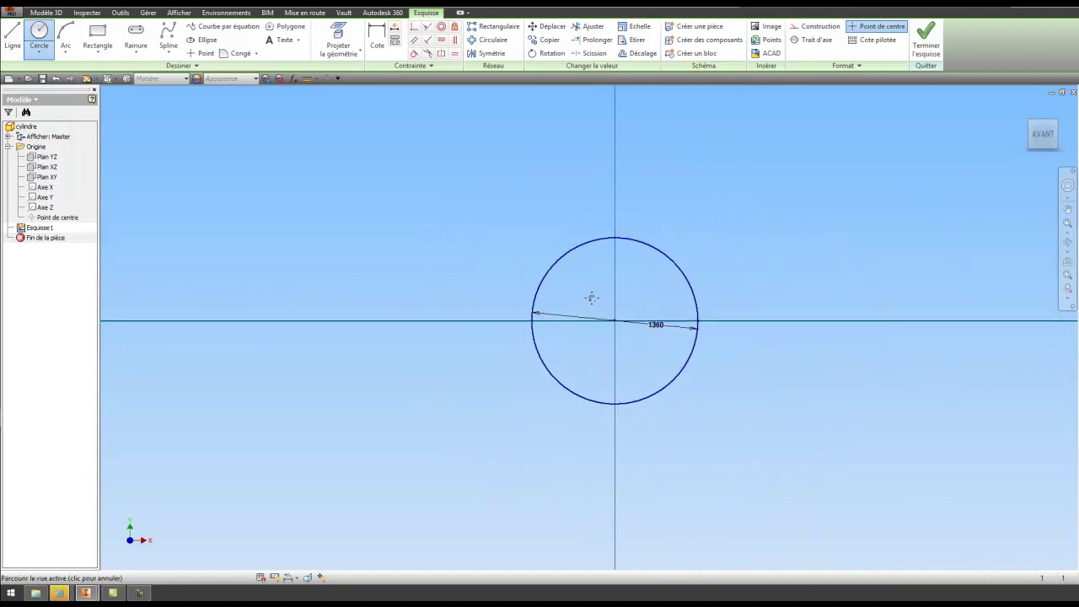
Sketch a larger concentric circle about 2347 mm in diameter around the 1360 mm circle
click(39, 35)
click(614, 321)
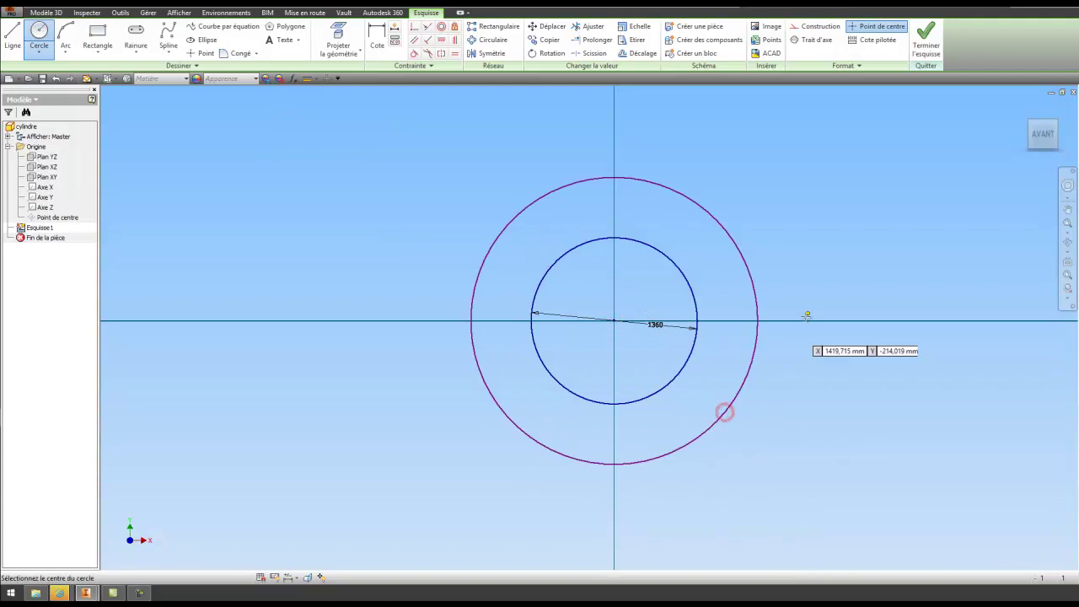
right_click(843, 292)
click(872, 292)
Dimension the outer circle's diameter as 1400 mm and finish the sketch
click(376, 37)
click(699, 208)
click(769, 175)
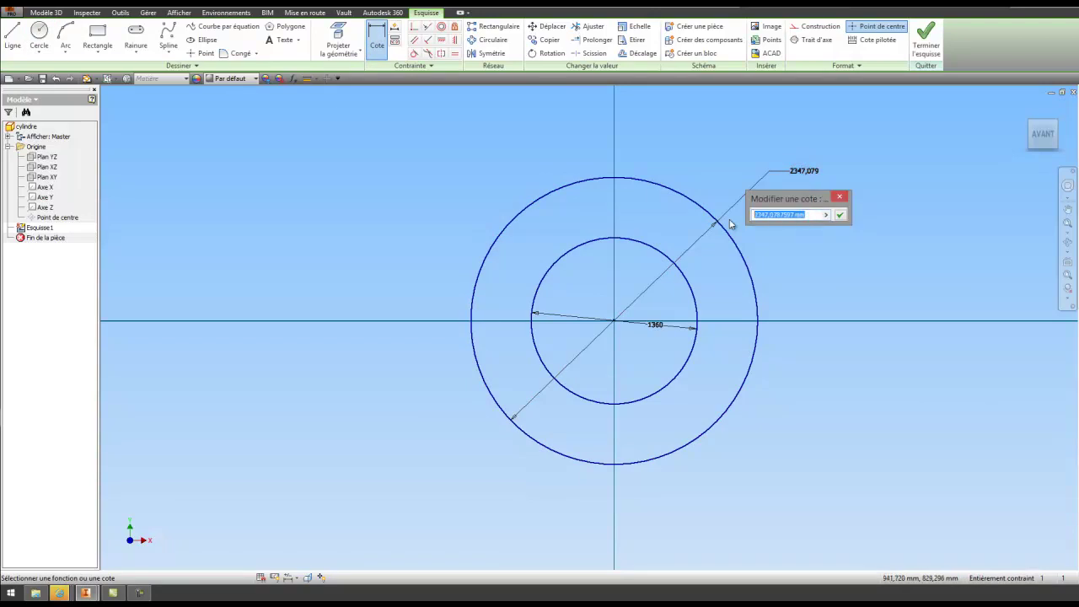
text(1400)
key(Return)
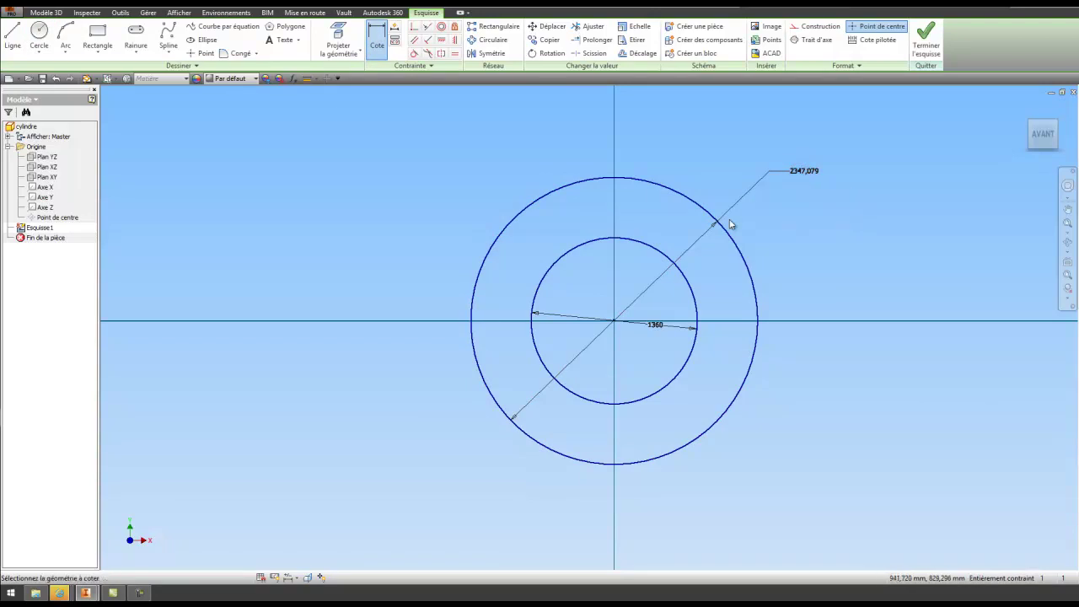
scroll(659, 247, down, 3)
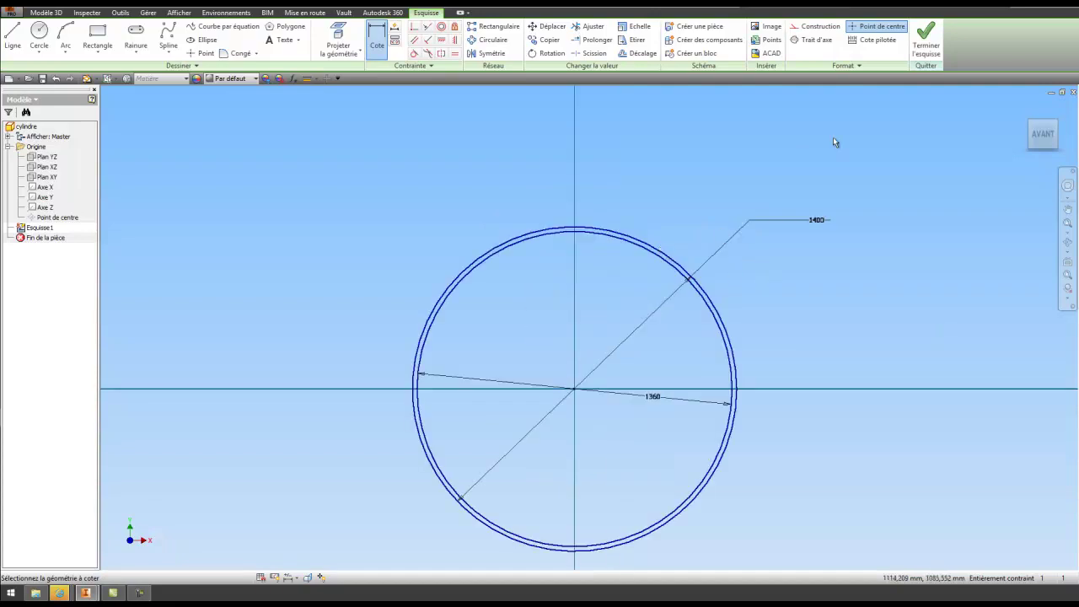
click(926, 38)
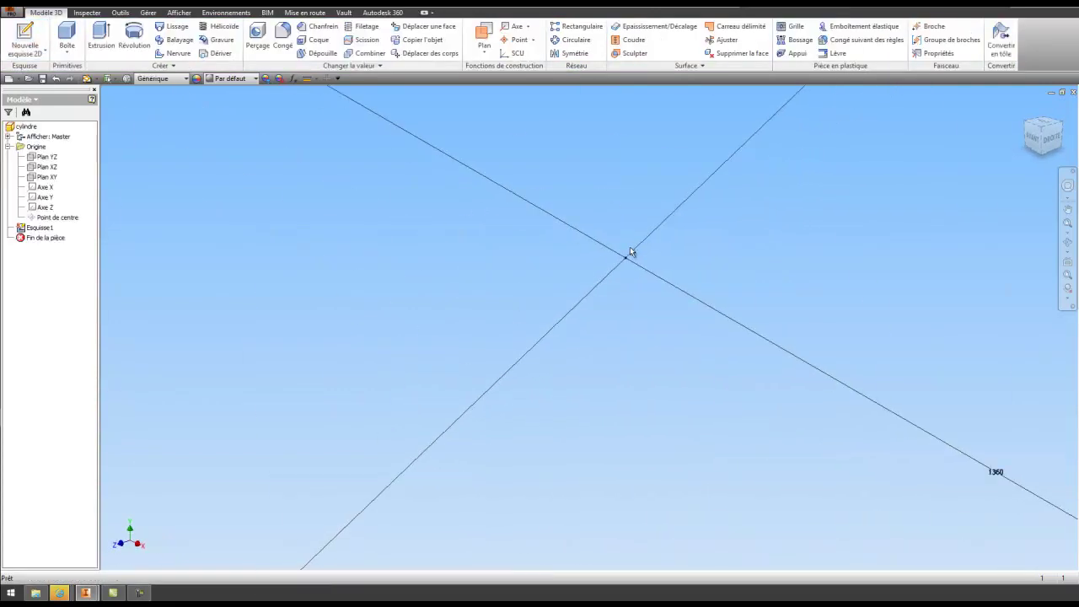
Extrude the ring between the two circles over a distance of 2000 mm as a solid
click(102, 42)
scroll(552, 173, down, 3)
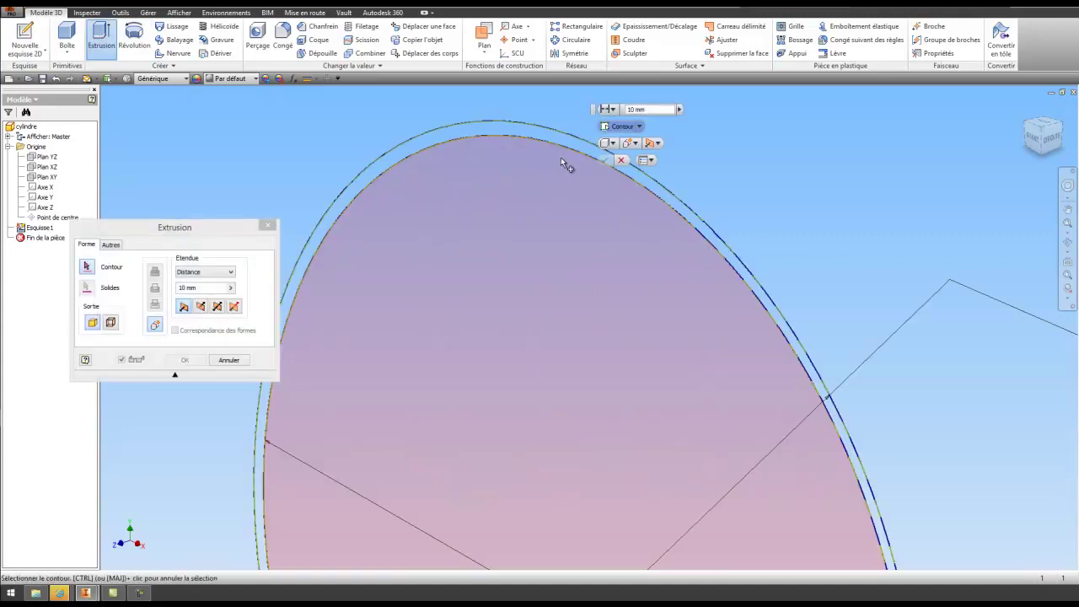
click(559, 142)
scroll(535, 188, up, 3)
click(198, 287)
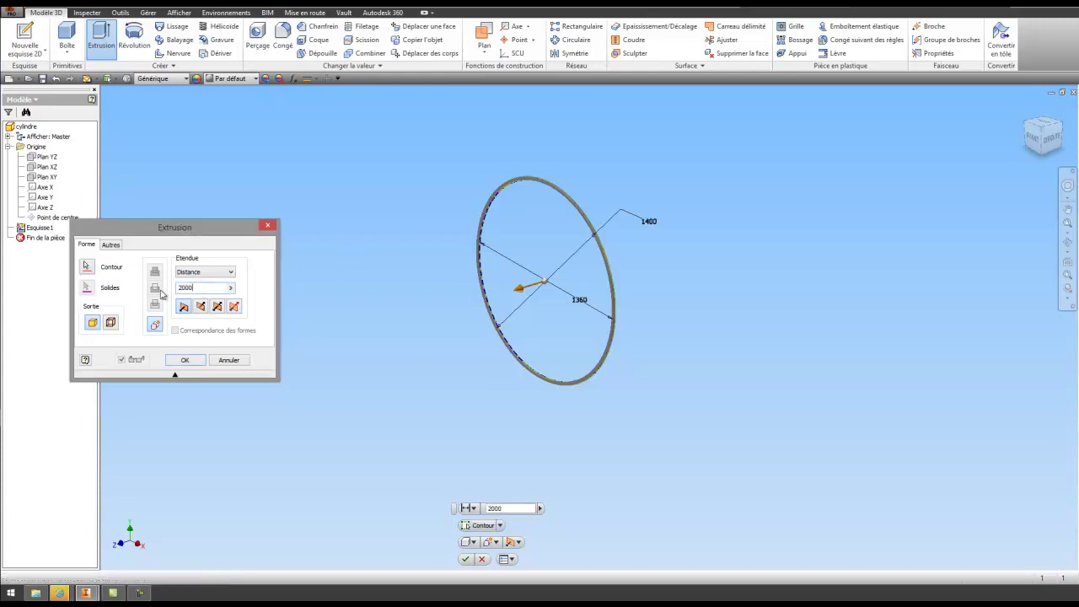
click(193, 365)
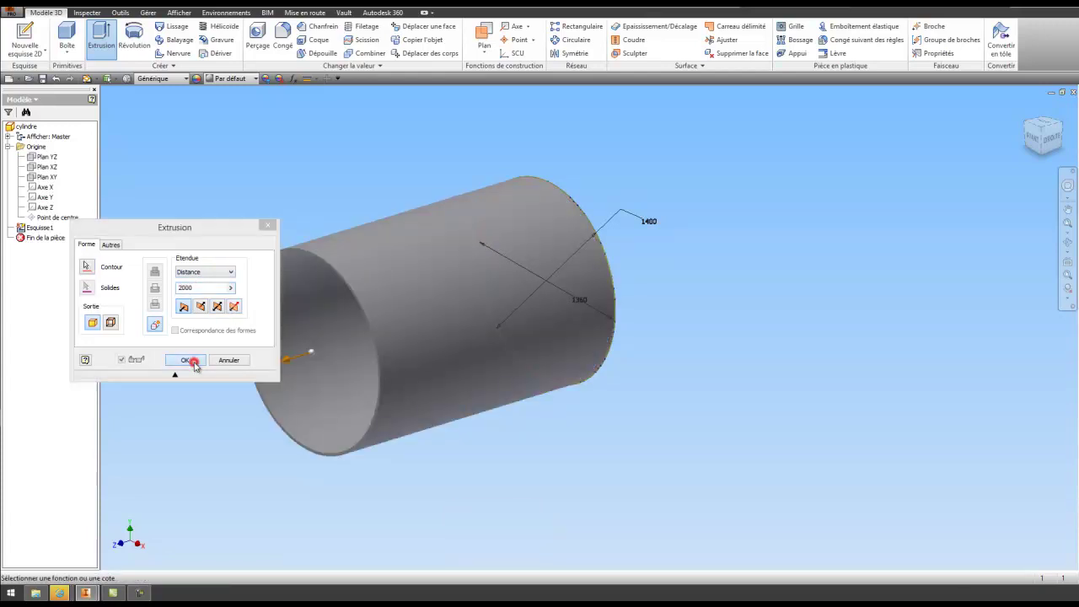
middle_drag(439, 356, 502, 301)
scroll(474, 304, down, 2)
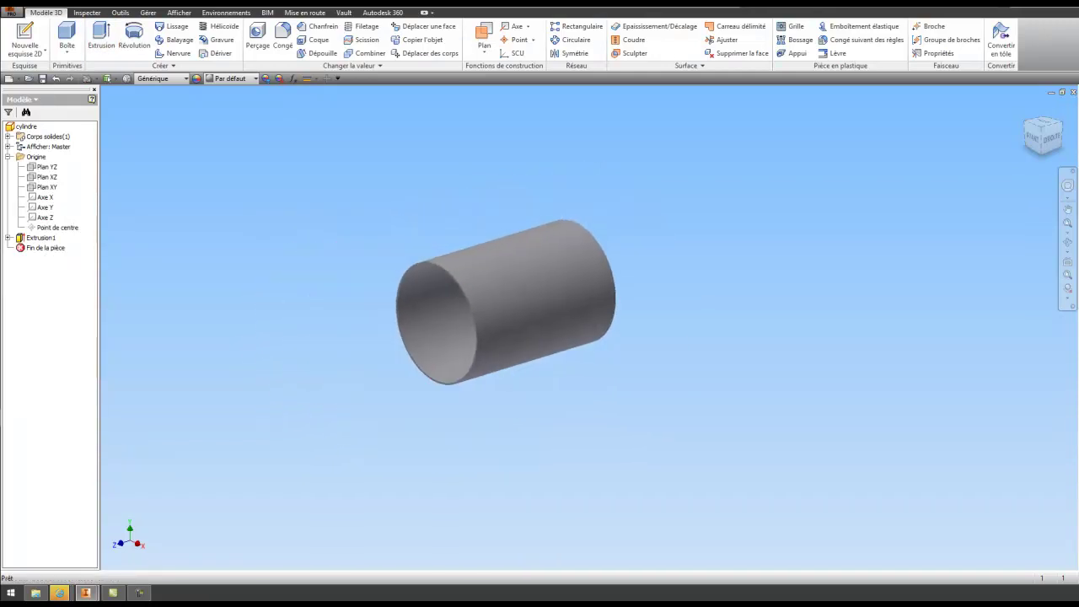
Switch to the finished tank assembly and examine how the flanged manhole neck sits on the top of the cylinder
mouse_move(86, 592)
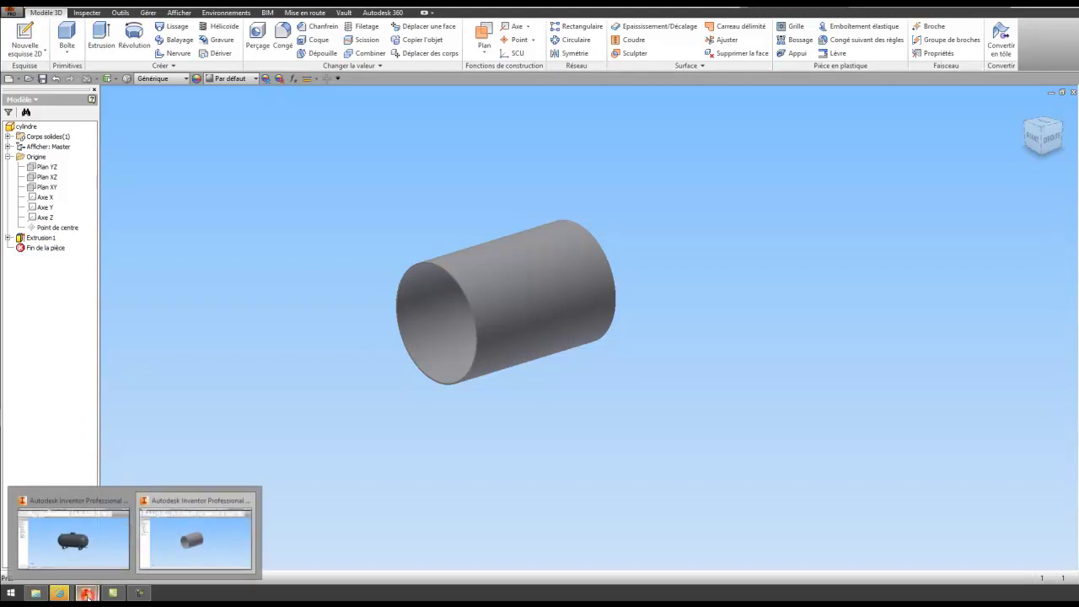
click(99, 546)
drag(493, 337, 498, 351)
scroll(498, 351, up, 5)
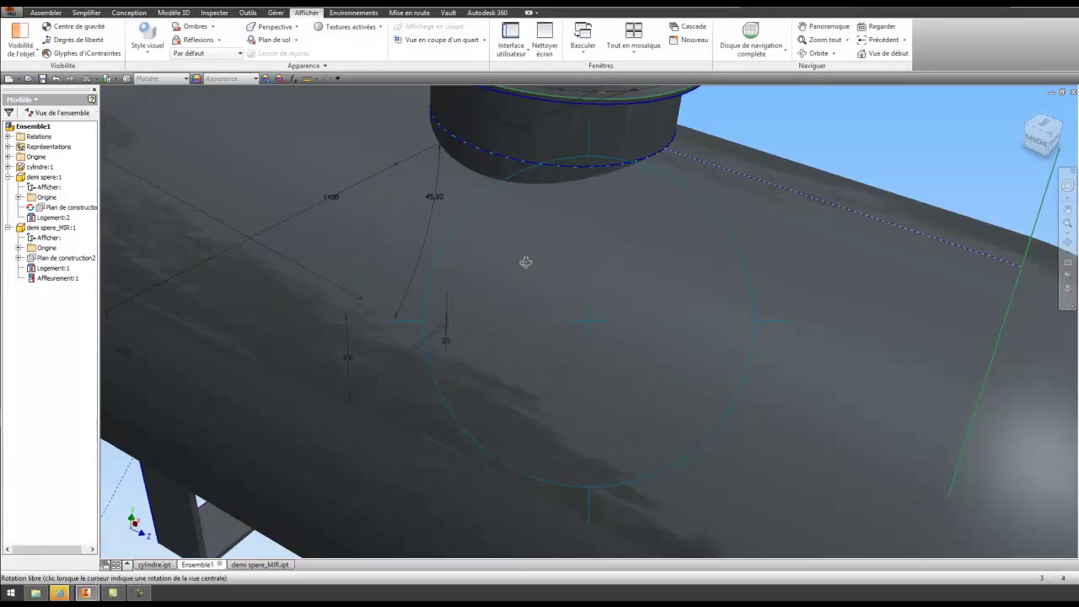
scroll(484, 368, down, 3)
scroll(482, 359, down, 3)
scroll(482, 346, up, 3)
mouse_move(481, 346)
mouse_down()
mouse_move(498, 316)
mouse_move(498, 338)
mouse_up()
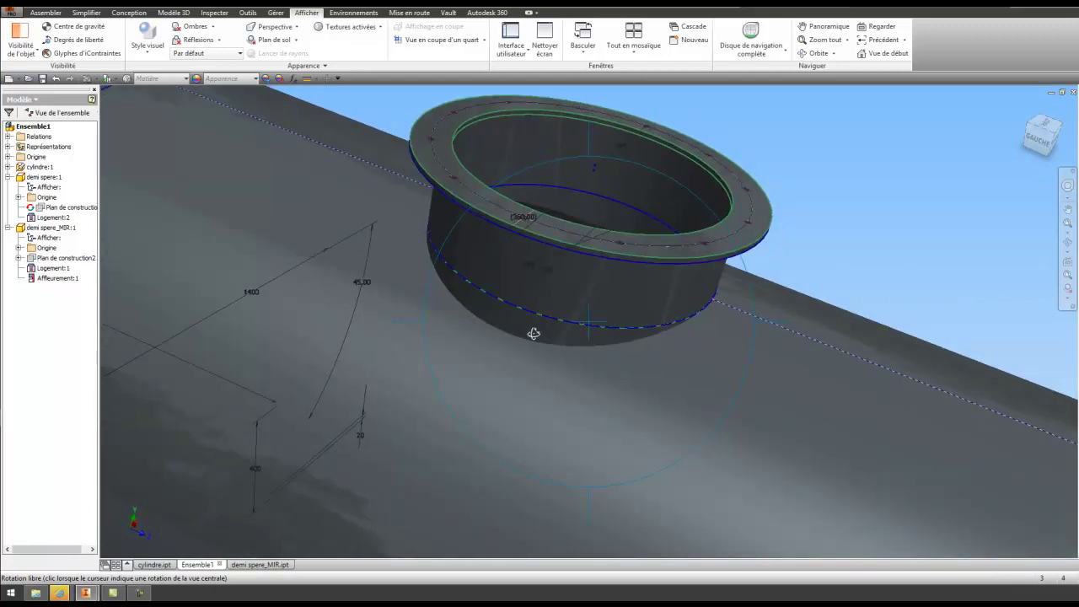
scroll(534, 333, down, 3)
scroll(533, 332, up, 3)
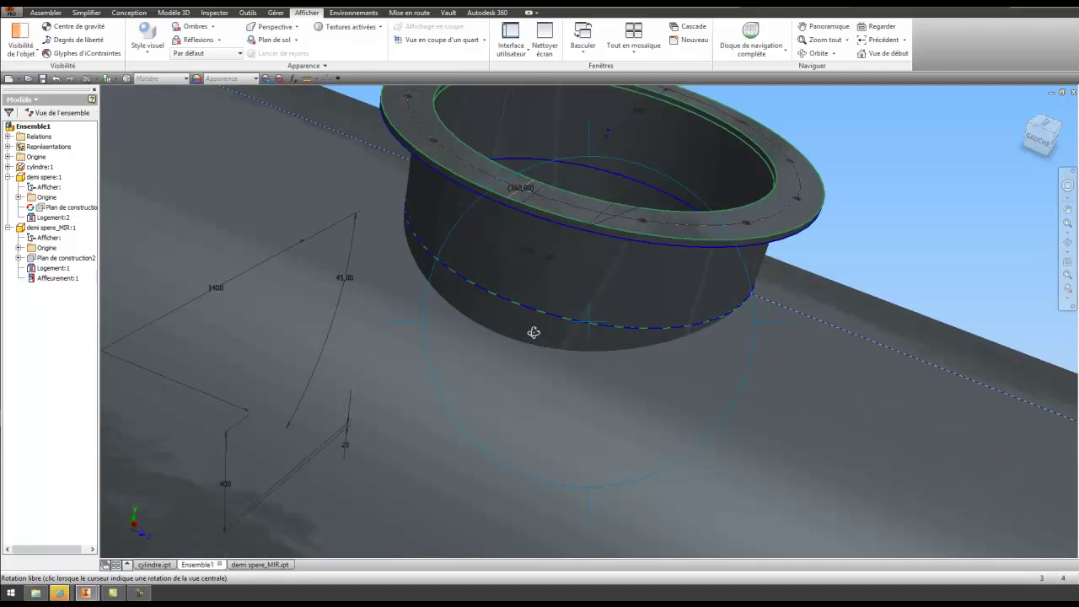
drag(537, 313, 525, 321)
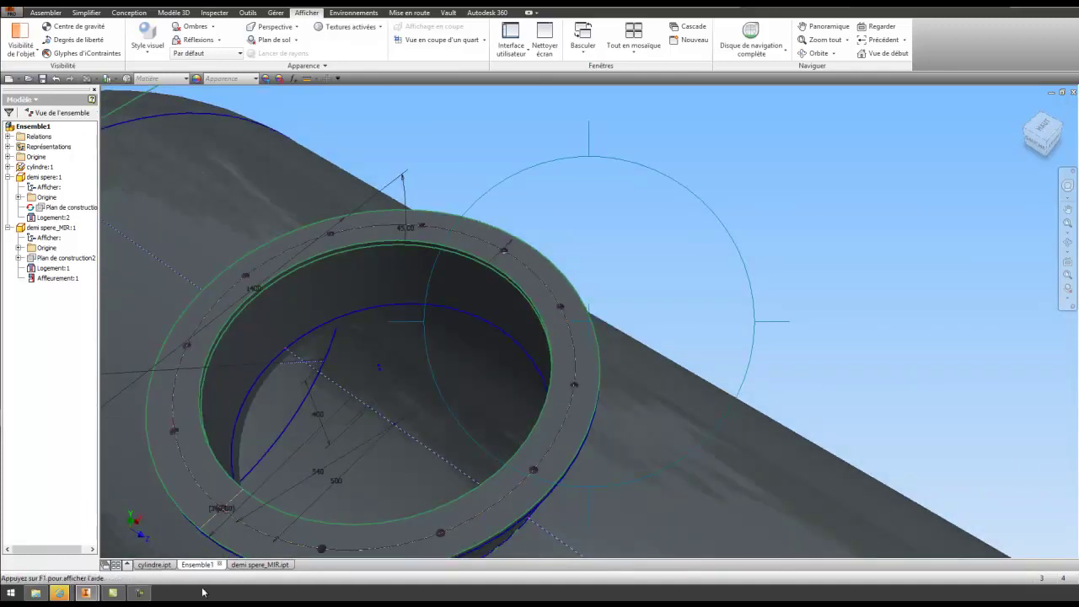
Return to the cylinder part and make the XZ origin plane visible
mouse_move(85, 593)
click(194, 539)
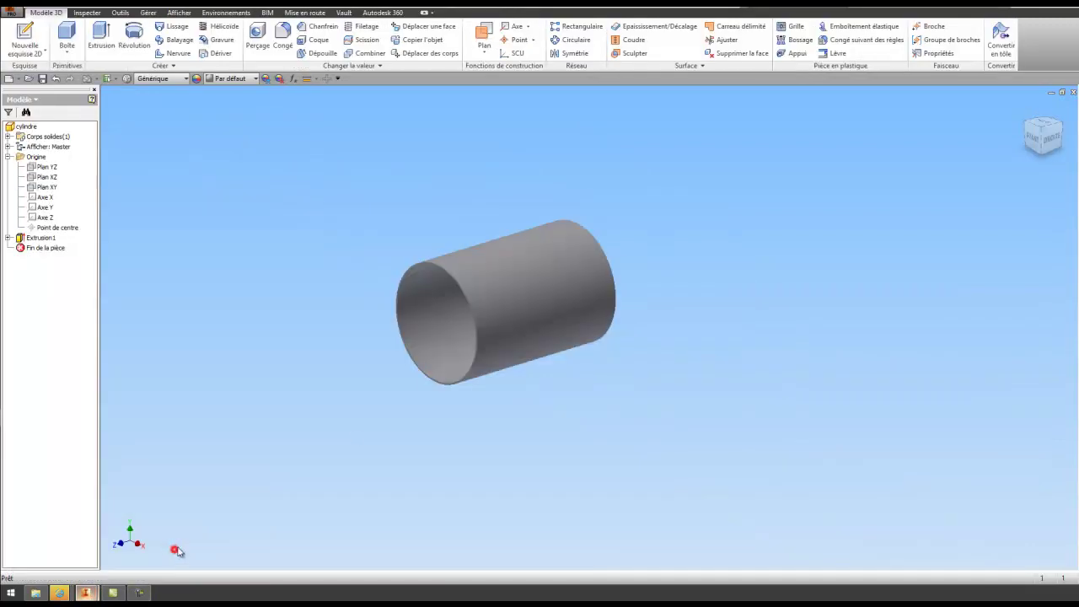
right_click(41, 179)
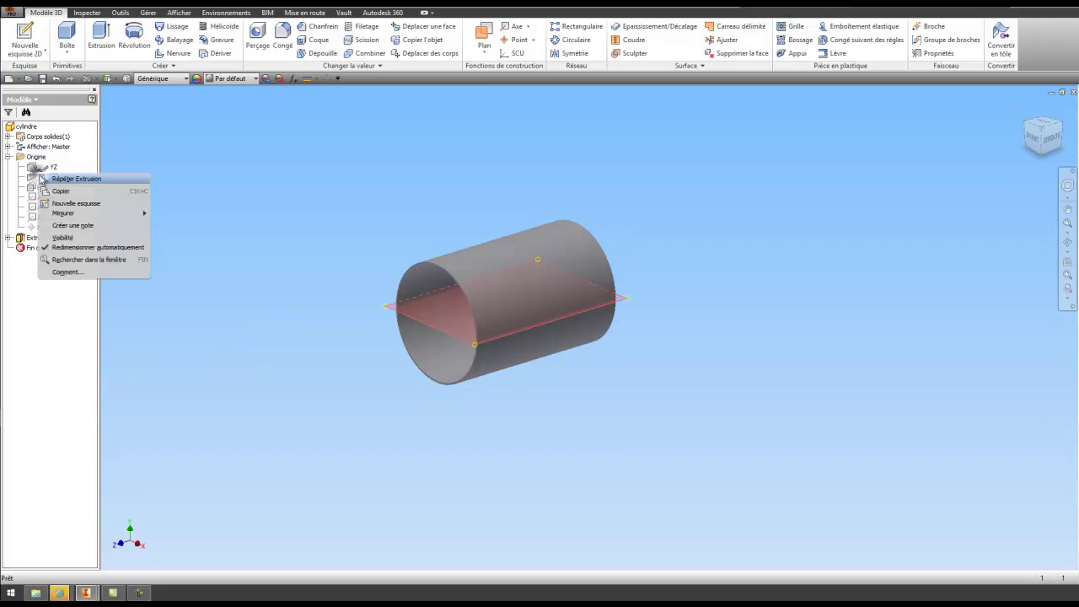
click(64, 237)
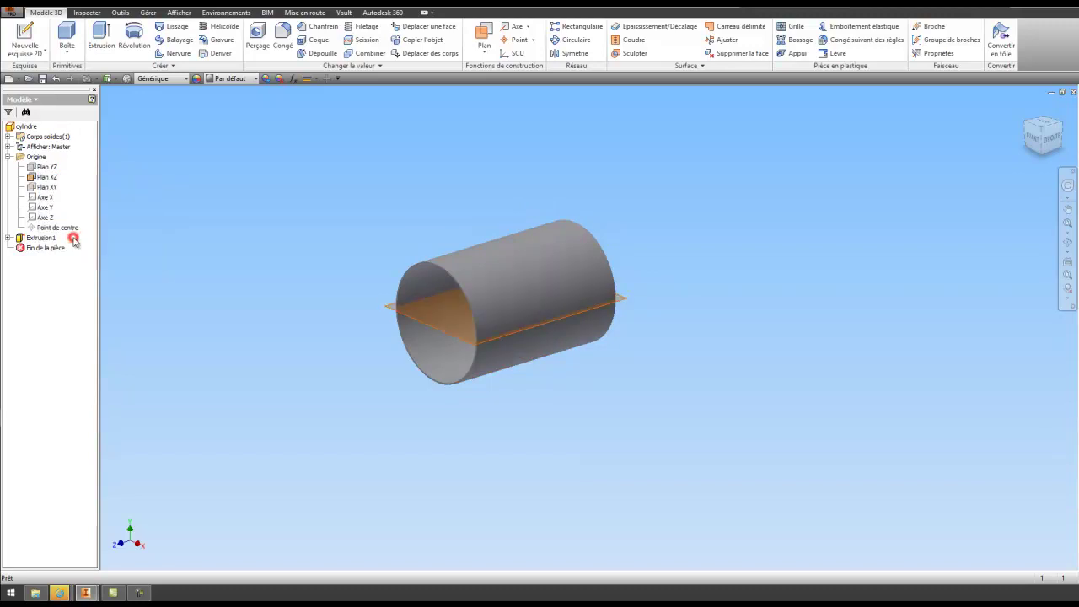
Create a work plane tangent to the cylinder's upper surface and parallel to the XZ plane
click(483, 53)
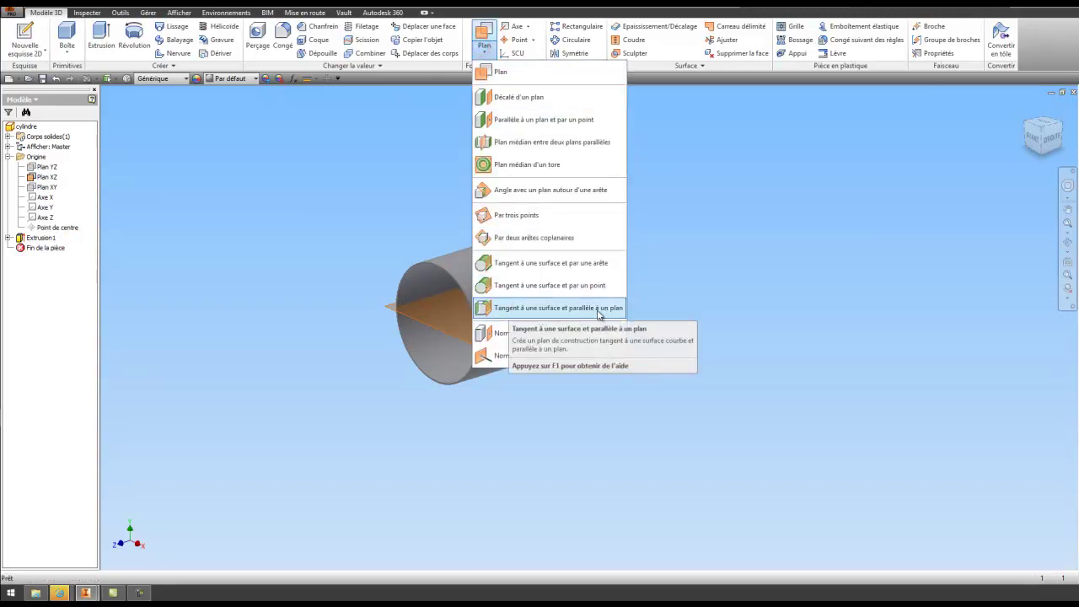
click(523, 311)
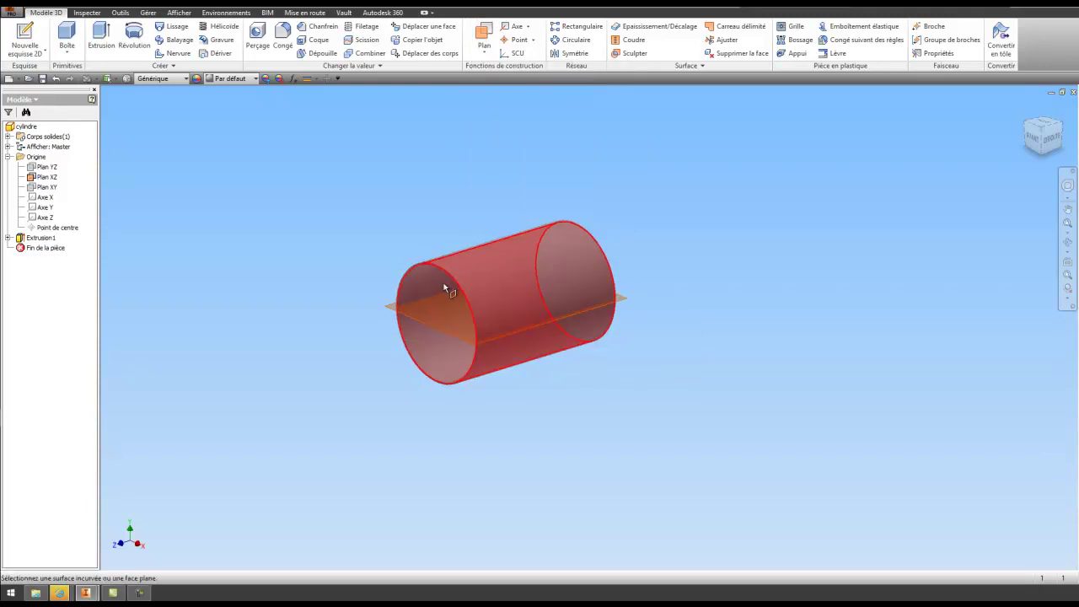
click(431, 326)
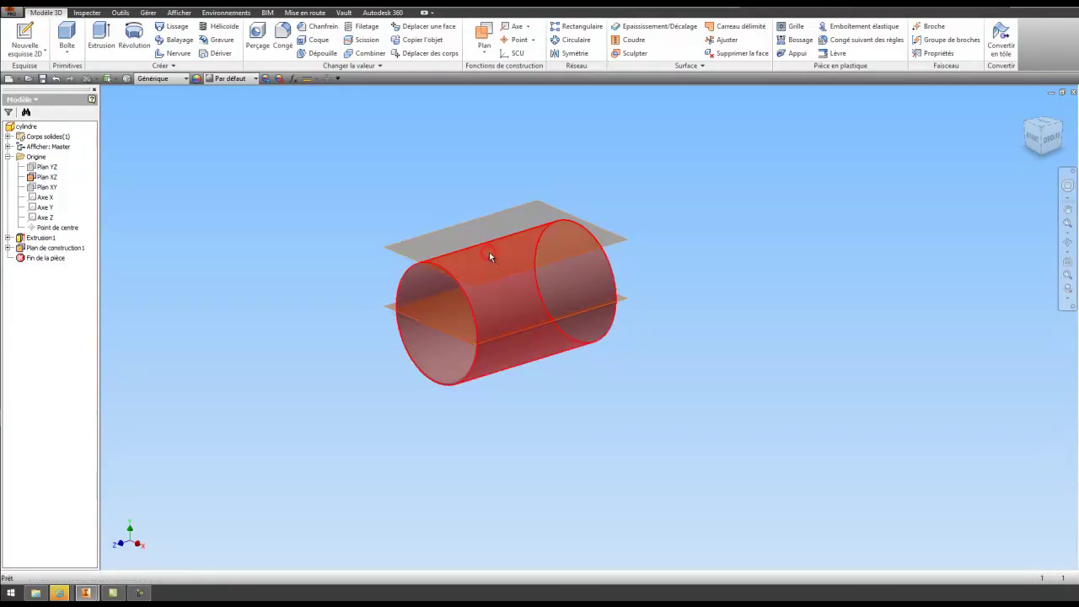
click(426, 274)
click(1068, 244)
drag(455, 303, 445, 254)
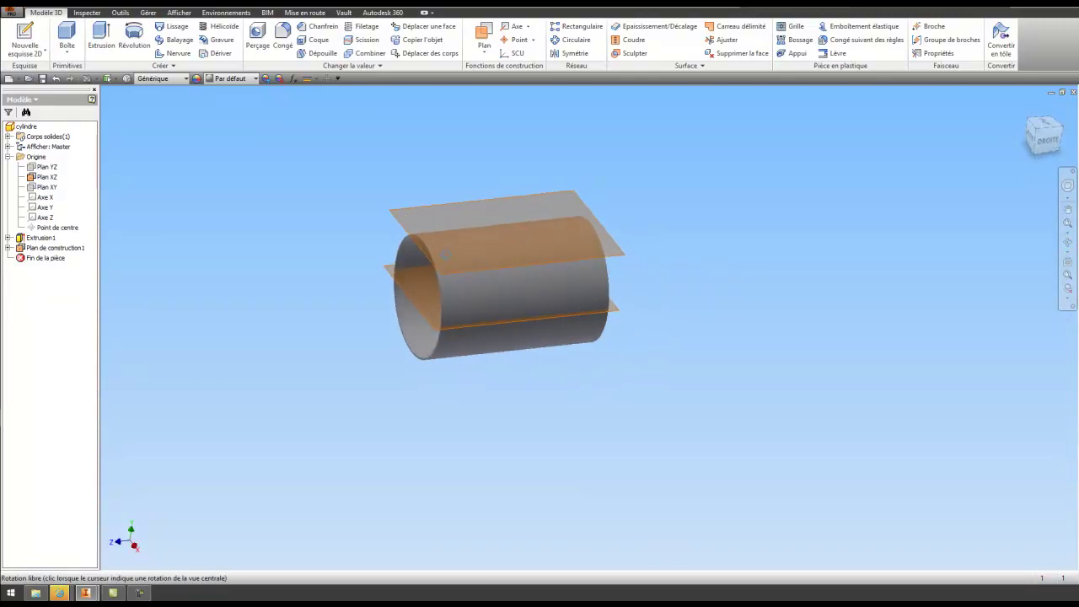
right_click(445, 254)
click(378, 257)
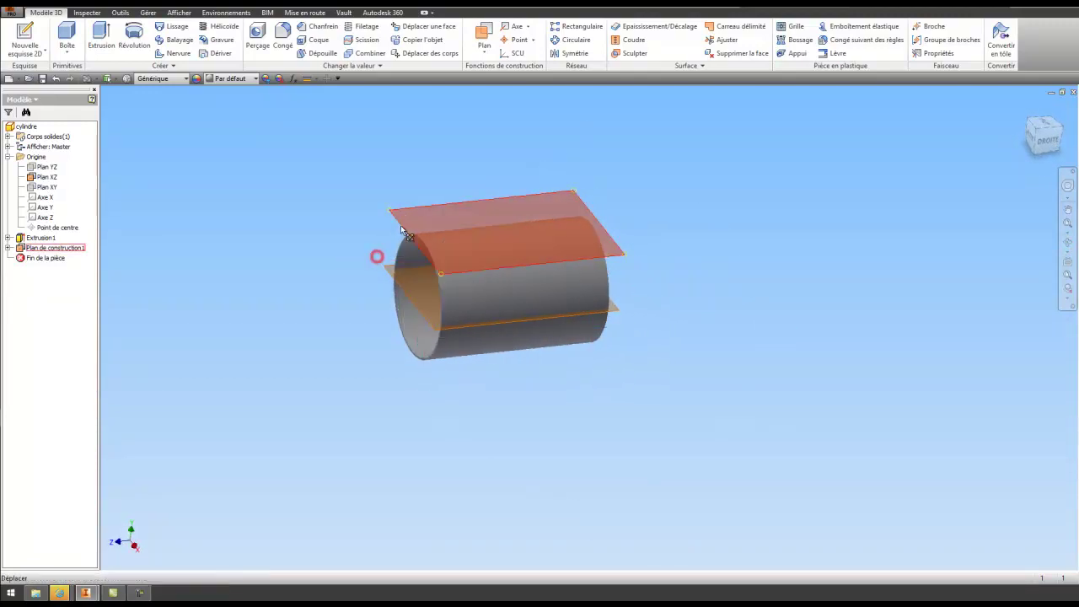
Start a new 2D sketch on the tangent work plane above the cylinder
right_click(401, 221)
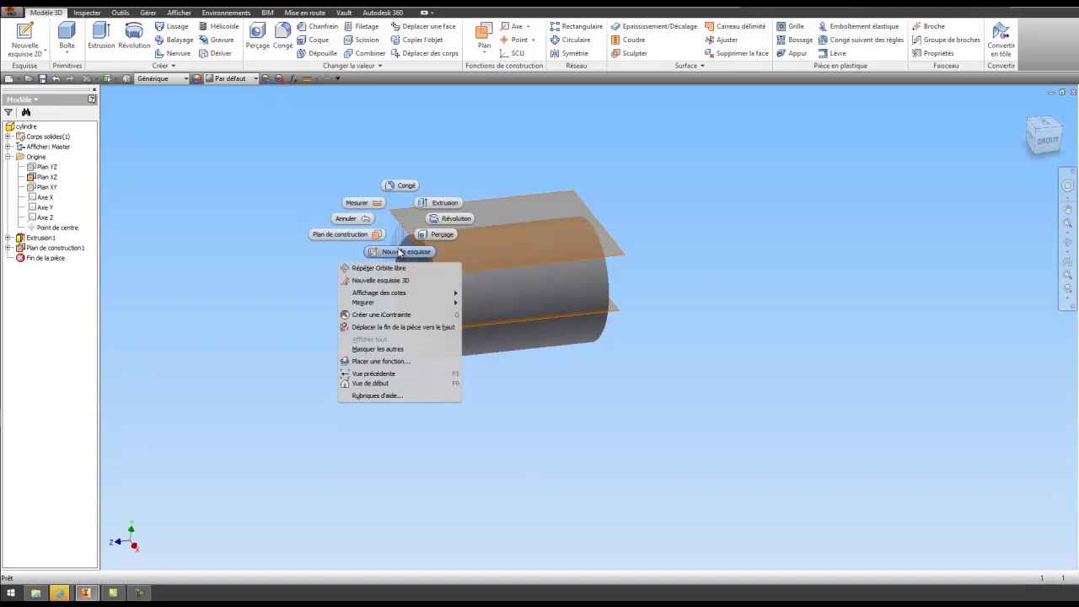
click(400, 252)
click(407, 223)
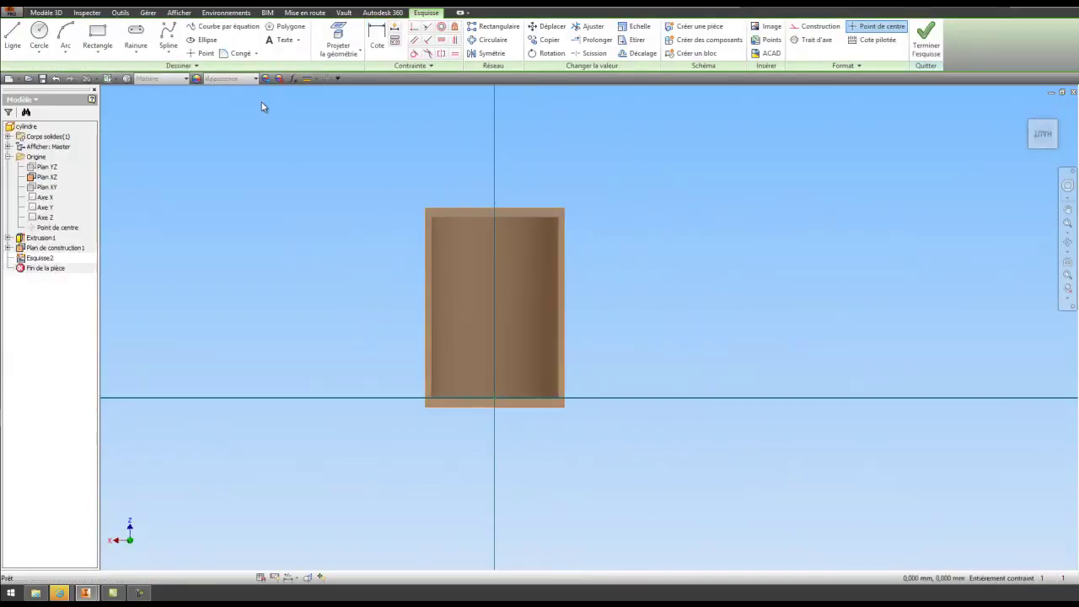
Project the edges of both cylinder ends into the sketch and return to the view facing the sketch plane
click(334, 32)
click(480, 219)
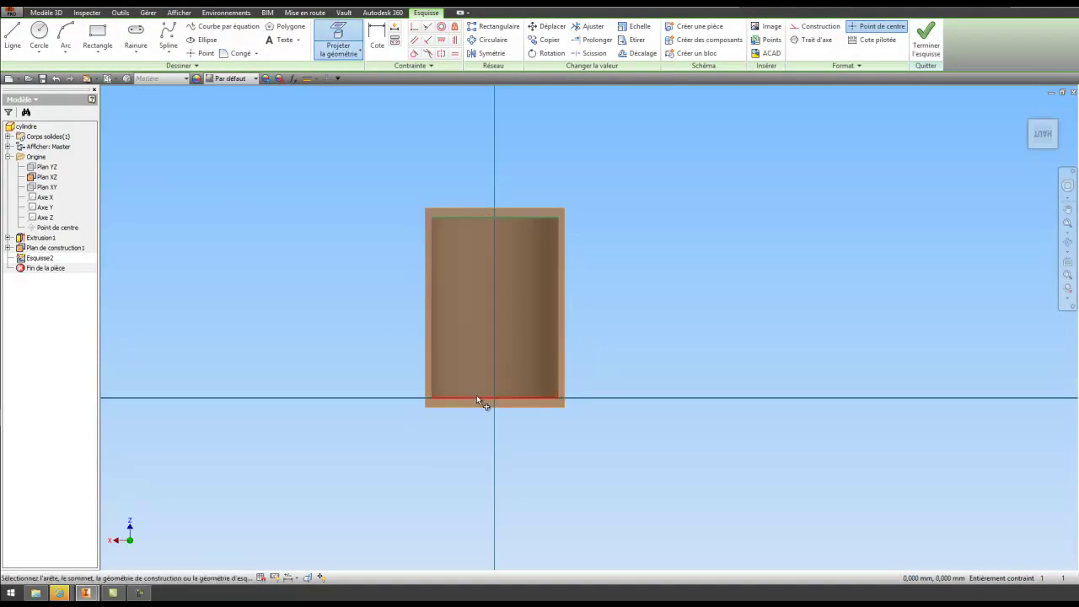
click(477, 396)
click(1066, 243)
mouse_move(486, 364)
mouse_down()
mouse_move(568, 277)
mouse_move(575, 289)
mouse_move(546, 335)
mouse_move(990, 188)
mouse_up()
key(Escape)
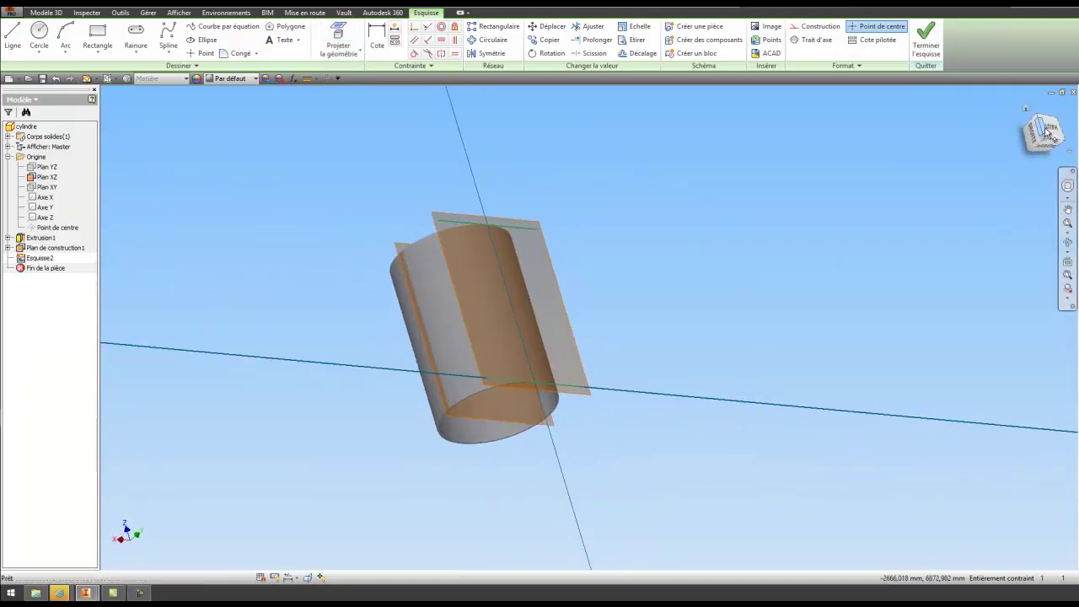
click(1050, 128)
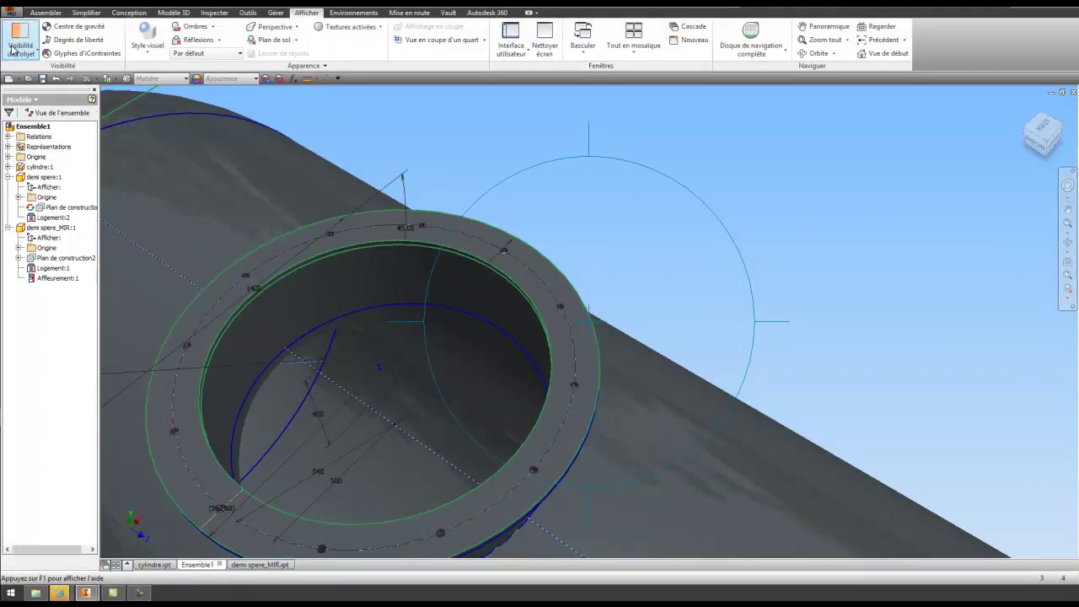
Draw a construction line between the midpoints of the two projected end edges in the cylinder part's sketch
mouse_move(85, 593)
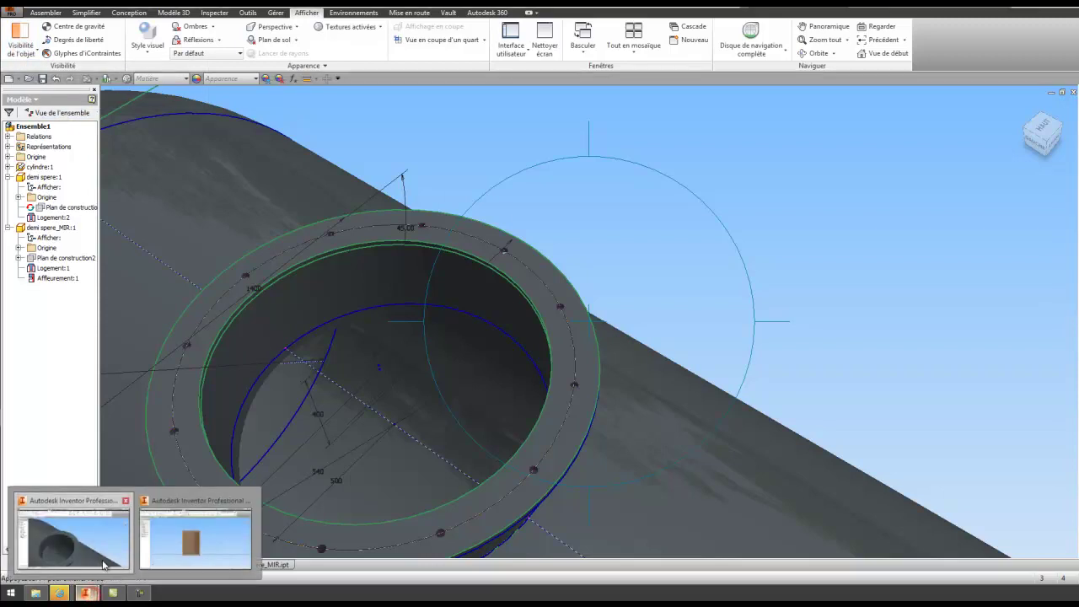
click(168, 555)
click(14, 34)
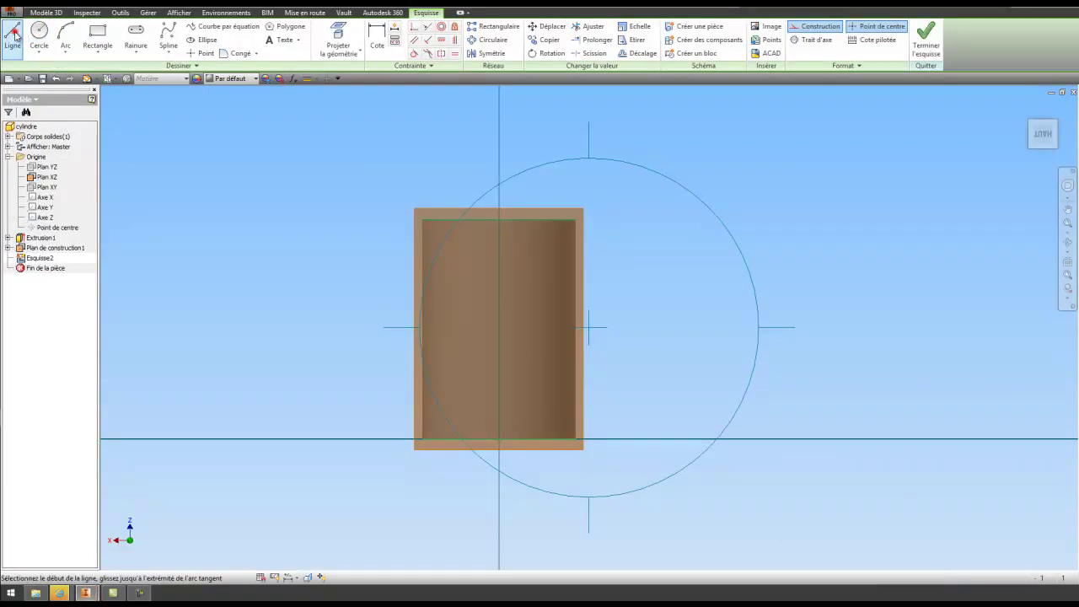
click(499, 220)
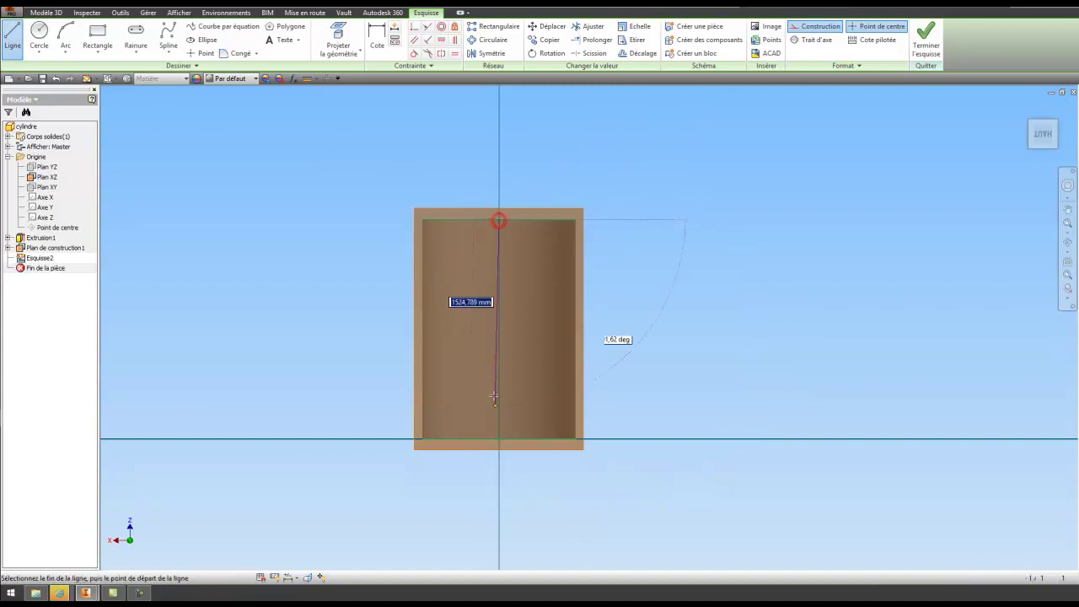
click(499, 440)
right_click(646, 284)
click(678, 281)
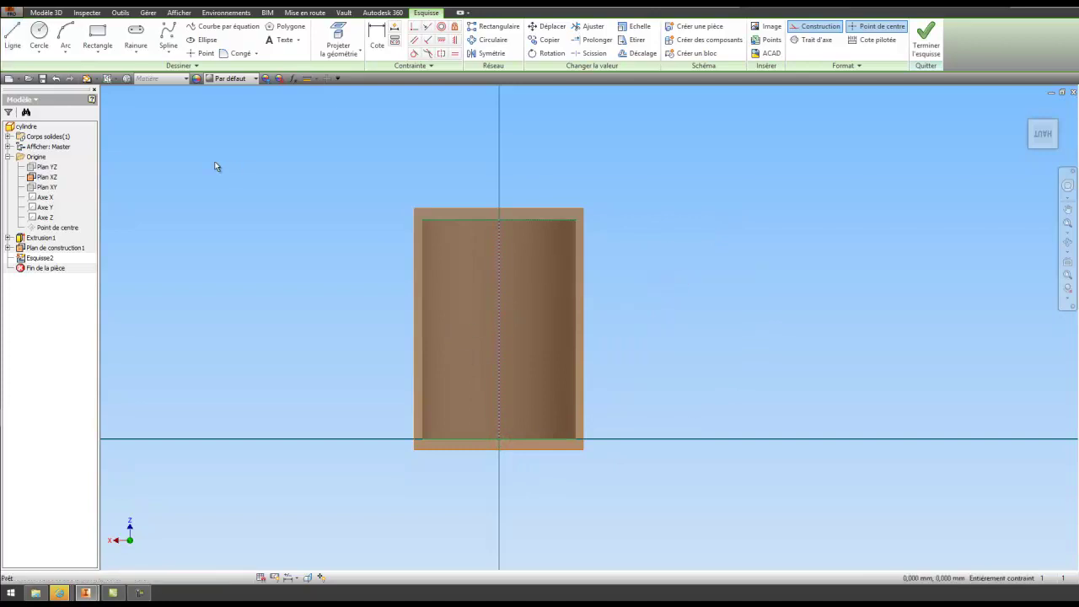
Draw a 500 mm diameter circle centred on the midpoint of the construction line
click(38, 34)
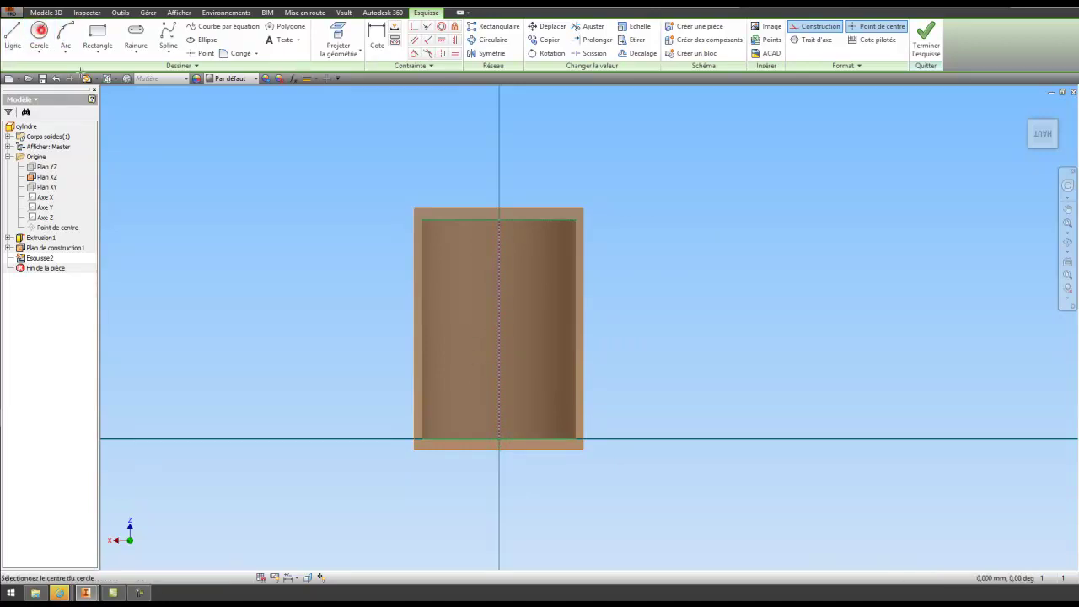
click(498, 330)
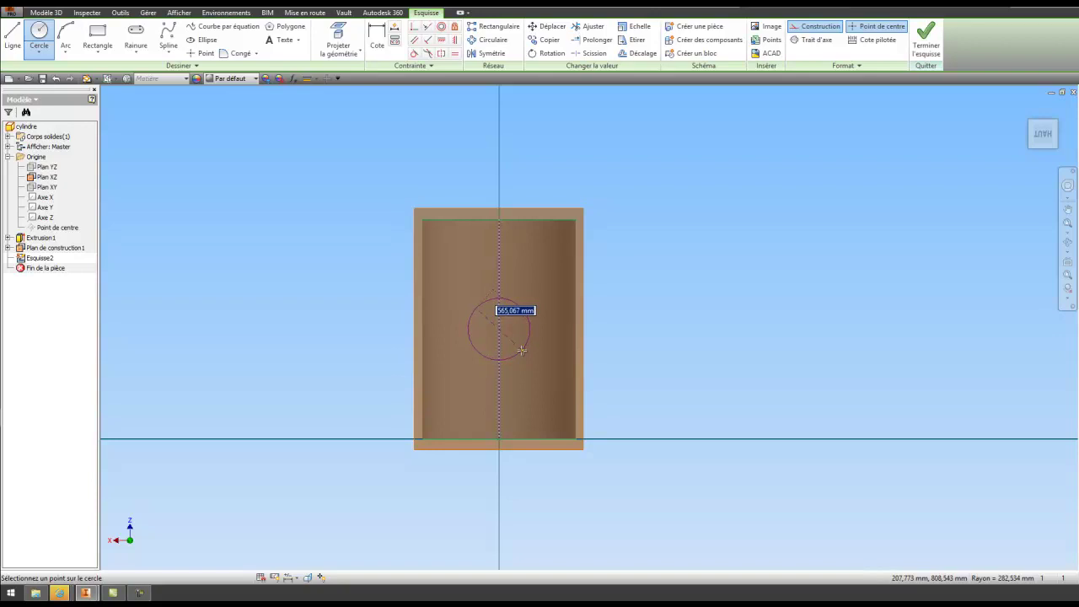
text(500)
key(Return)
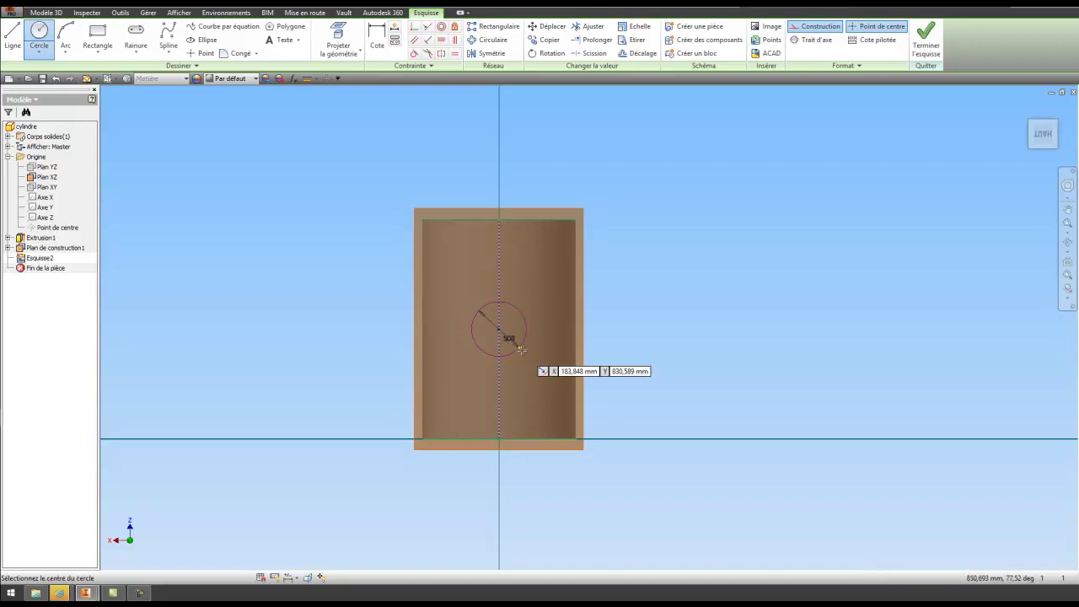
scroll(508, 363, up, 3)
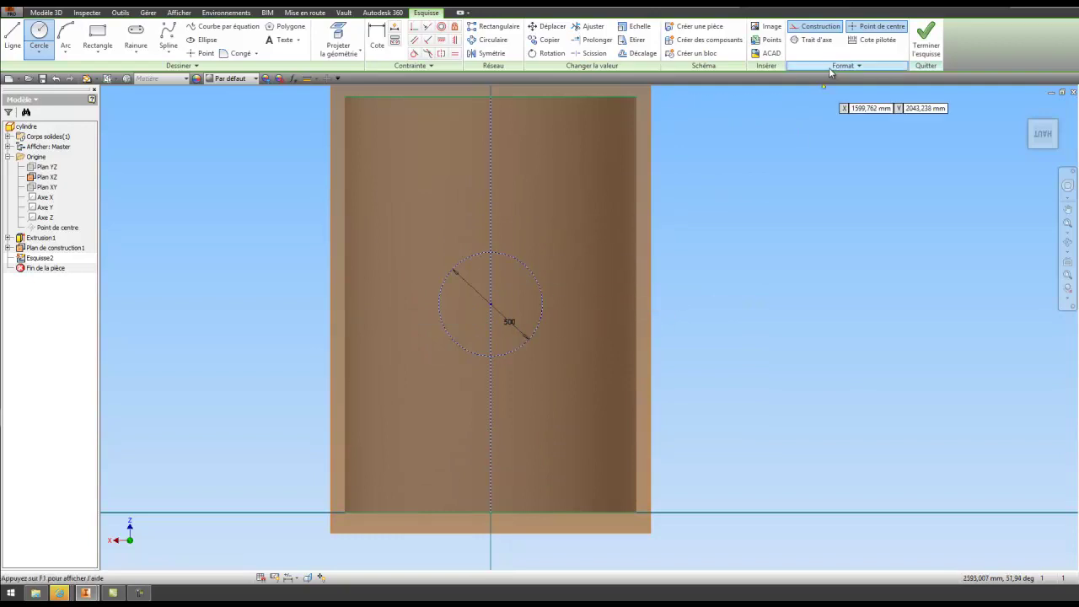
right_click(759, 188)
click(814, 185)
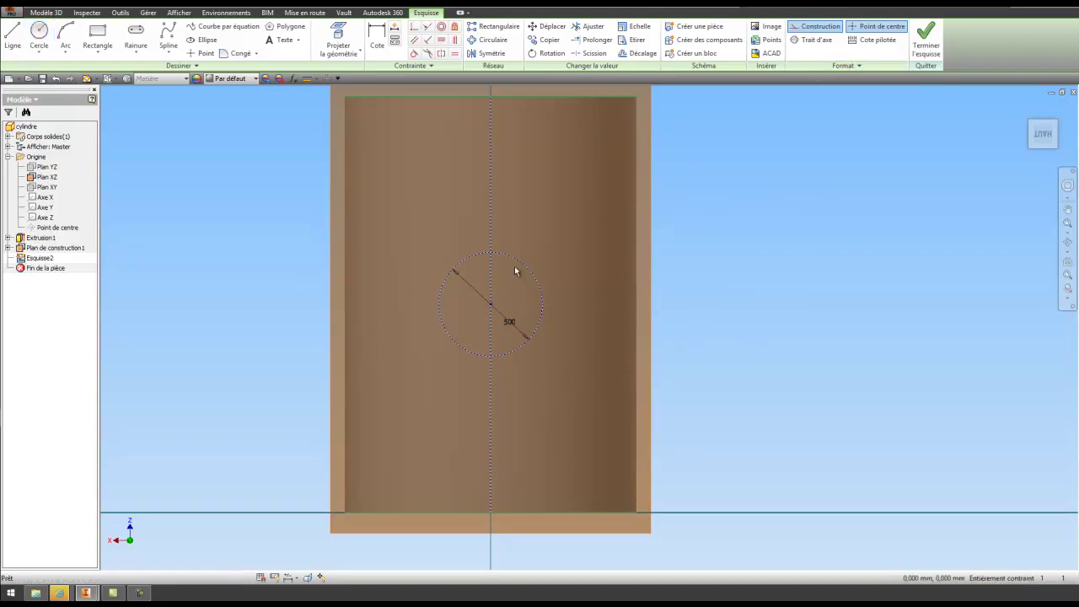
Convert the 500 mm circle from construction to regular geometry
click(793, 30)
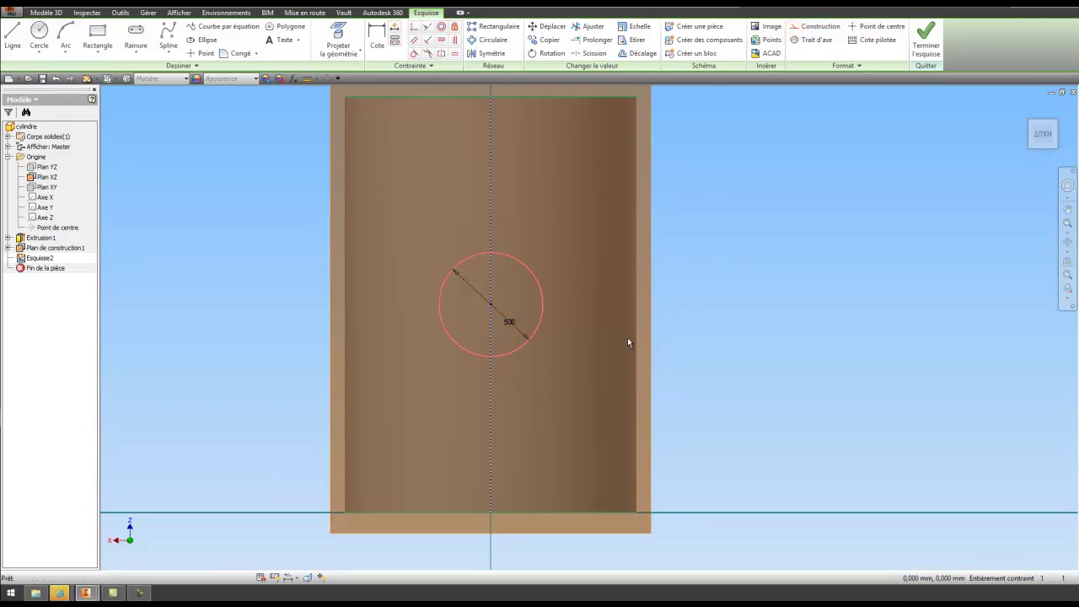
click(600, 290)
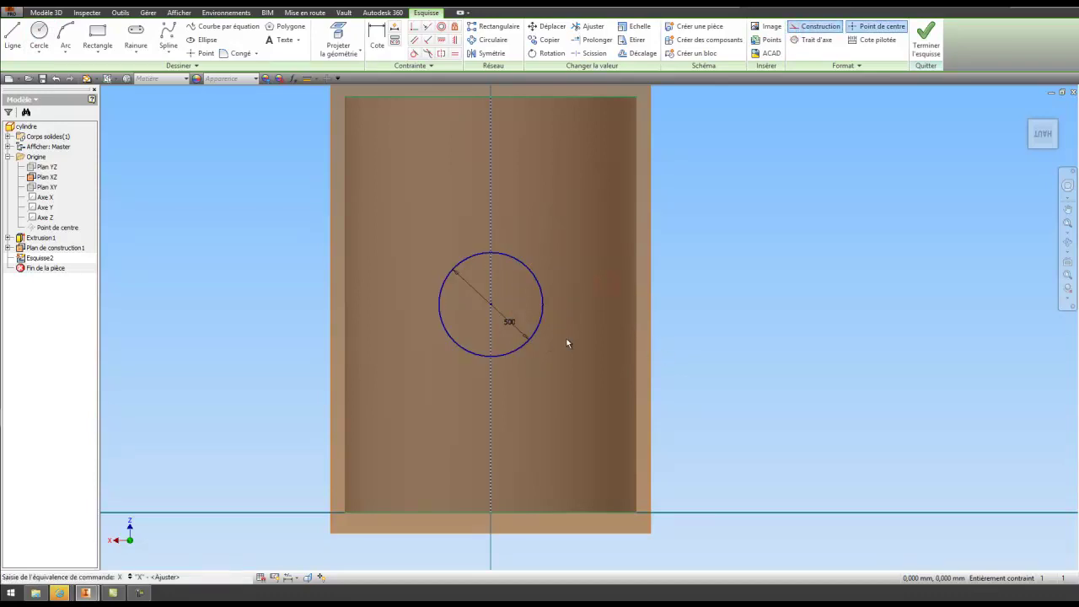
click(732, 296)
Draw a second circle of 540 mm diameter concentric with the 500 mm circle
key(x)
click(1065, 243)
drag(677, 305, 665, 258)
right_click(664, 257)
click(597, 258)
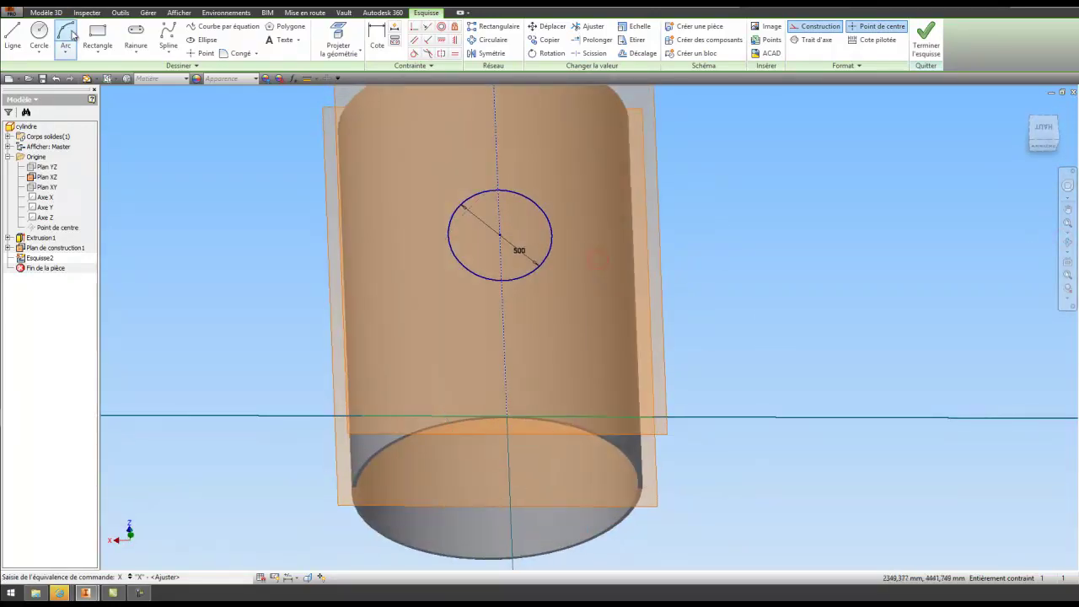
click(40, 31)
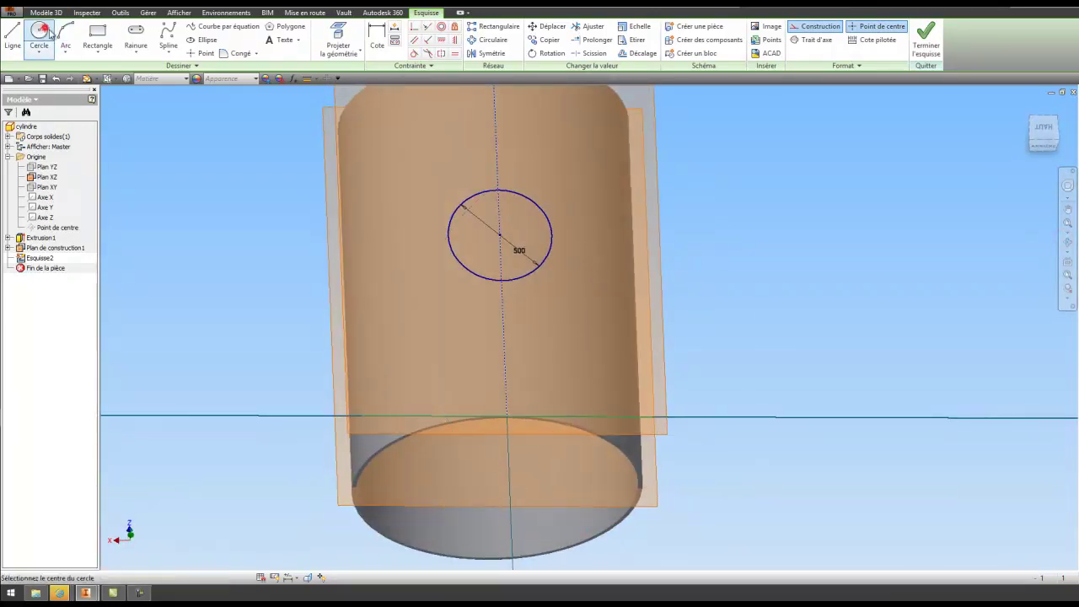
click(500, 236)
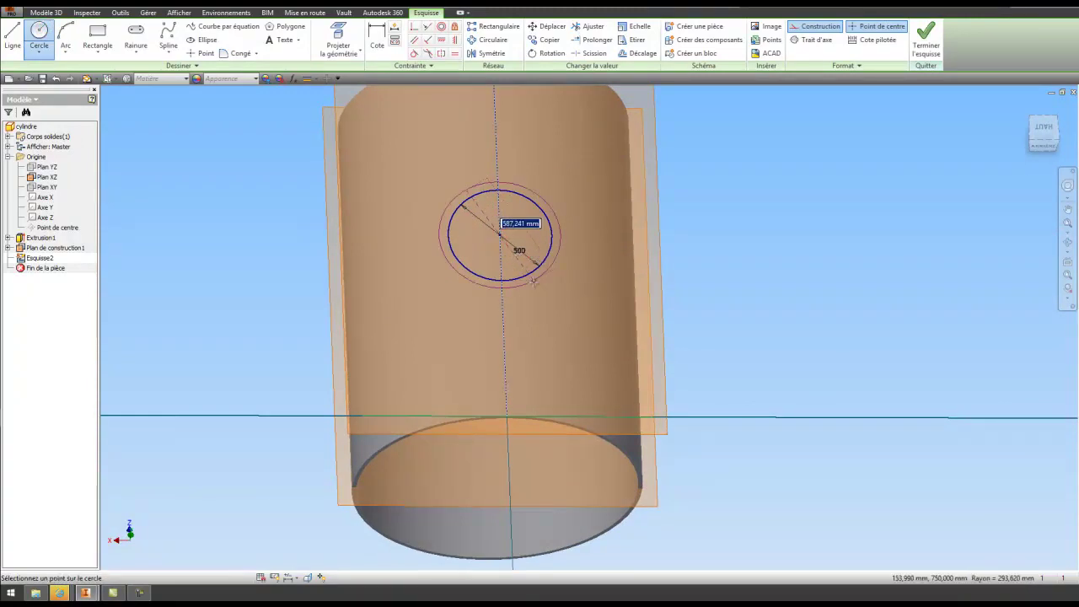
text(540)
key(Return)
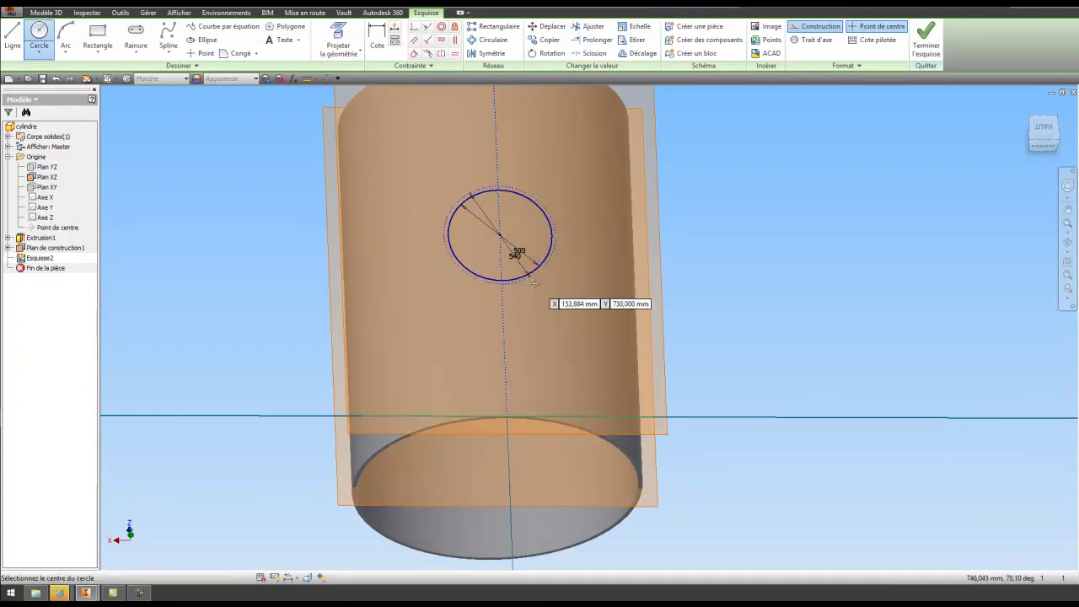
Convert the 540 mm circle from construction to regular geometry and finish the sketch
click(816, 26)
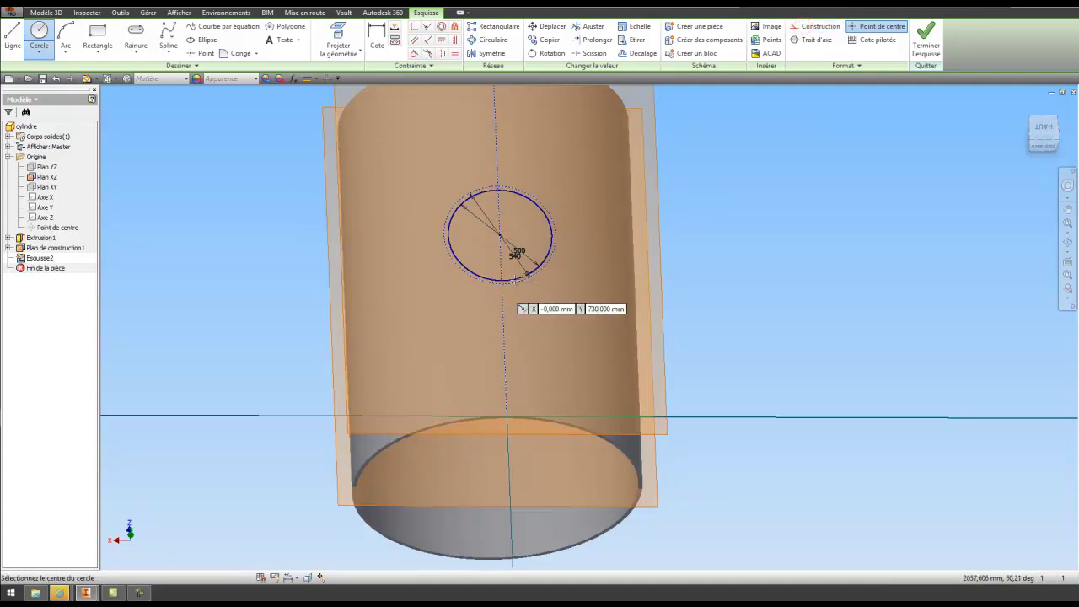
right_click(828, 278)
click(870, 282)
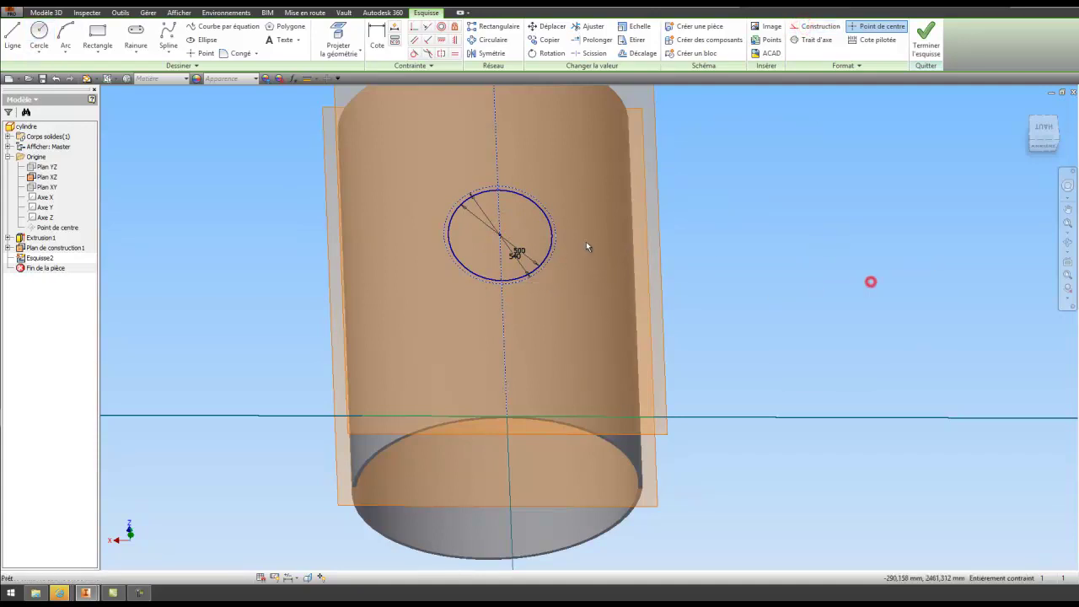
click(544, 269)
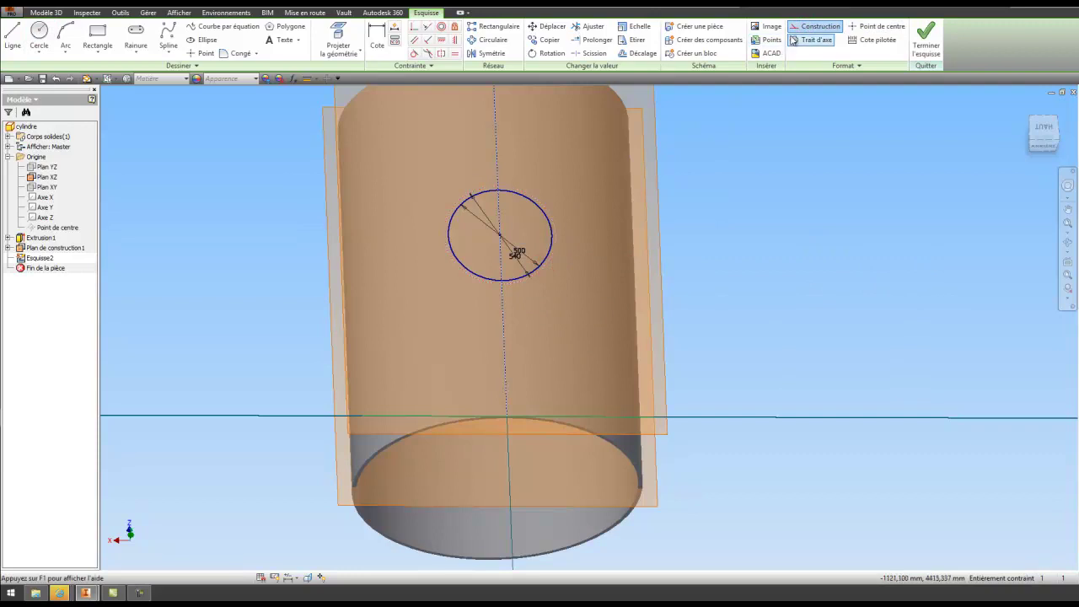
scroll(477, 226, up, 3)
middle_drag(494, 236, 465, 289)
click(927, 49)
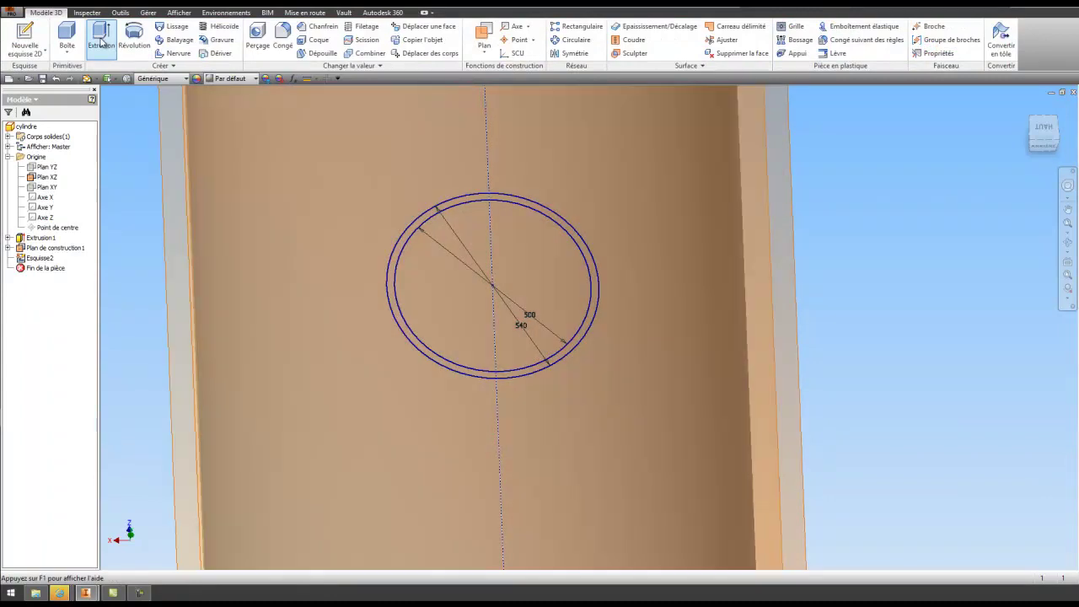
Extrude the ring between the 500 mm and 540 mm circles upward by 150 mm to form the manhole collar
click(1068, 242)
mouse_move(616, 299)
mouse_down()
mouse_move(699, 212)
mouse_move(699, 126)
mouse_move(681, 267)
mouse_move(561, 289)
mouse_move(607, 296)
mouse_move(581, 299)
mouse_up()
right_click(638, 300)
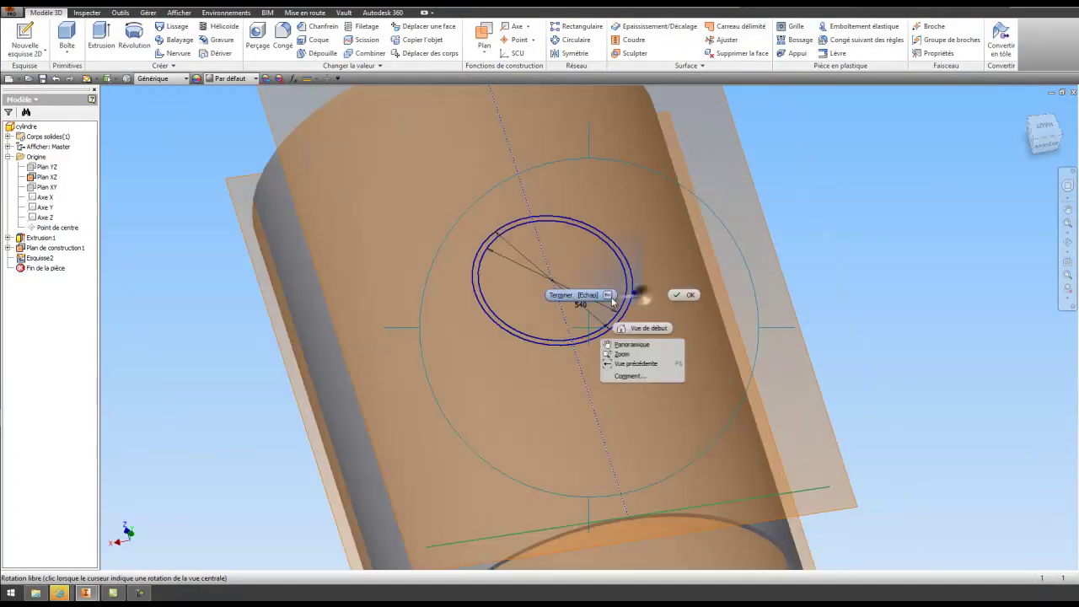
click(573, 299)
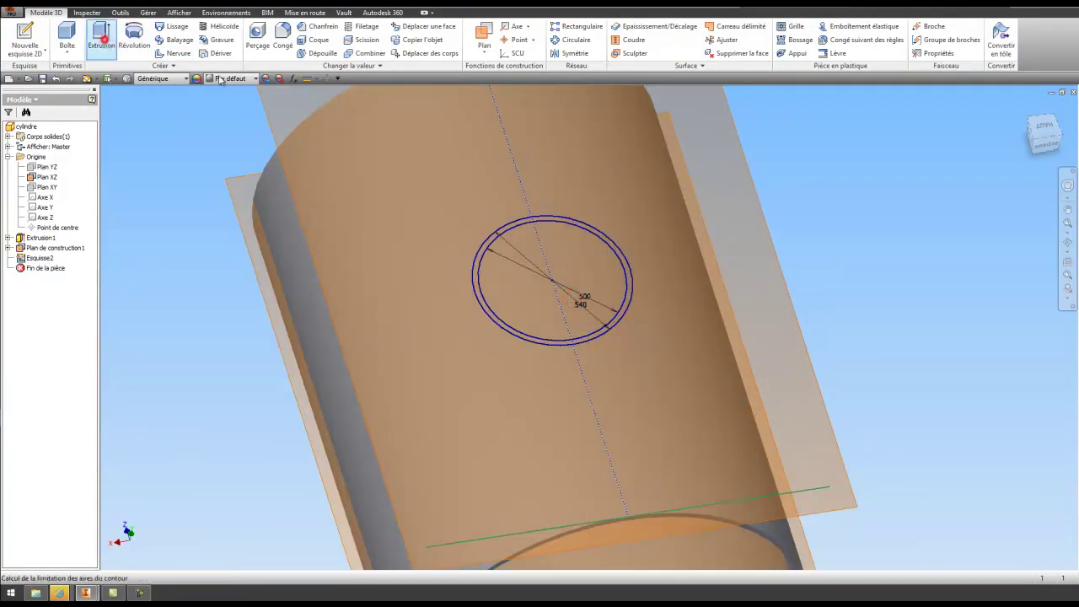
click(101, 38)
scroll(472, 271, up, 5)
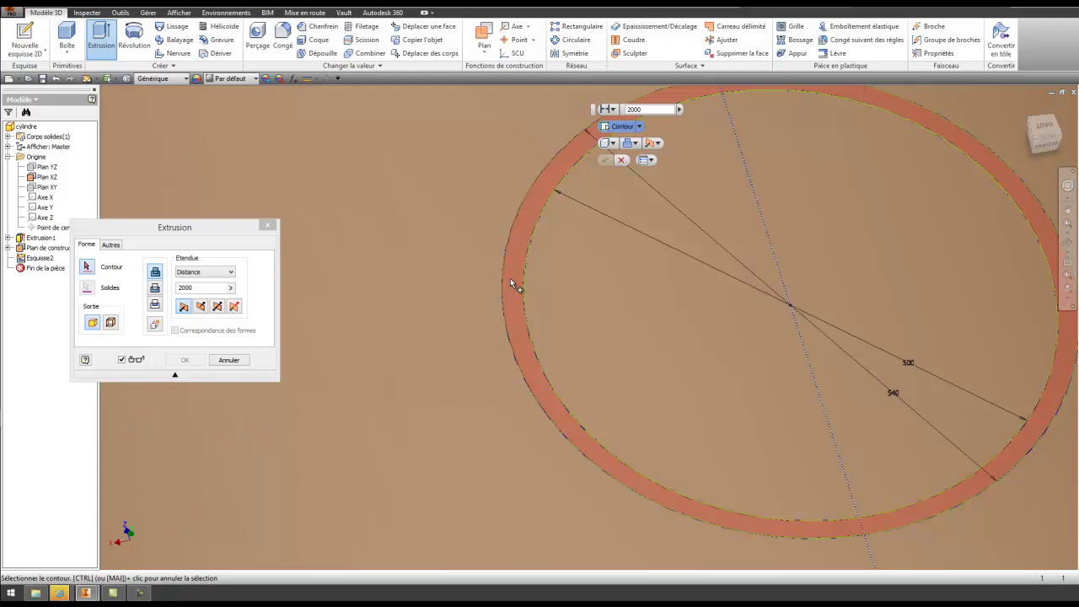
click(511, 281)
drag(199, 289, 181, 292)
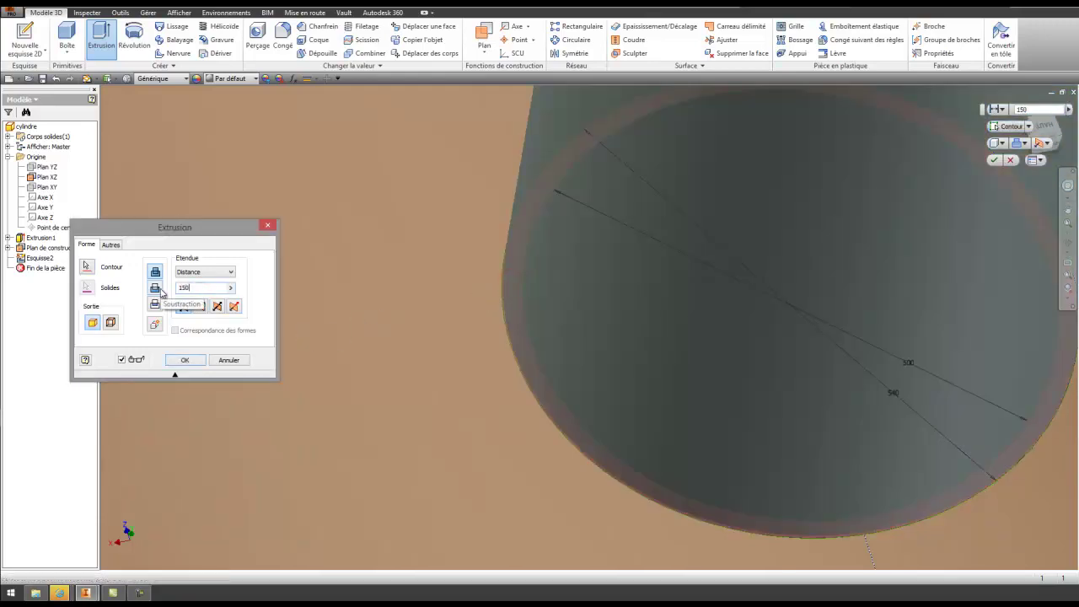
click(188, 359)
Hide the origin XZ plane and the tangent work plane
scroll(435, 355, up, 5)
key(F4)
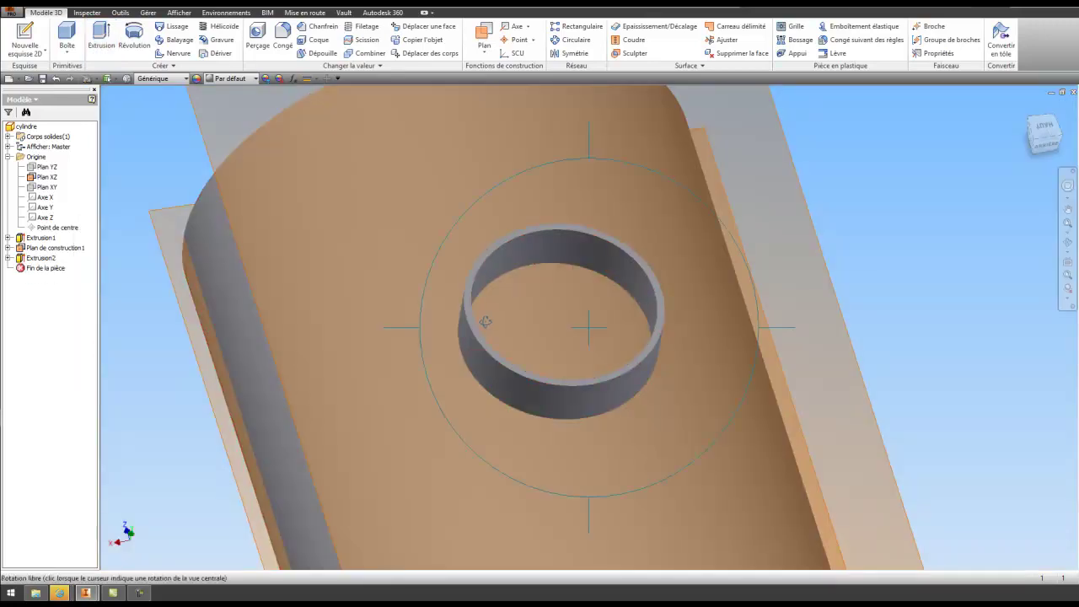
drag(514, 349, 506, 275)
right_click(505, 275)
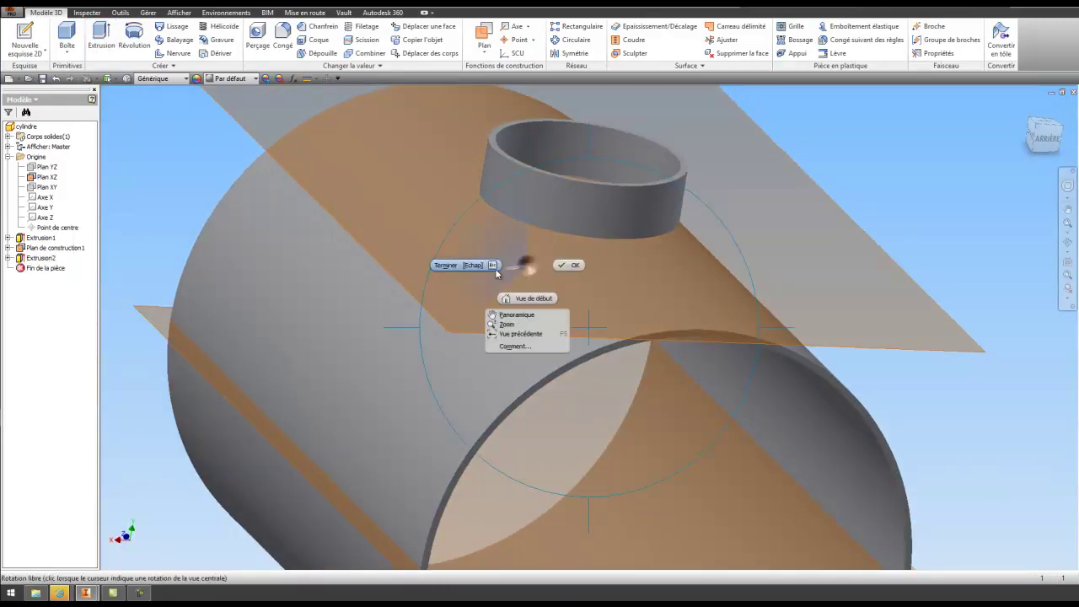
click(436, 266)
right_click(46, 177)
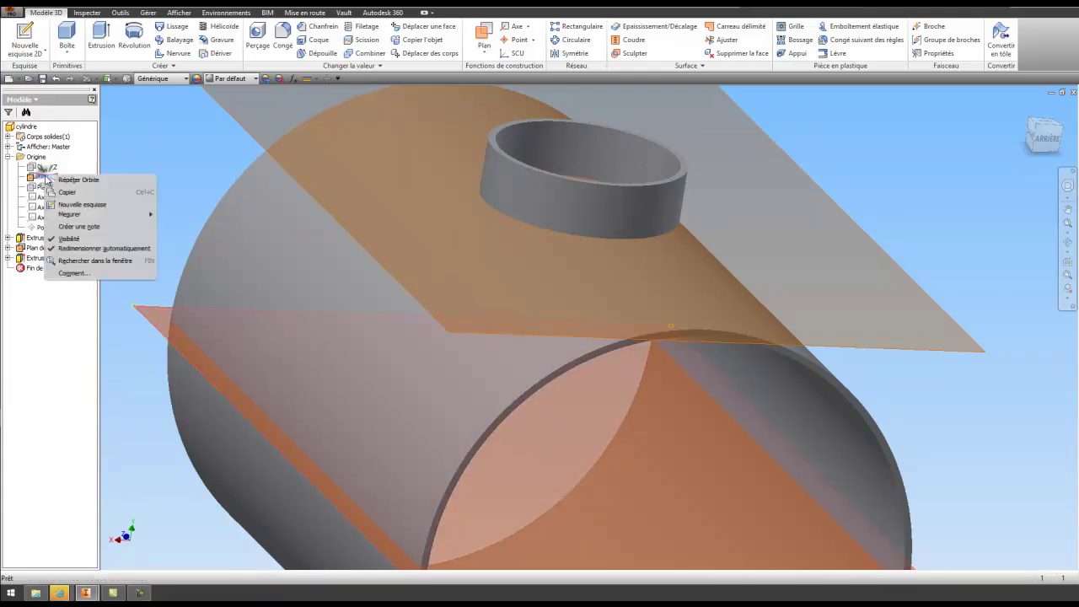
click(81, 239)
right_click(62, 248)
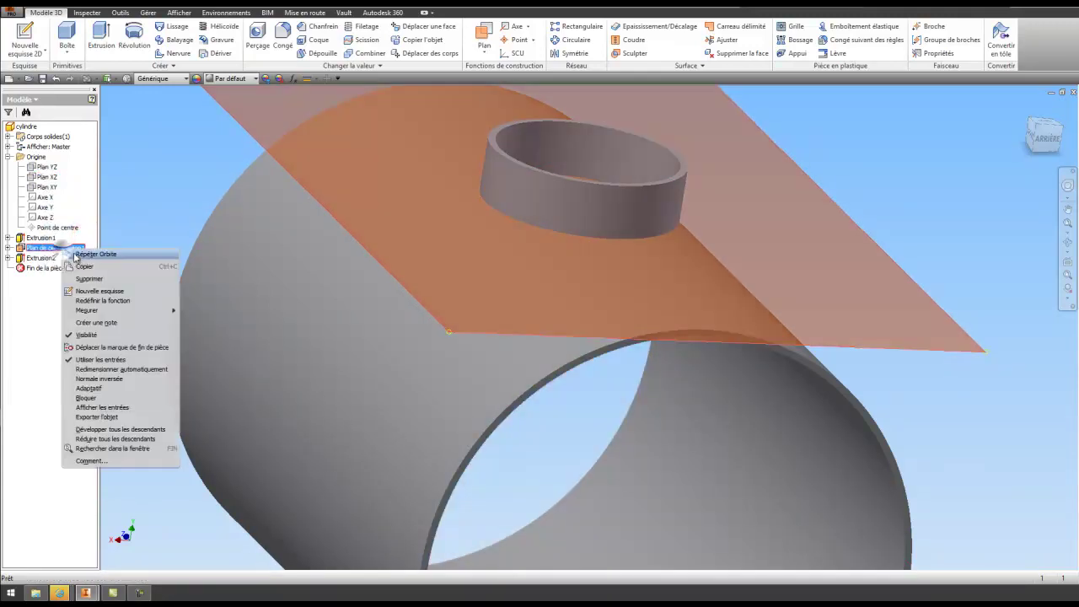
click(85, 340)
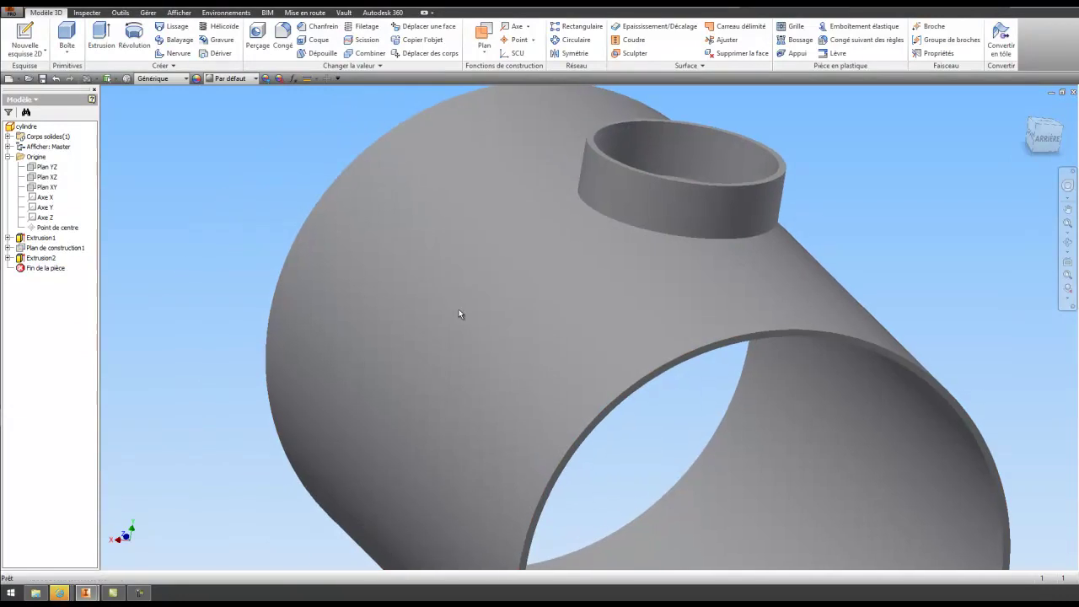
Examine from several angles how the underside of the manhole collar meets the curved cylinder
scroll(455, 311, down, 5)
key(F4)
drag(470, 302, 429, 301)
key(F4)
scroll(534, 322, up, 5)
drag(533, 322, 725, 337)
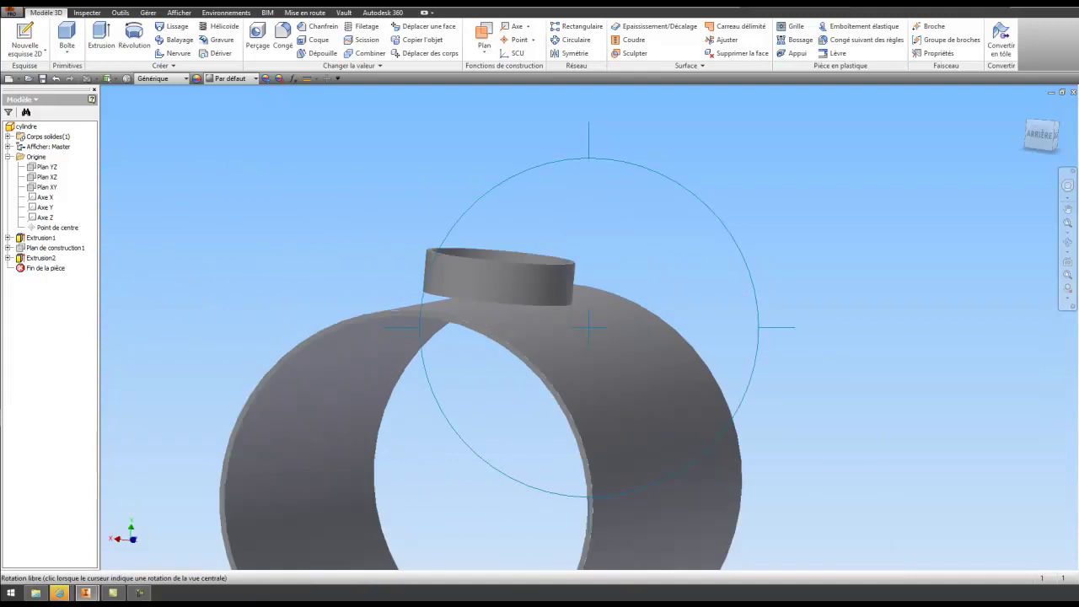
scroll(506, 332, up, 5)
drag(428, 326, 437, 291)
right_click(520, 308)
click(446, 308)
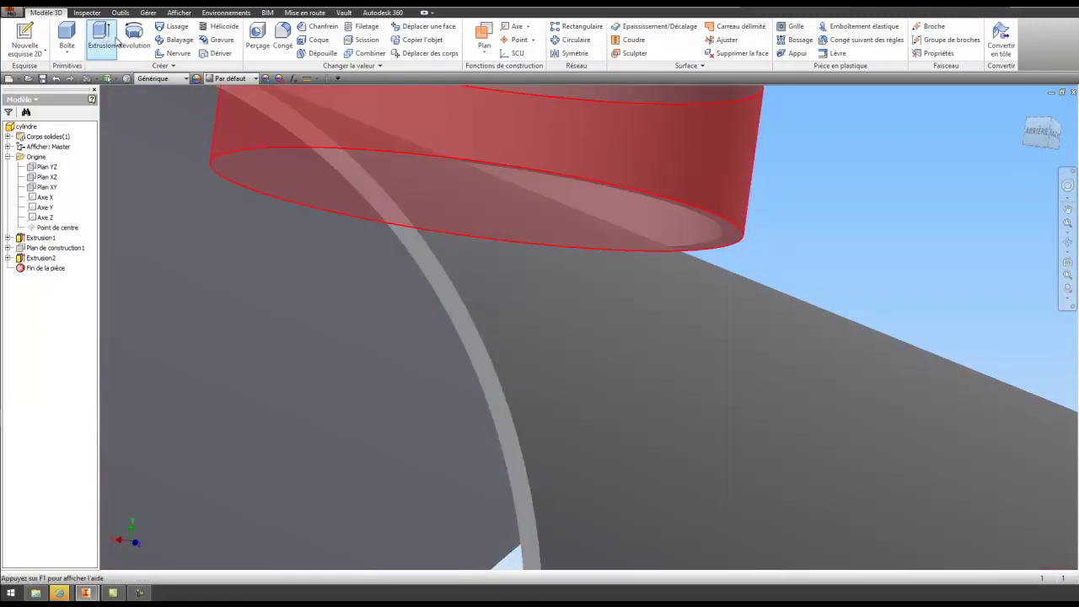
Create a sketch on the collar's underside ring face using its projected edges, and finish it
right_click(730, 235)
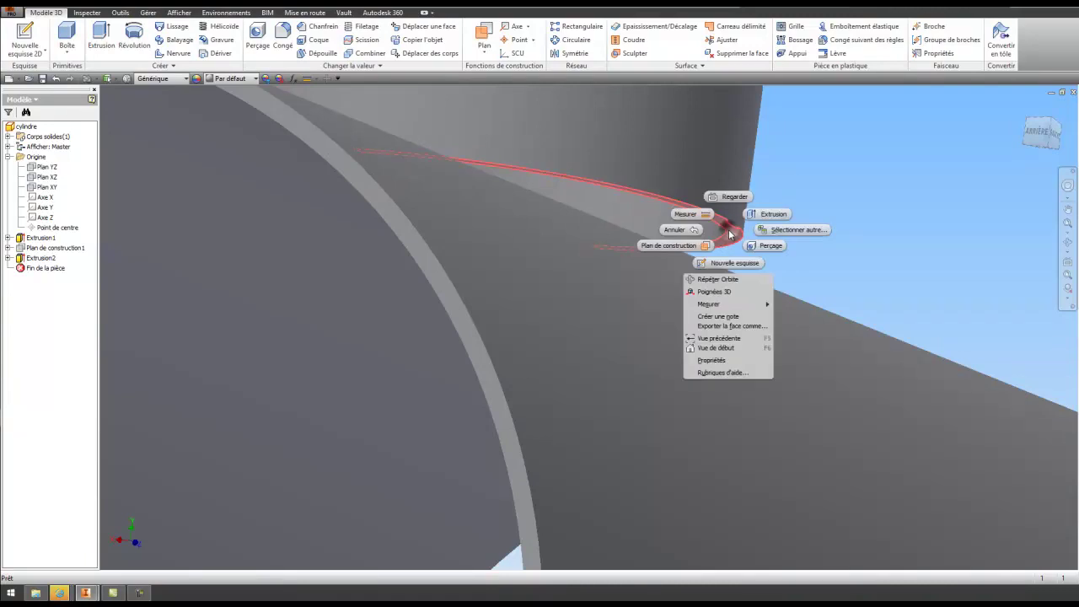
click(734, 263)
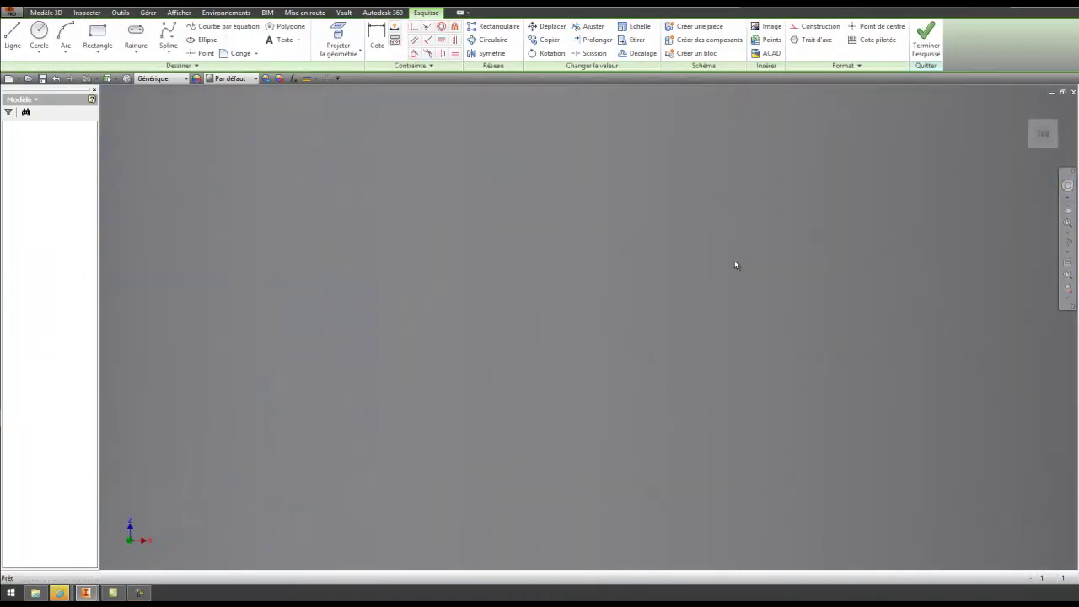
click(924, 43)
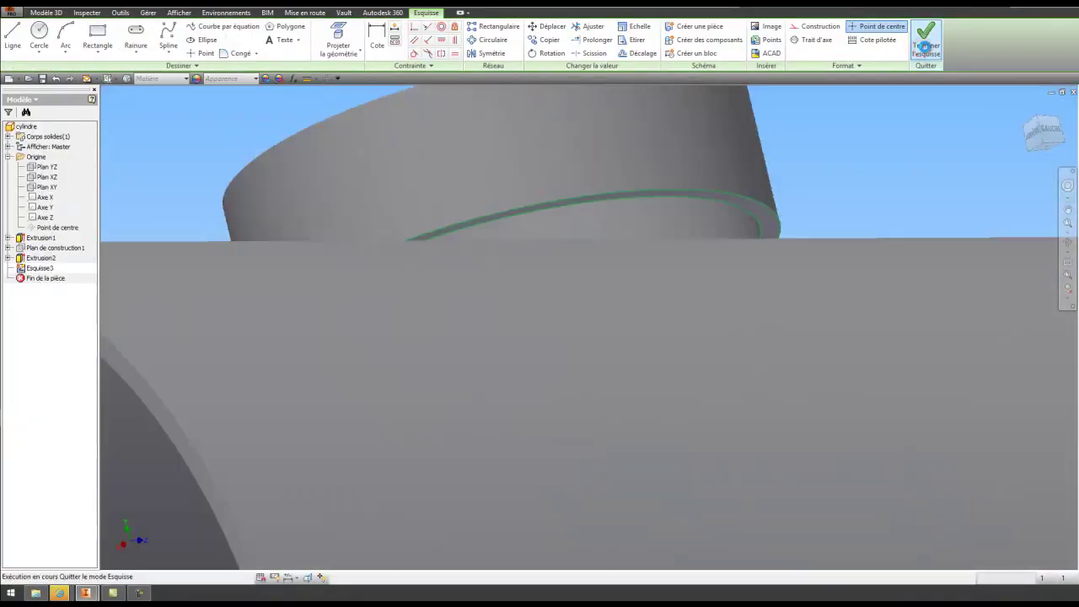
Extrude the collar's underside ring down to the cylinder surface, using the "Jusqu'au suivant" extent and joining it to the body
click(100, 38)
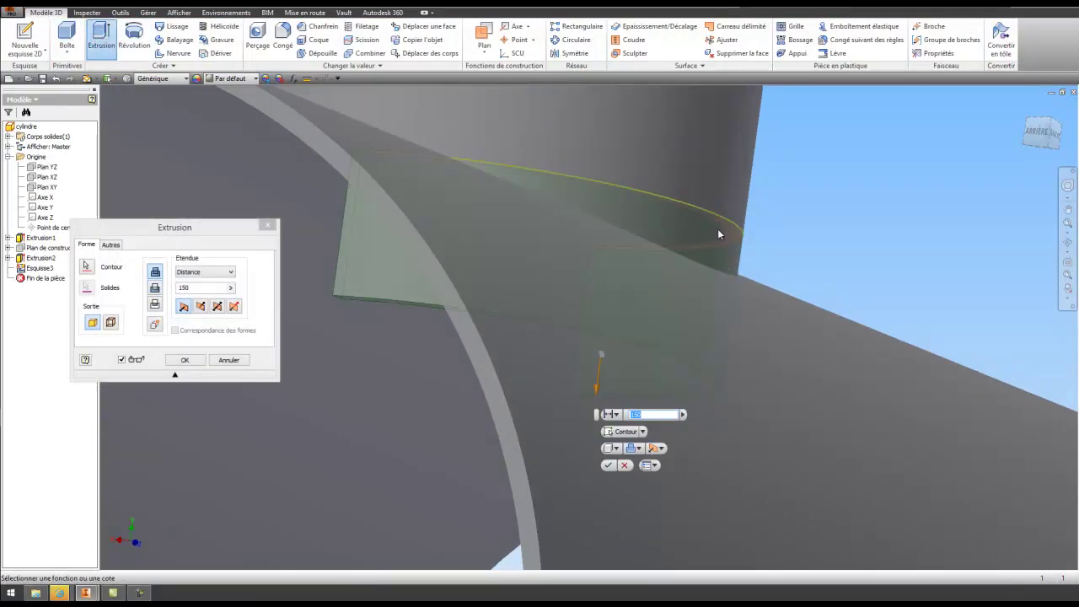
click(228, 273)
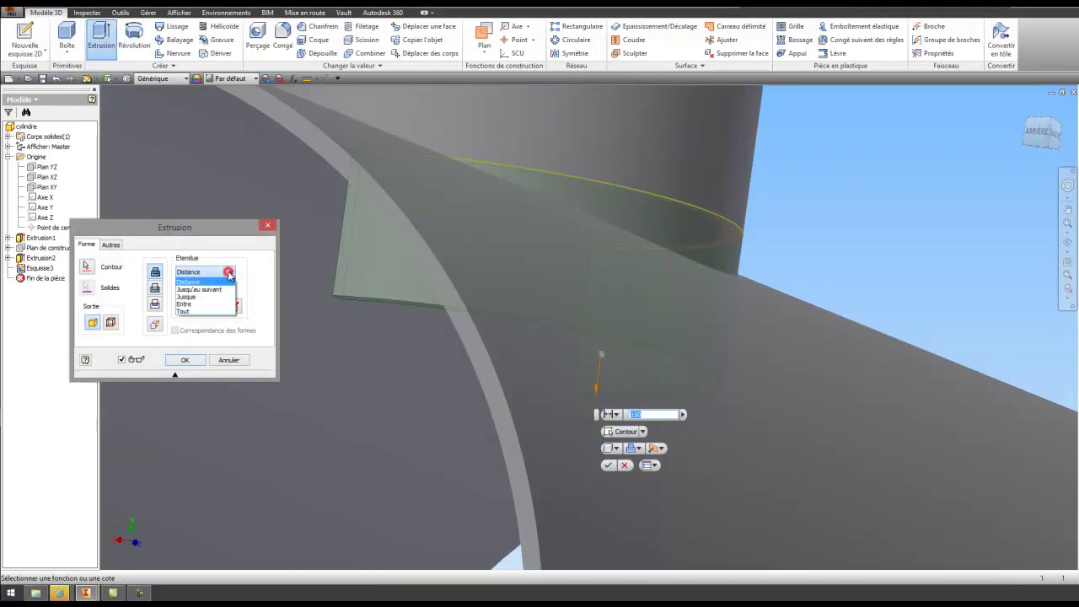
click(202, 289)
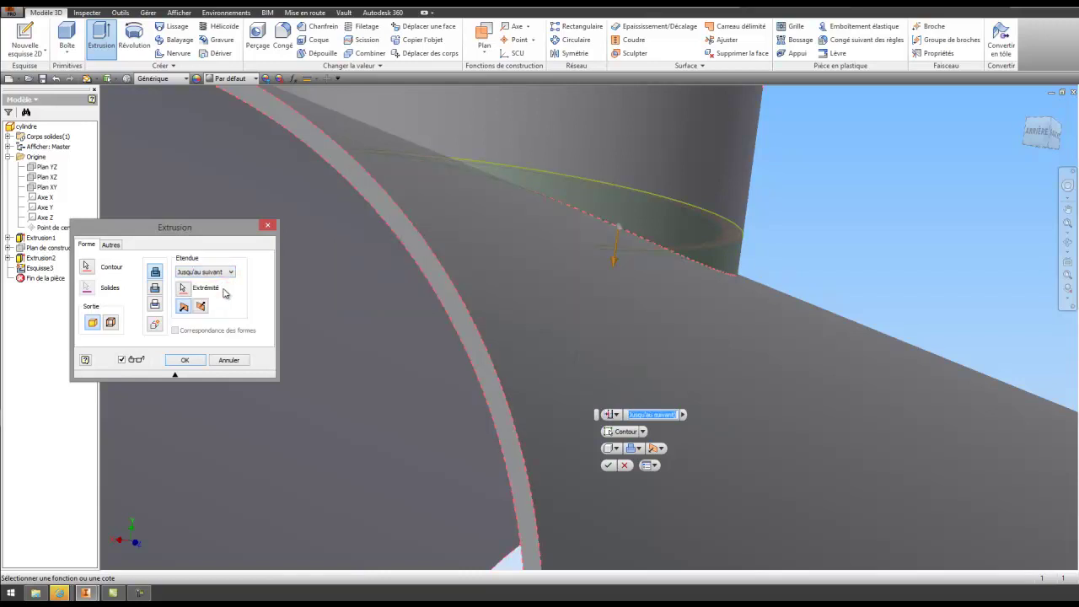
click(1068, 243)
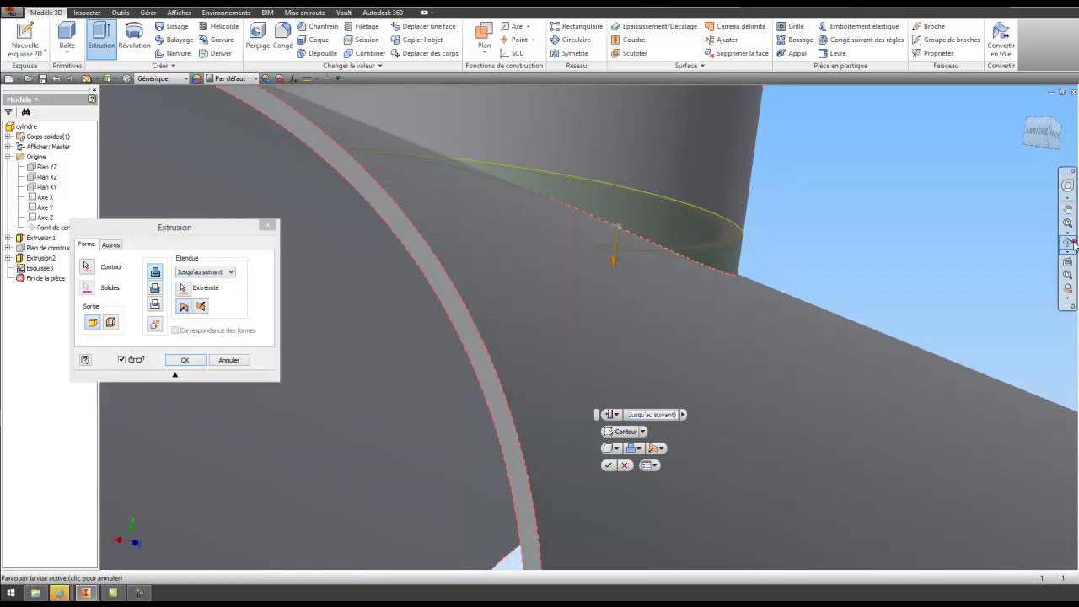
drag(587, 275, 387, 352)
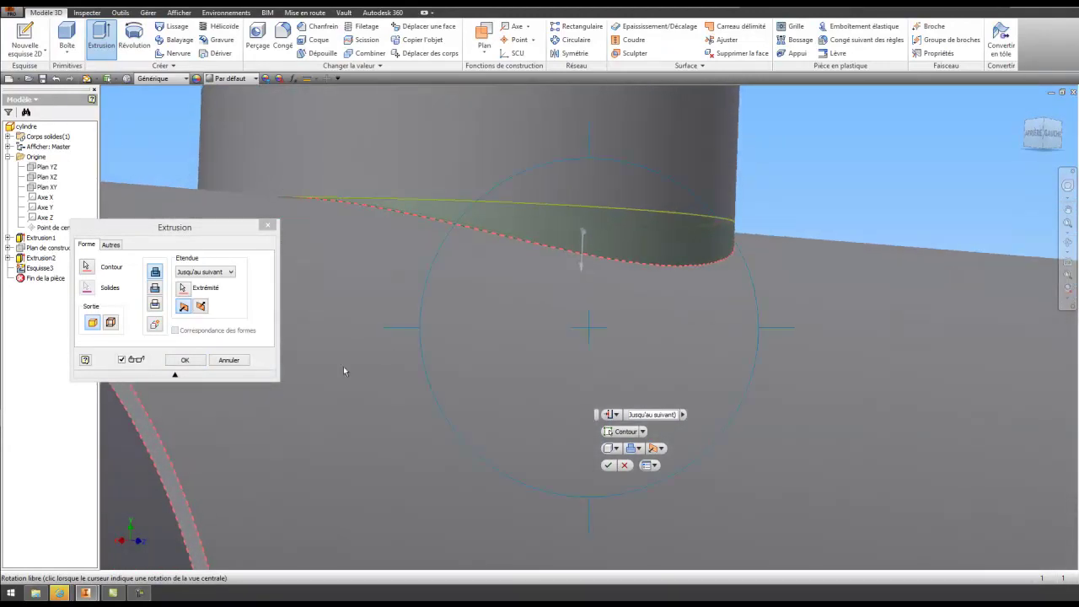
click(185, 360)
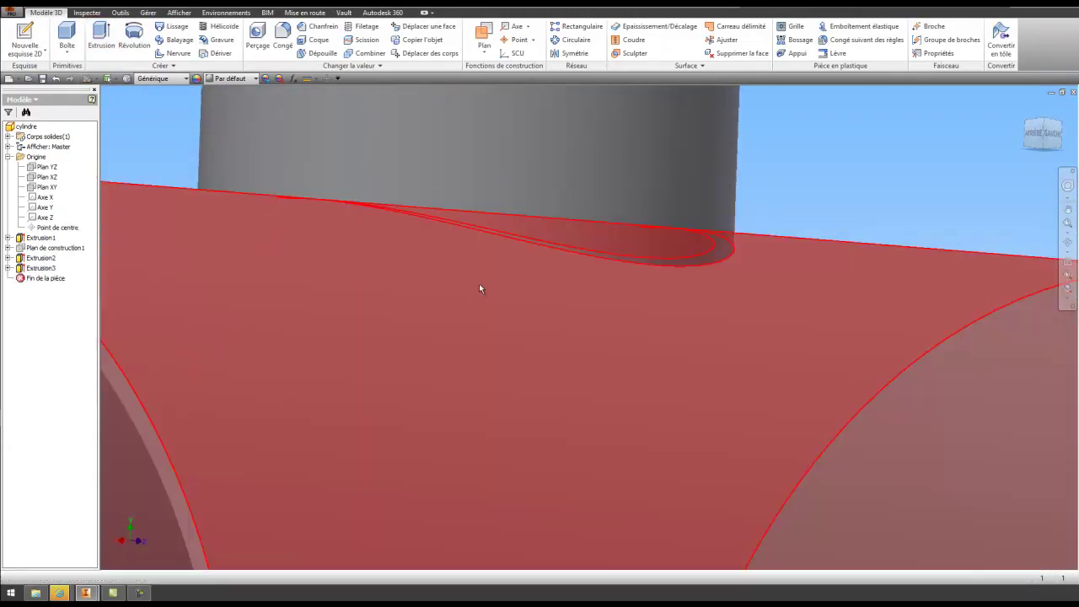
Create a sketch on the remaining underside ring face of the manhole collar using its projected edges, and finish it
key(F4)
mouse_move(586, 296)
mouse_down()
mouse_move(691, 289)
mouse_move(754, 303)
mouse_move(827, 270)
mouse_up()
right_click(553, 291)
key(Escape)
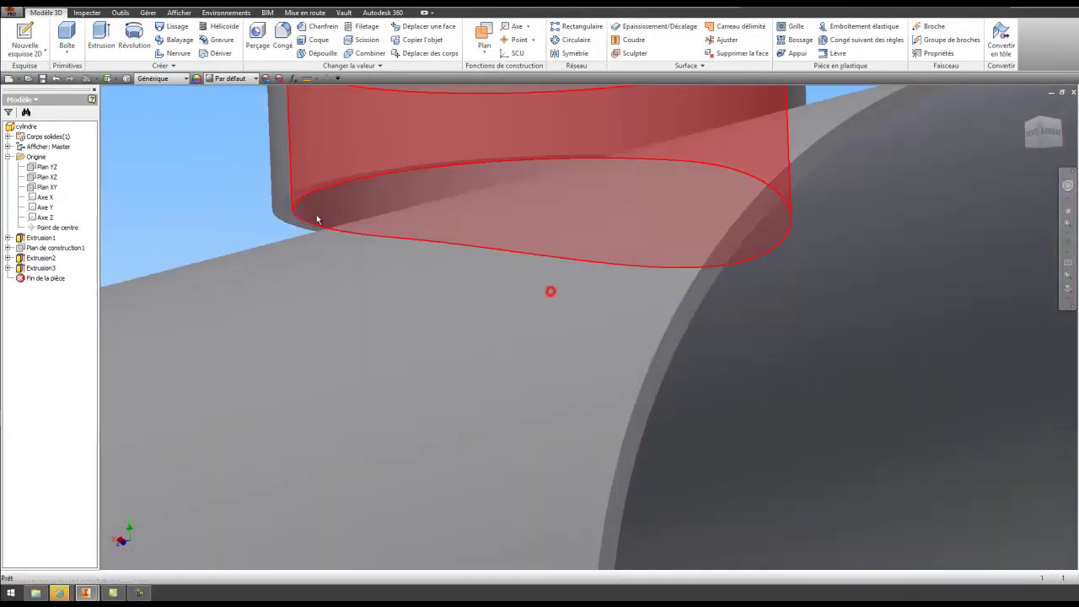
right_click(287, 211)
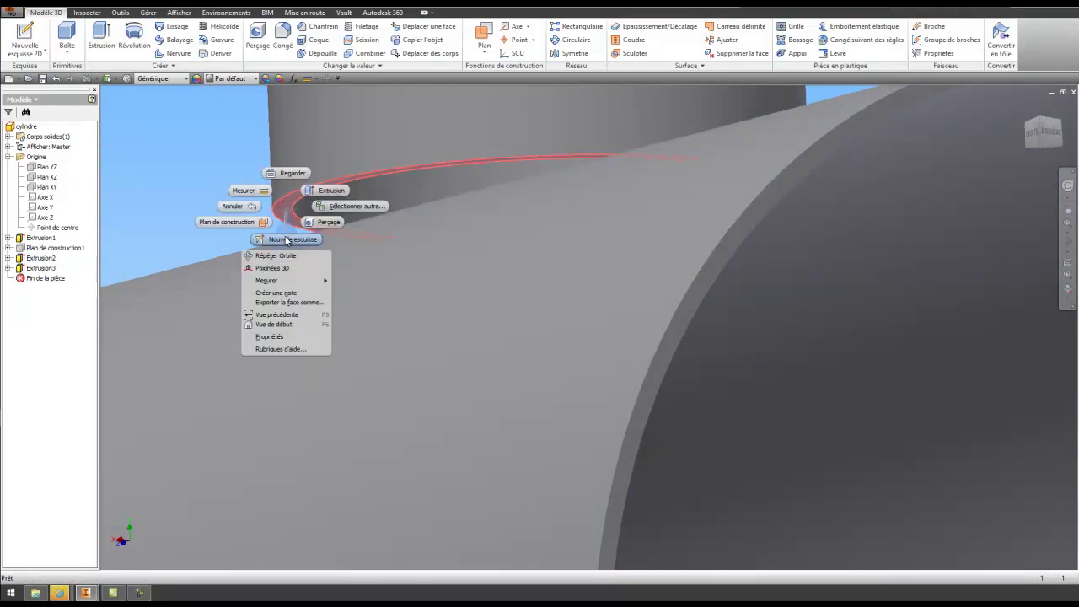
click(285, 236)
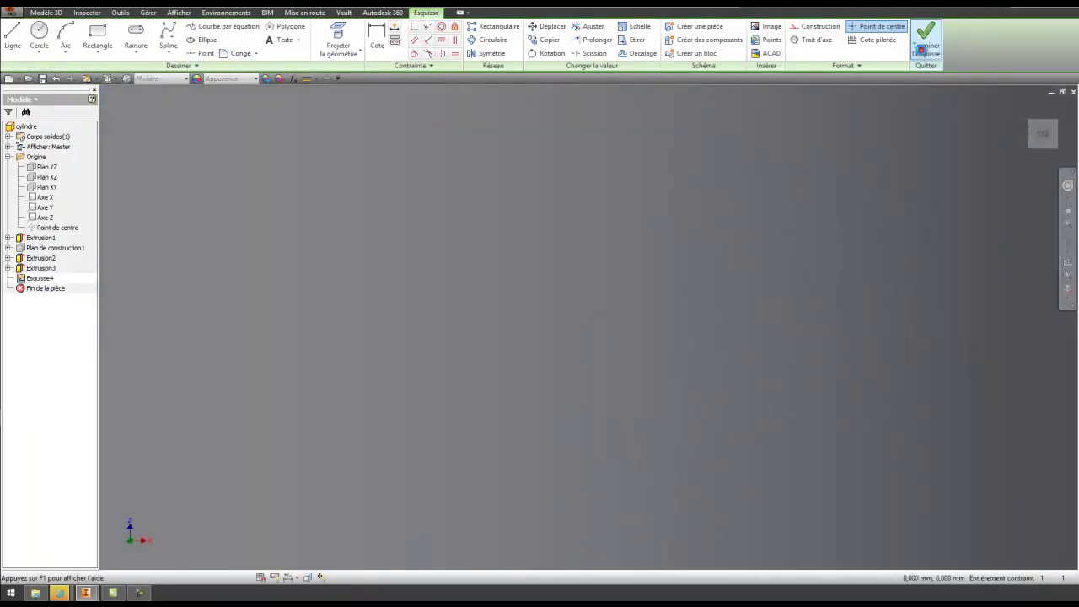
click(923, 47)
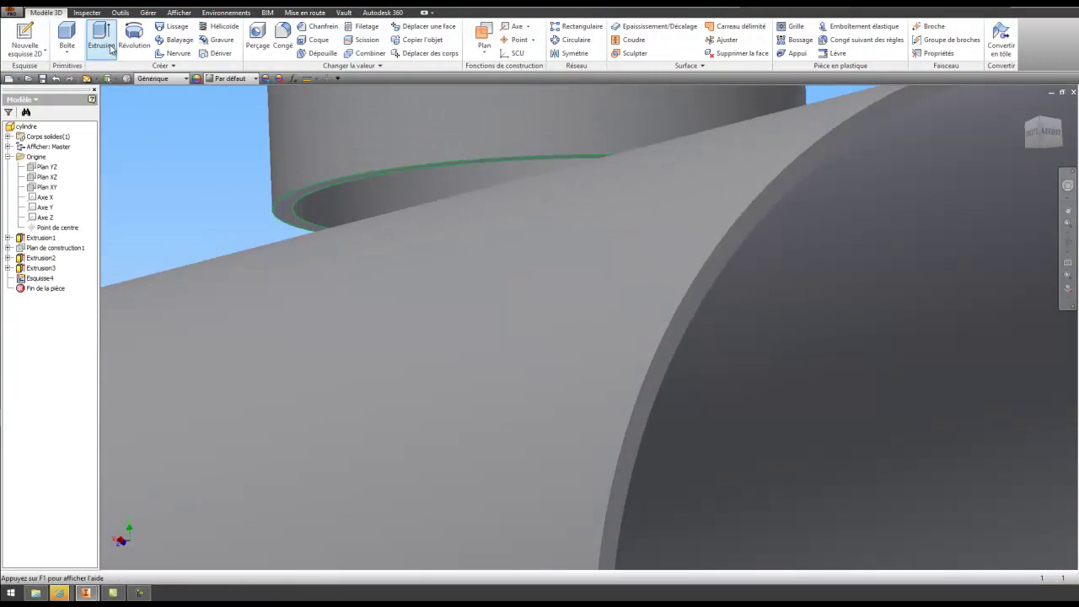
Extrude the remaining underside ring down to the cylinder surface with the "Jusqu'au suivant" extent, joined to the body
click(102, 42)
click(232, 274)
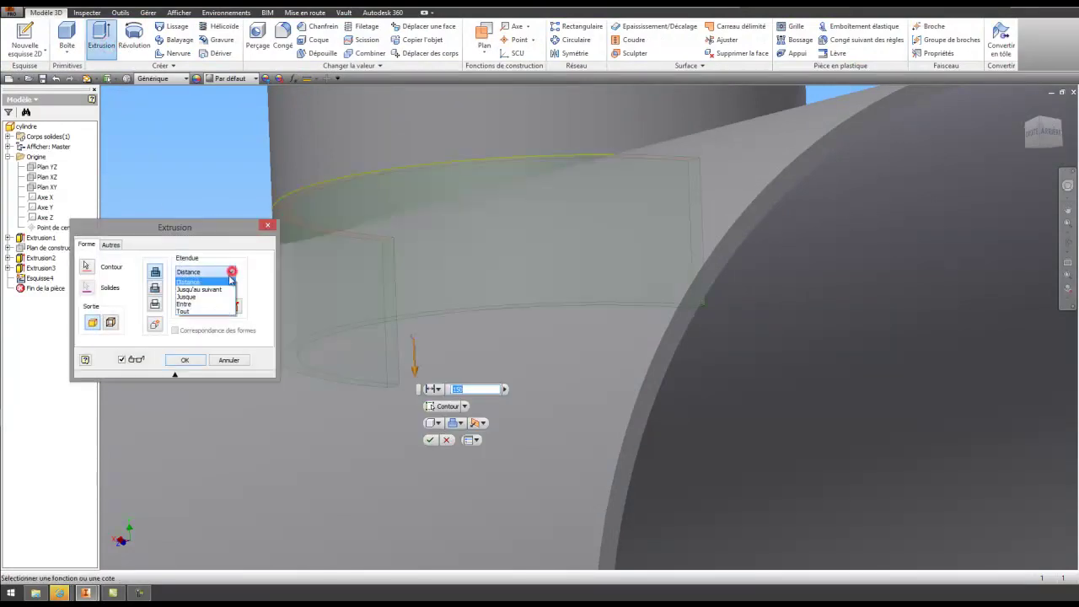
click(203, 289)
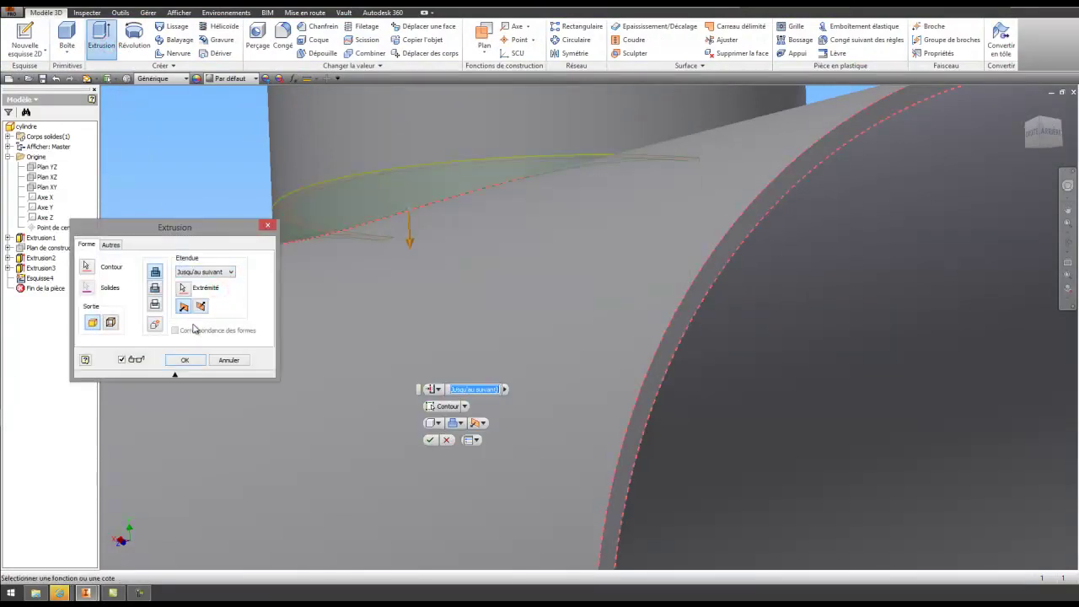
click(186, 360)
Create a sketch on the collar's top ring face using its projected edges, and finish it
scroll(375, 295, up, 5)
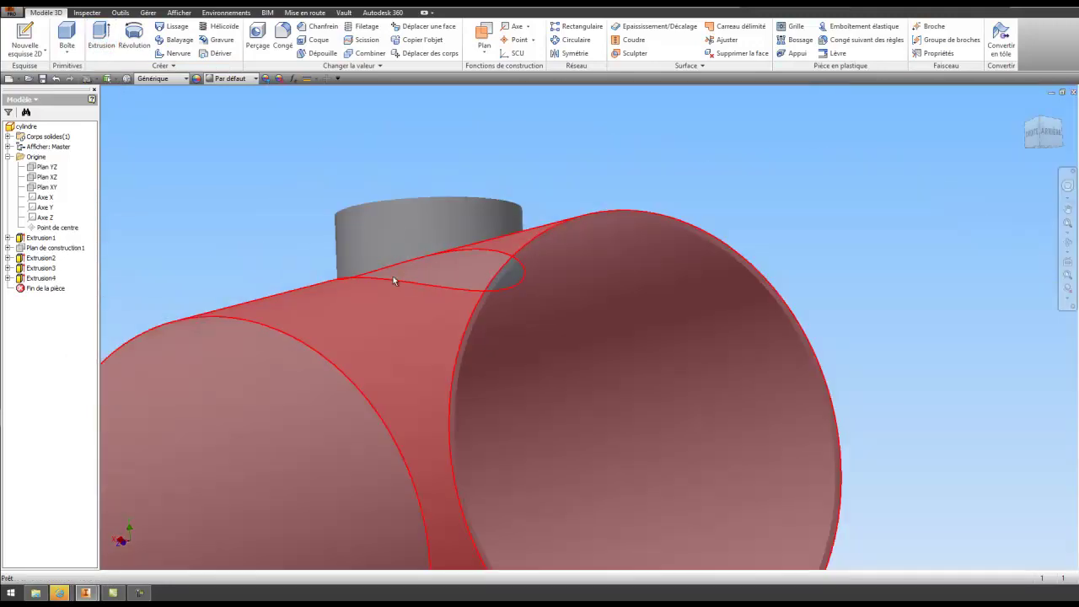
key(F4)
drag(445, 252, 590, 378)
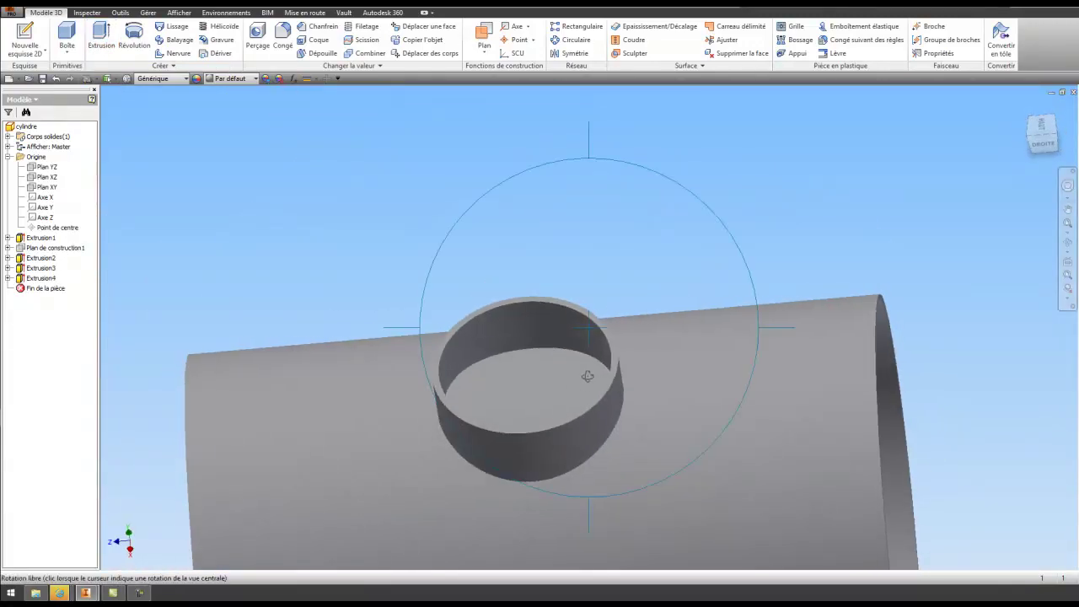
right_click(588, 376)
click(497, 381)
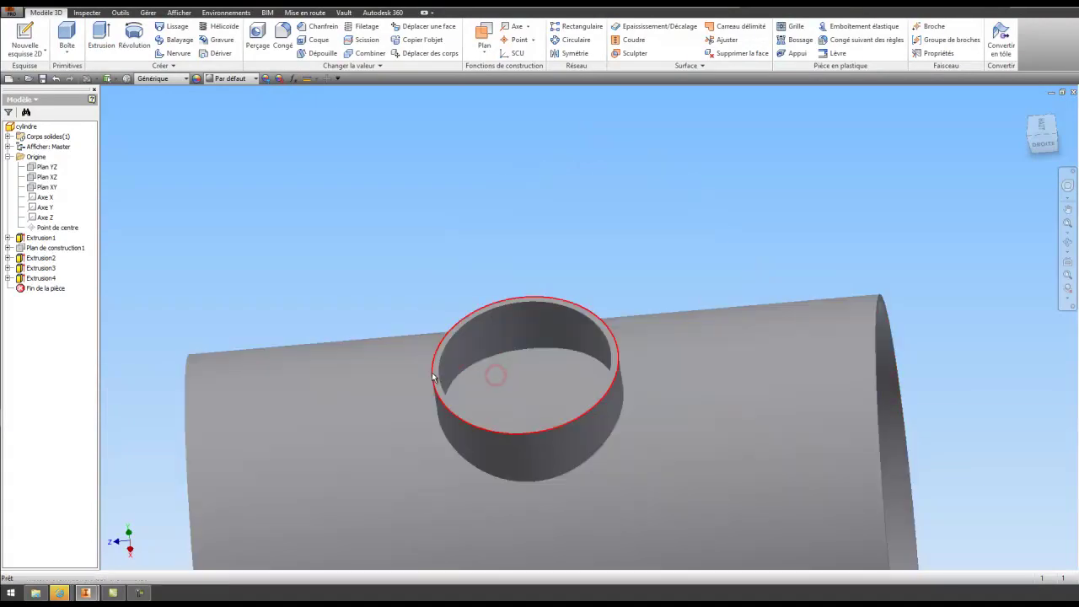
scroll(440, 364, down, 5)
right_click(440, 364)
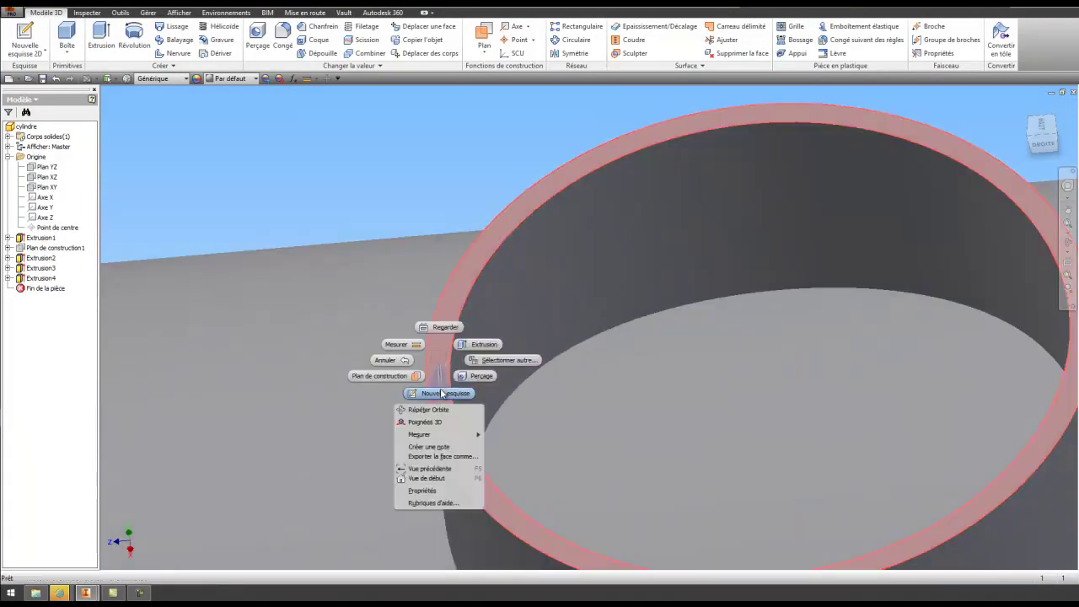
click(442, 393)
click(925, 38)
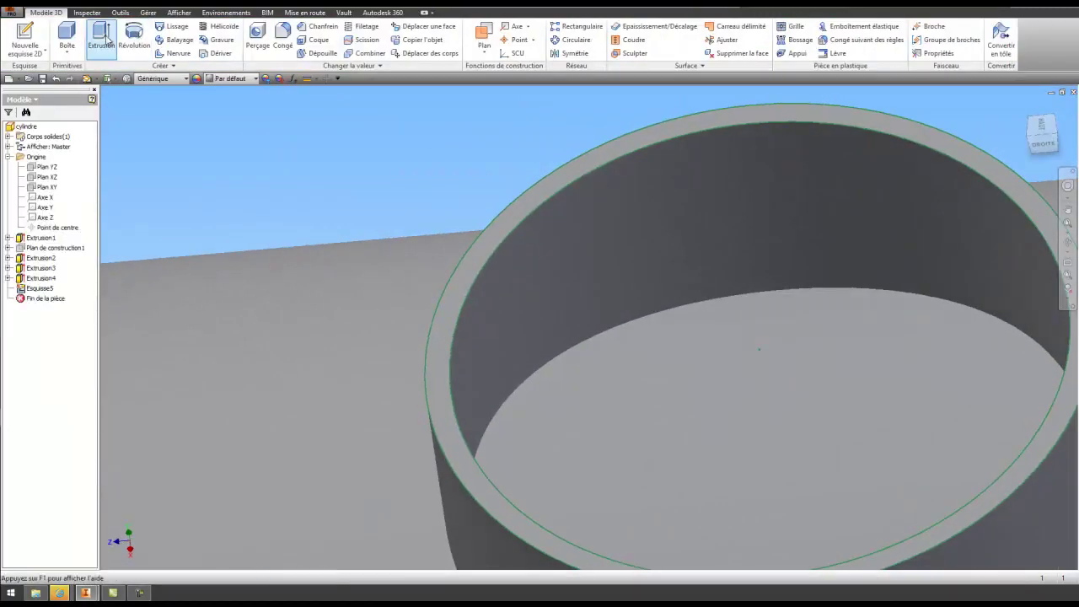
Cut the collar's inner circle downward through the cylinder wall with an extrusion about 558 mm deep
click(101, 38)
click(667, 343)
scroll(642, 368, down, 6)
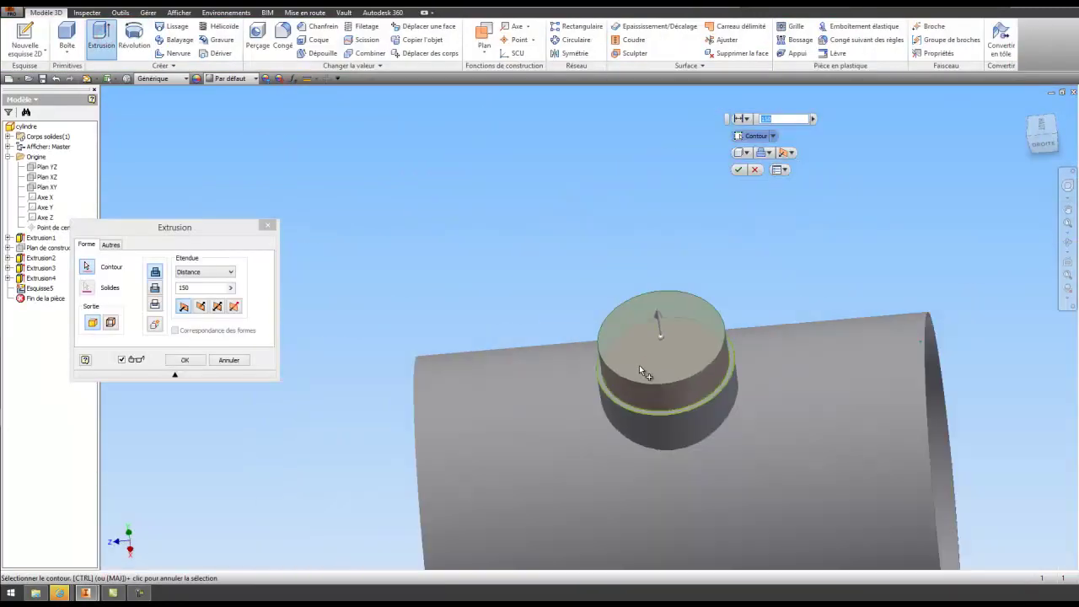
click(201, 307)
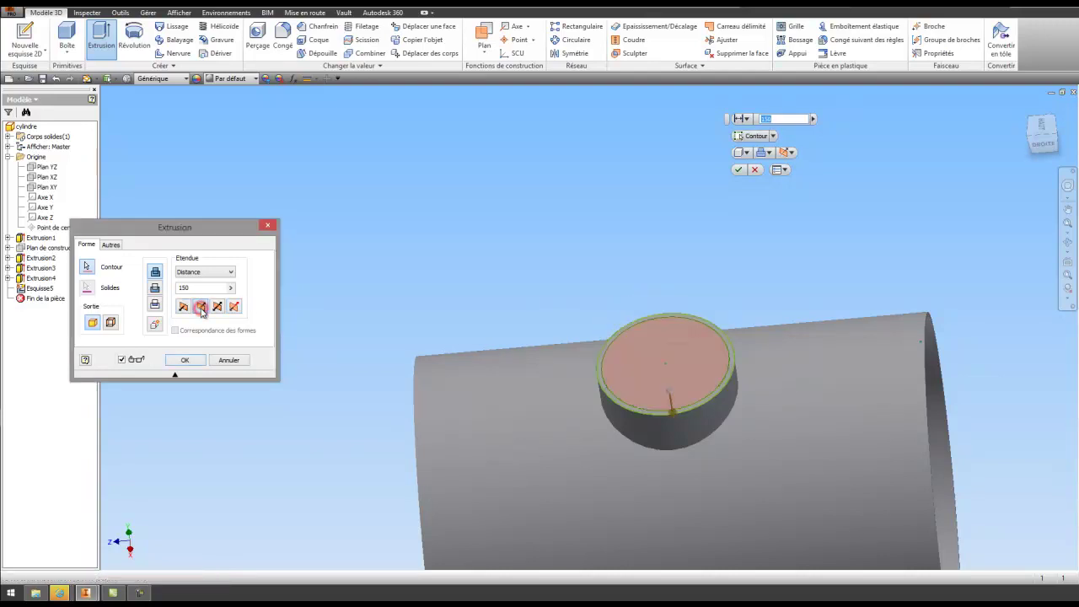
click(156, 289)
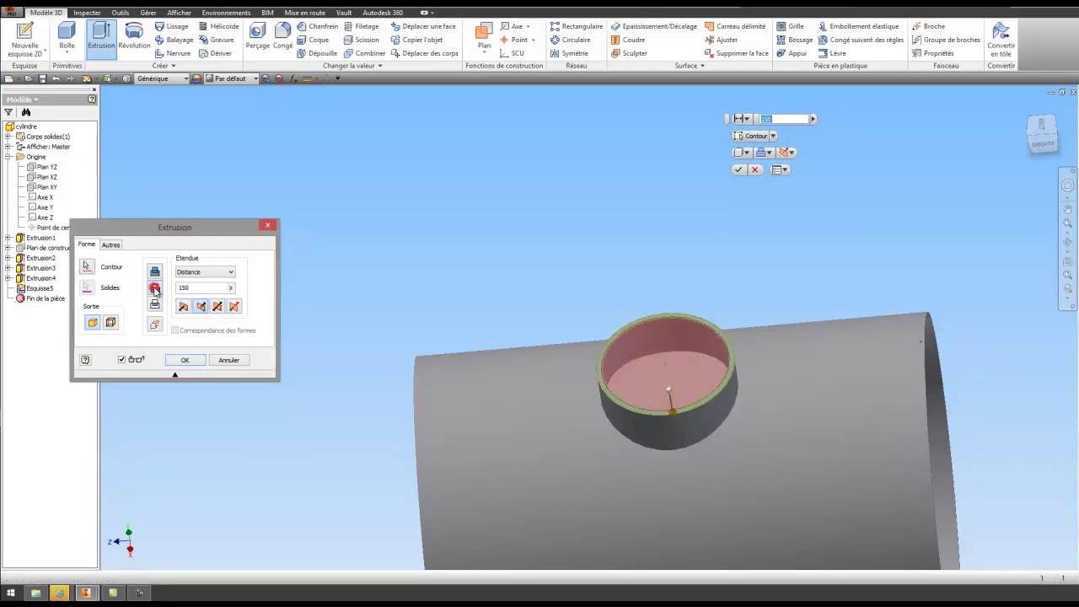
click(1067, 242)
drag(657, 388, 723, 456)
right_click(734, 341)
click(723, 376)
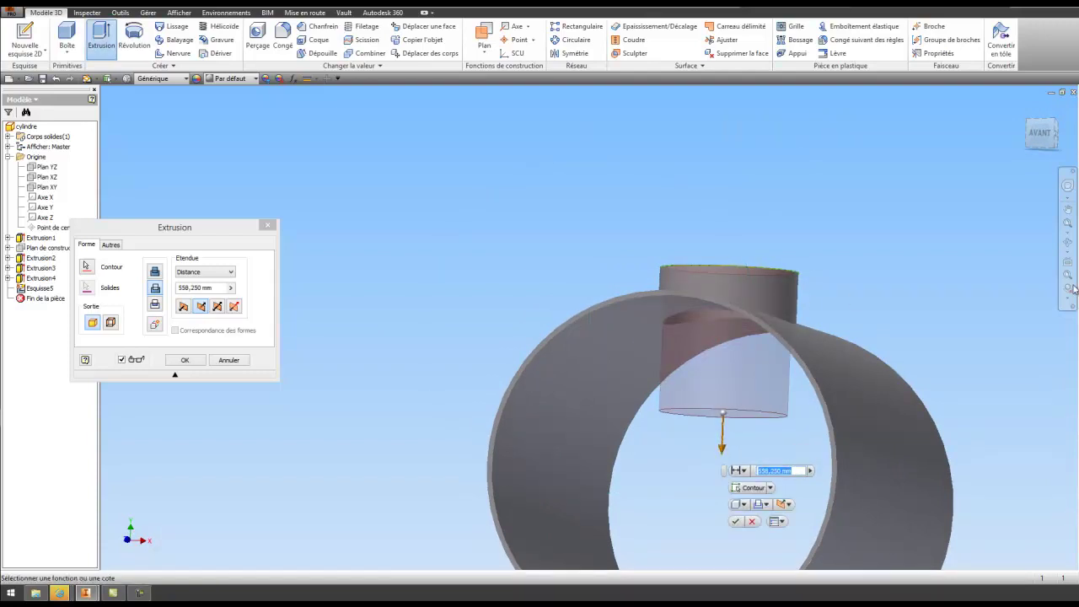
click(1067, 242)
drag(674, 253, 363, 279)
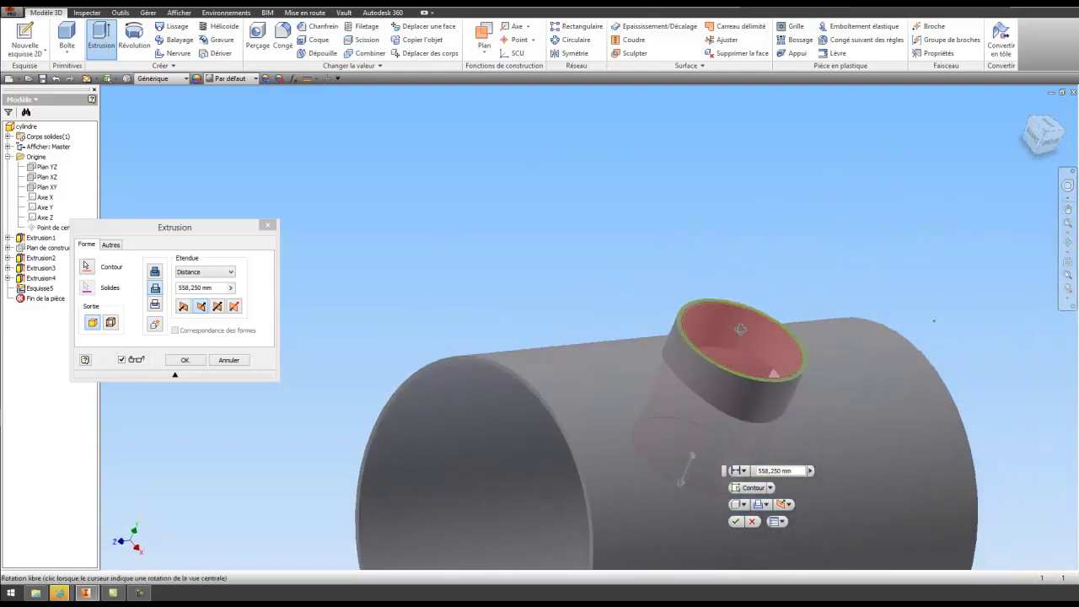
click(184, 360)
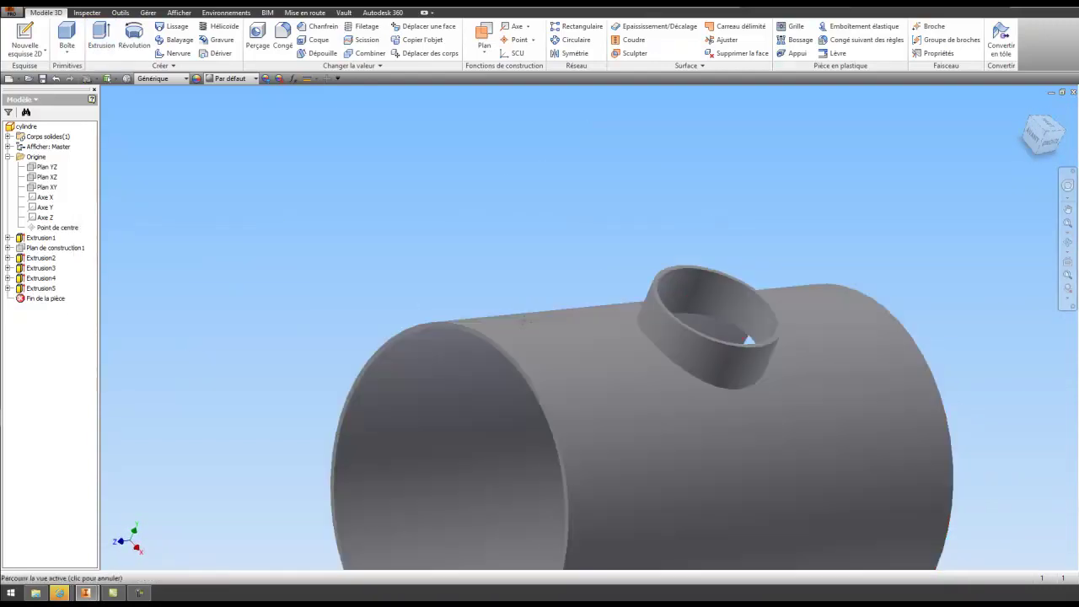
Inspect the collar's opening, compare it with the manhole flange in the Ensemble1 assembly, and return to the cylinder part
drag(675, 299, 531, 294)
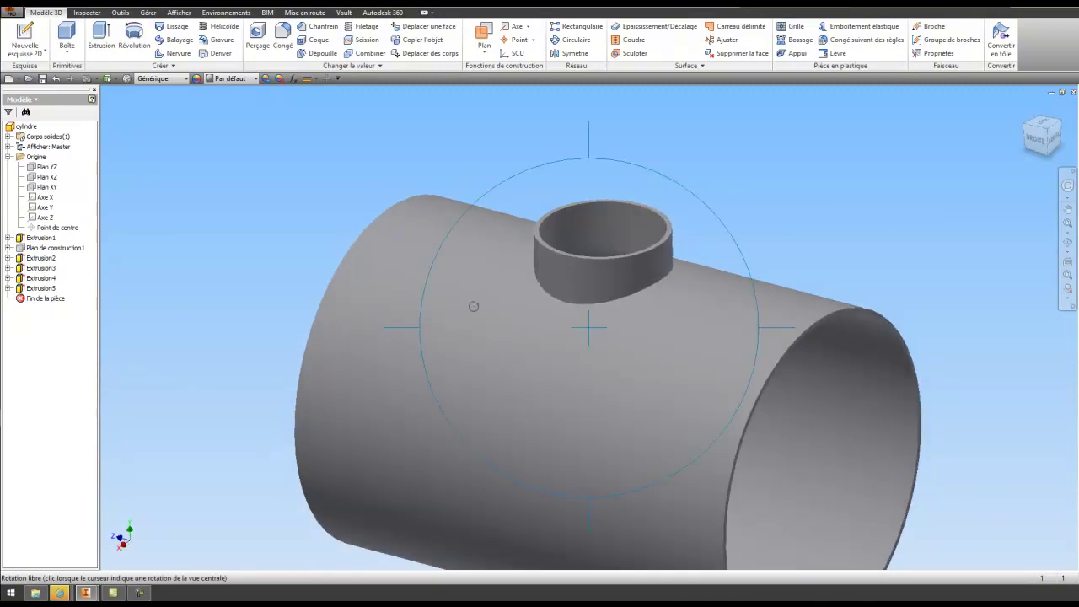
right_click(331, 324)
click(255, 326)
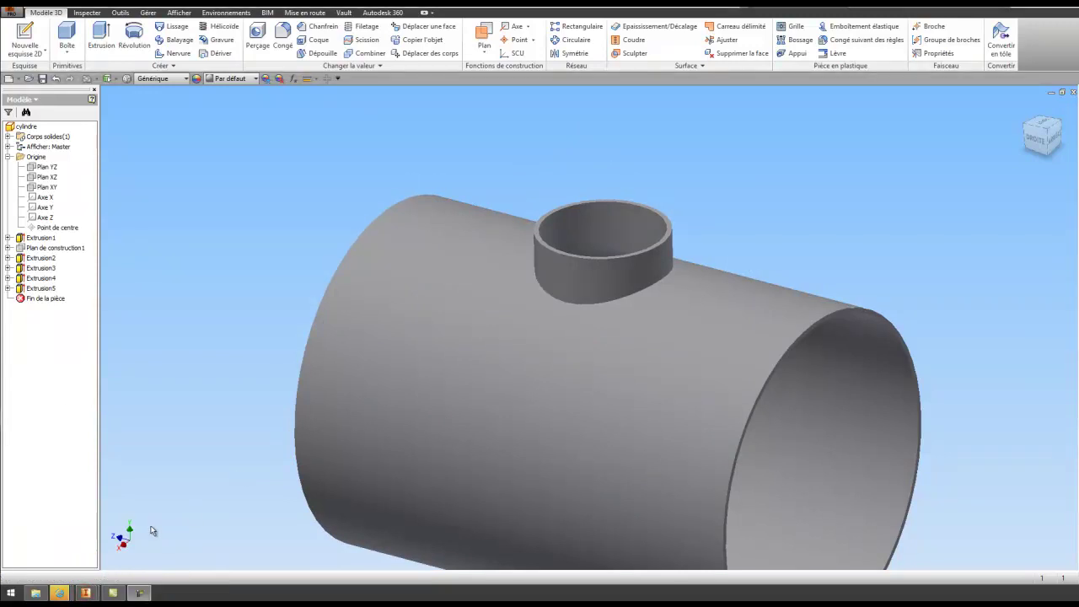
mouse_move(87, 592)
click(108, 544)
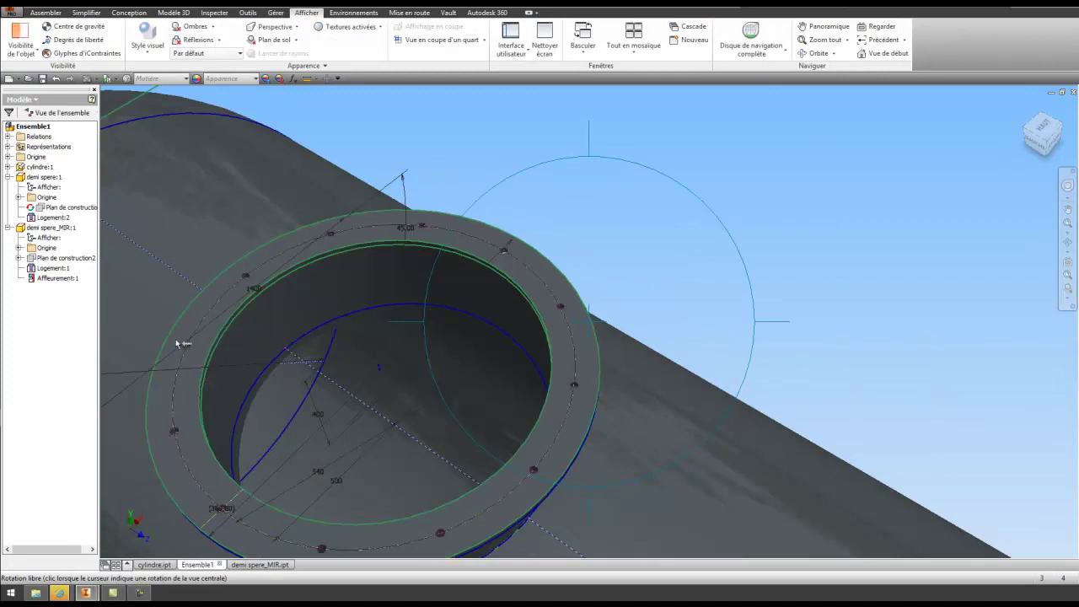
mouse_move(551, 403)
mouse_down()
mouse_move(571, 362)
mouse_move(530, 410)
mouse_move(542, 402)
mouse_up()
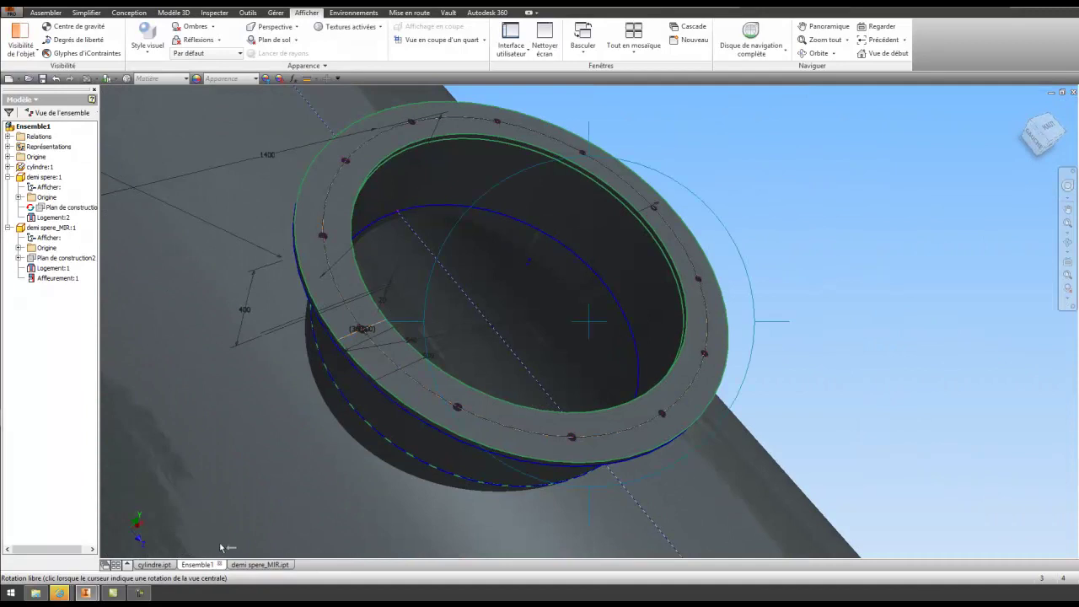
mouse_move(87, 595)
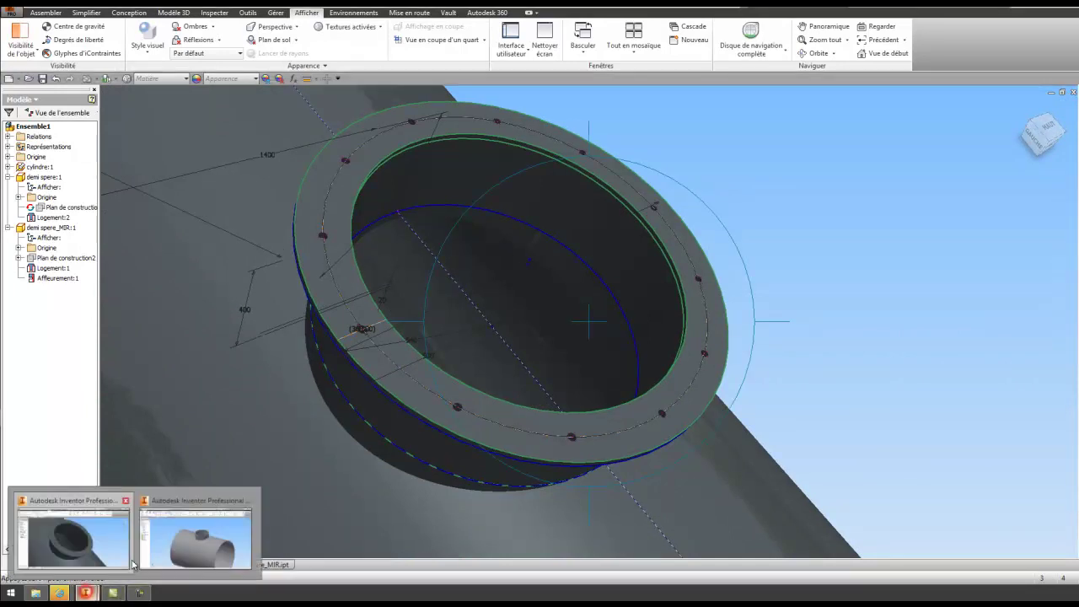
click(193, 534)
Start a new sketch on the collar's top ring face
scroll(564, 227, up, 5)
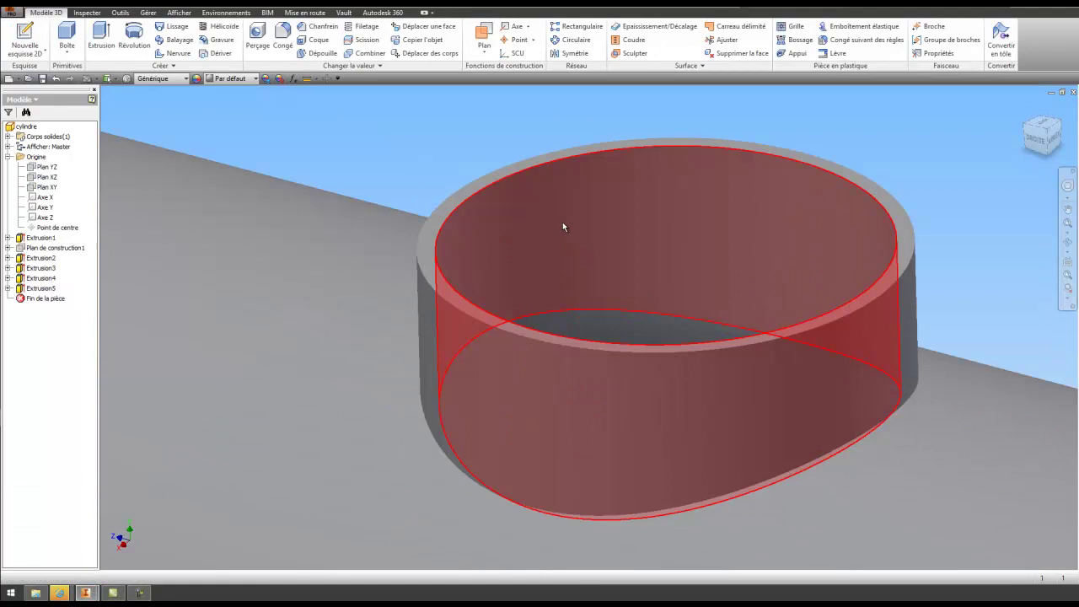
right_click(426, 252)
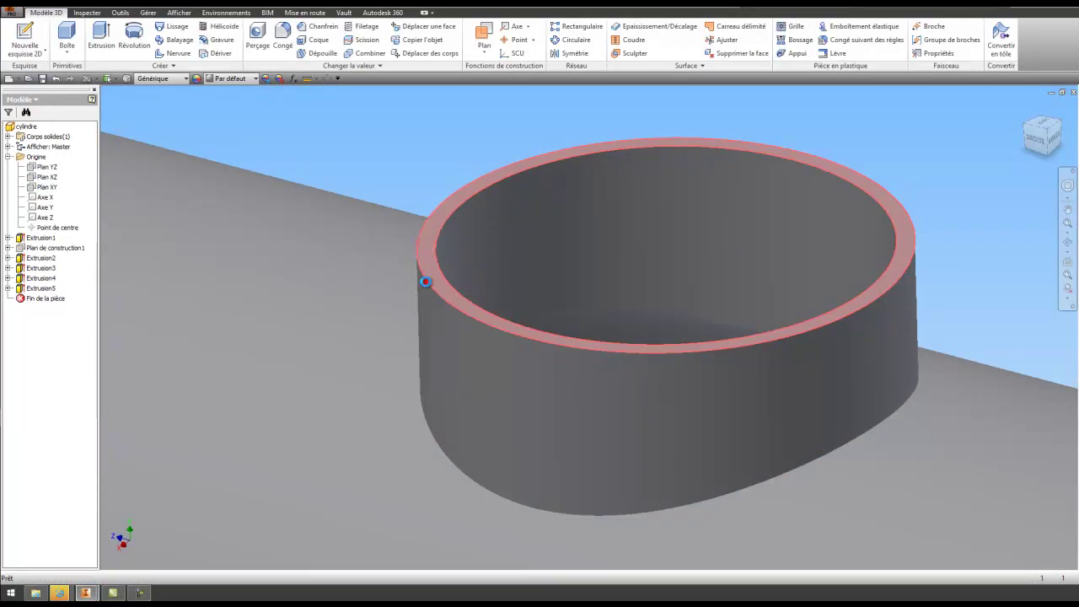
click(427, 281)
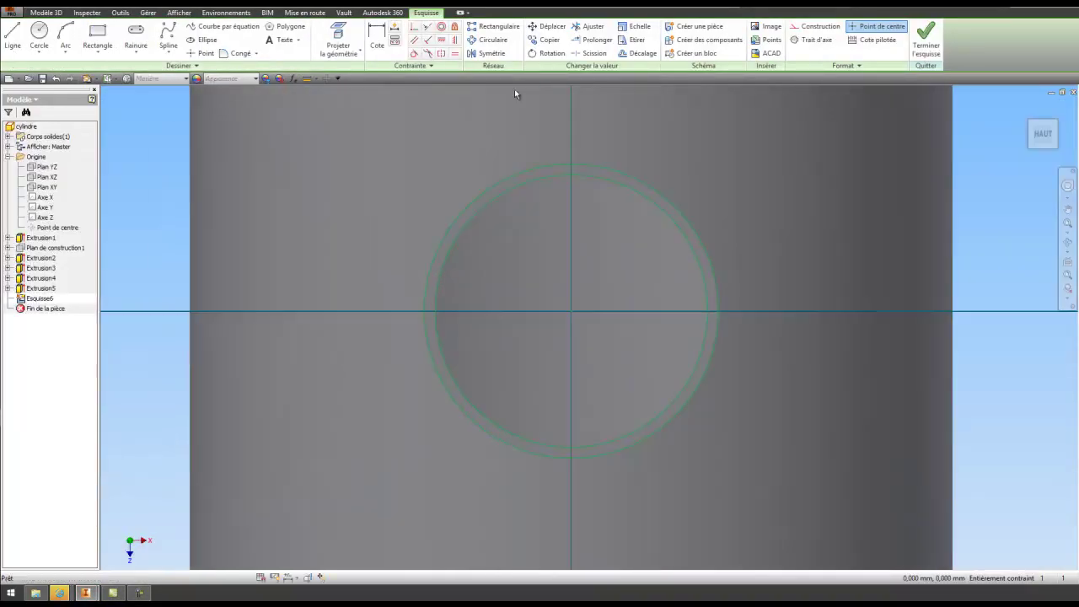
click(39, 32)
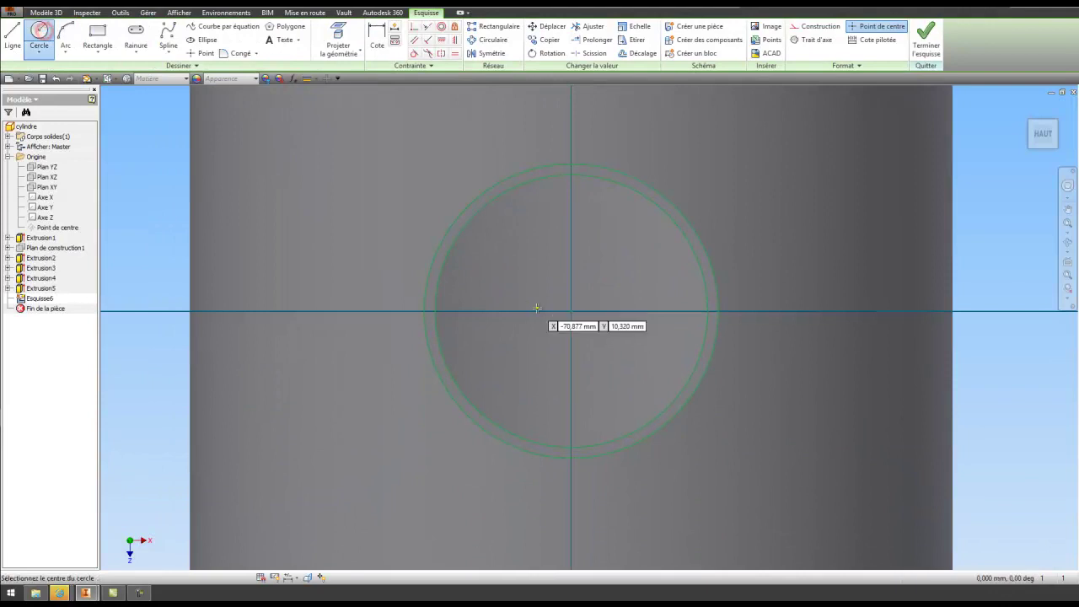
click(571, 312)
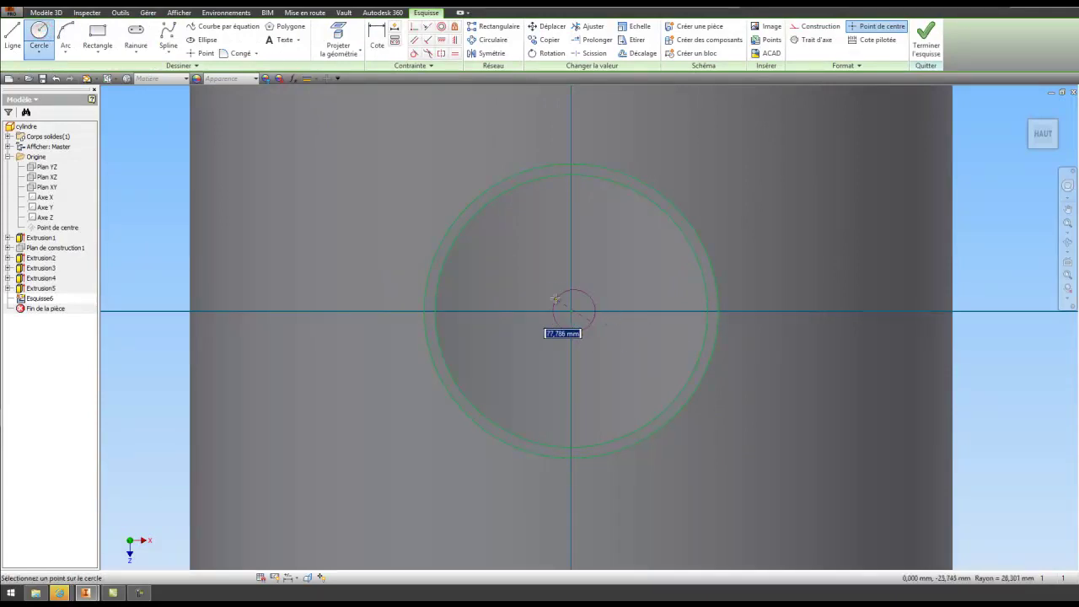
right_click(565, 310)
click(493, 299)
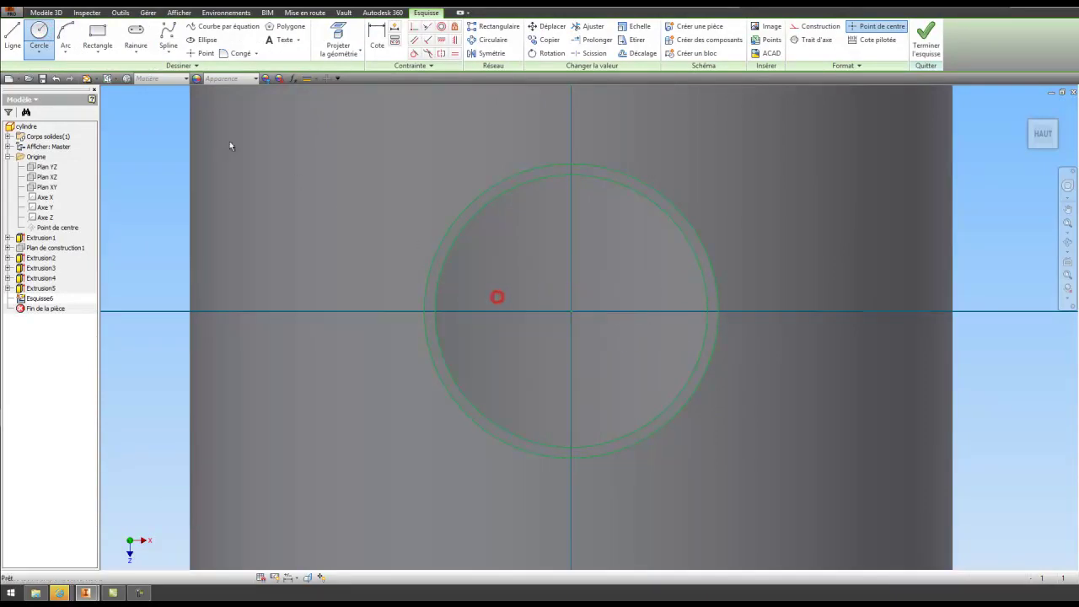
Sketch a 640 mm diameter circle centred on the collar's axis and finish the sketch
click(39, 35)
click(570, 312)
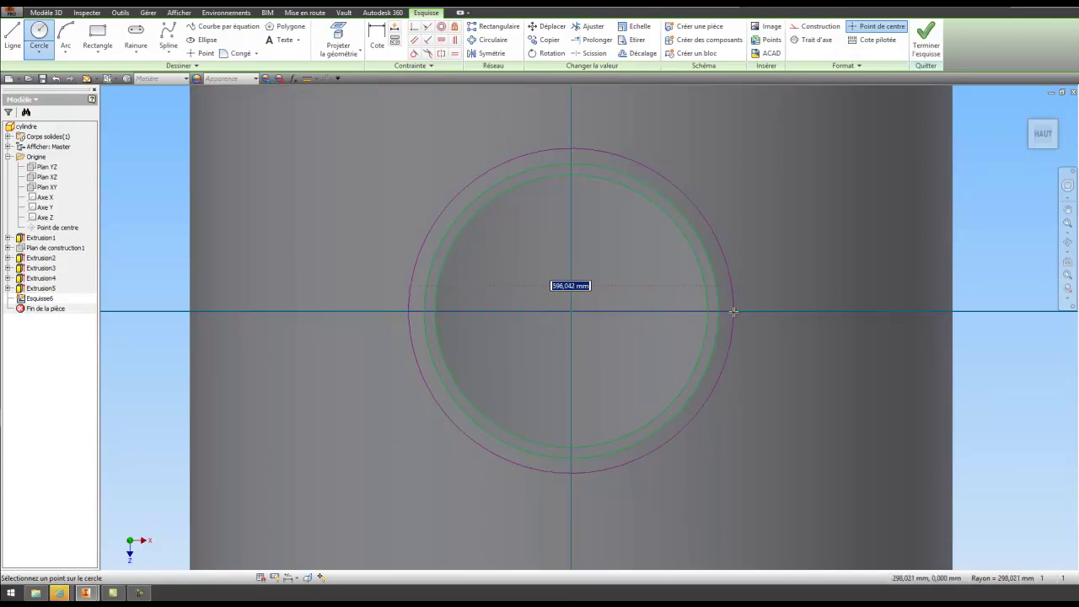
text(640)
key(Return)
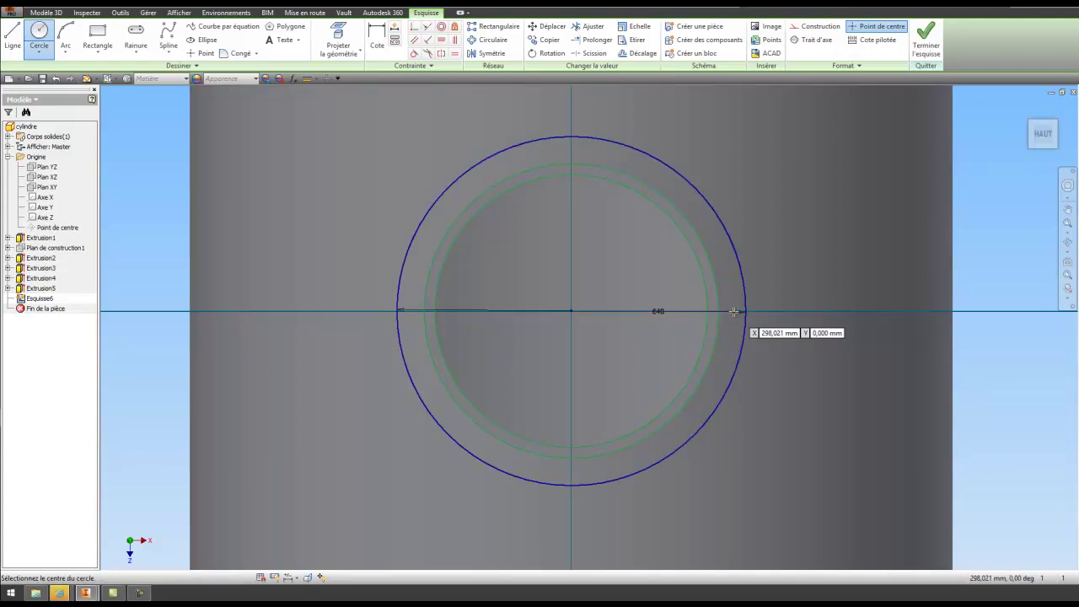
click(926, 38)
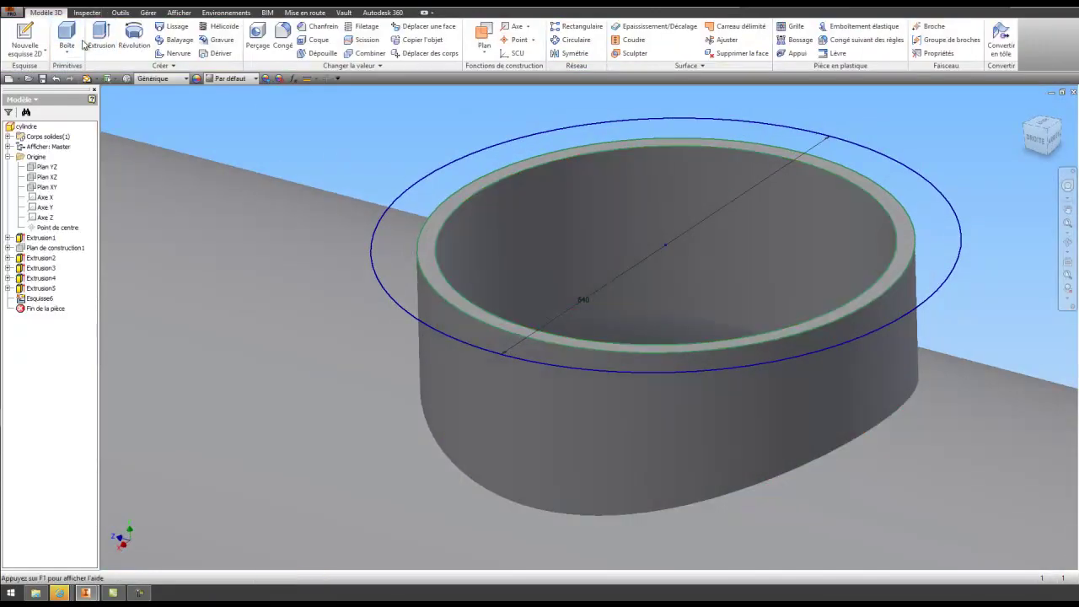
Extrude the ring between the 640 mm circle and the collar's inner edge 20 mm upward as a flange, joined to the body
click(101, 38)
click(417, 215)
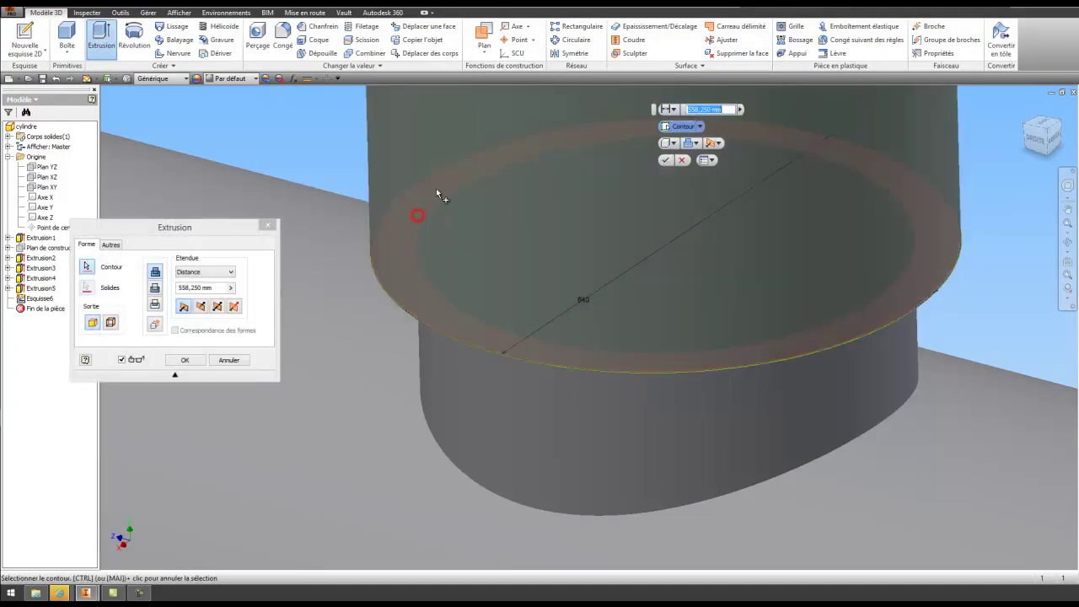
click(430, 262)
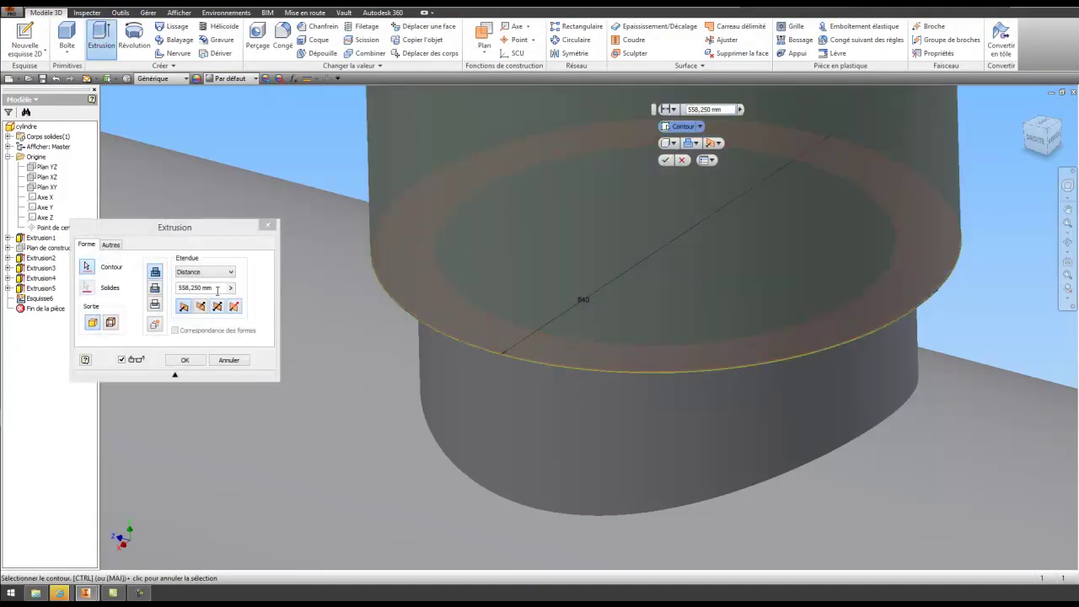
click(217, 289)
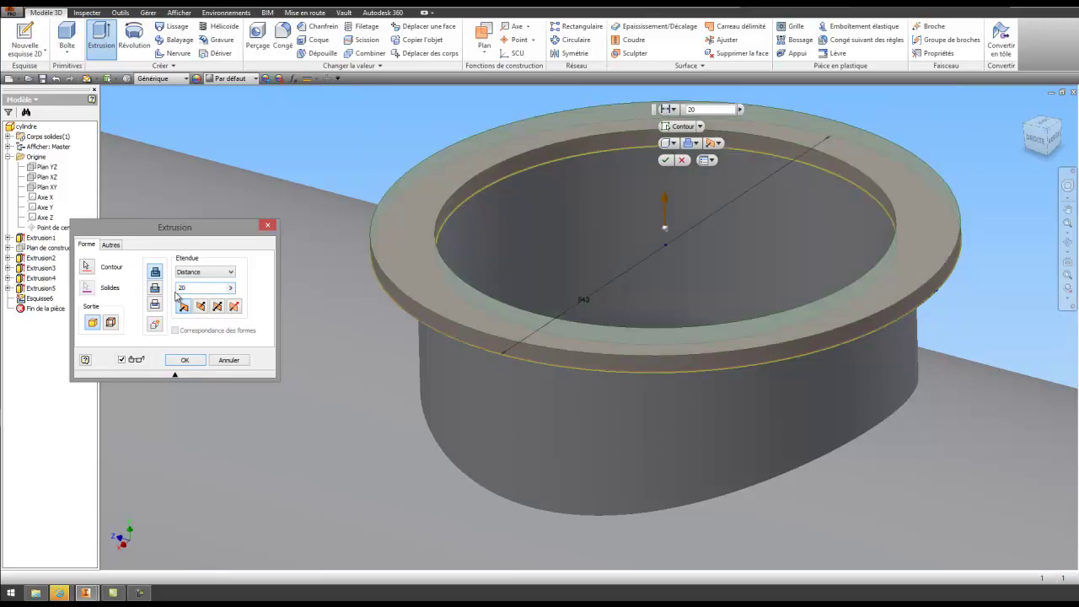
click(182, 360)
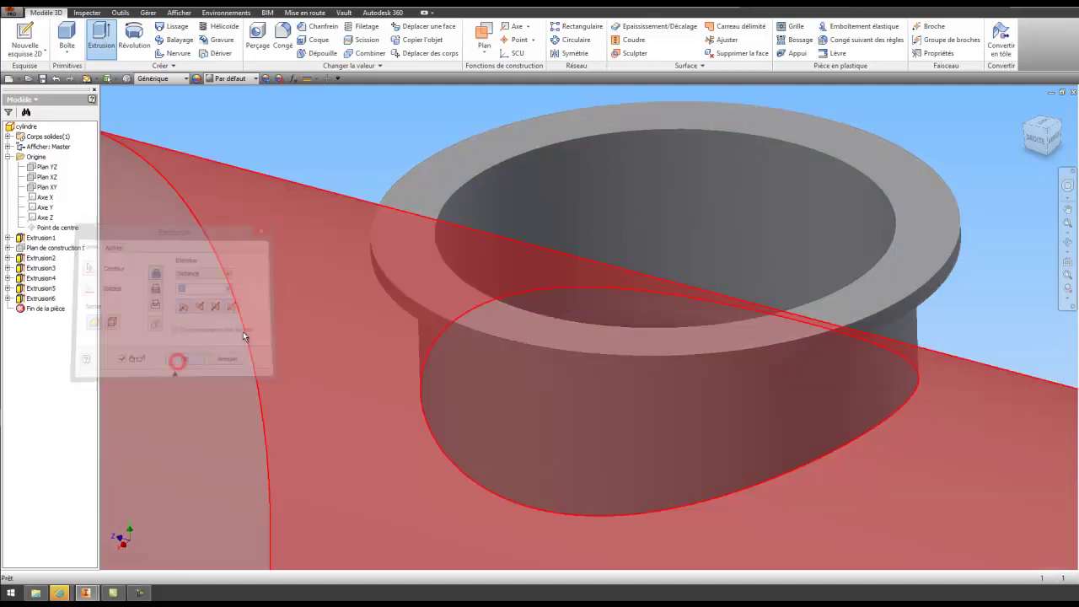
Start a new sketch on the flange's top face and turn on construction geometry
right_click(422, 189)
click(425, 225)
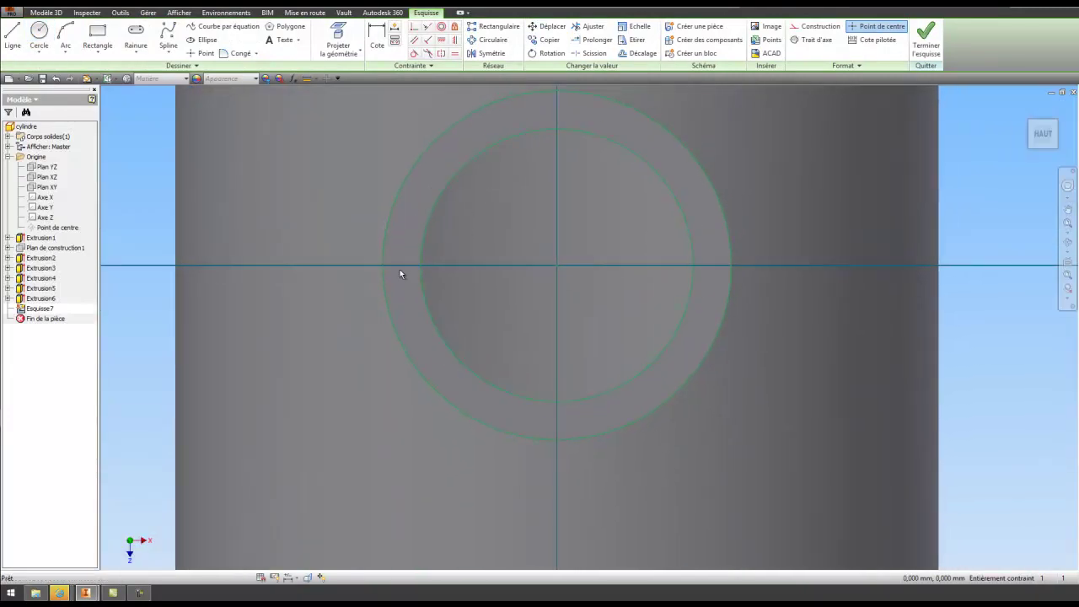
click(816, 26)
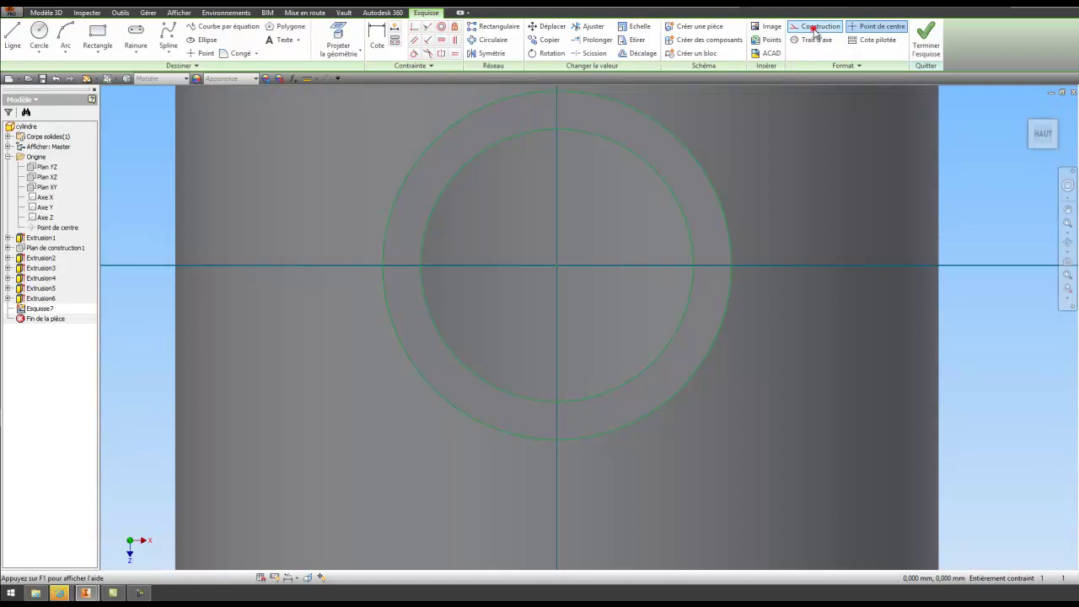
click(38, 32)
click(556, 267)
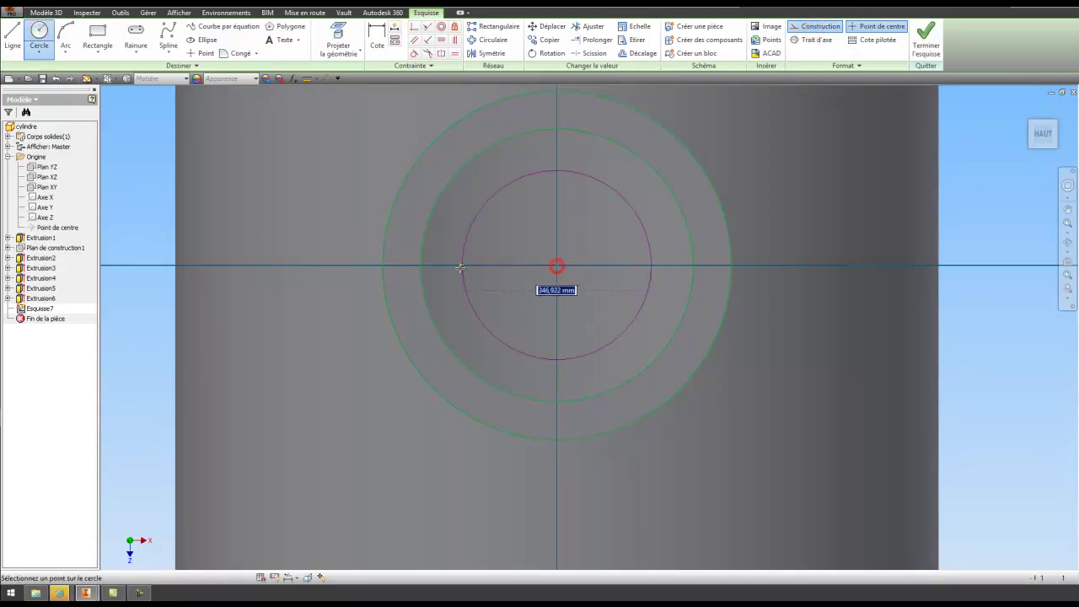
right_click(470, 269)
click(429, 271)
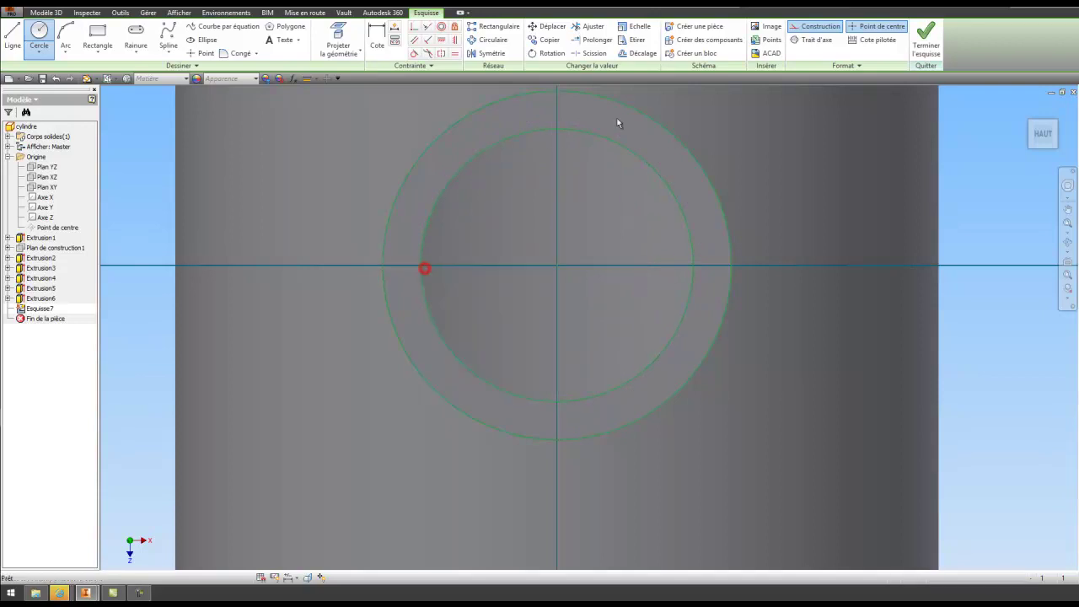
Draw a horizontal construction line across the flange ring from its outer edge to its inner edge
click(12, 36)
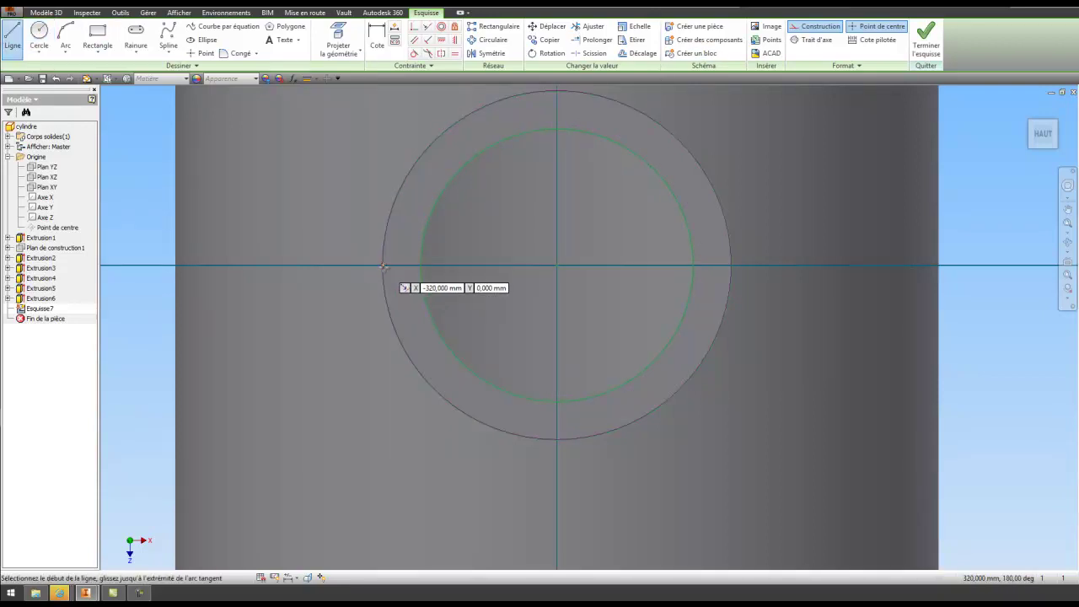
click(384, 268)
double_click(422, 266)
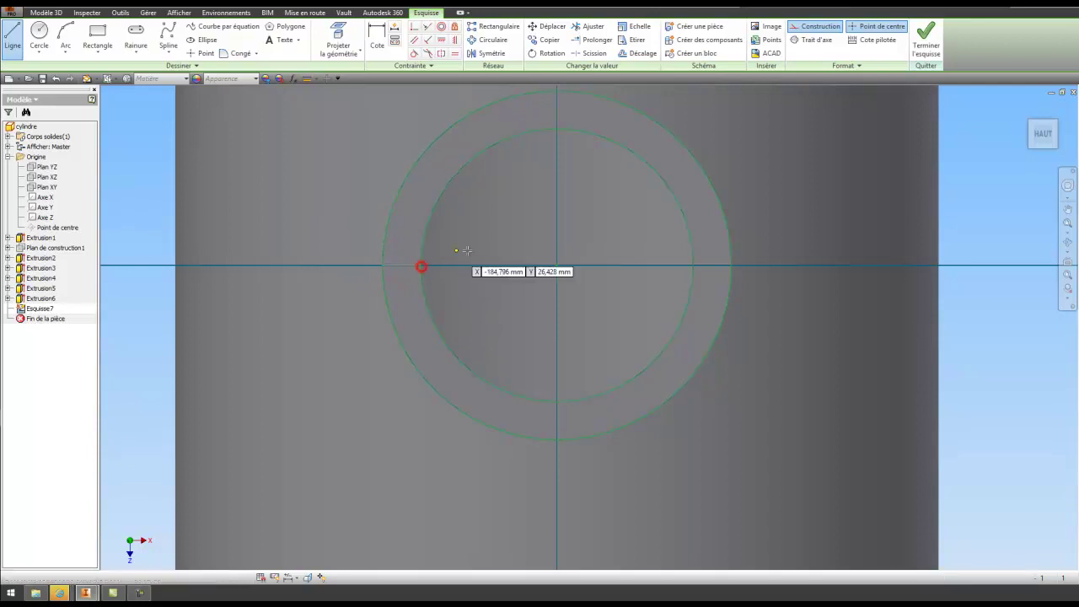
right_click(484, 252)
click(512, 246)
Sketch a 570 mm construction circle centred on the flange and passing through the midpoint of the construction line
click(39, 35)
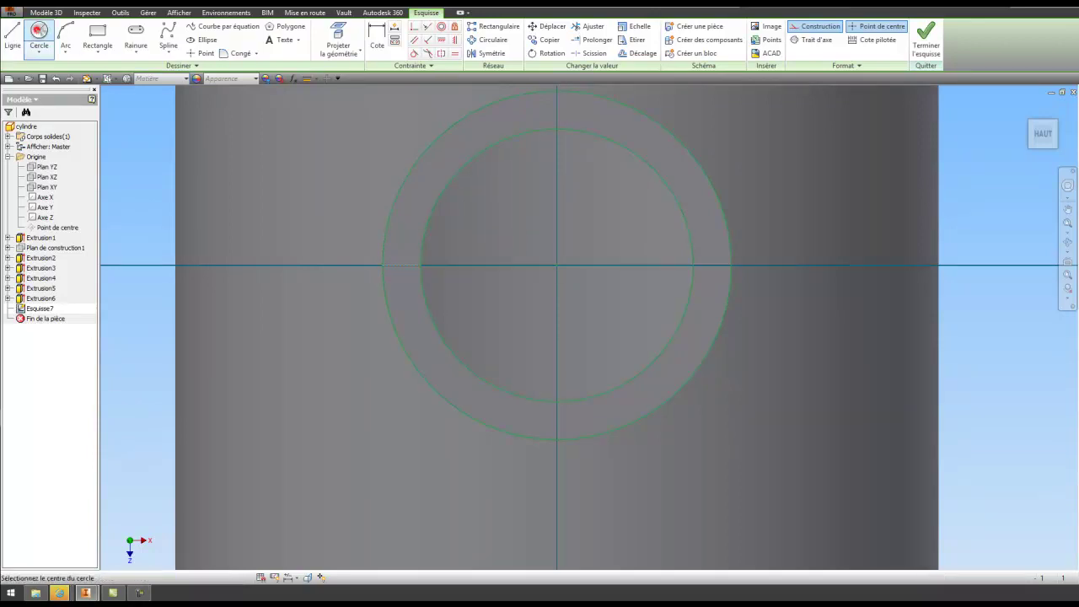
click(557, 266)
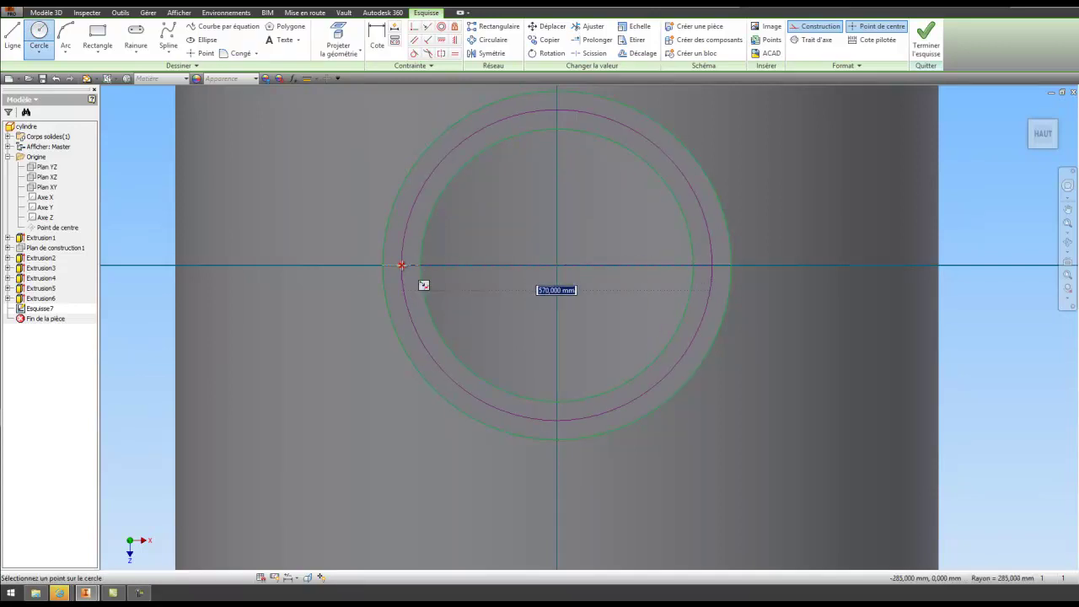
click(401, 266)
right_click(788, 210)
click(750, 228)
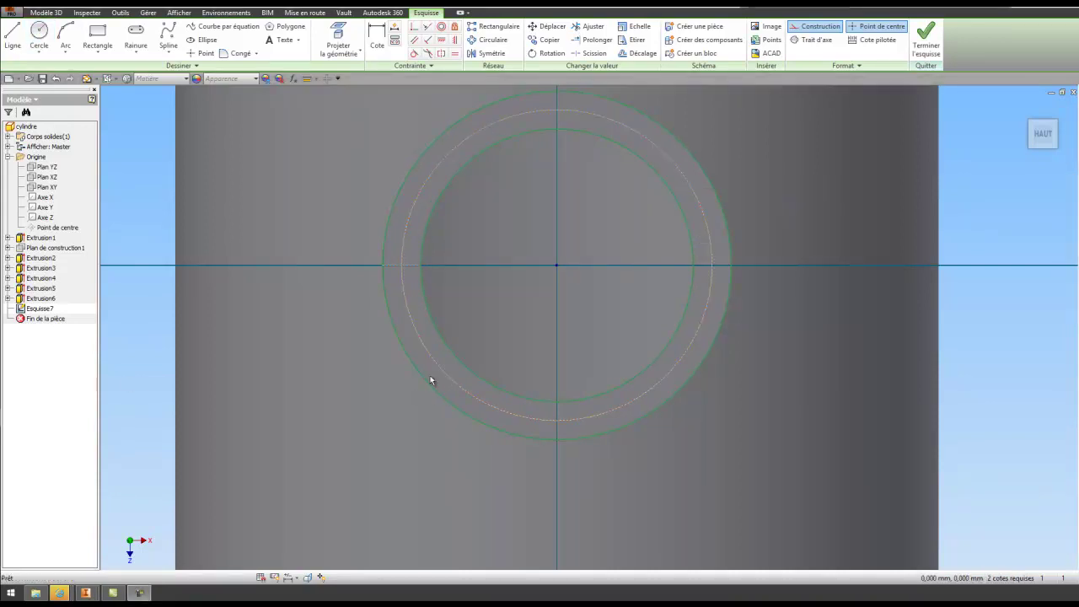
Place a point where the 570 mm circle meets the line's midpoint, pattern it circularly 12 times over 360° about the centre, and finish the sketch
click(200, 54)
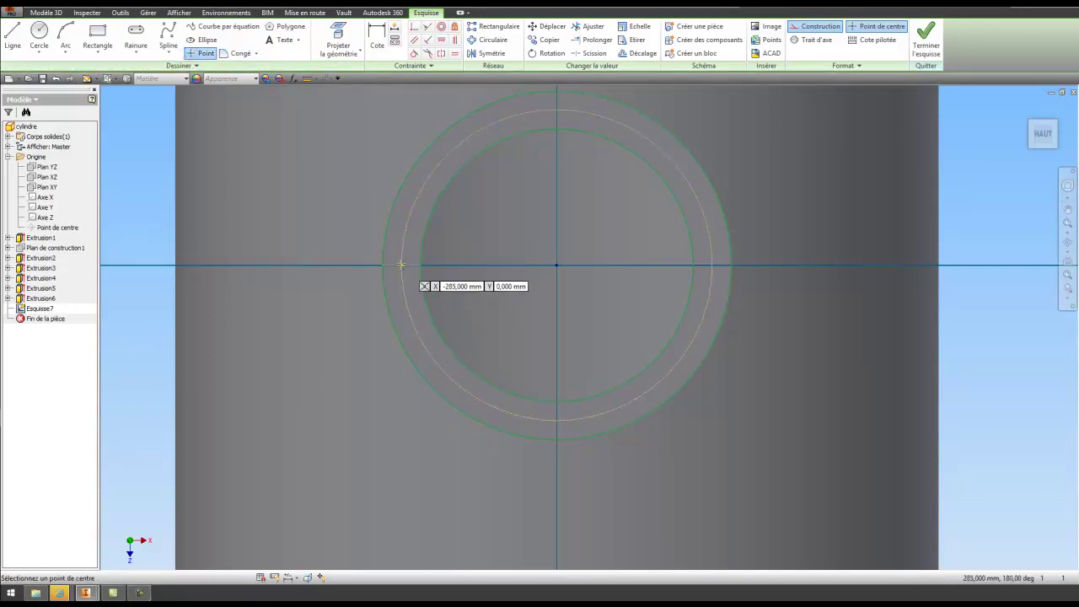
click(401, 265)
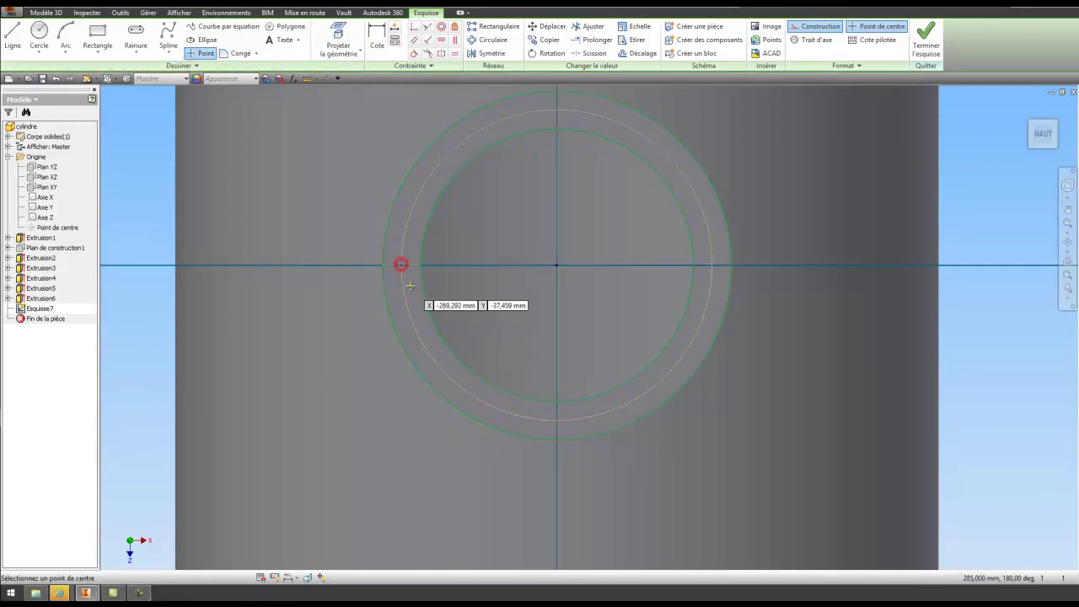
click(497, 41)
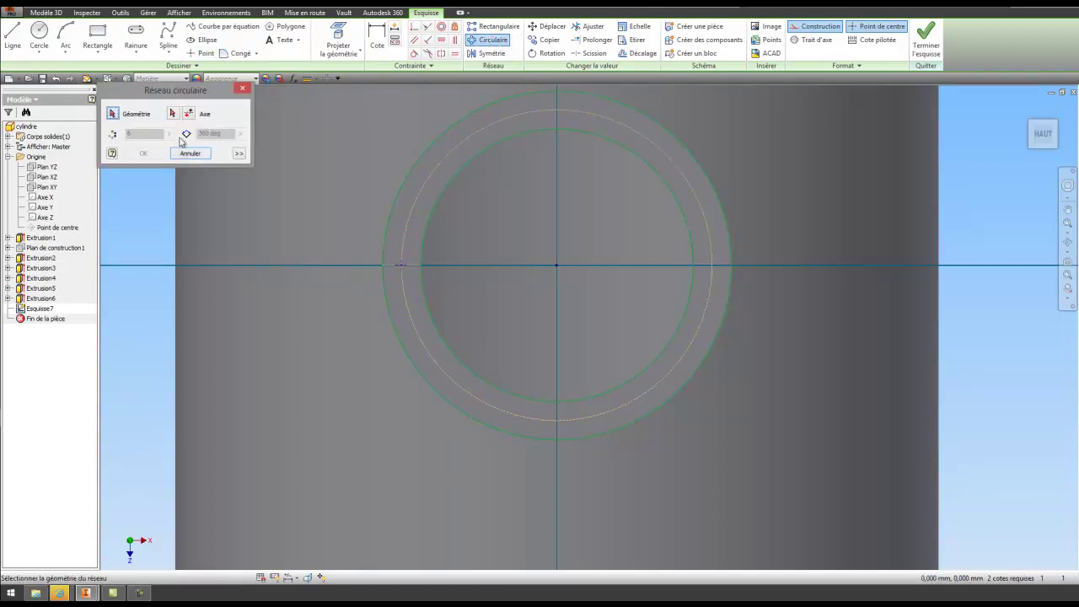
click(401, 266)
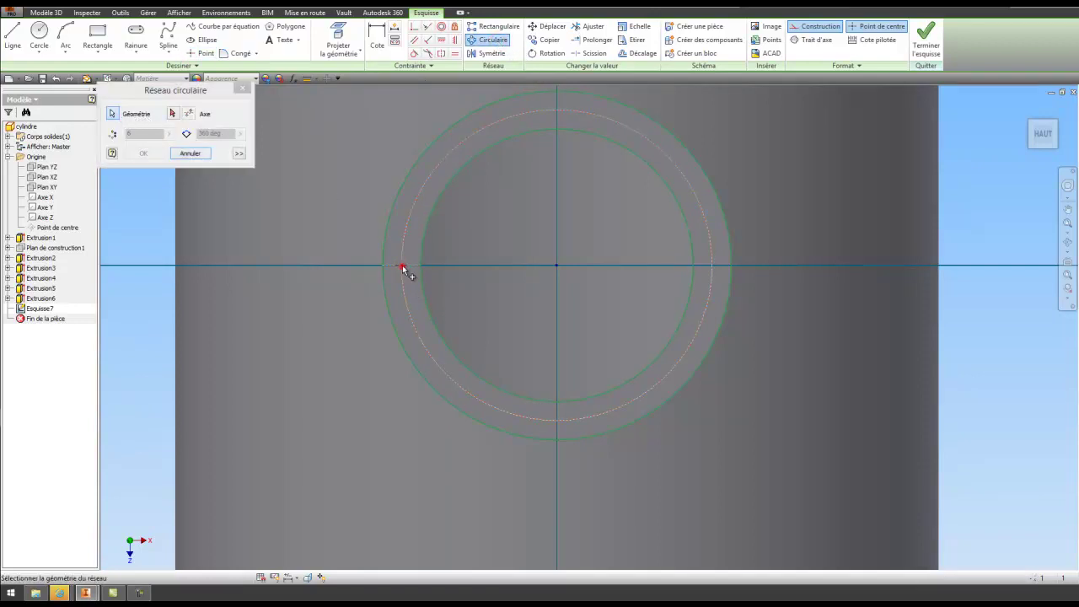
click(172, 113)
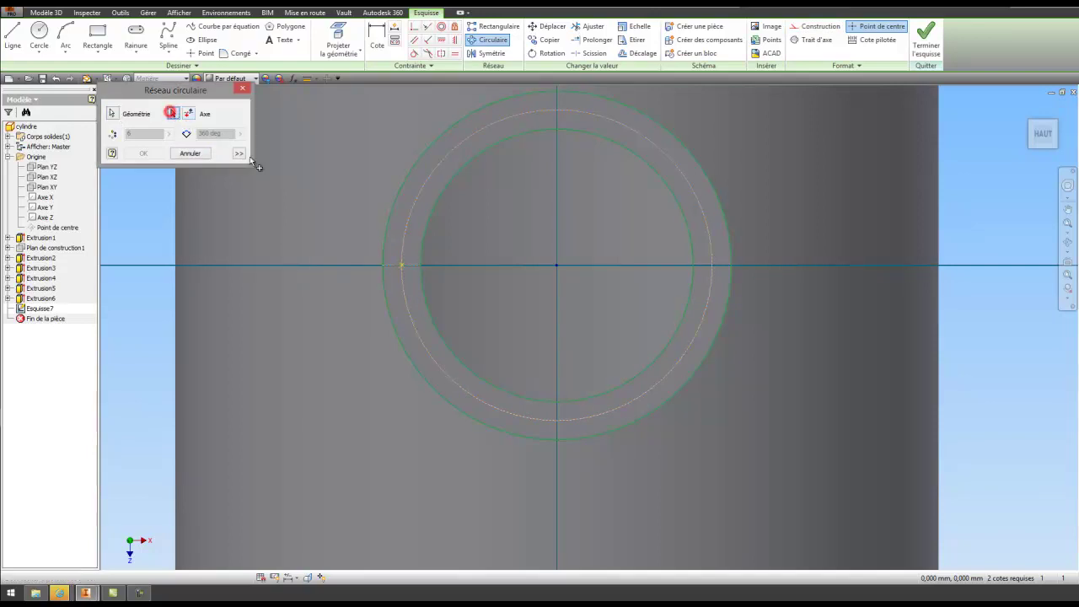
click(556, 267)
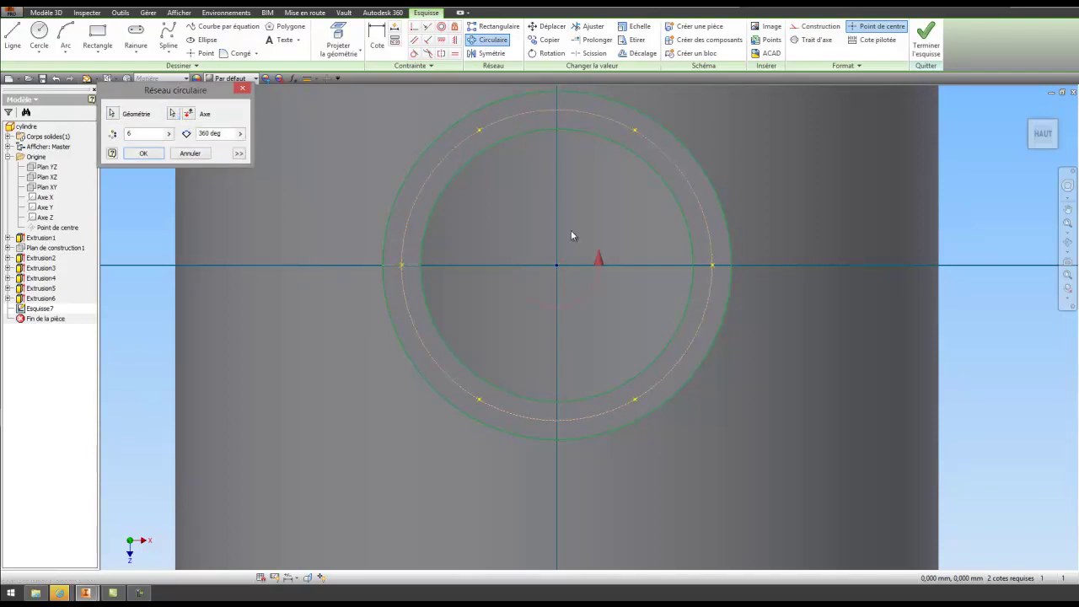
click(133, 134)
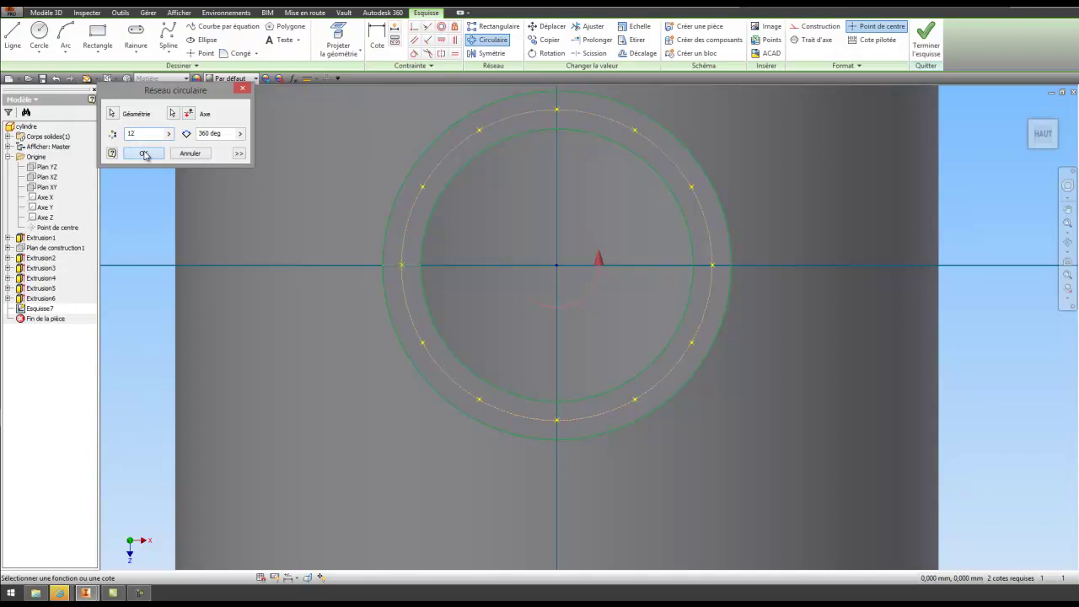
click(144, 153)
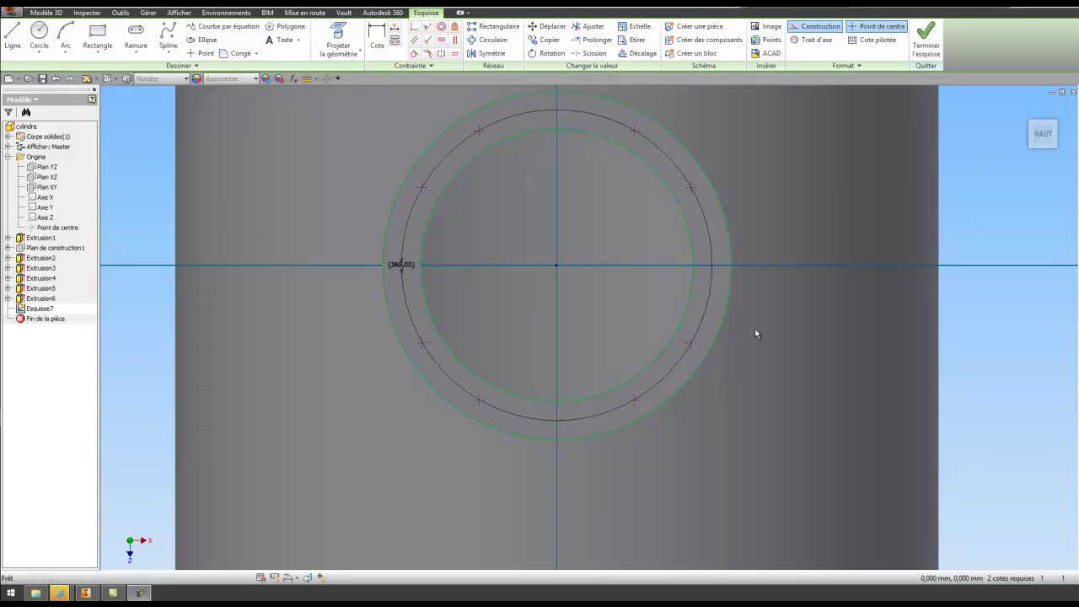
click(926, 39)
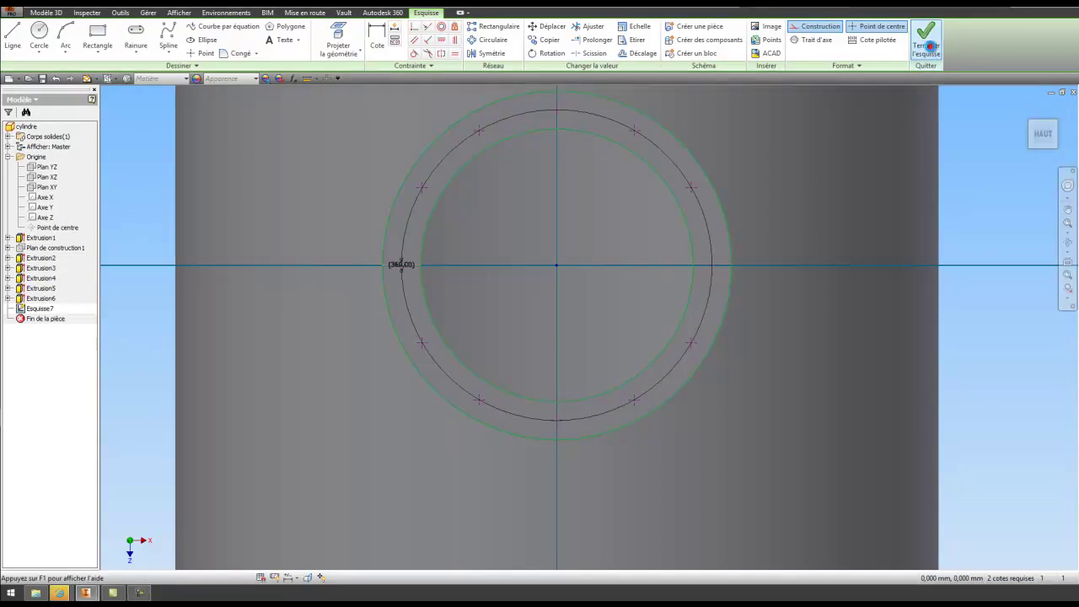
Set up plain holes on the flange's patterned sketch points with a depth of 20 mm and a diameter of 10 mm
scroll(543, 244, up, 3)
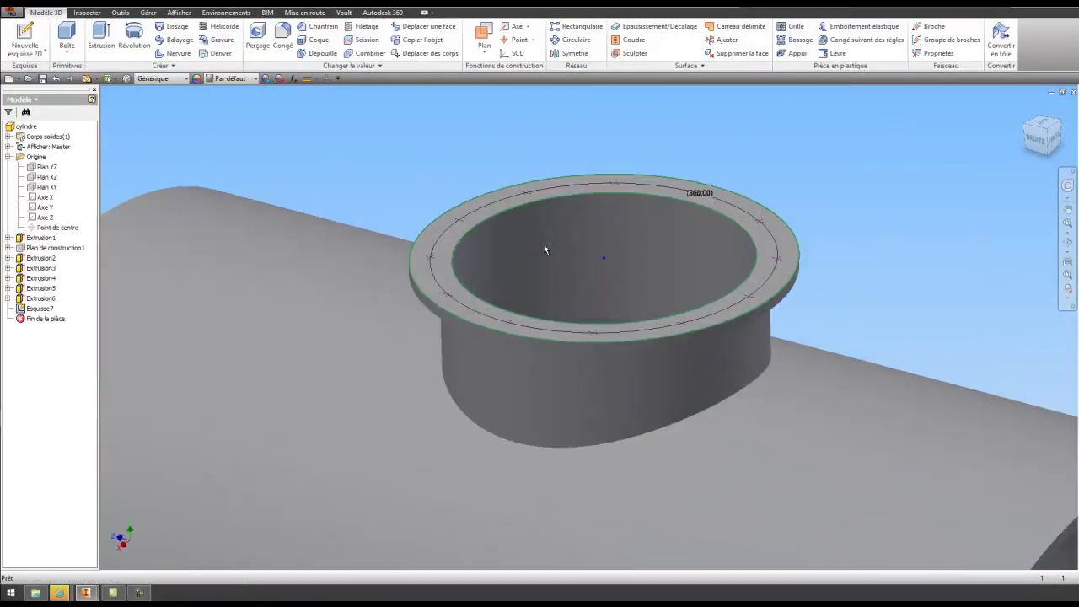
scroll(539, 239, up, 2)
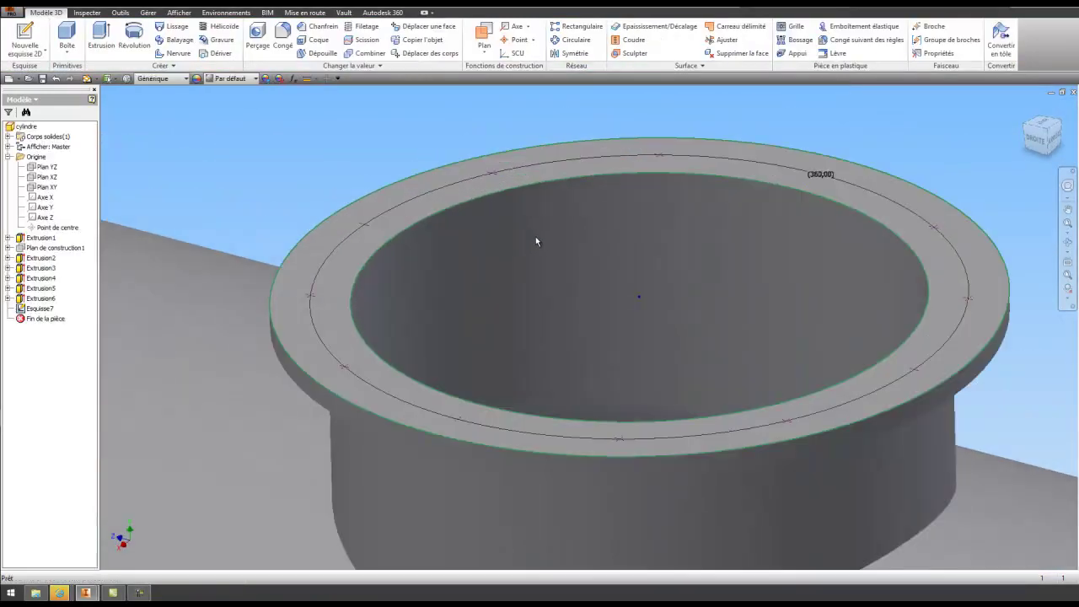
click(257, 46)
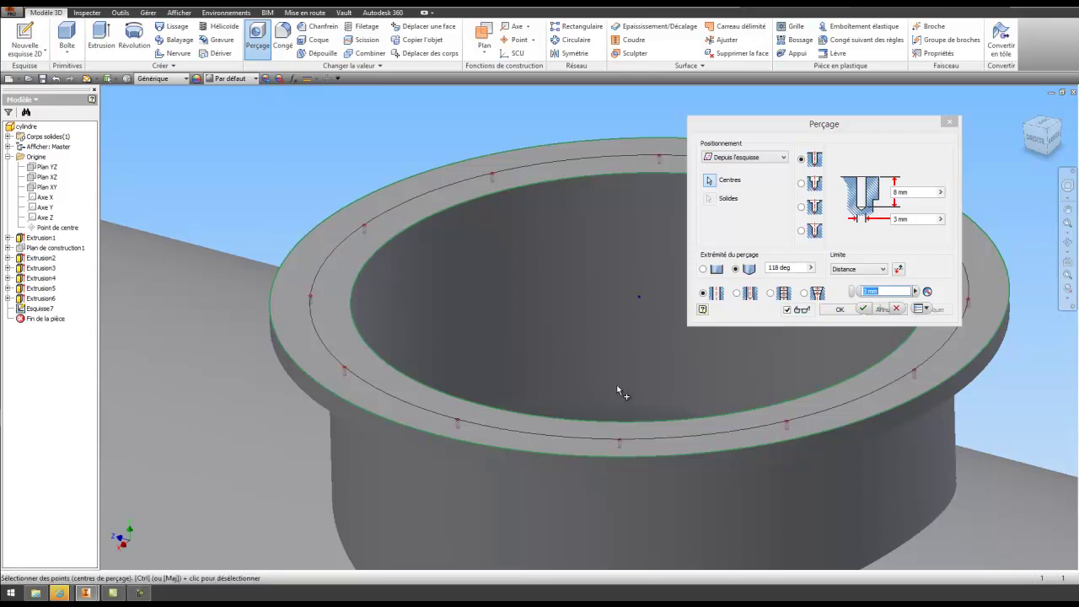
click(911, 192)
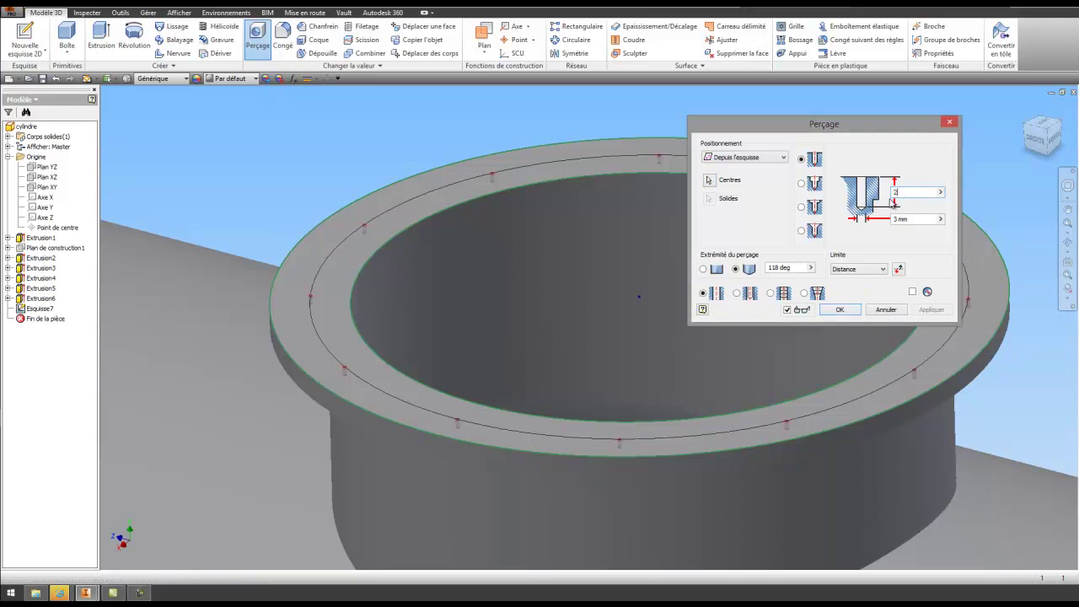
click(940, 192)
click(939, 193)
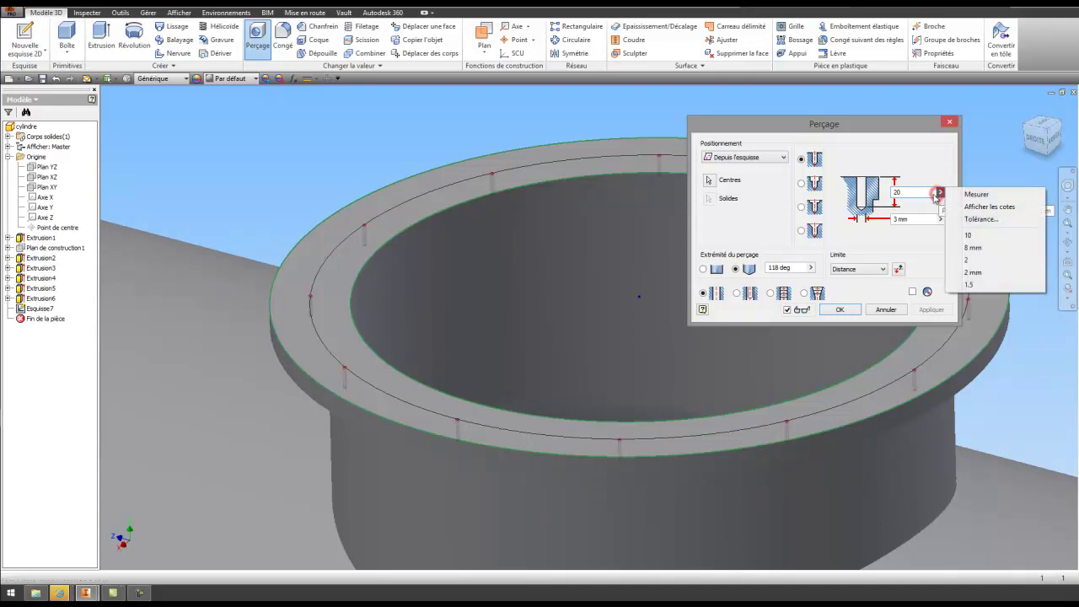
click(915, 215)
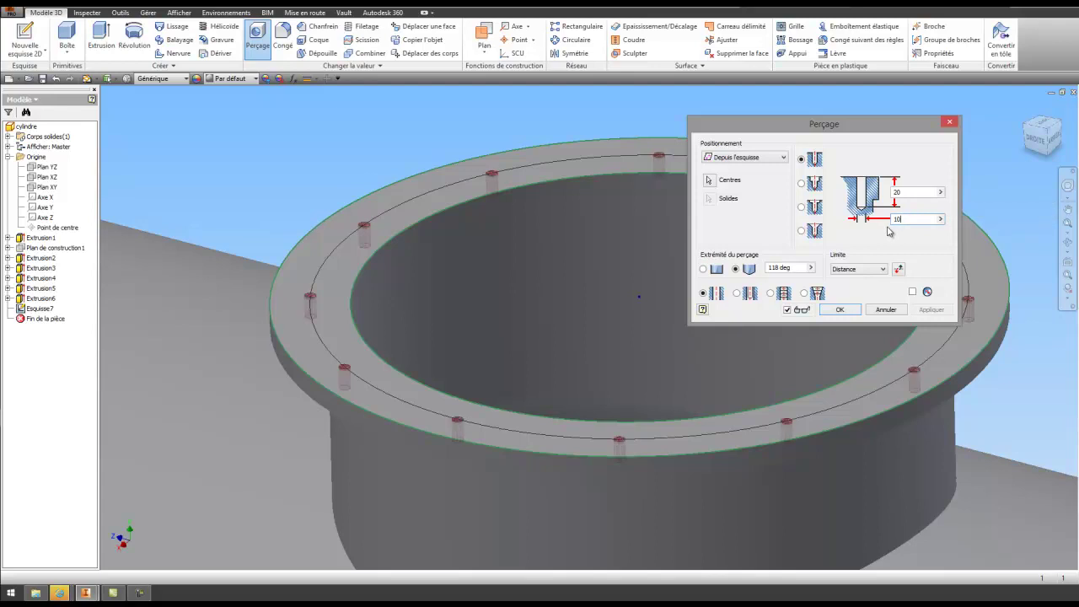
Check the hole preview from the side, give the holes a flat bottom, and create them in the flange
click(1068, 244)
drag(616, 260, 639, 128)
right_click(662, 268)
click(604, 268)
click(703, 268)
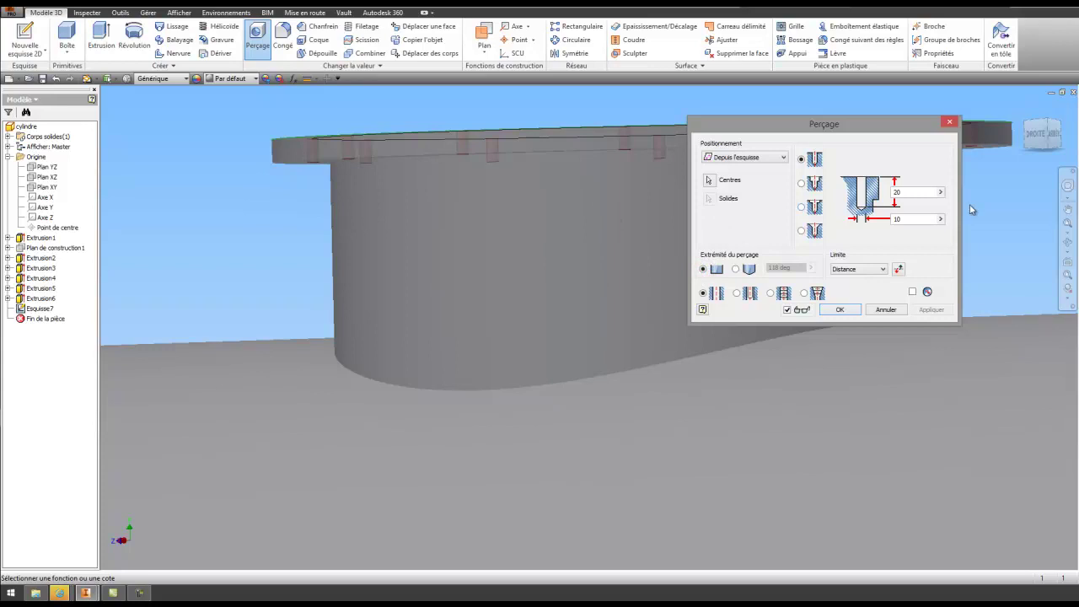
click(1068, 242)
drag(615, 260, 632, 295)
right_click(632, 295)
click(575, 296)
click(836, 311)
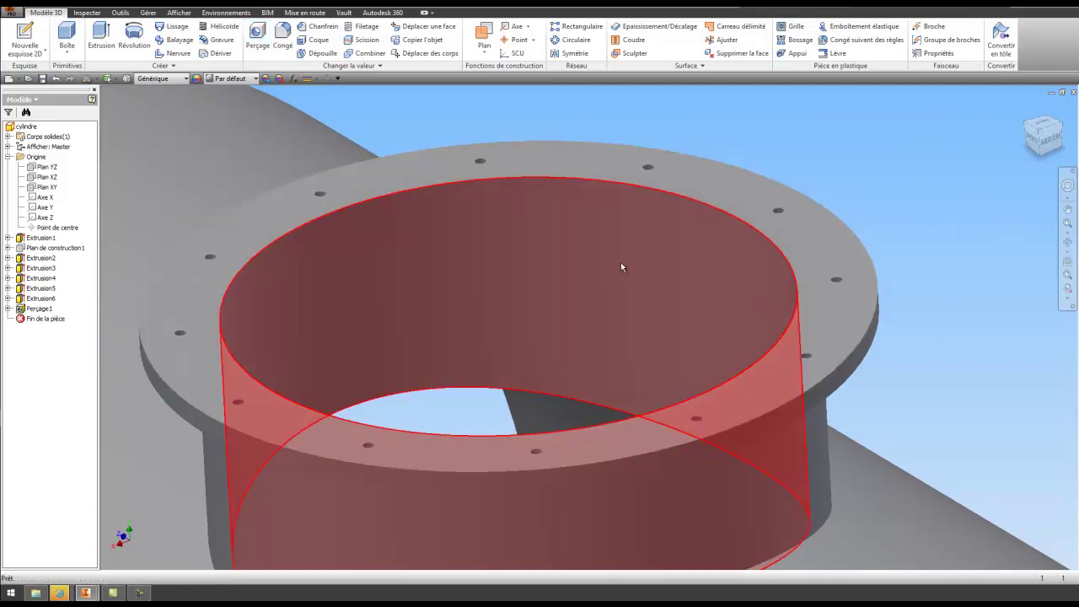
Examine the whole cylinder part with its drilled manhole flange
key(F4)
scroll(612, 260, down, 5)
drag(622, 221, 481, 368)
scroll(604, 312, down, 5)
right_click(457, 301)
click(390, 305)
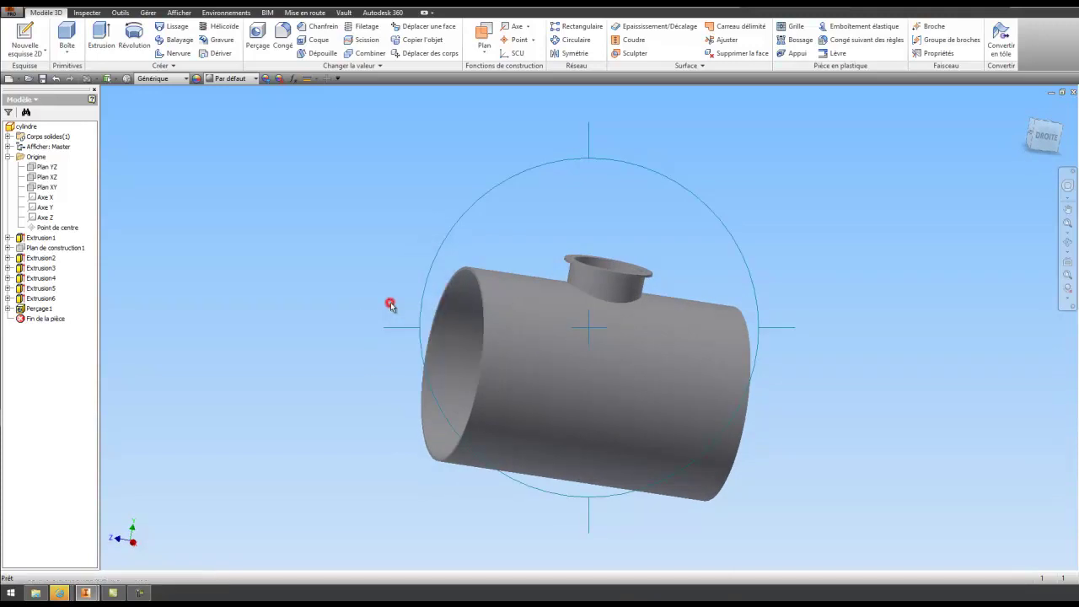
Switch to the Ensemble1 assembly and save it as "Ma cuve" in the ma cuve folder
click(35, 100)
click(34, 102)
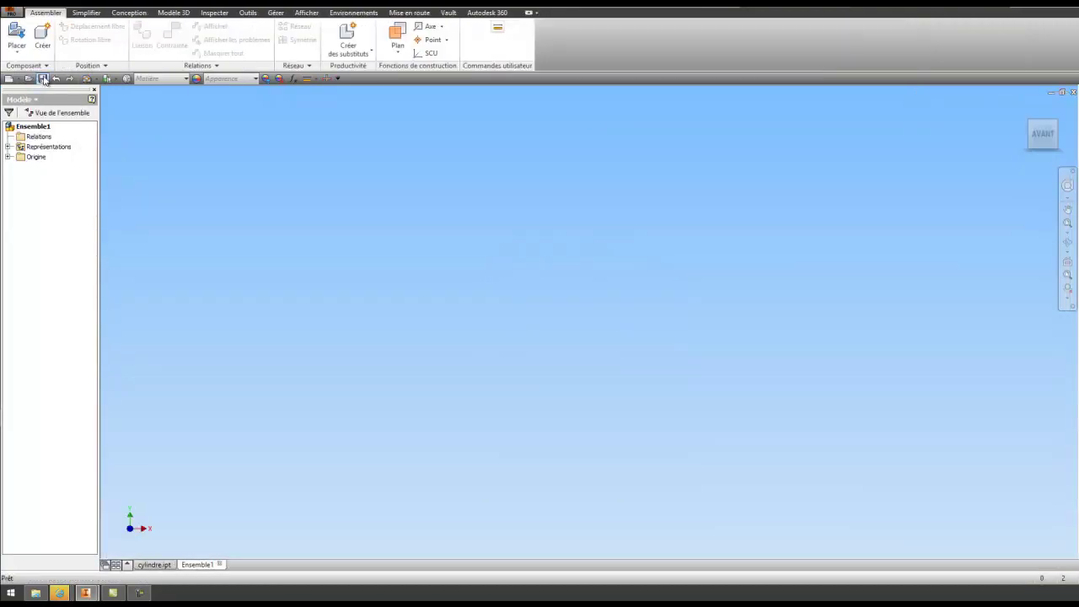
click(42, 79)
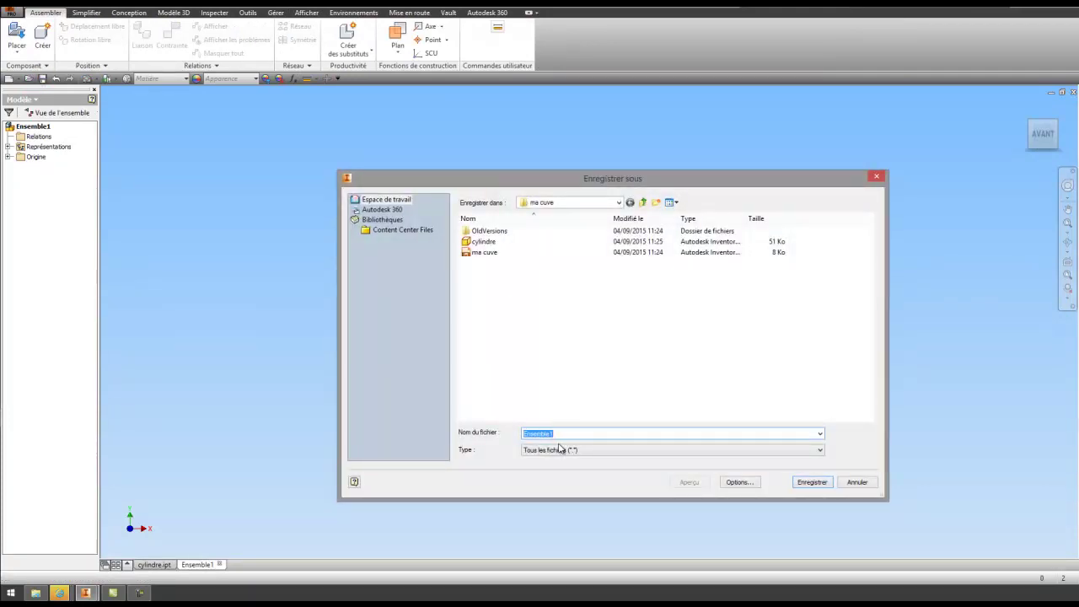
text(Ma cuve)
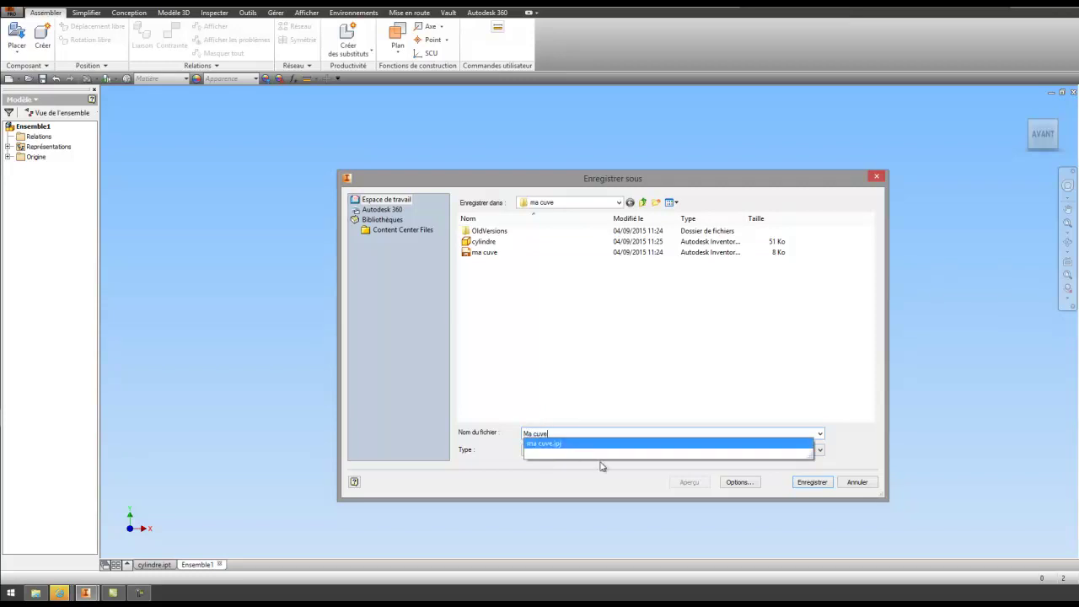
click(814, 483)
click(814, 483)
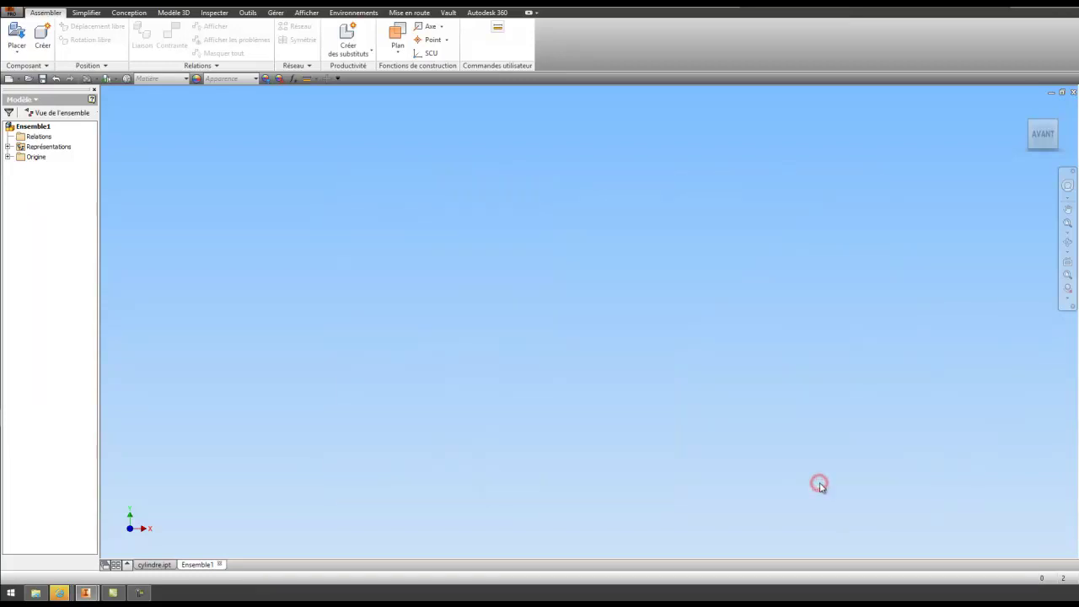
Place one instance of the cylindre part in the Ma cuve assembly
click(17, 36)
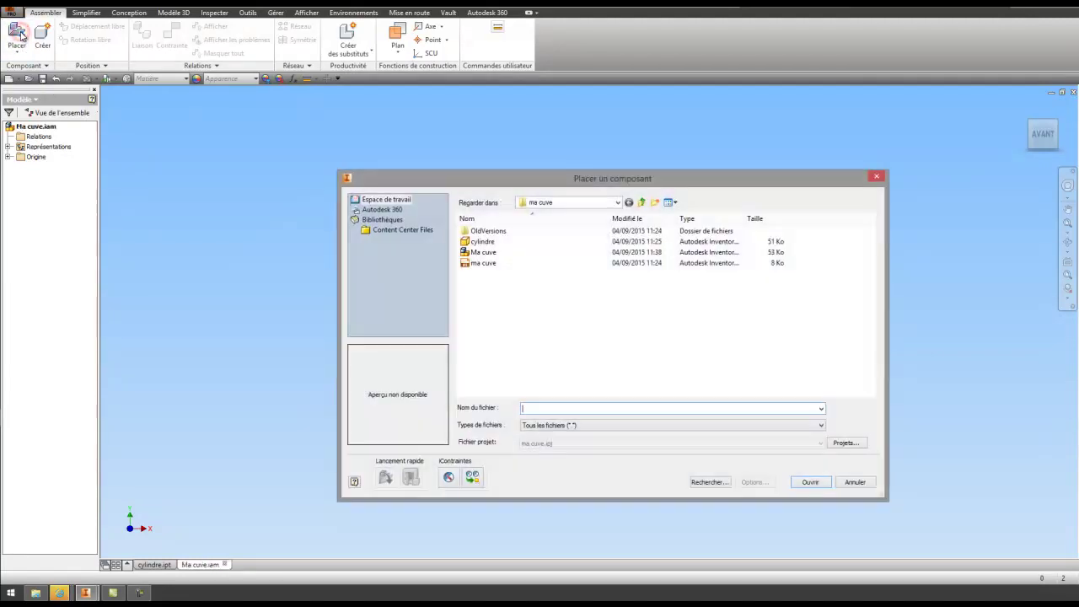
click(485, 242)
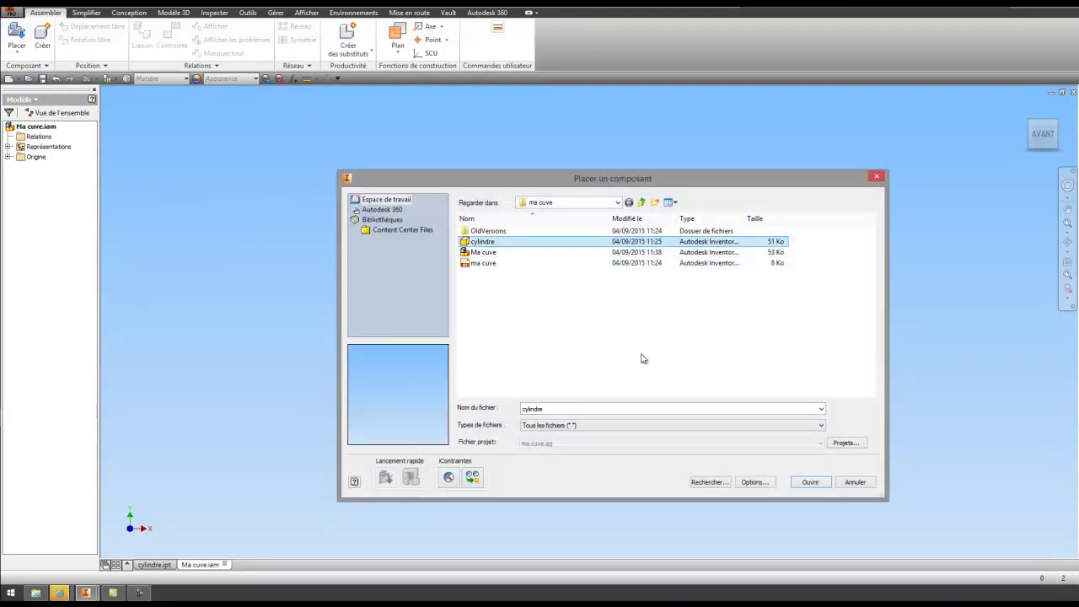
click(810, 484)
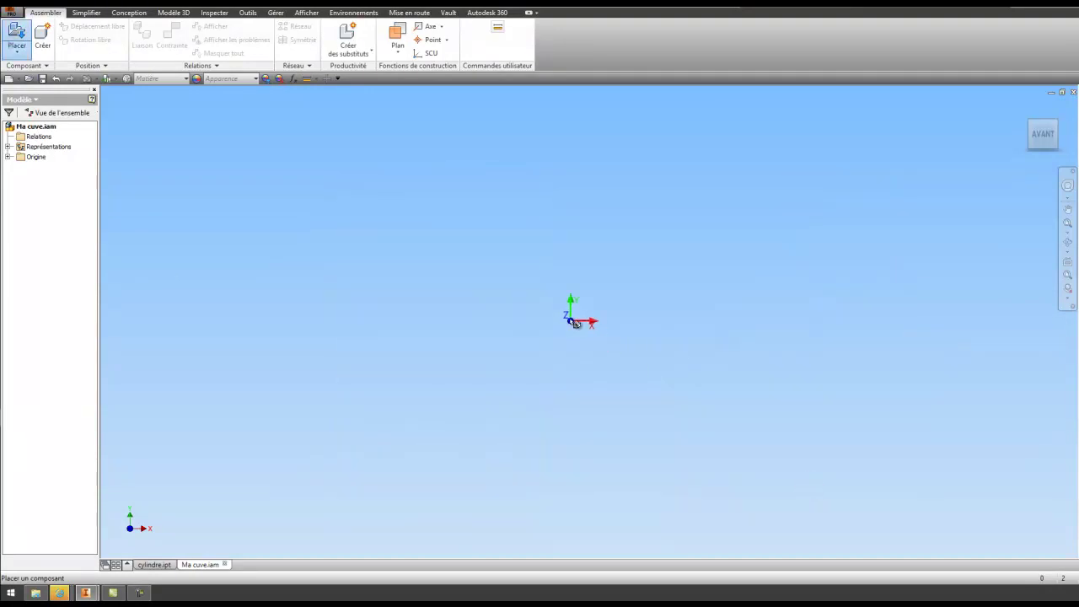
click(551, 307)
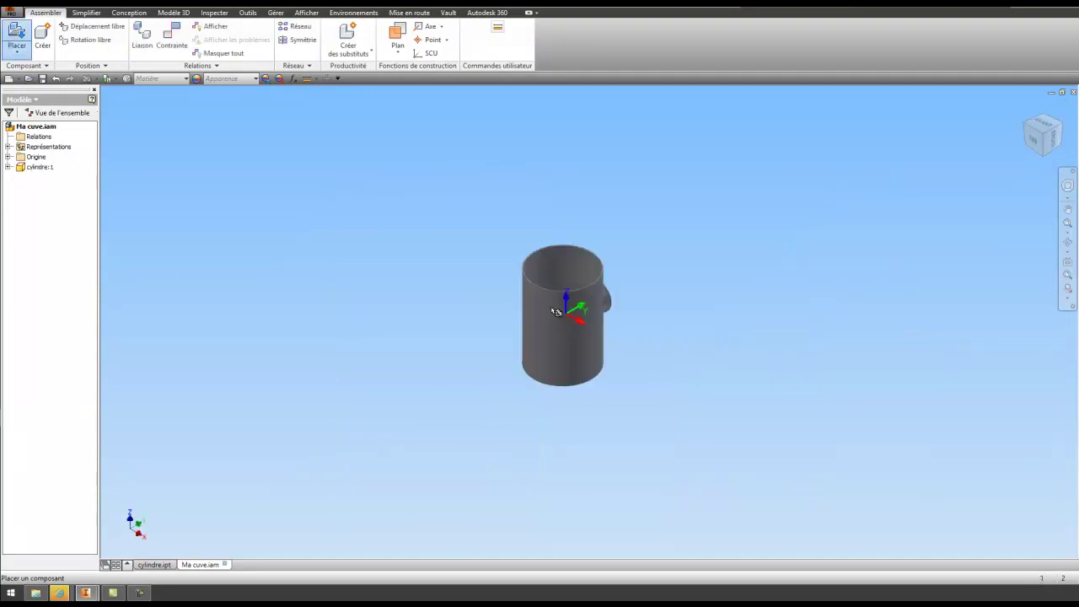
End the cylindre placement after the single instance and turn the assembly so the cylinder lies horizontally with its manhole on top
right_click(434, 261)
click(351, 260)
key(F4)
drag(545, 231, 494, 284)
drag(443, 200, 444, 199)
drag(535, 344, 491, 227)
drag(444, 194, 456, 321)
scroll(529, 345, down, 3)
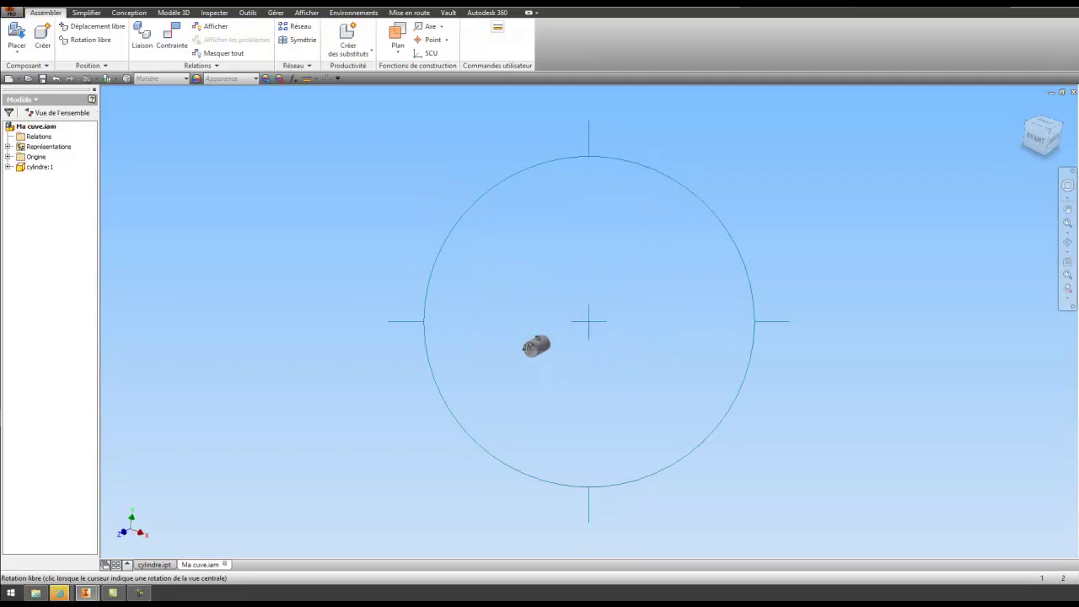
scroll(529, 344, up, 5)
drag(478, 358, 470, 361)
right_click(470, 361)
click(402, 360)
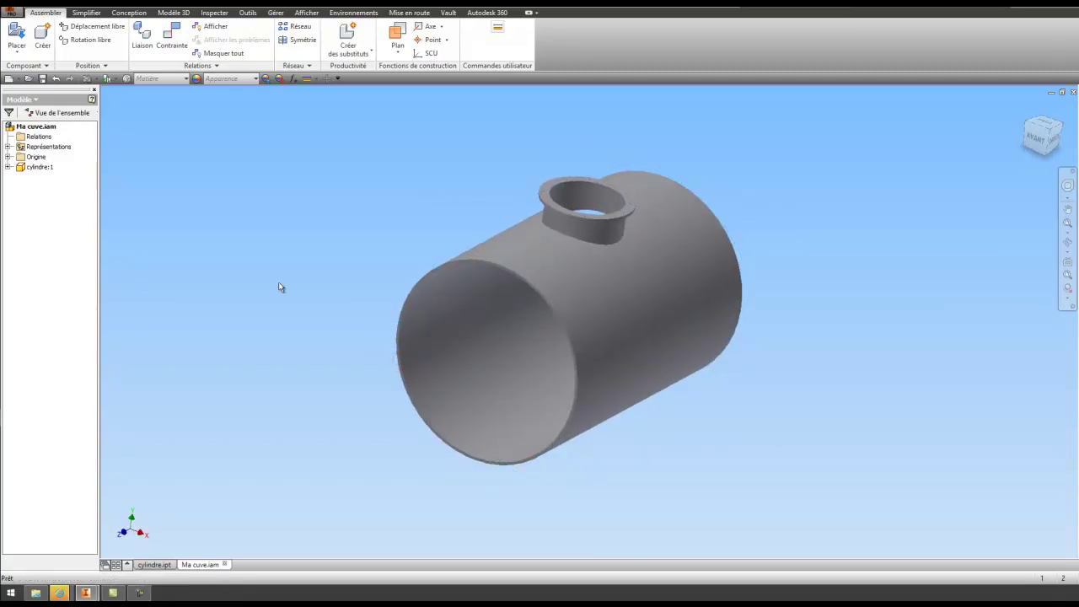
Create a new in-place component named "demi spère" from the Standard.ipt template, constrained to the cylinder's open annular end face
click(42, 38)
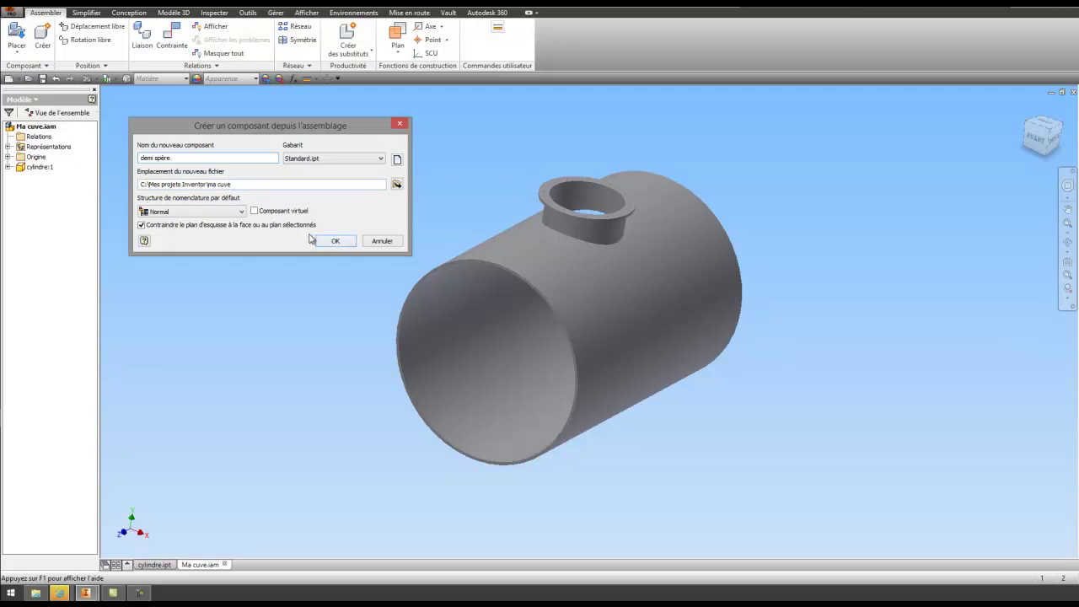
click(336, 242)
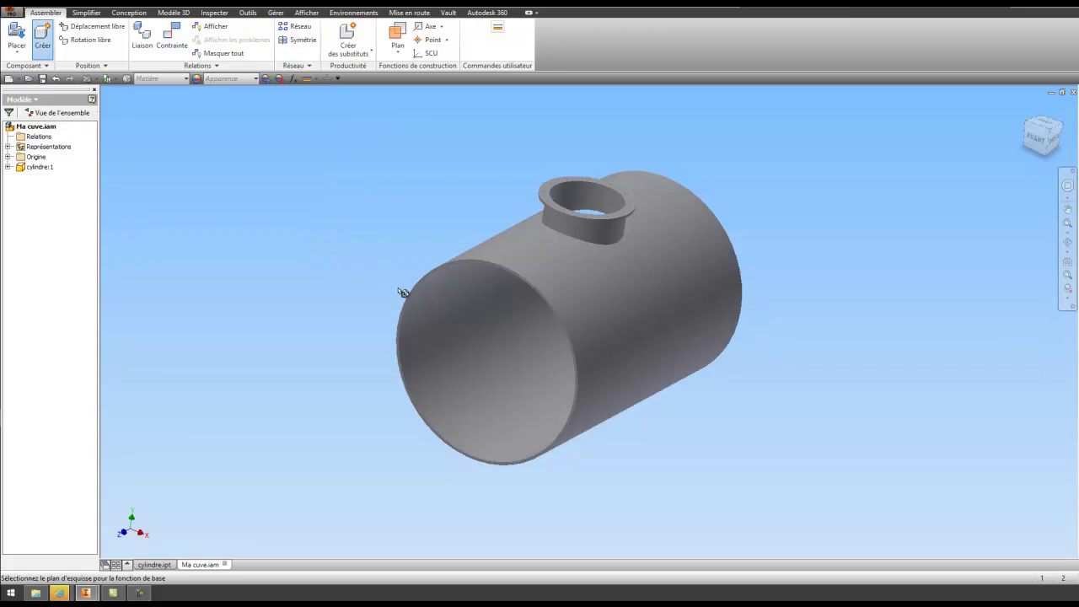
scroll(441, 282, up, 5)
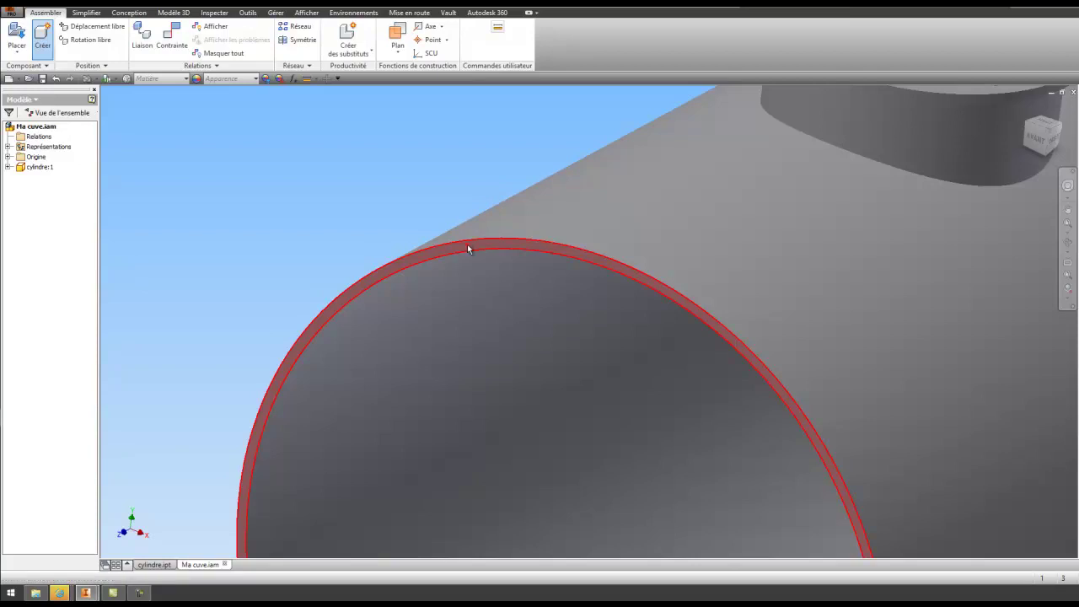
click(466, 244)
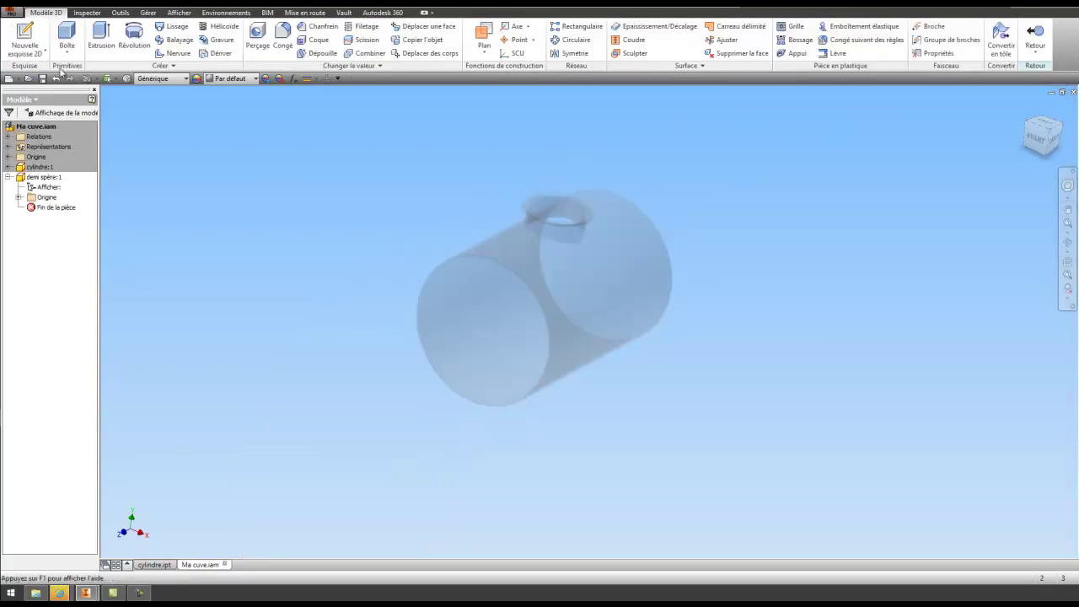
click(25, 38)
scroll(518, 322, up, 5)
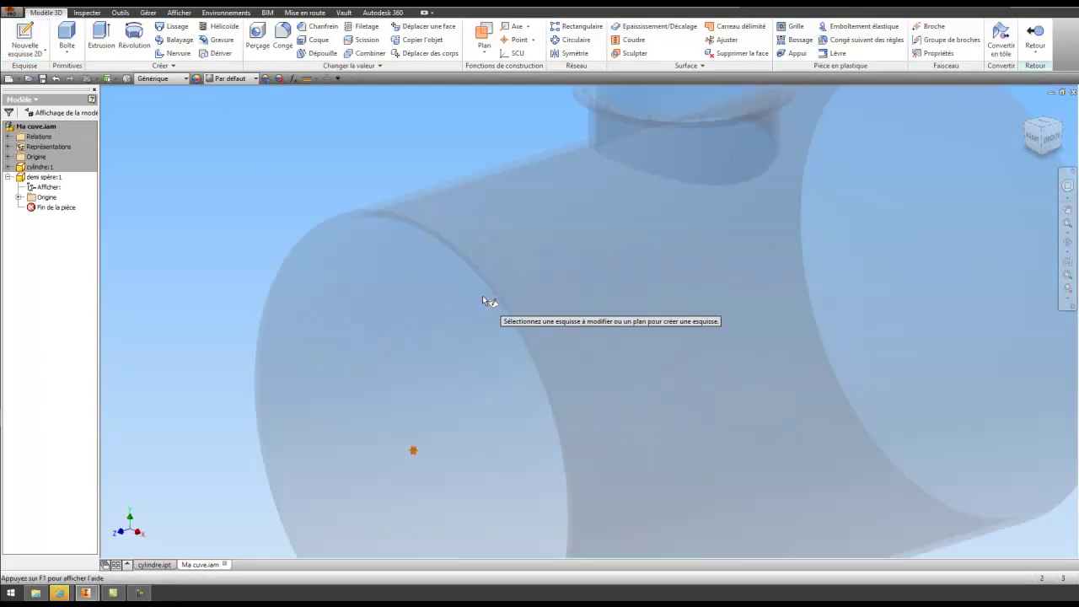
click(470, 247)
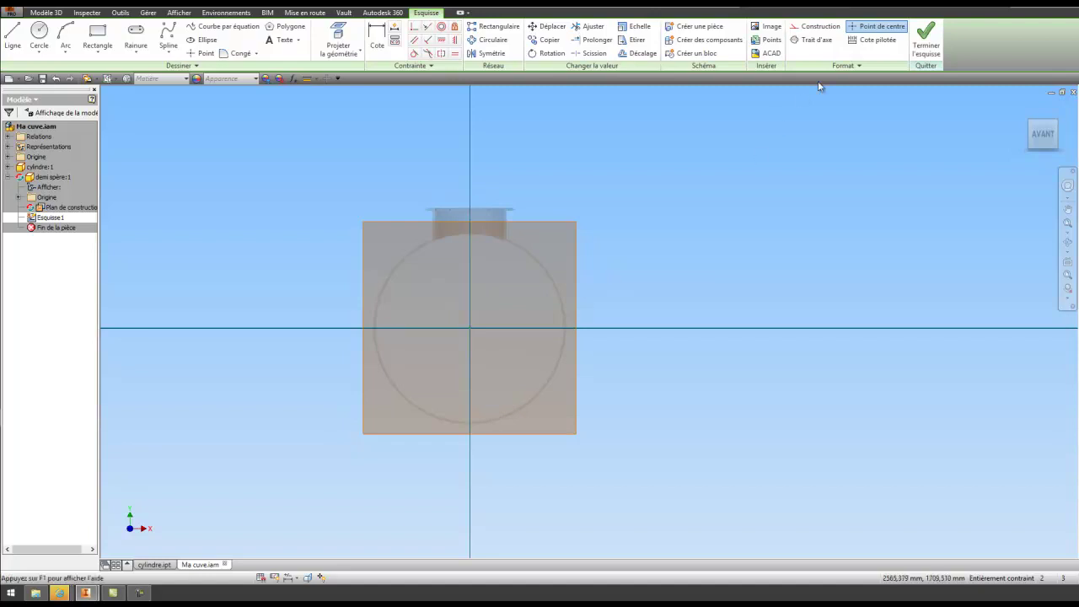
click(941, 44)
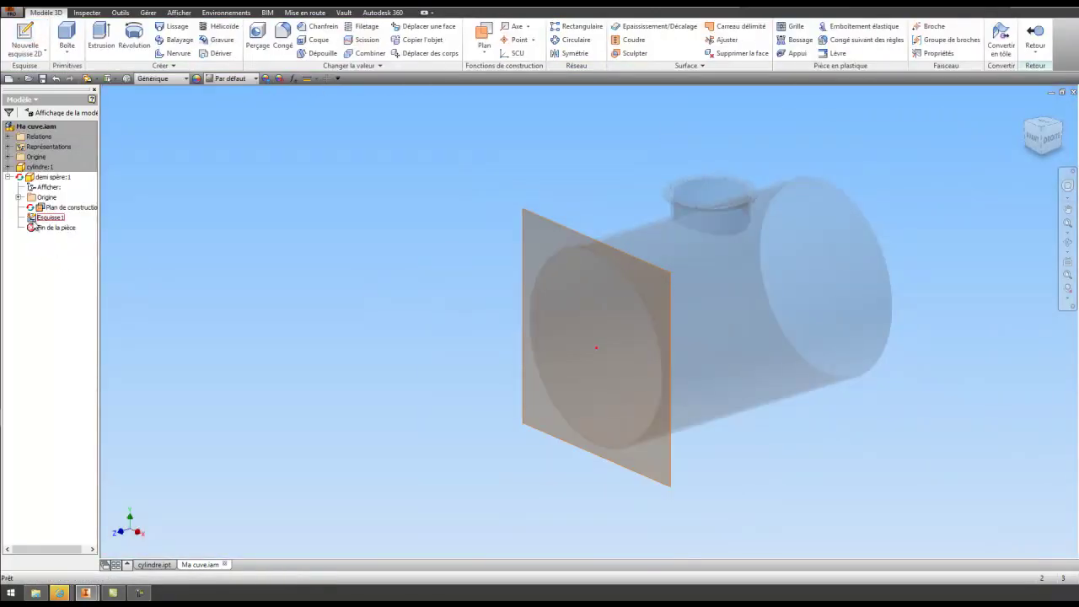
right_click(37, 218)
click(62, 251)
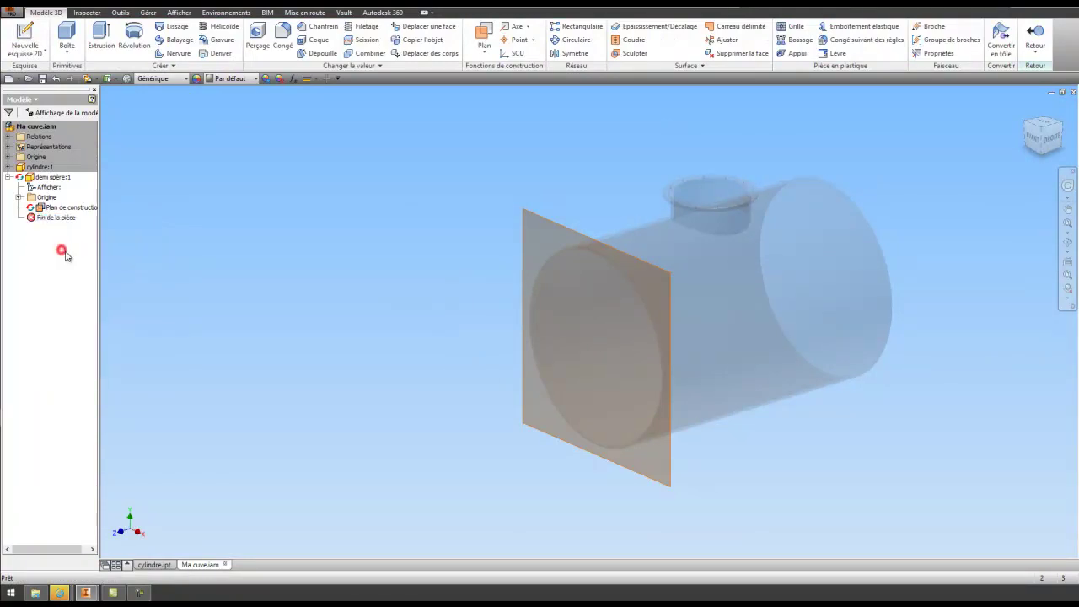
Make the demi spère part's origin YZ plane visible and start a new sketch on it
click(19, 197)
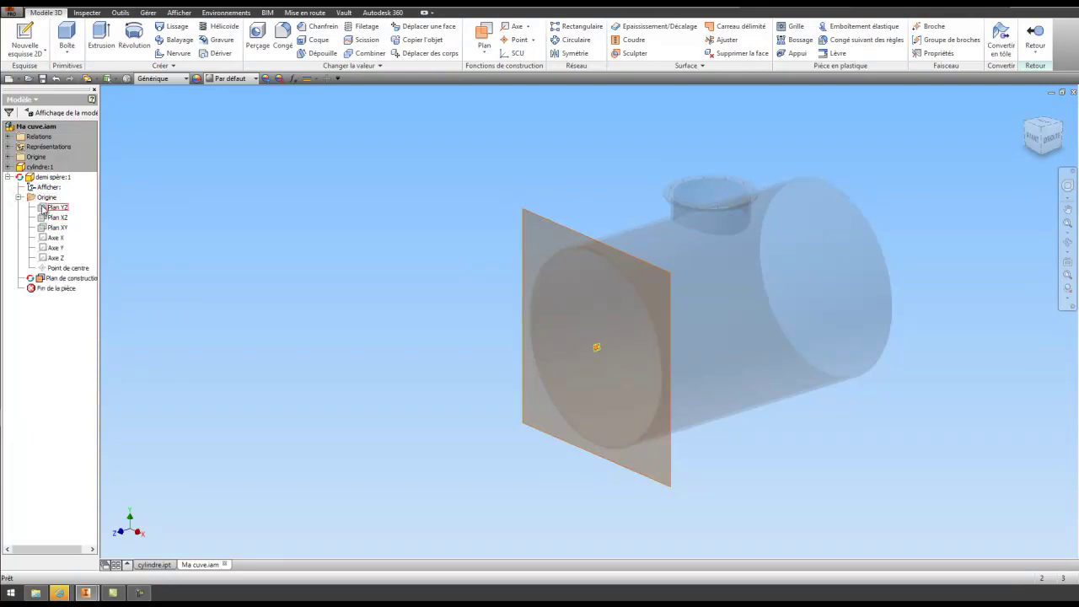
scroll(579, 350, down, 5)
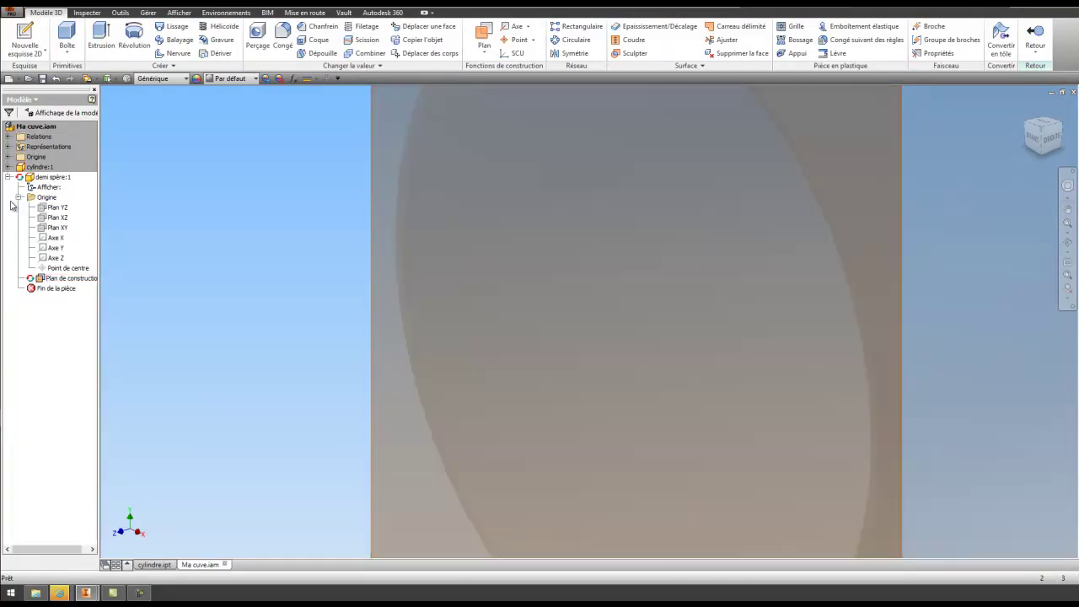
right_click(60, 211)
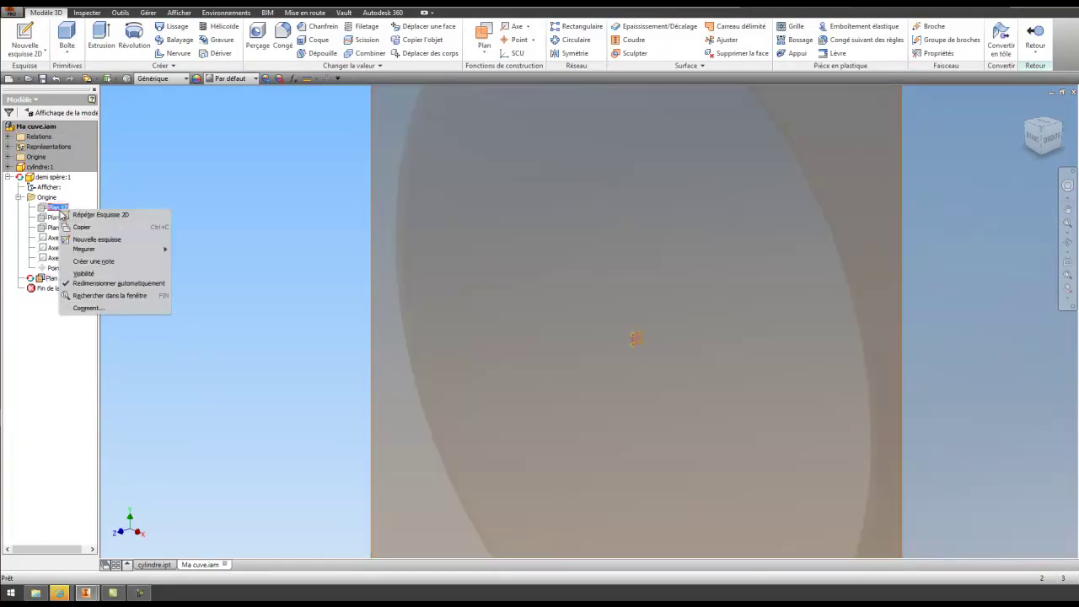
click(82, 273)
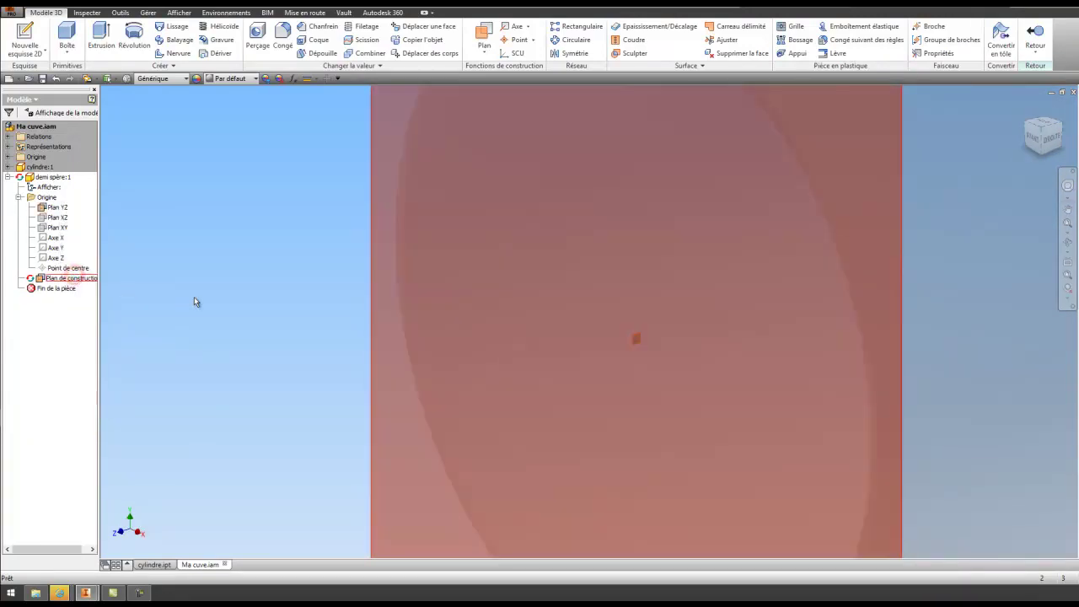
scroll(177, 301, up, 2)
right_click(56, 206)
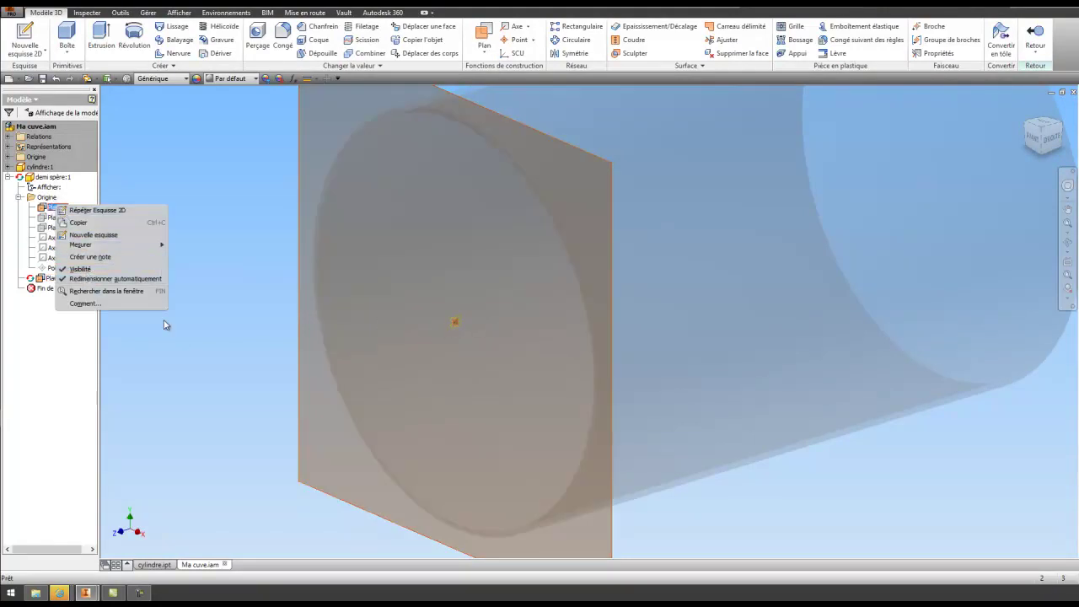
click(196, 336)
scroll(548, 349, down, 5)
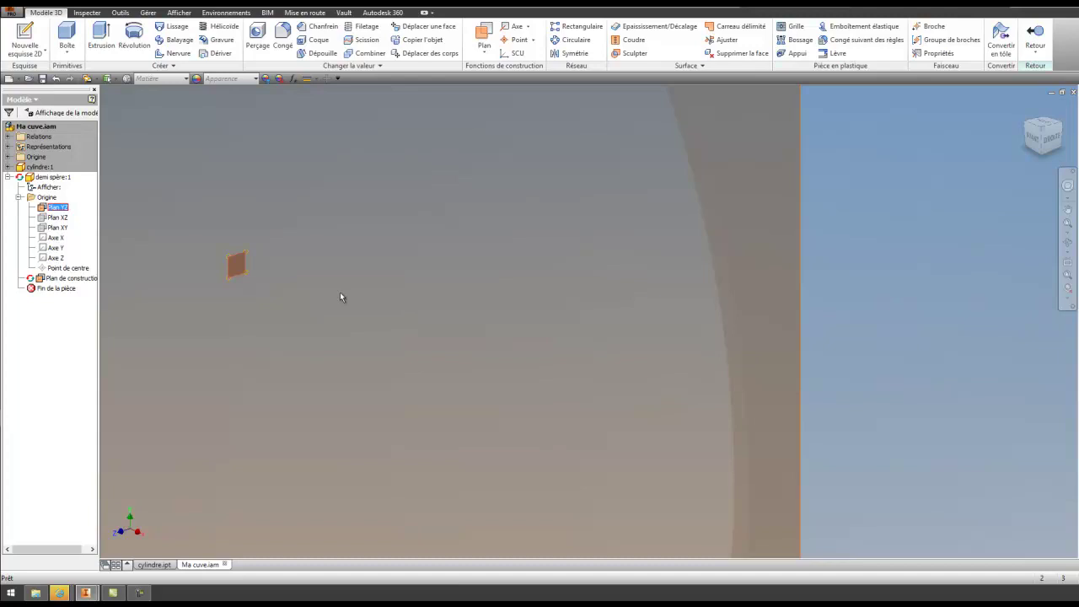
right_click(230, 265)
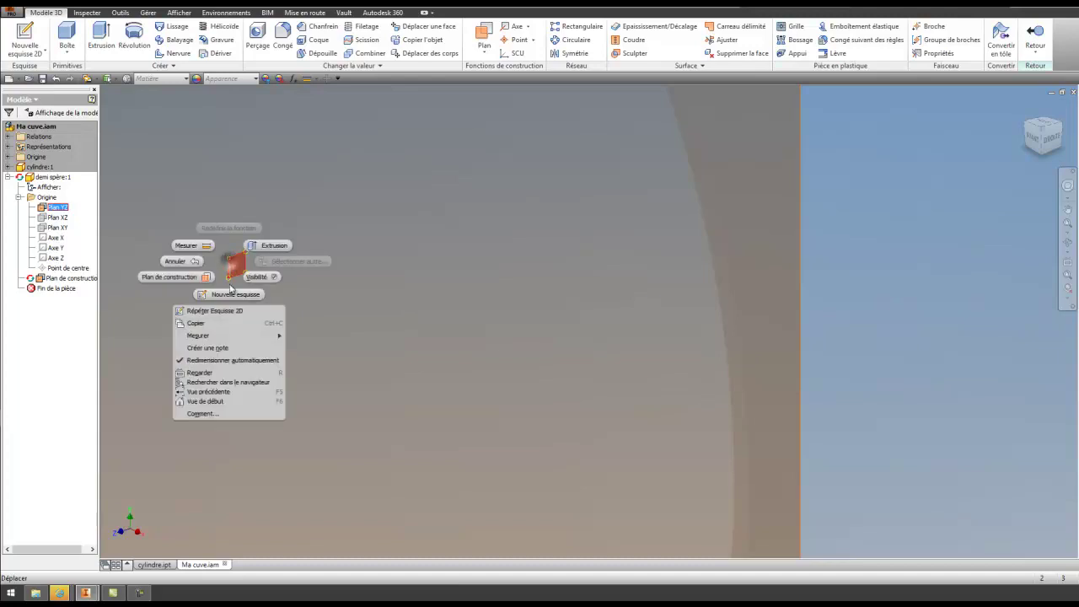
click(228, 289)
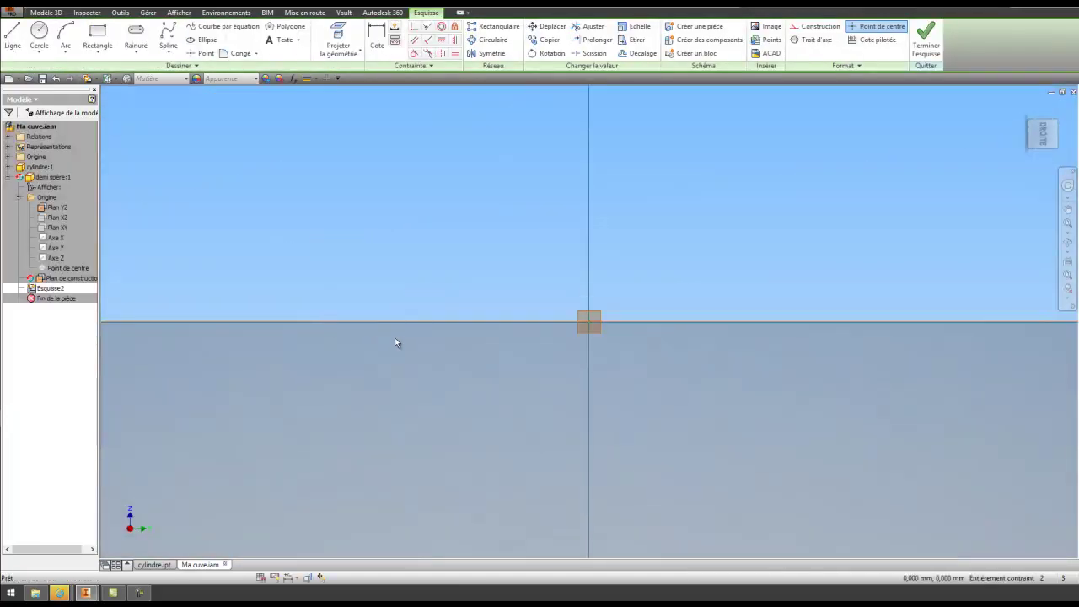
Project the cylinder's inner and outer wall edges on both sides into the sketch
scroll(398, 334, up, 4)
scroll(466, 331, down, 3)
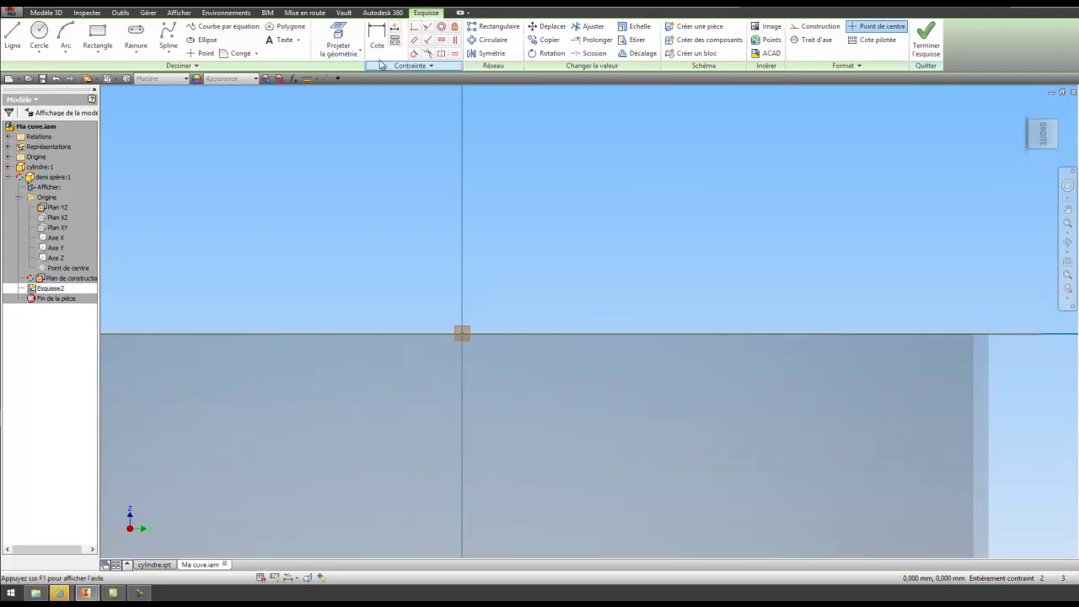
click(324, 35)
scroll(601, 292, up, 2)
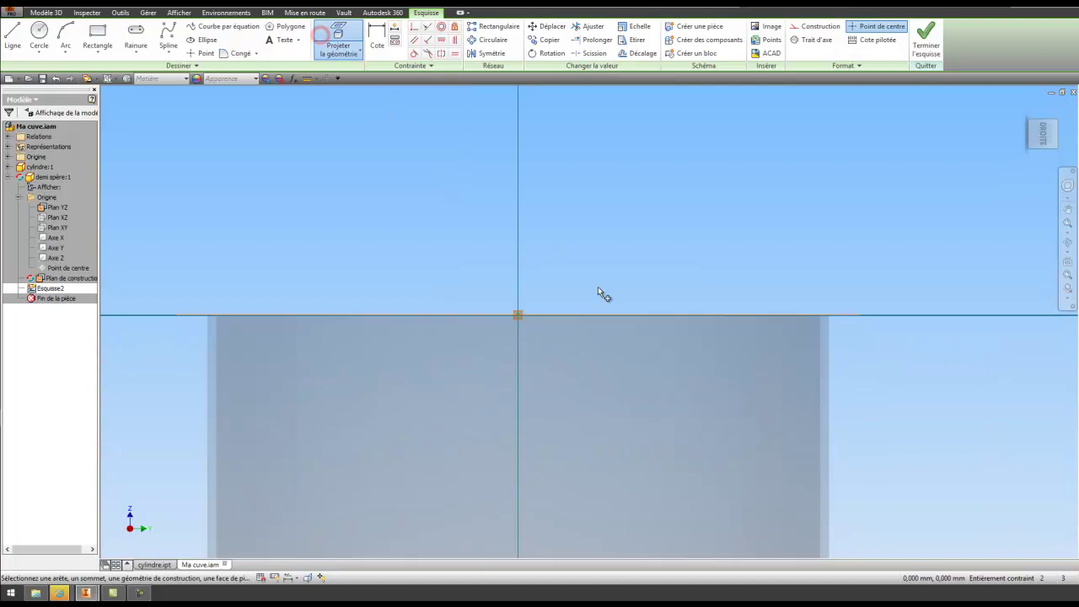
click(208, 326)
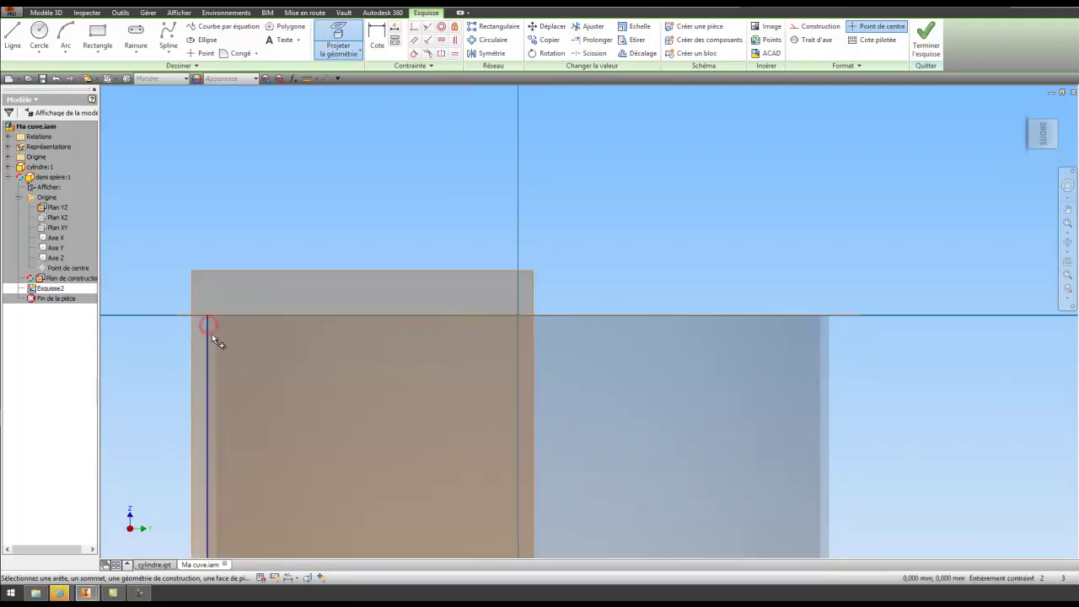
click(828, 336)
click(819, 342)
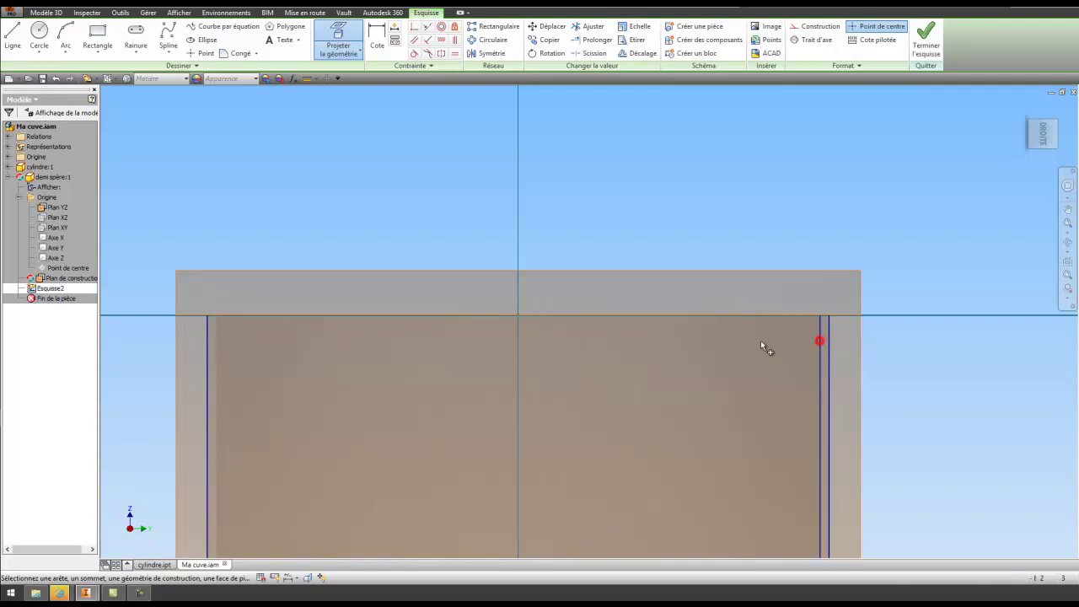
click(217, 350)
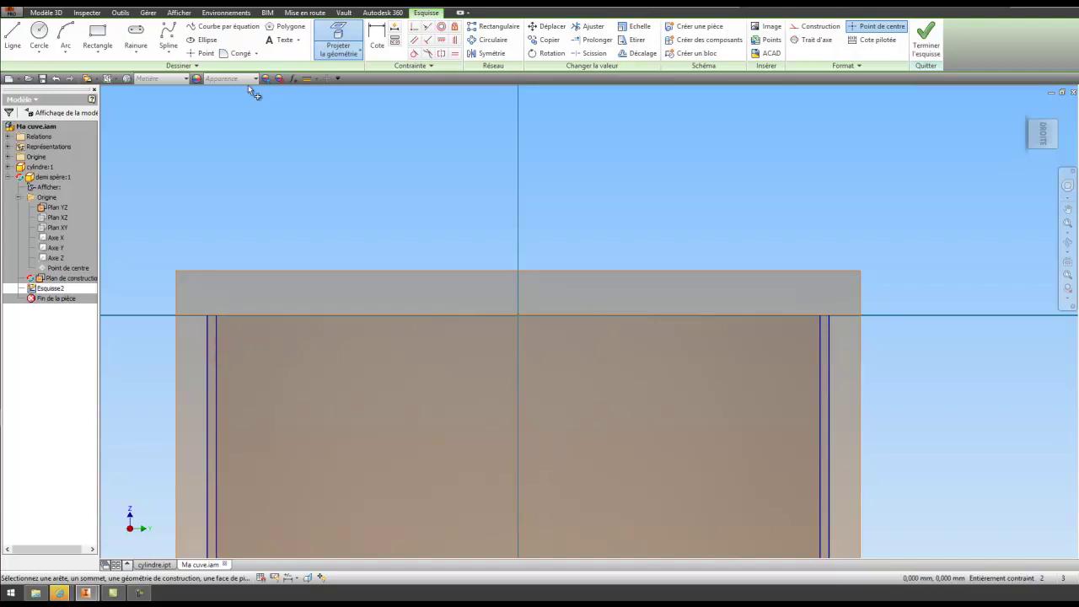
Draw a 90° centre-point arc about the sketch origin, from the inner wall edge up to the vertical axis
click(66, 52)
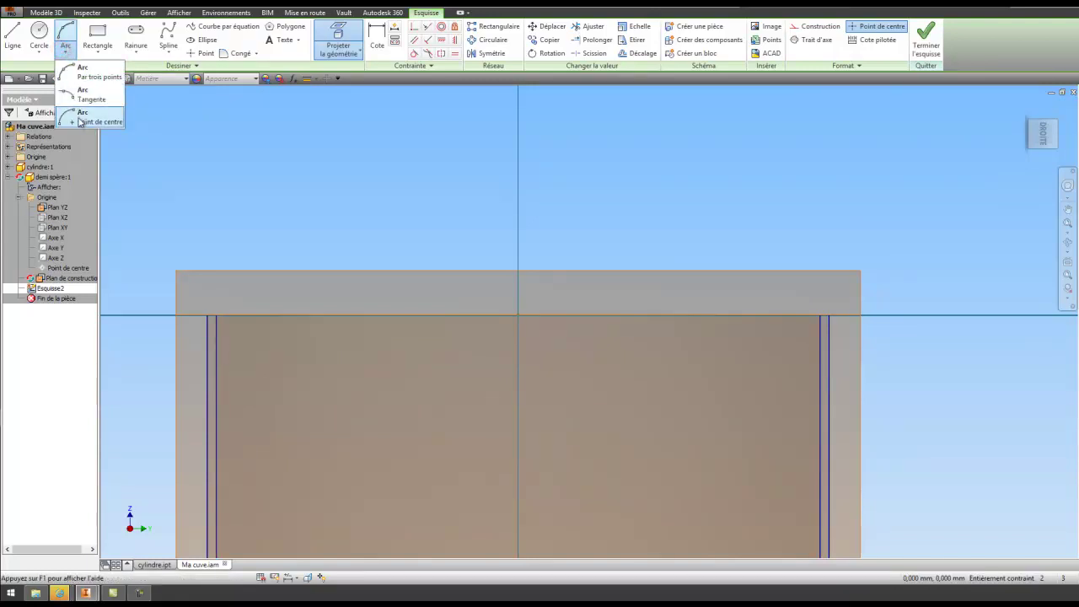
click(80, 122)
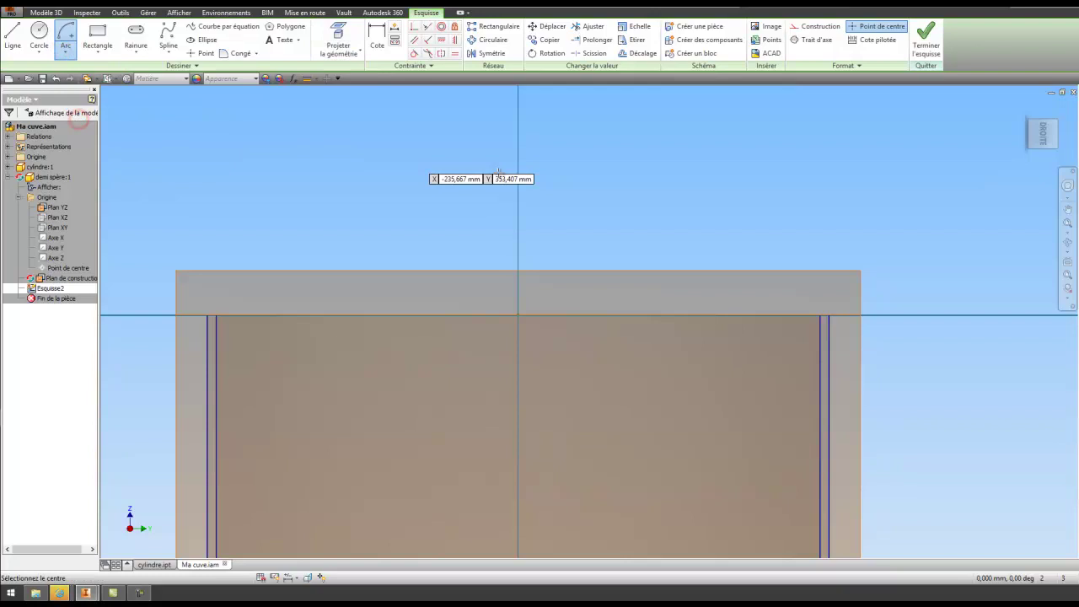
click(518, 316)
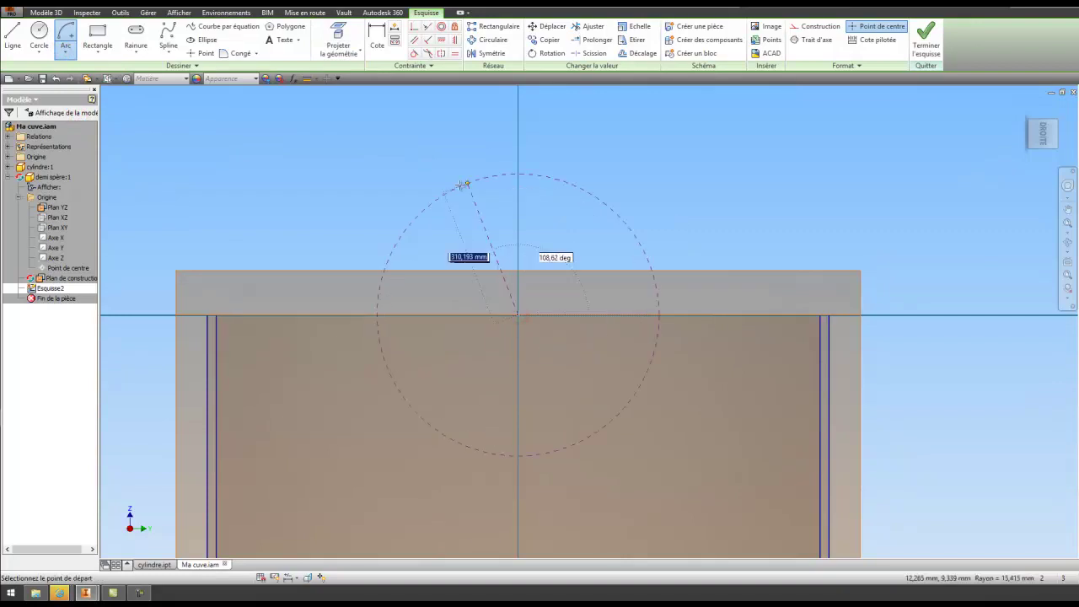
click(216, 315)
scroll(506, 181, down, 4)
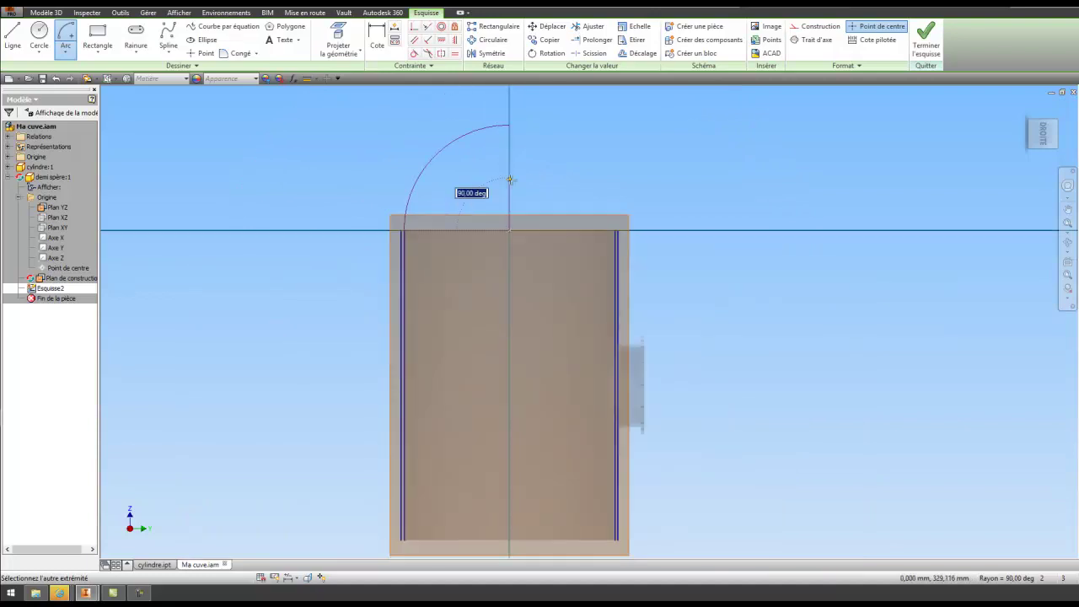
click(510, 126)
Draw a concentric 90° arc of 700 mm radius from the outer wall edge up to the vertical axis
click(510, 230)
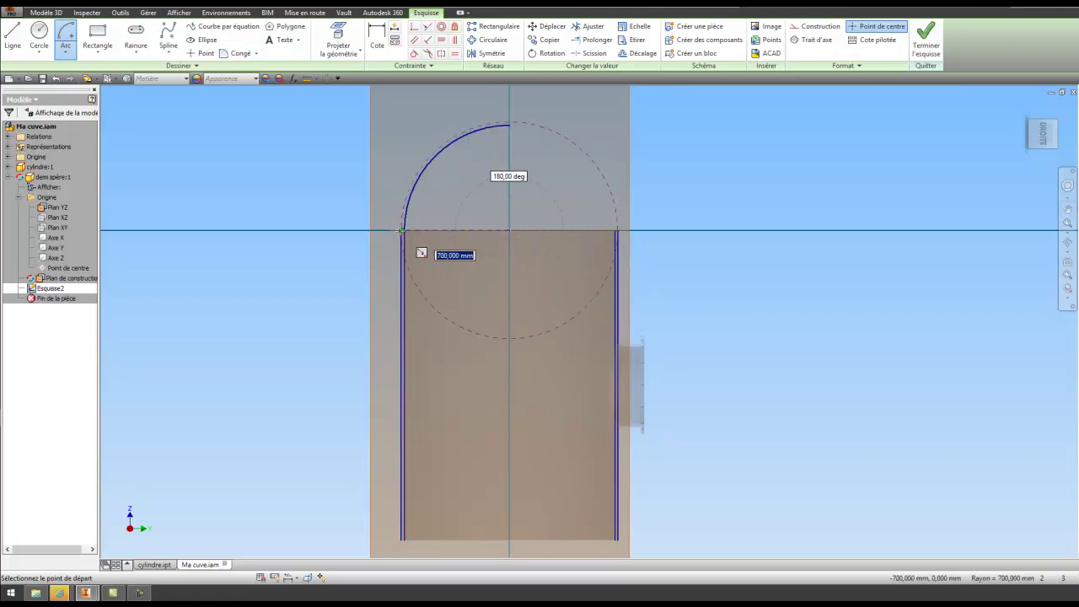
click(403, 230)
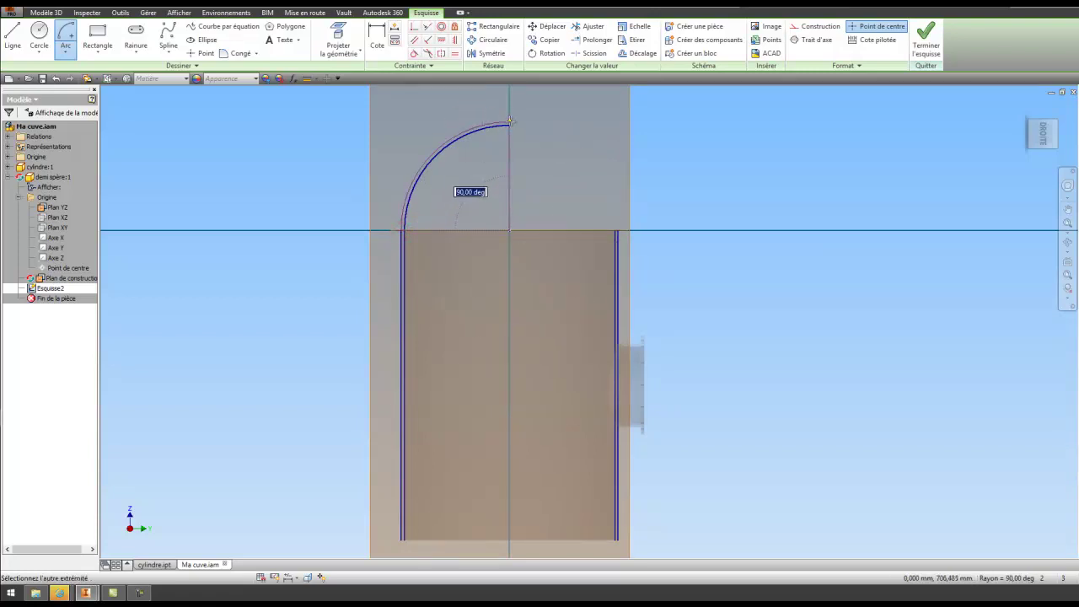
click(510, 124)
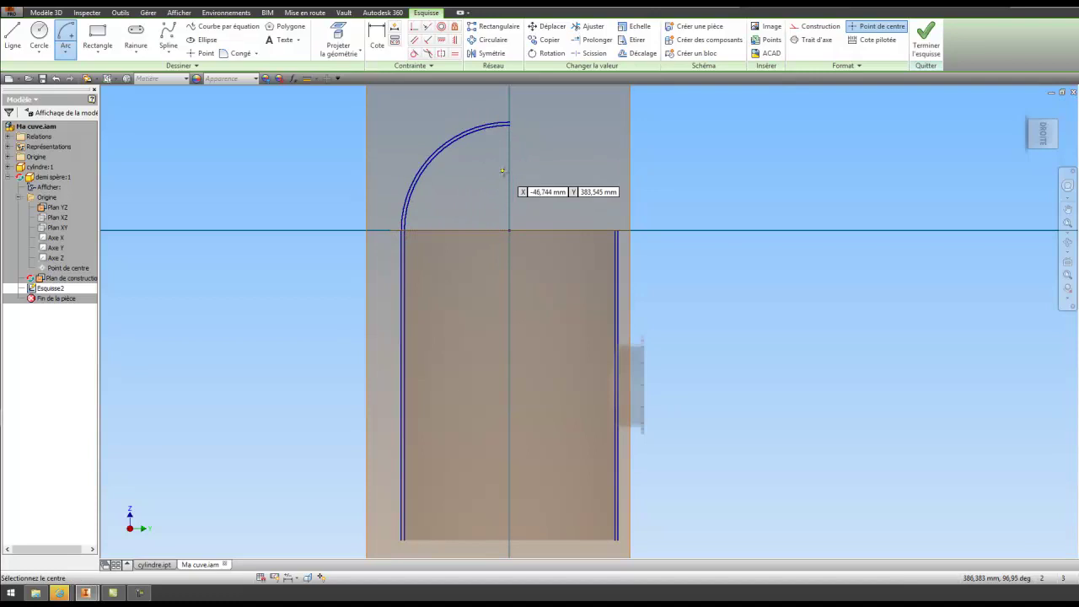
Join the upper ends of the two arcs with a 20 mm vertical line on the vertical axis
middle_drag(504, 176, 478, 207)
scroll(477, 219, up, 3)
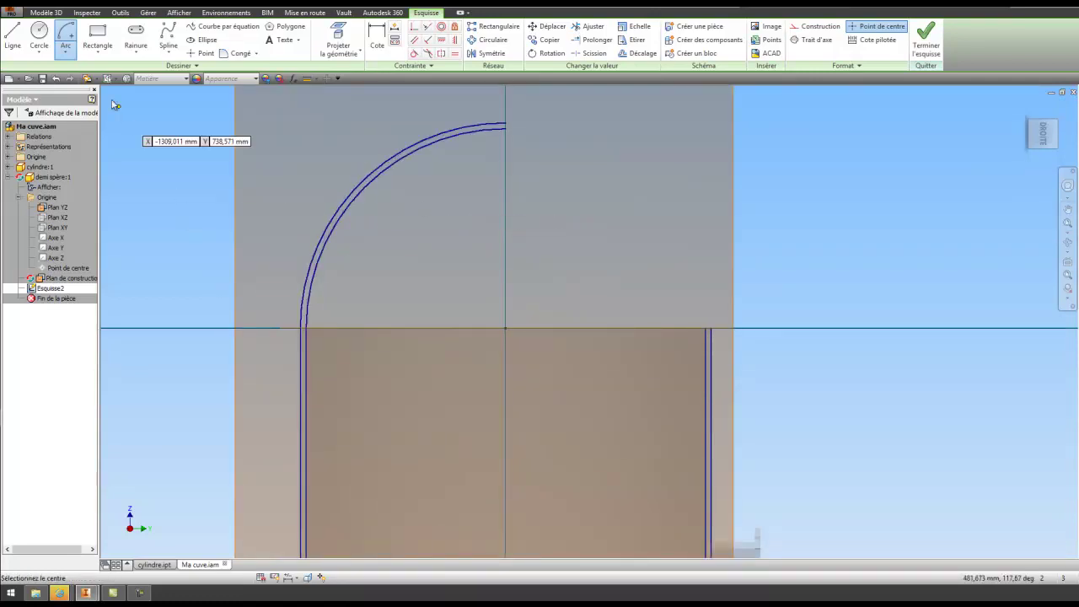
click(15, 40)
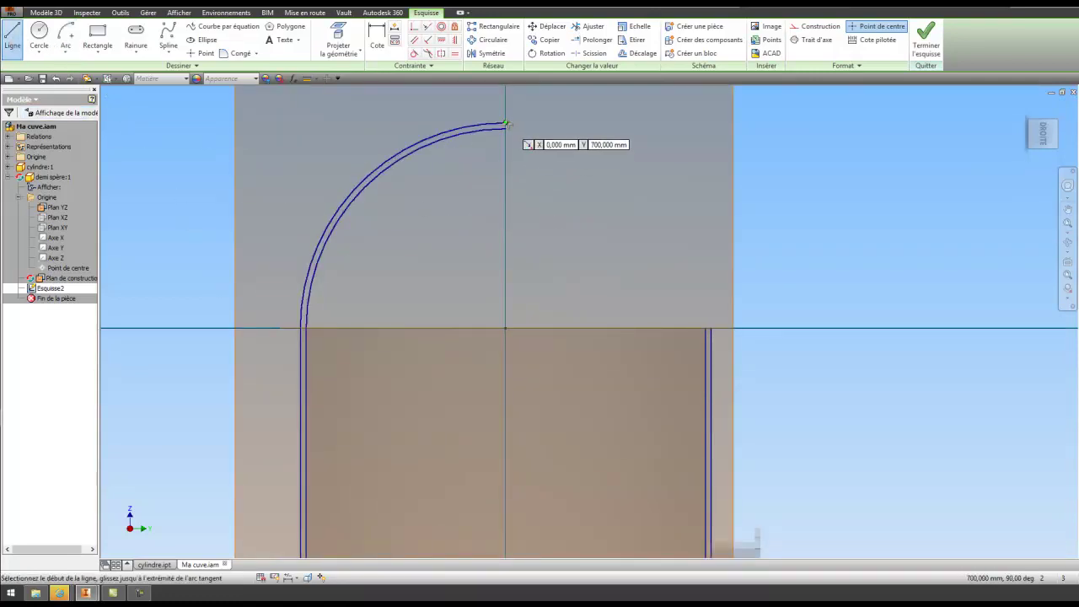
scroll(504, 122, up, 3)
scroll(504, 121, up, 2)
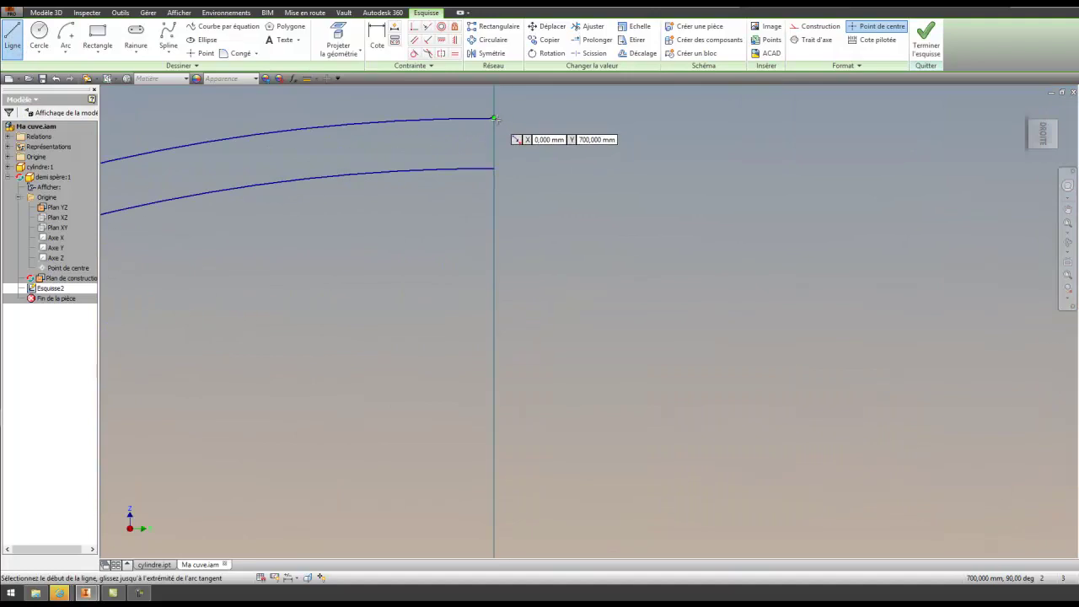
click(494, 118)
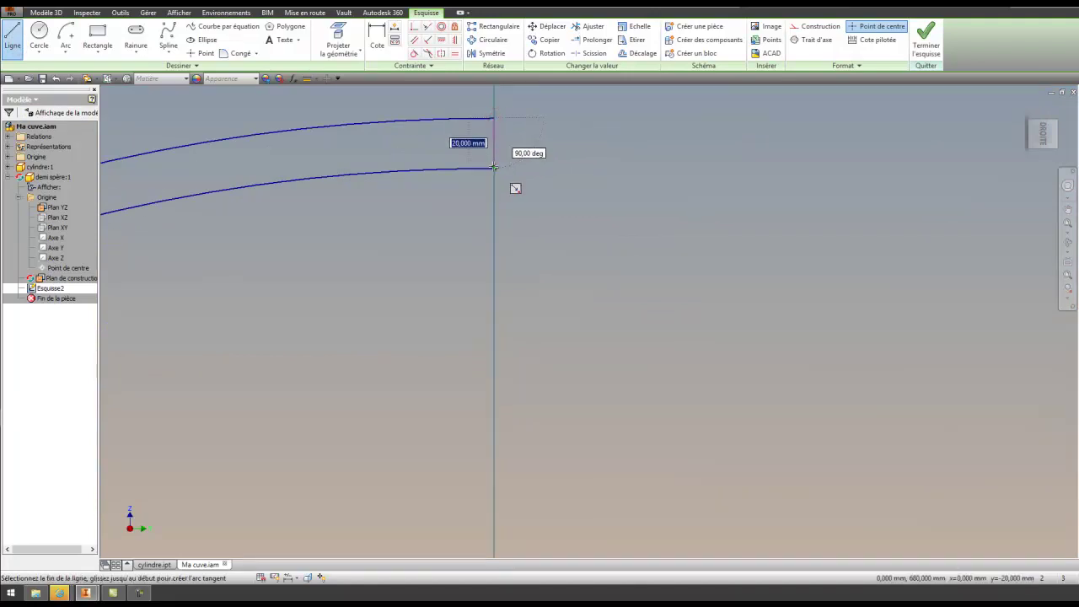
click(494, 168)
scroll(458, 267, down, 2)
middle_drag(458, 267, 604, 200)
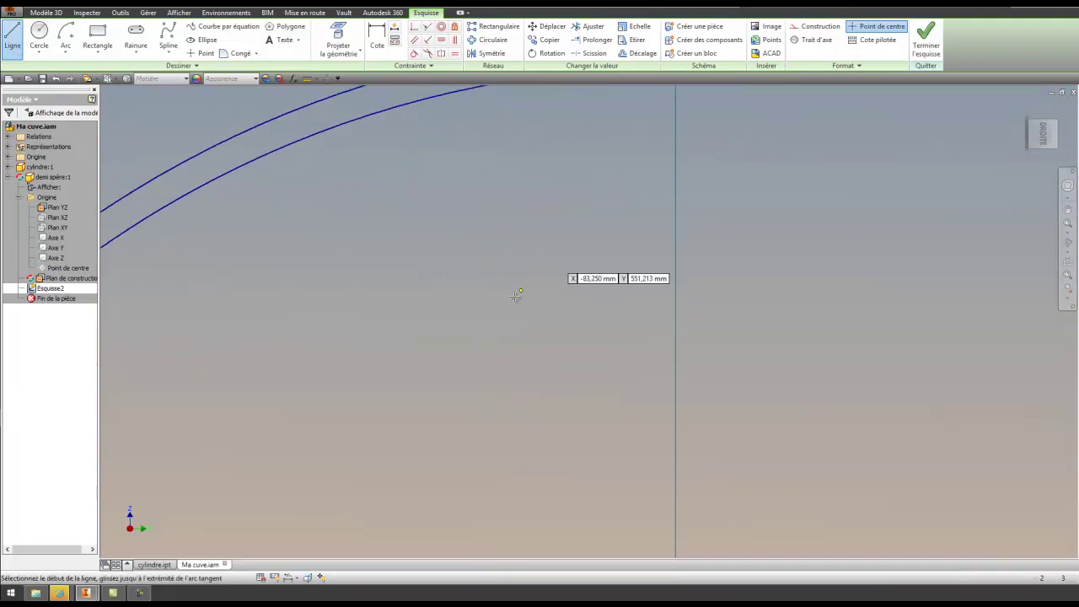
Close the profile with a 20 mm horizontal line joining the lower ends of the two arcs along the cylinder's end
scroll(494, 320, down, 5)
scroll(397, 329, up, 5)
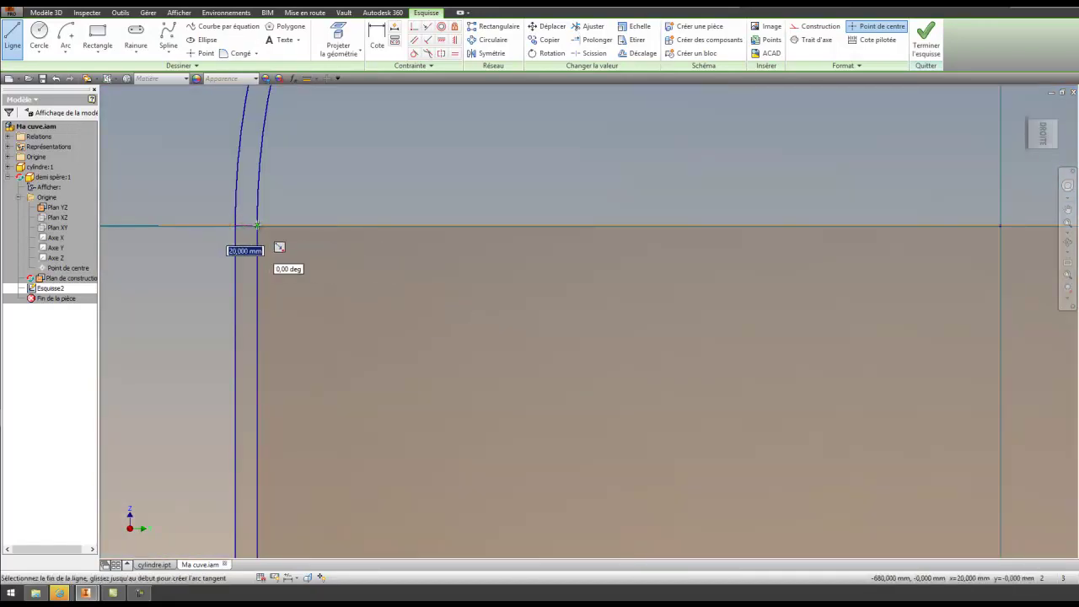
scroll(278, 246, down, 3)
scroll(280, 249, down, 3)
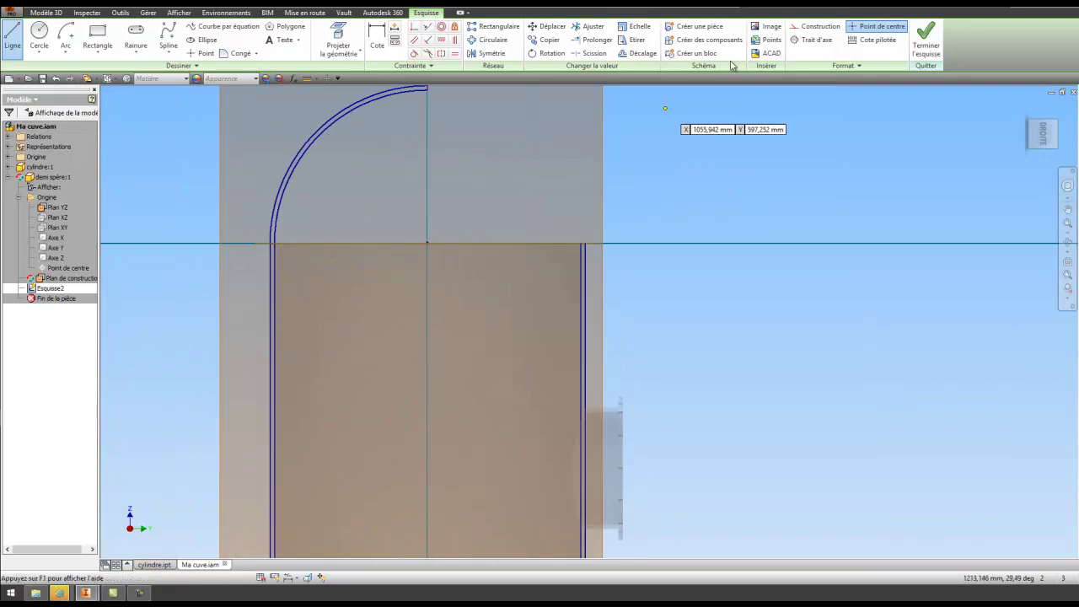
Draw a vertical centreline about 1216 mm long upward from the sketch origin and finish the sketch
click(806, 44)
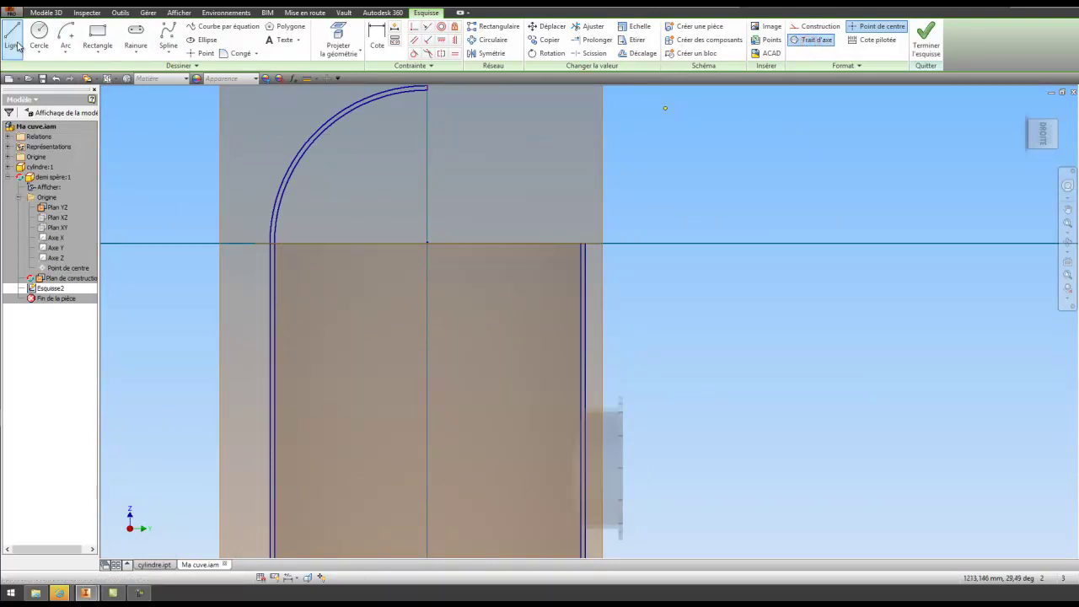
click(427, 243)
middle_drag(426, 236, 440, 420)
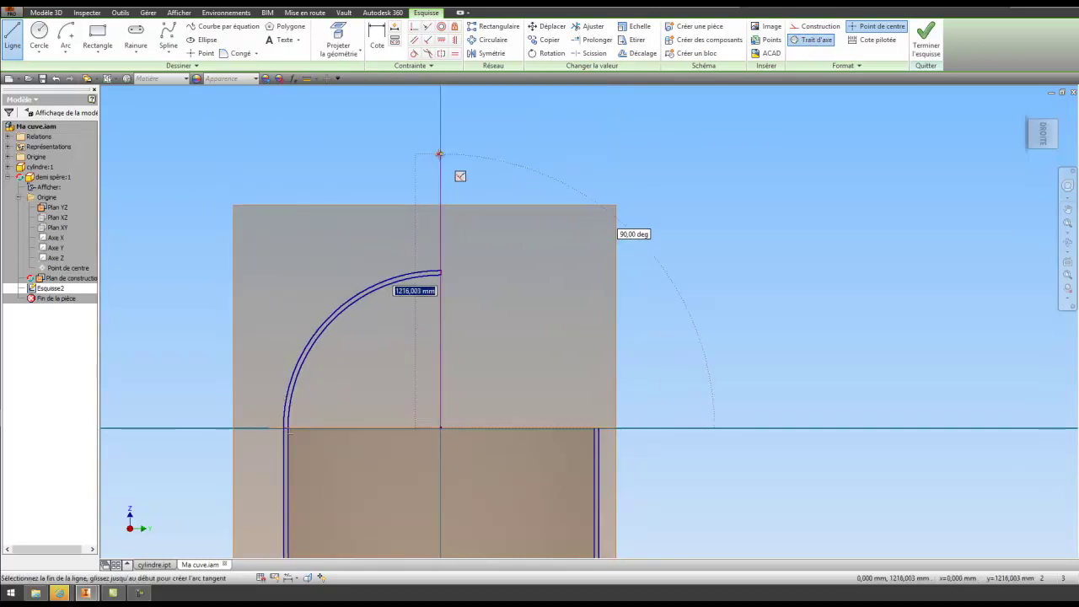
click(440, 154)
right_click(496, 152)
click(533, 151)
scroll(578, 194, down, 3)
middle_drag(578, 194, 596, 157)
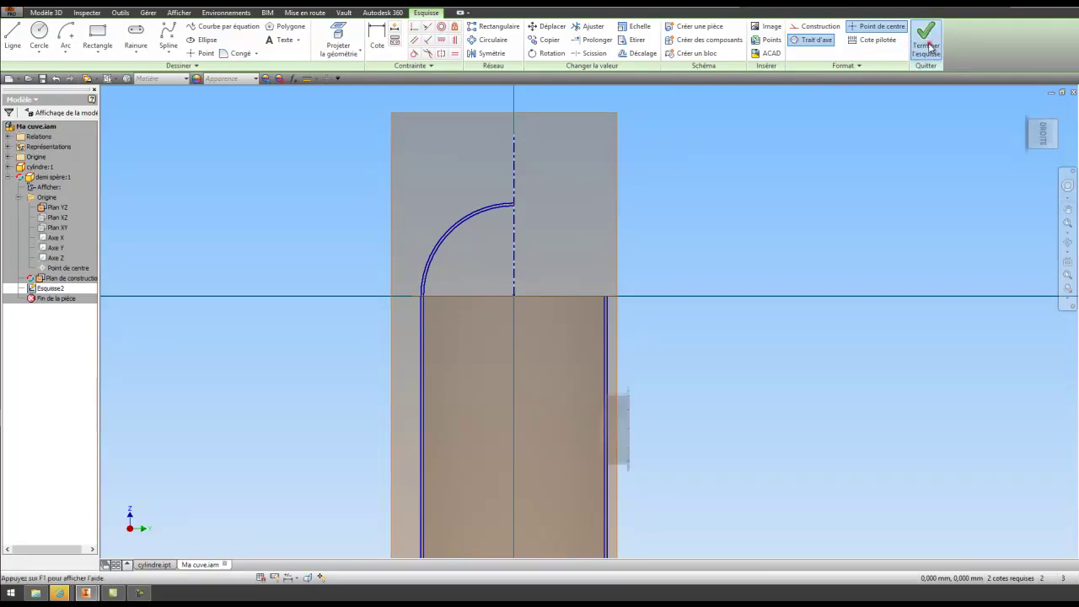
click(927, 44)
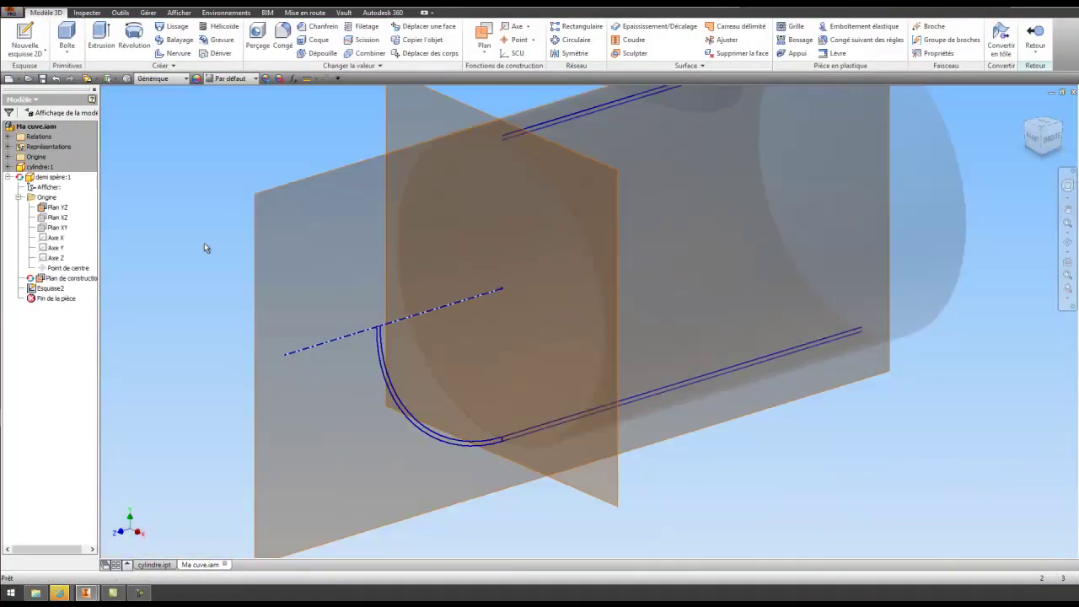
Revolve the closed profile between the two arcs a full turn about the centreline as a solid
click(124, 44)
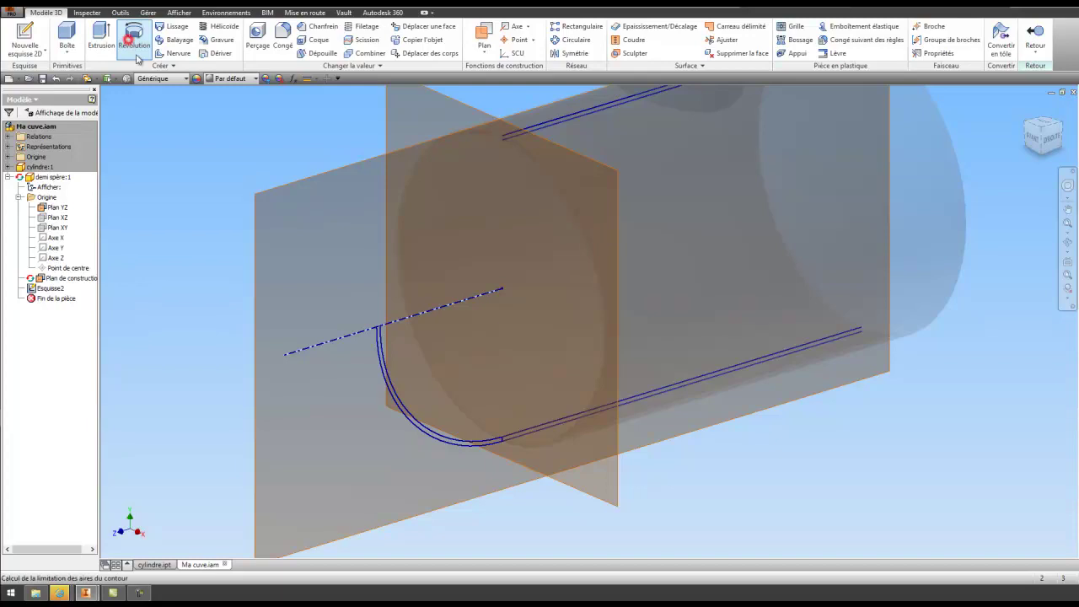
click(408, 419)
click(766, 282)
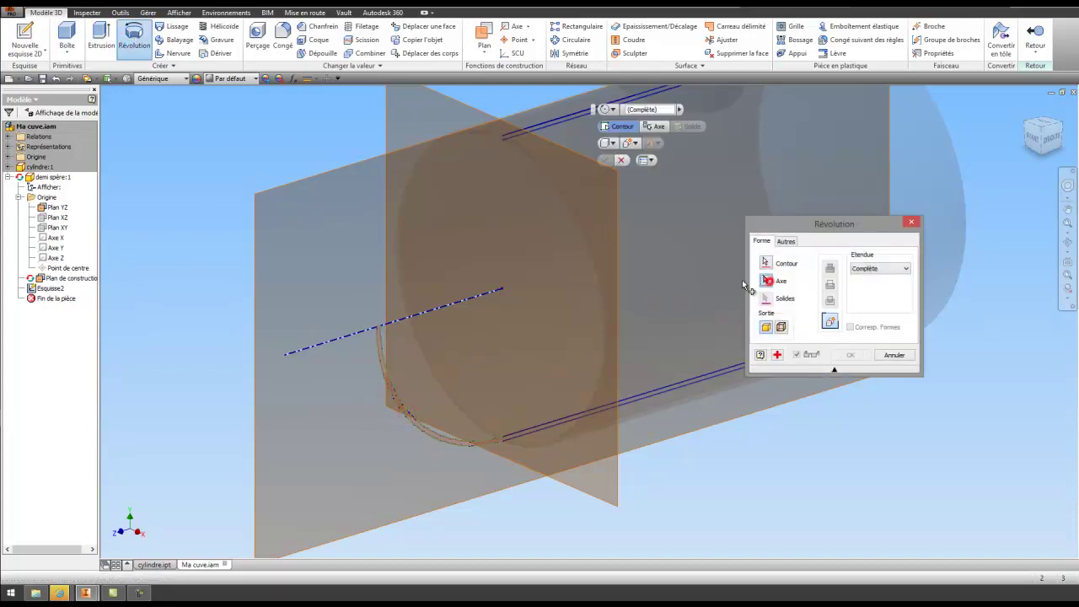
click(294, 354)
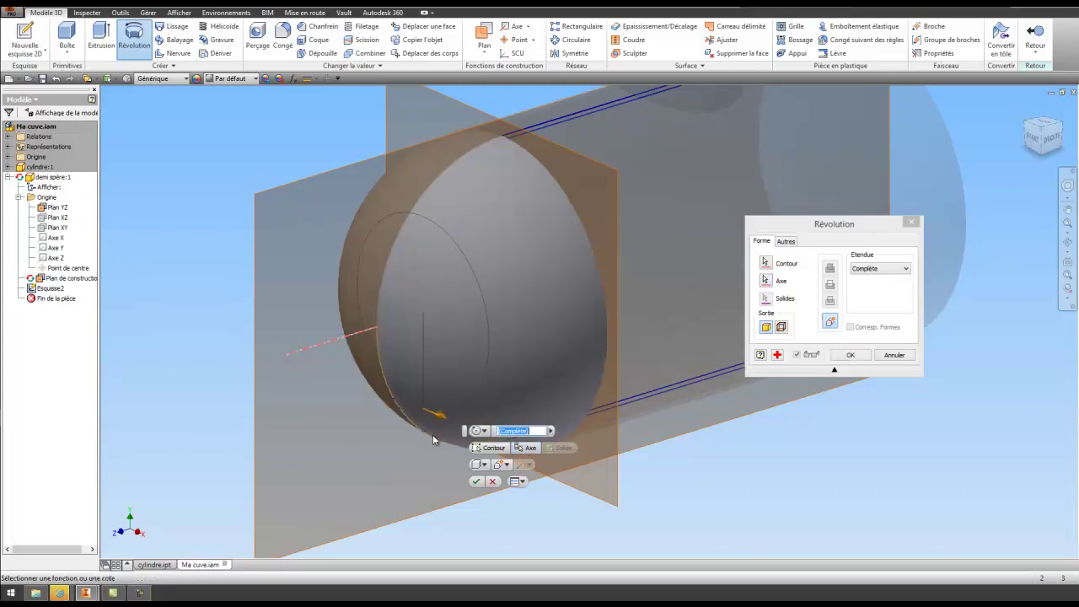
click(852, 354)
scroll(611, 392, down, 3)
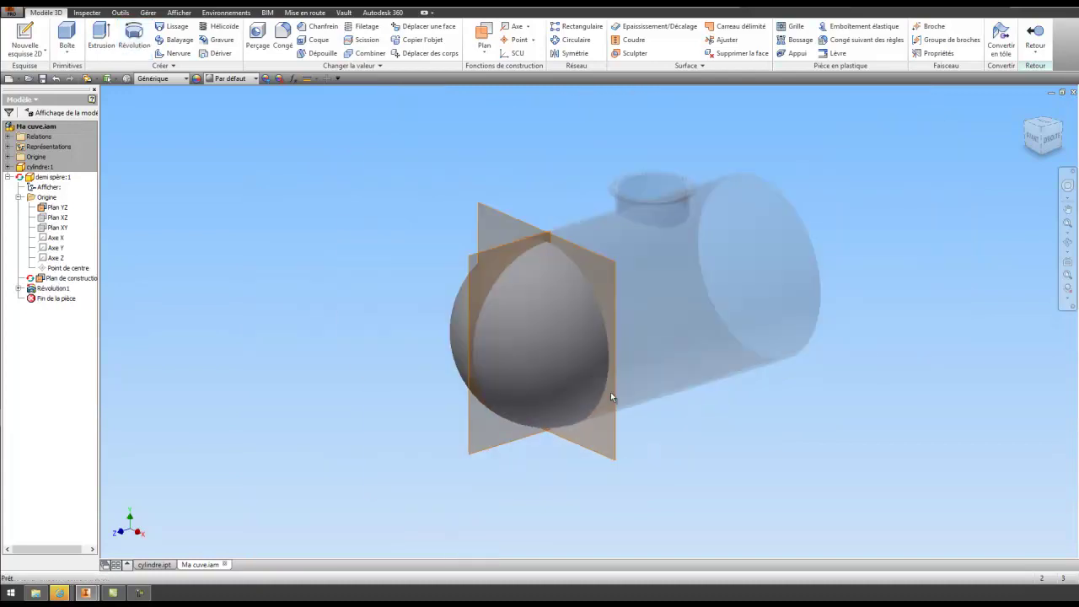
shift+middle_drag(553, 353, 590, 362)
key(F4)
drag(612, 355, 682, 405)
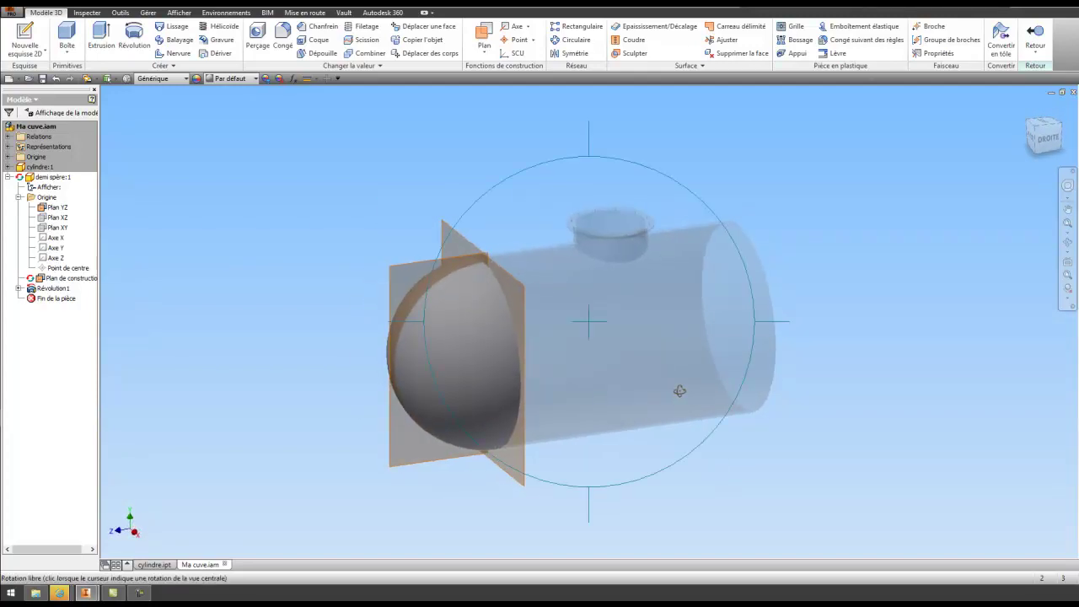
right_click(663, 389)
click(581, 390)
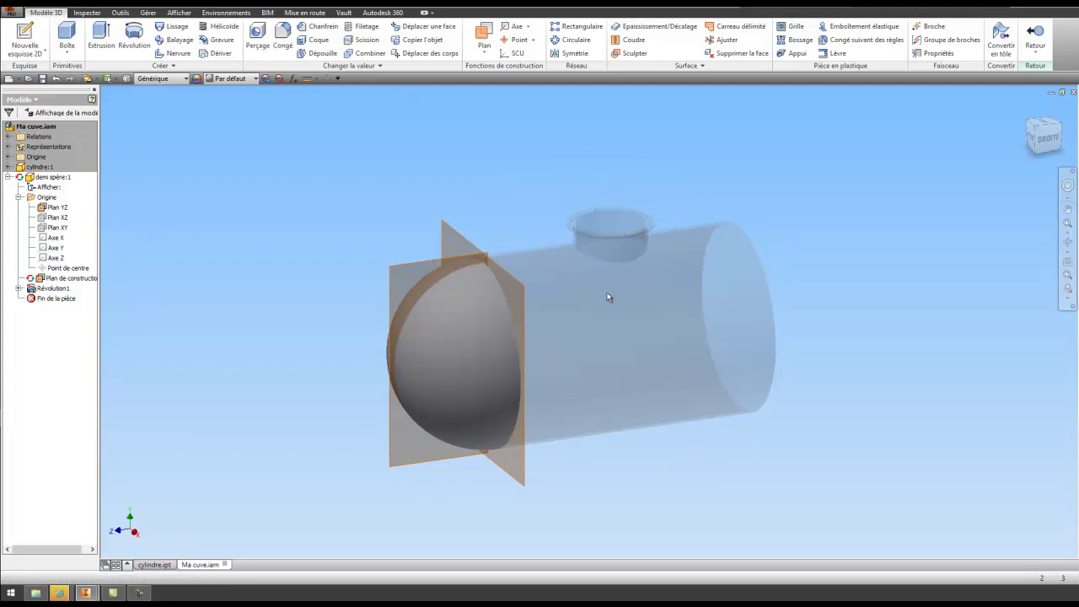
In cylindre.ipt, create a work plane midway between the cylinder's two end faces, and return to the Ma cuve assembly
click(156, 564)
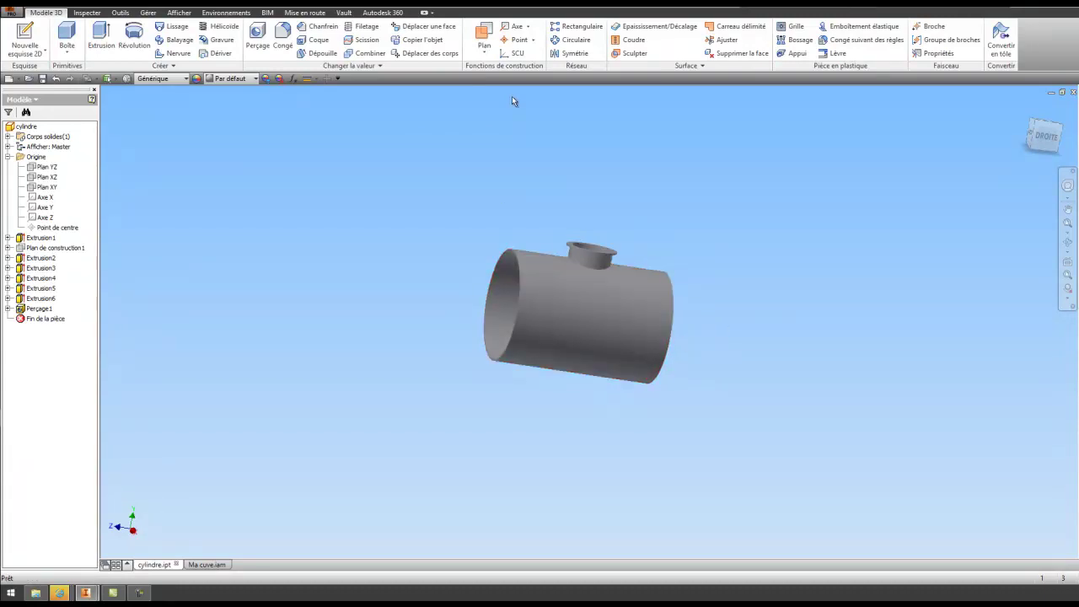
click(485, 46)
scroll(509, 232, down, 5)
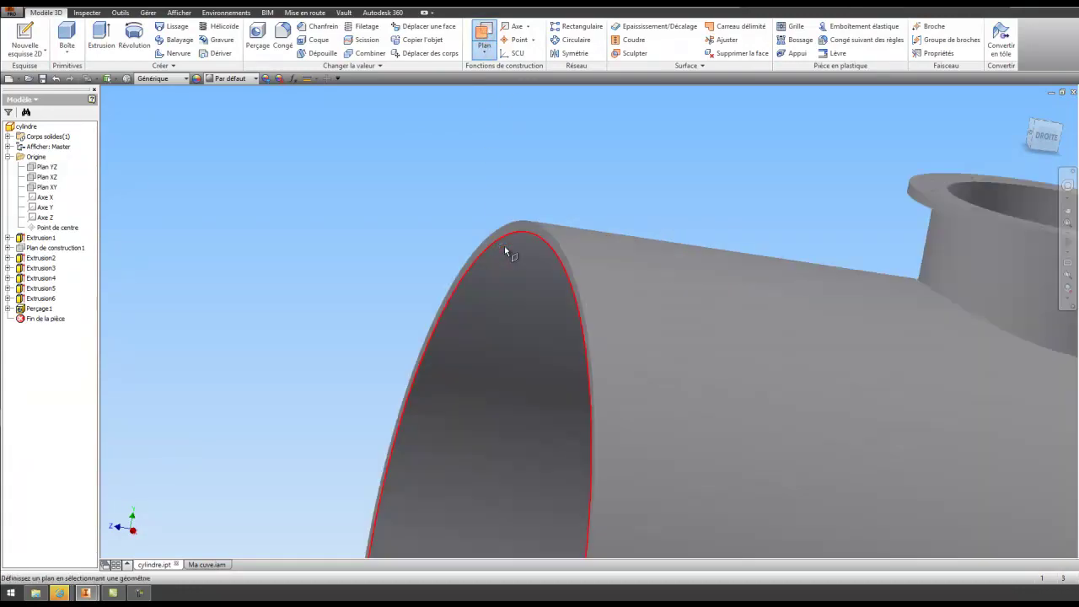
click(509, 230)
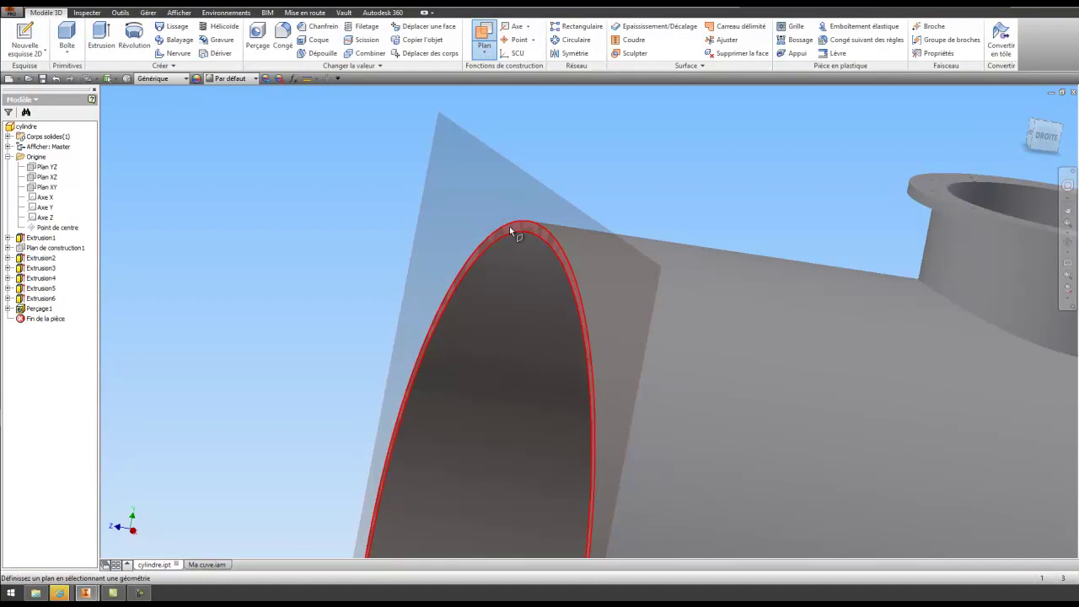
middle_drag(809, 231, 620, 198)
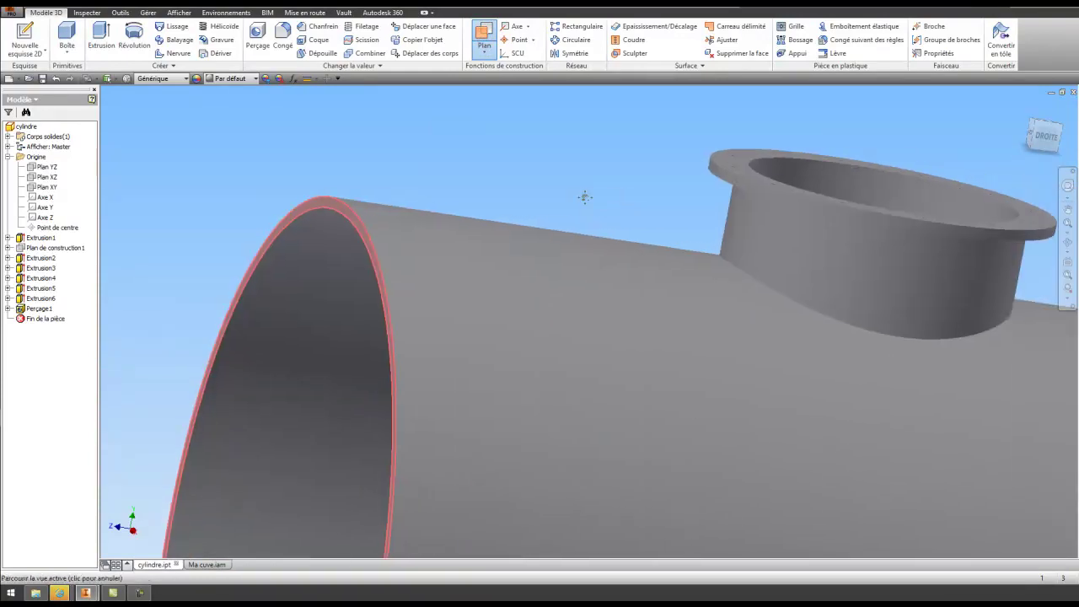
key(F4)
drag(641, 278, 614, 298)
right_click(612, 298)
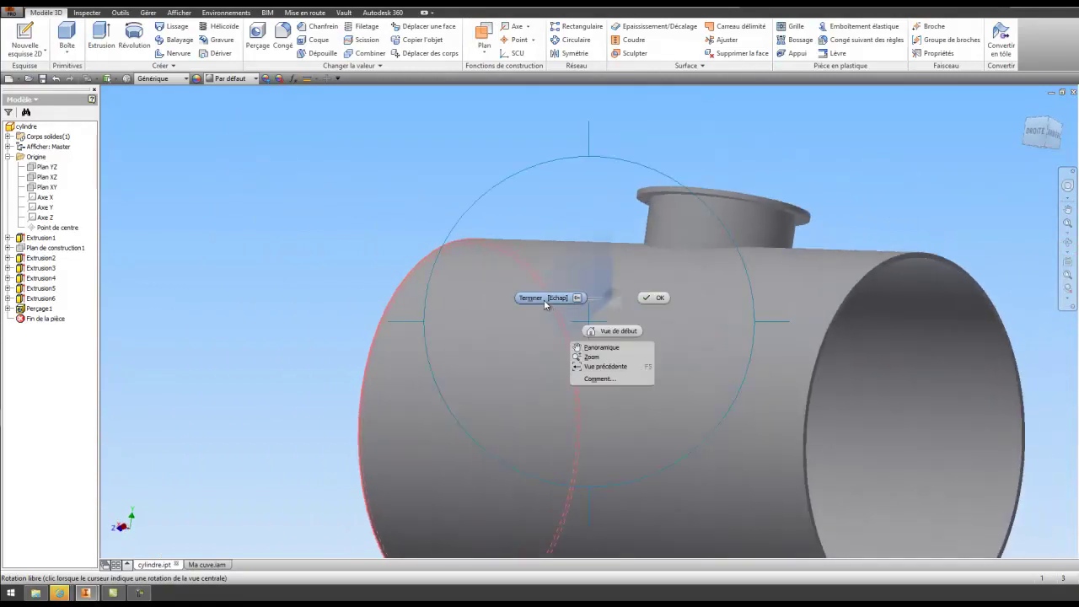
click(547, 299)
scroll(844, 304, down, 3)
click(849, 299)
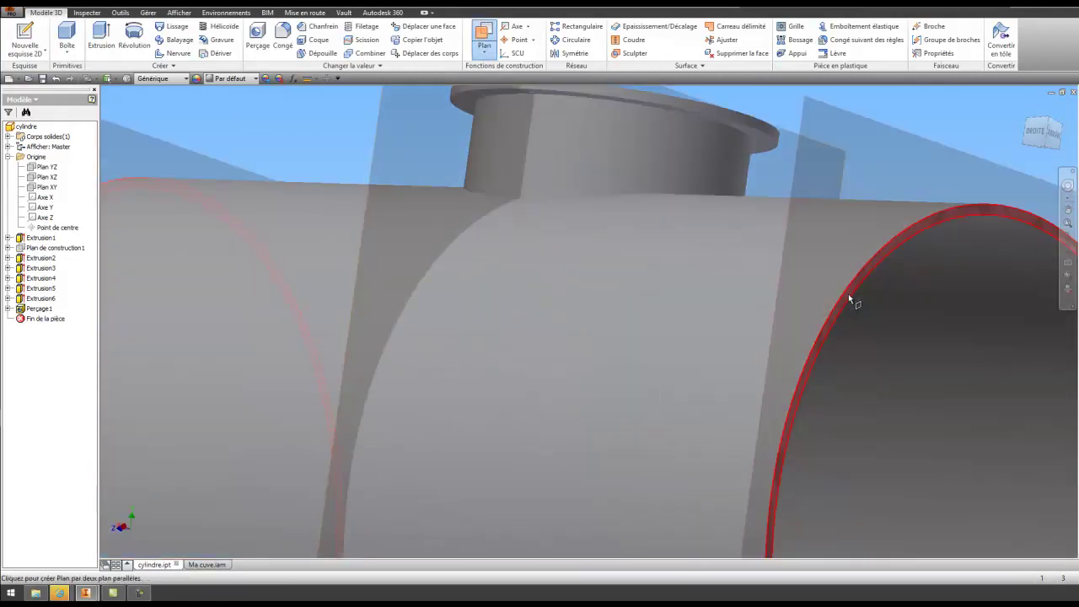
scroll(636, 304, up, 5)
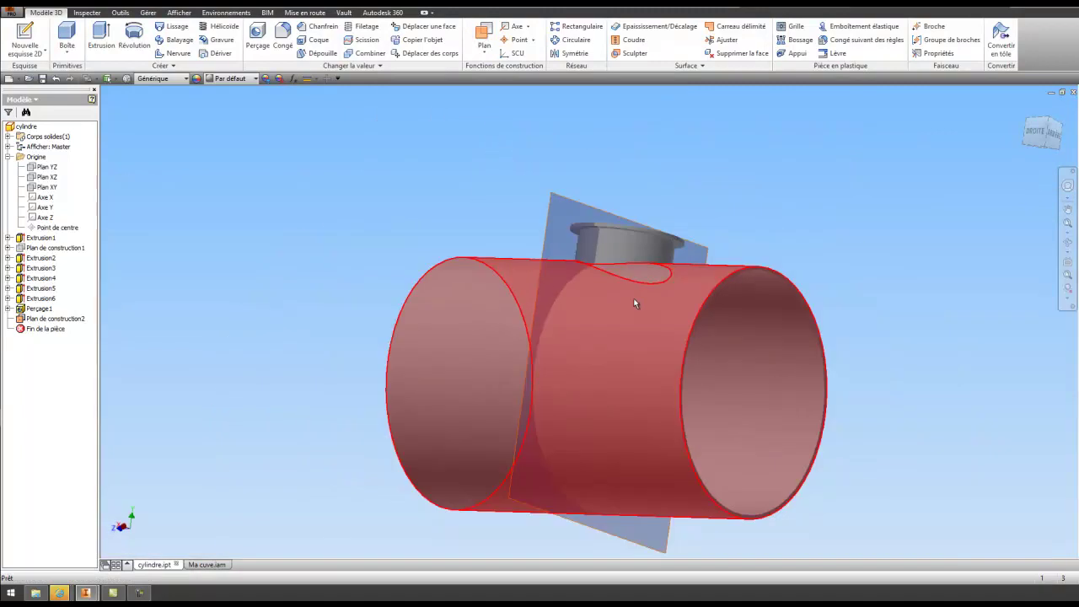
key(F4)
drag(631, 296, 624, 322)
right_click(552, 282)
click(480, 283)
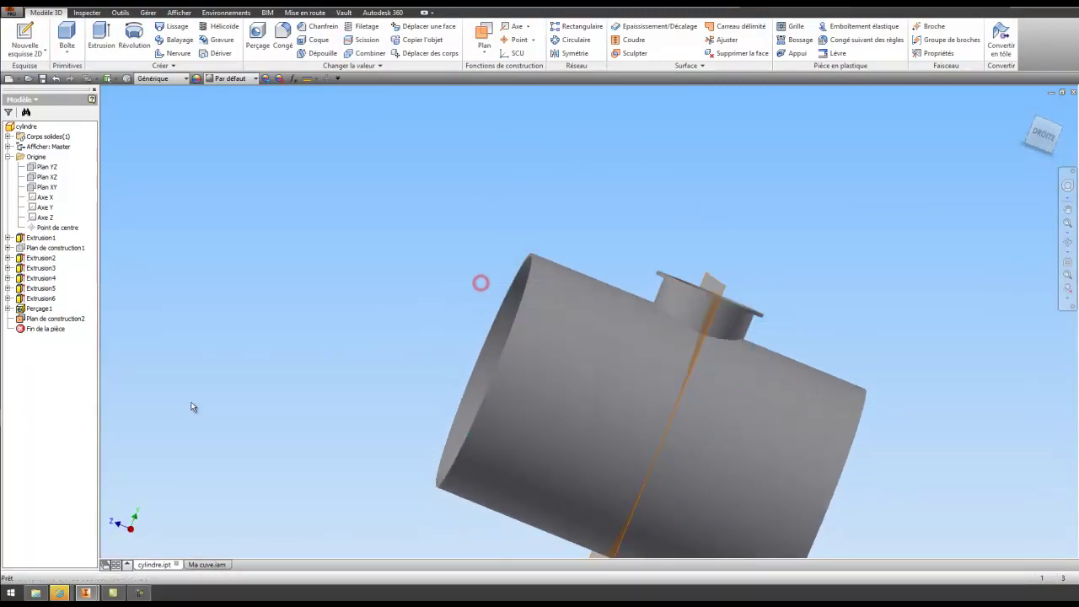
click(193, 565)
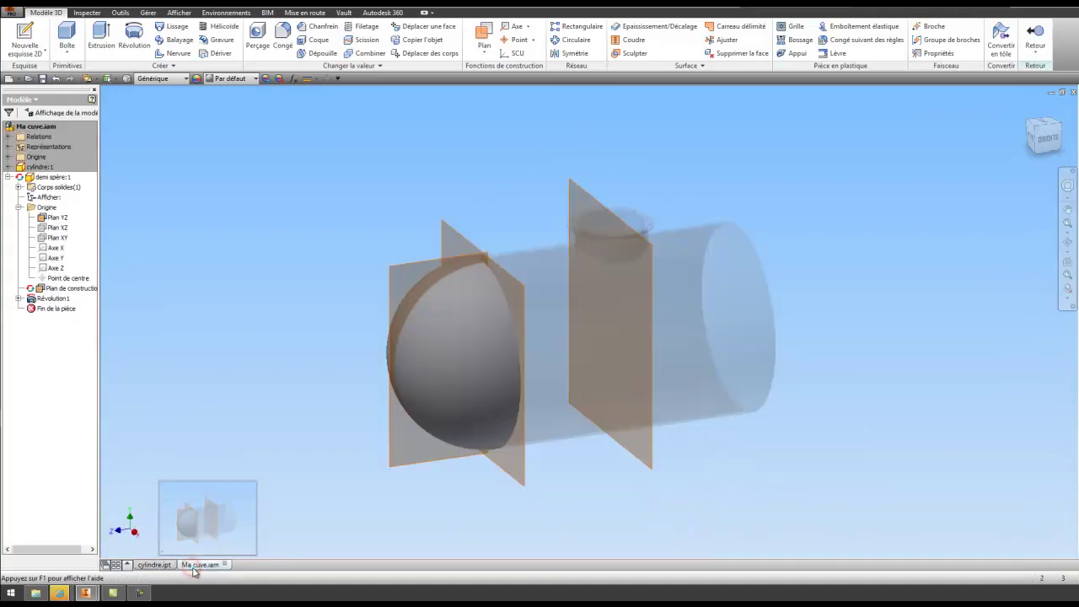
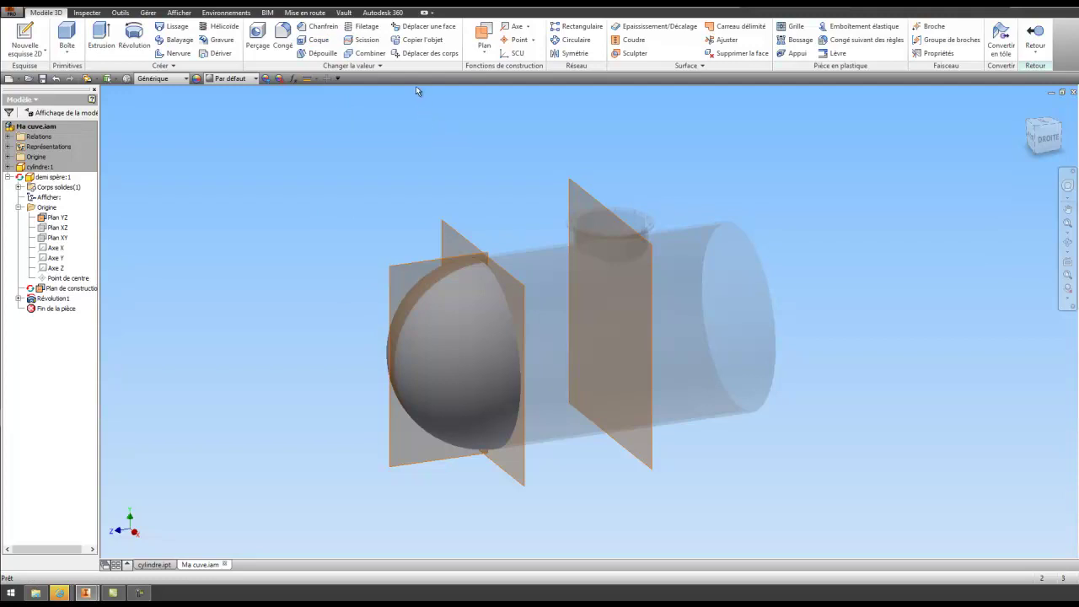
click(575, 54)
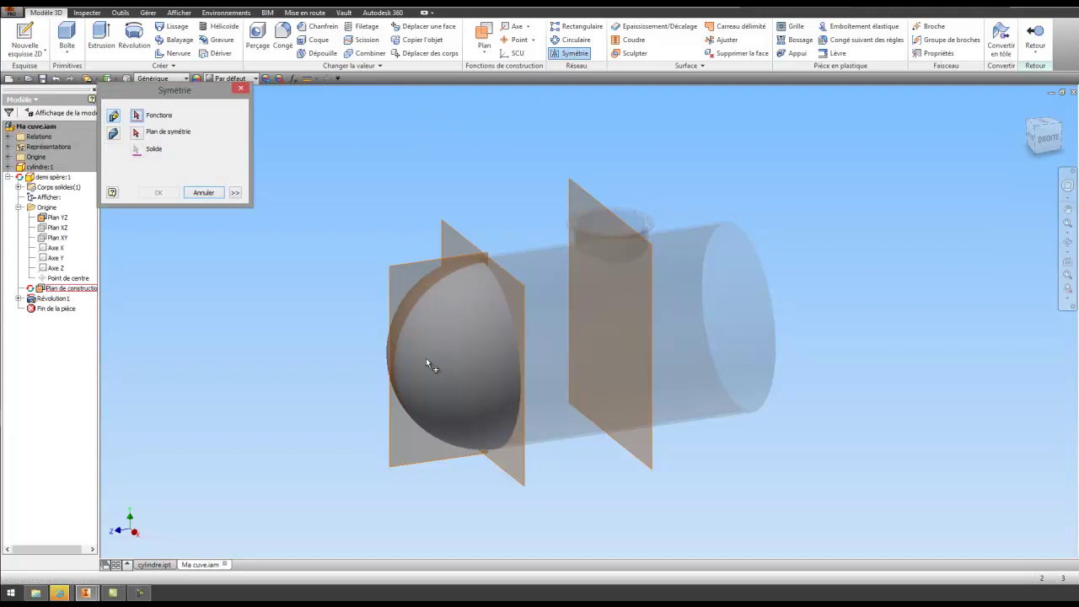
click(469, 317)
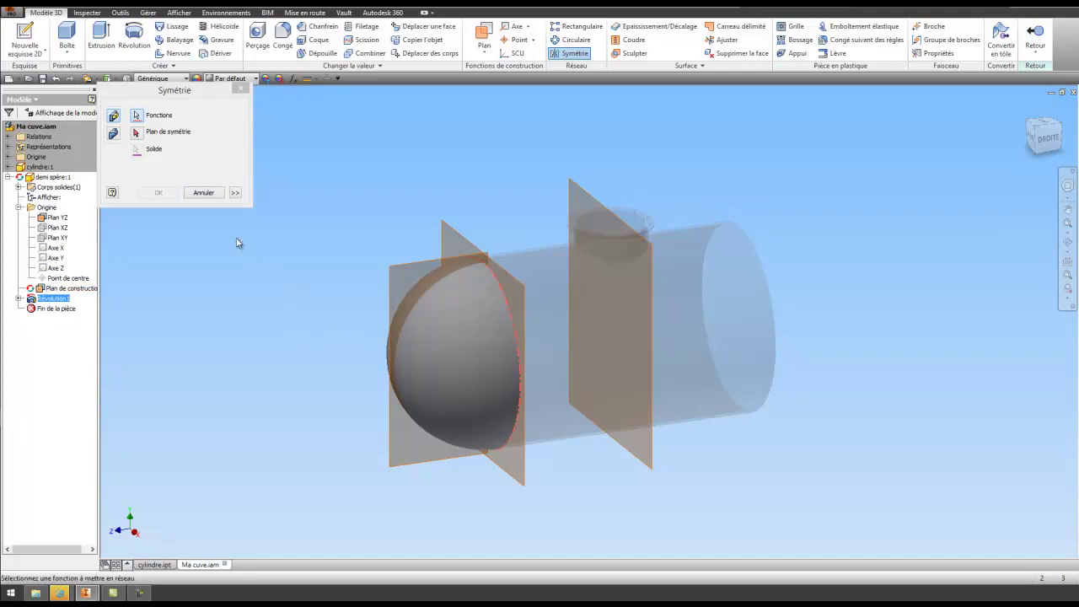
click(137, 134)
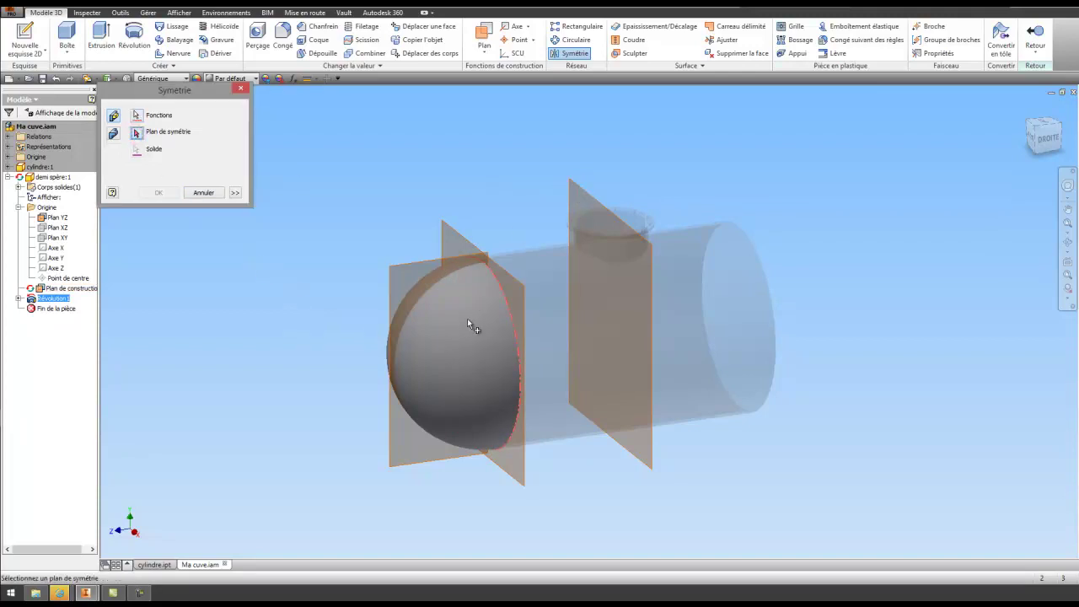
click(203, 192)
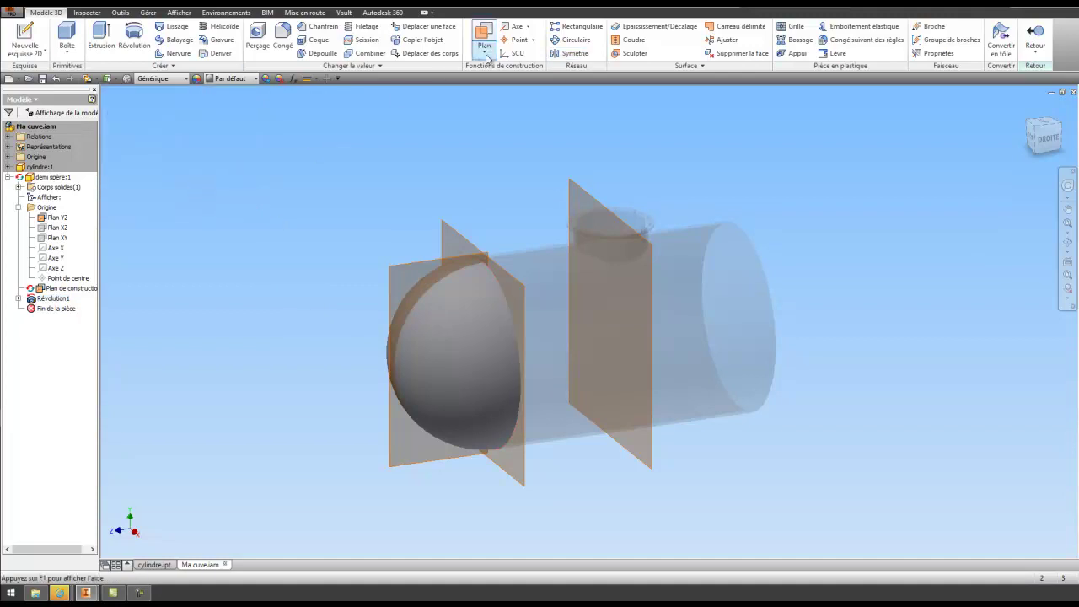
click(572, 53)
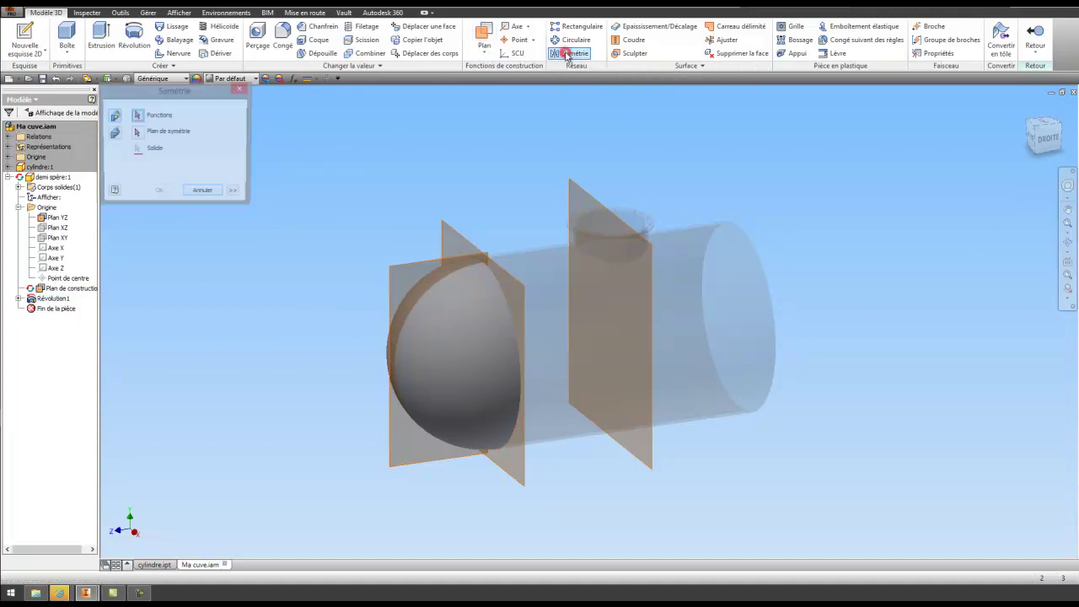
click(191, 195)
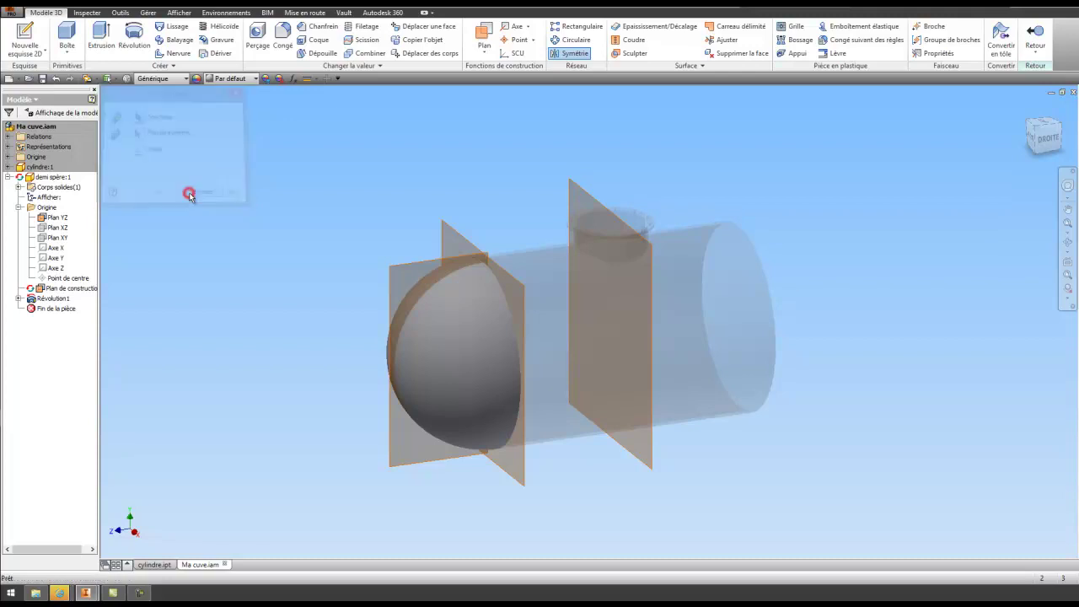
Leave in-place editing for the top-level assembly, and open the demi spère part in its own window
double_click(46, 129)
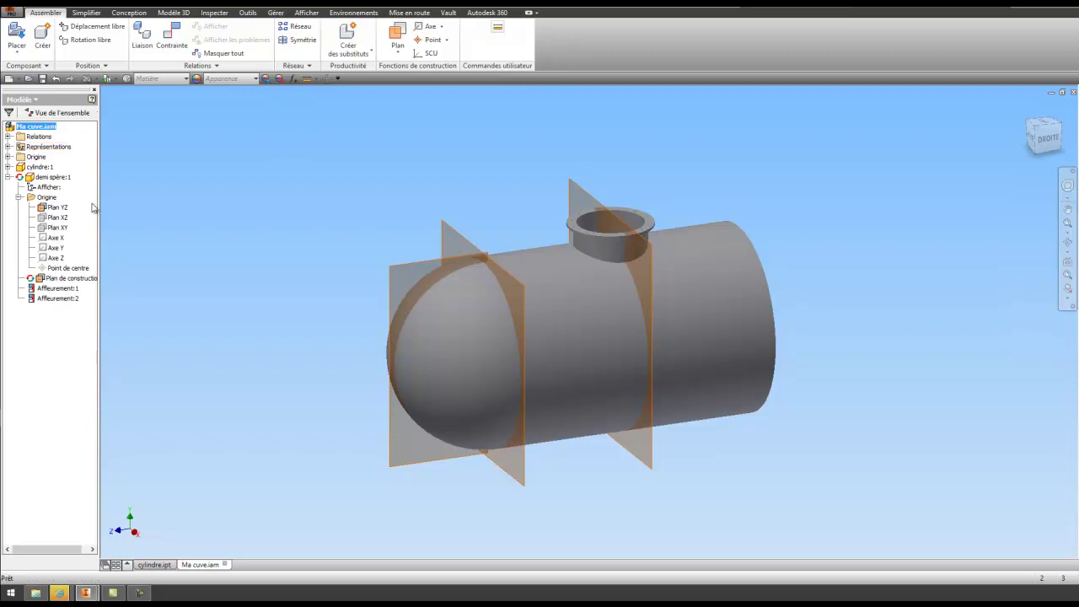
click(38, 178)
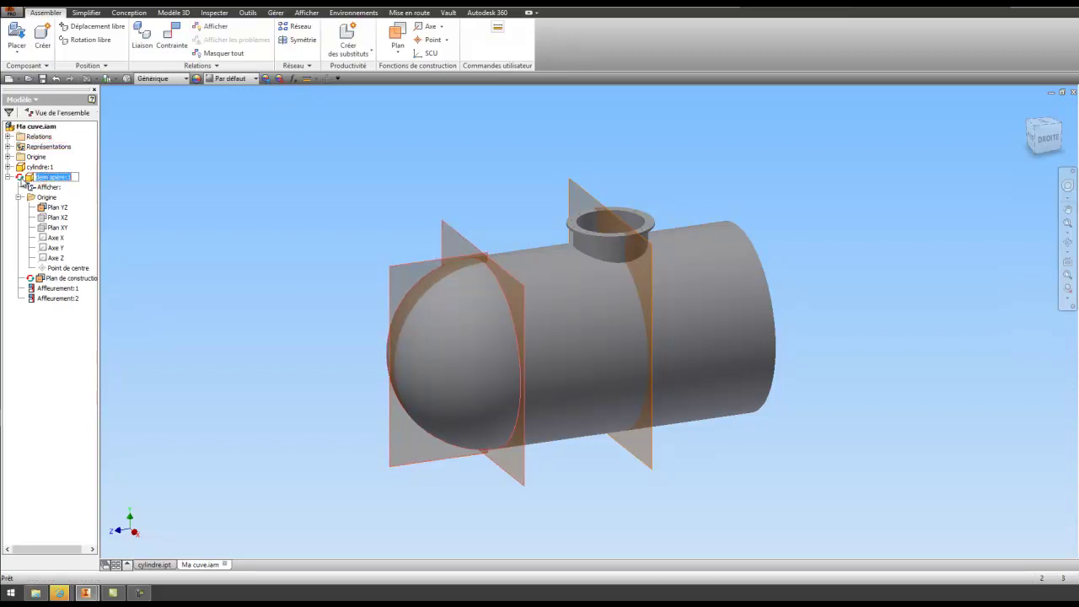
double_click(31, 178)
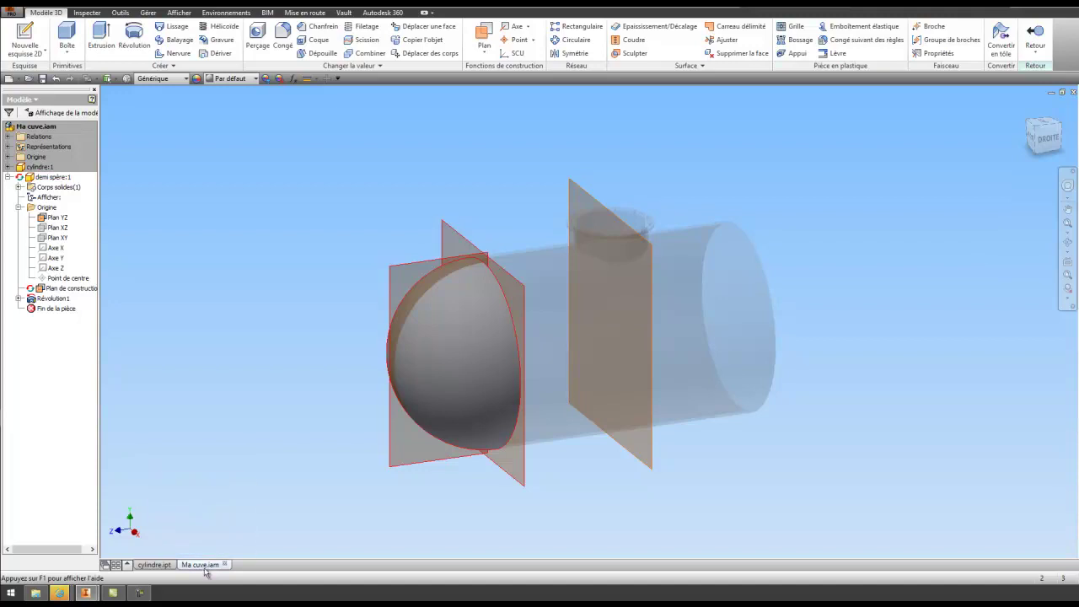
right_click(49, 176)
click(89, 207)
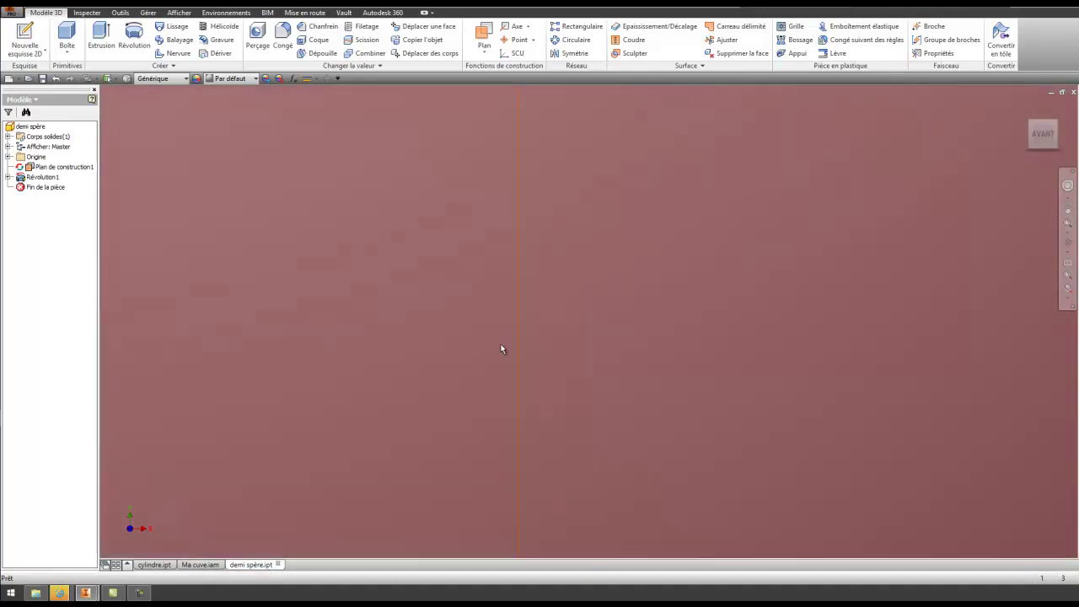
scroll(502, 348, down, 5)
shift+middle_drag(525, 305, 492, 317)
drag(492, 317, 454, 342)
right_click(454, 341)
click(384, 342)
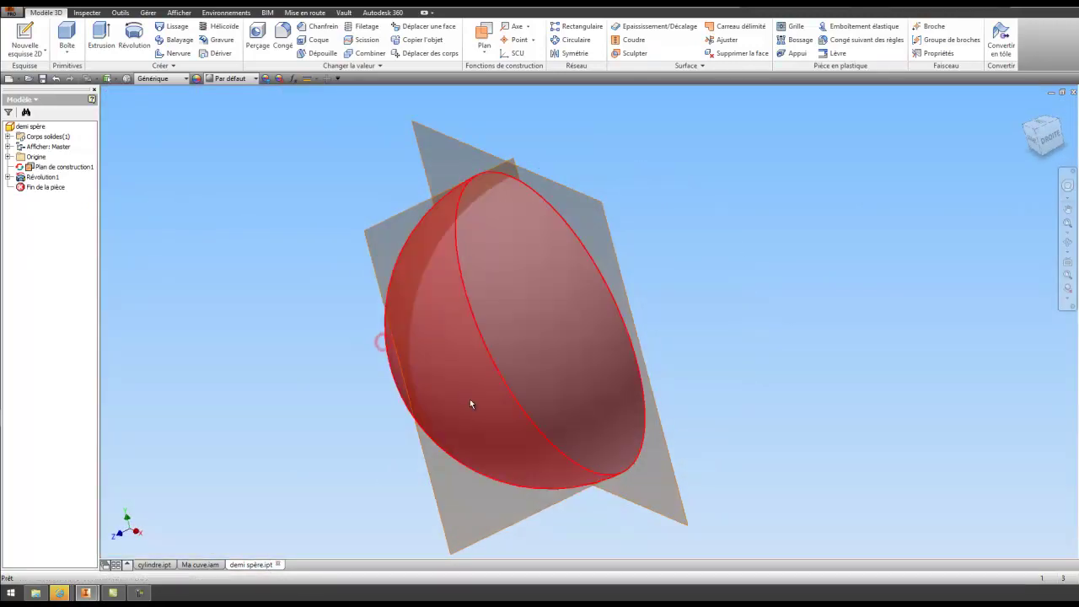
Return to the Ma cuve assembly at its top level and clear the component selection
click(186, 565)
click(49, 177)
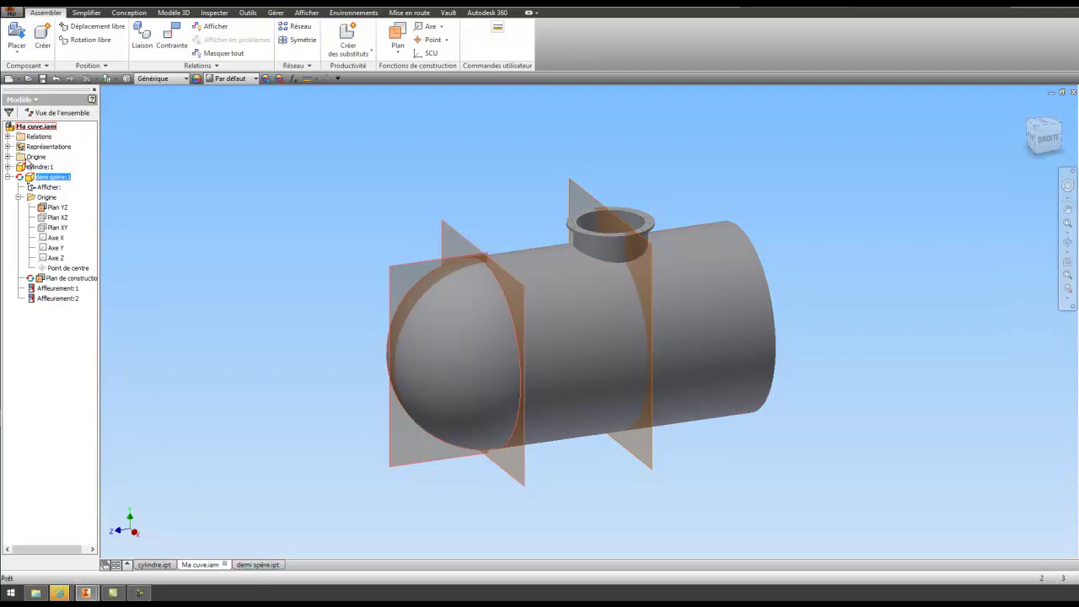
click(275, 197)
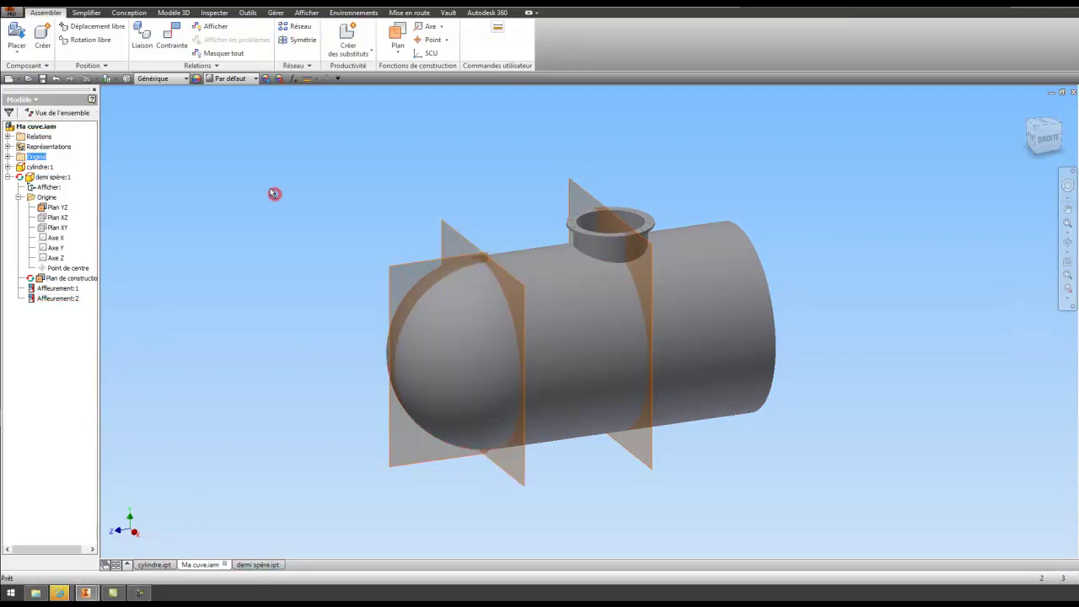
click(430, 354)
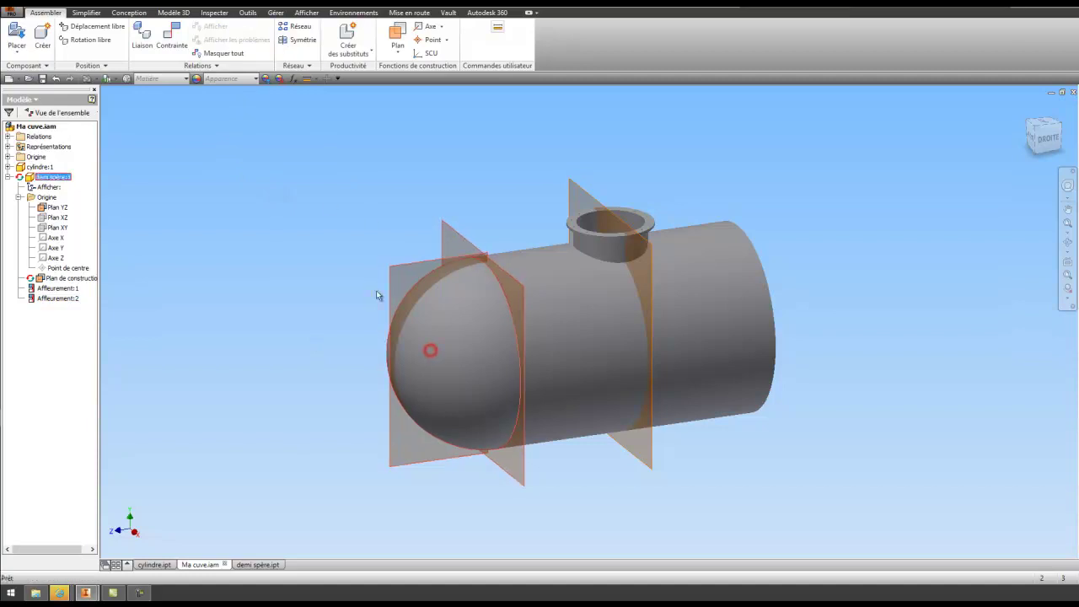
click(299, 40)
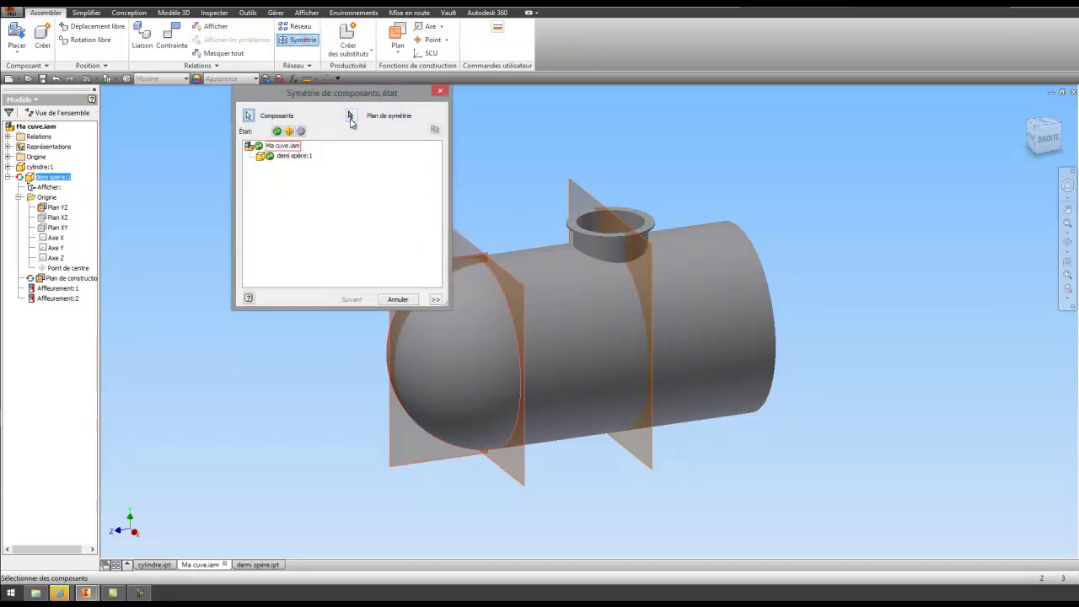
click(399, 300)
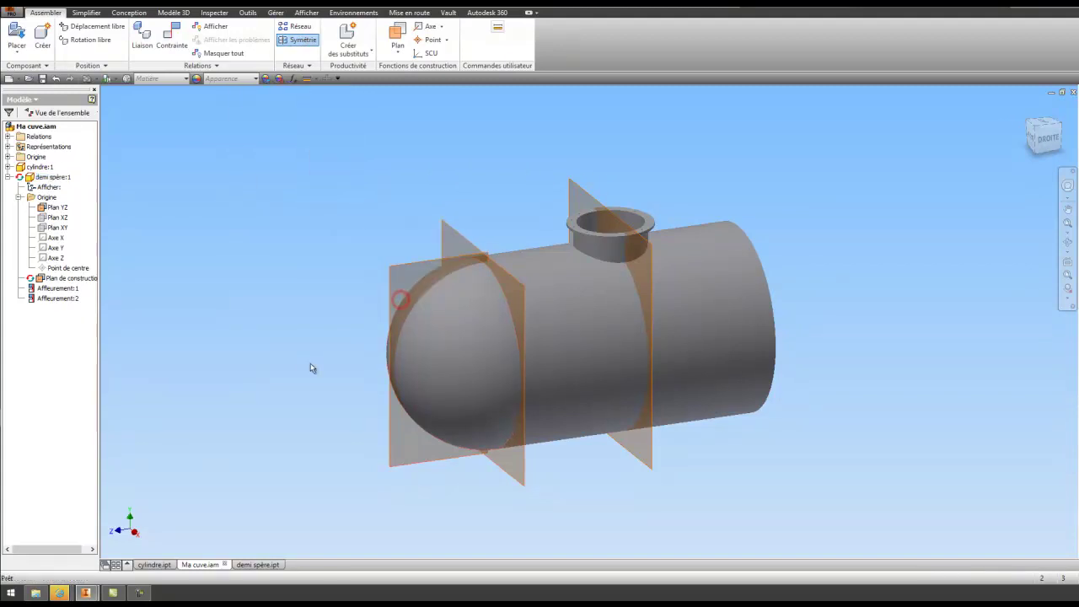
Mirror the demi spère component about the cylinder's mid work plane as new file demi spère_MIR.ipt, inserted into the Ma cuve assembly
click(299, 40)
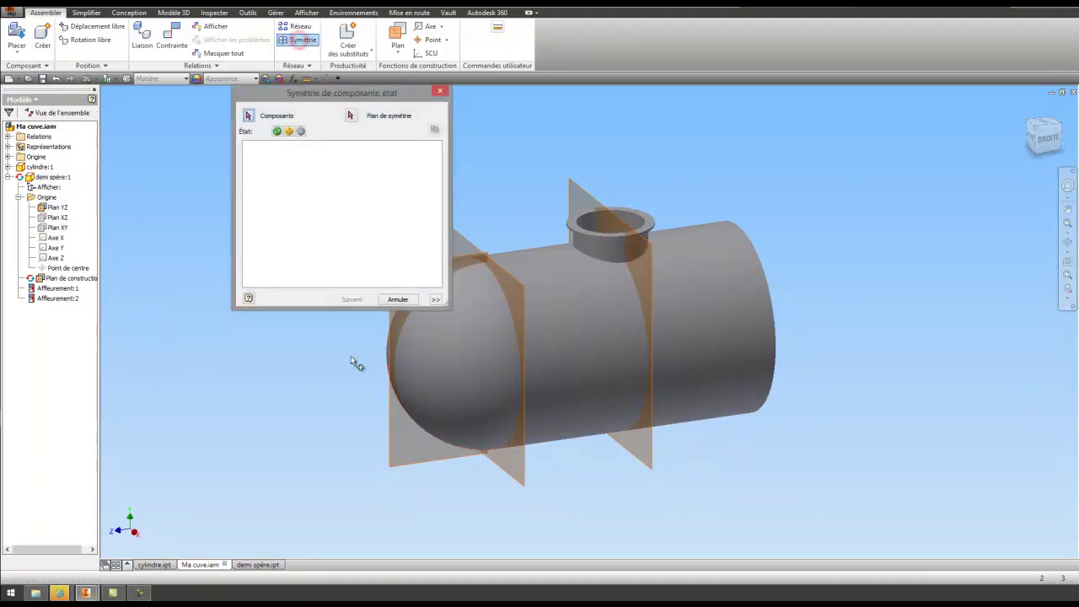
click(472, 382)
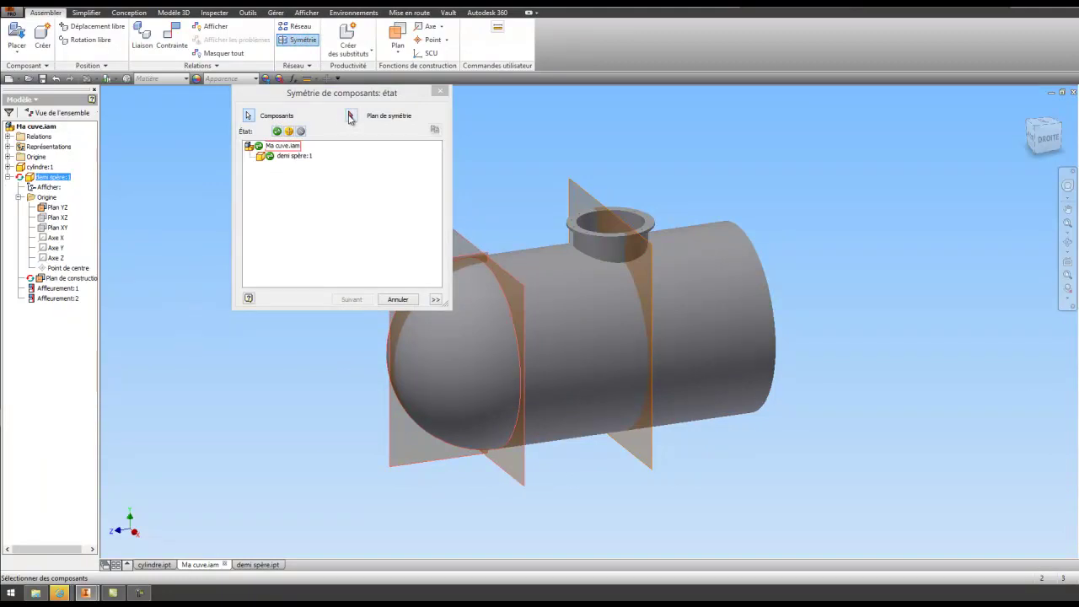
click(350, 117)
click(559, 184)
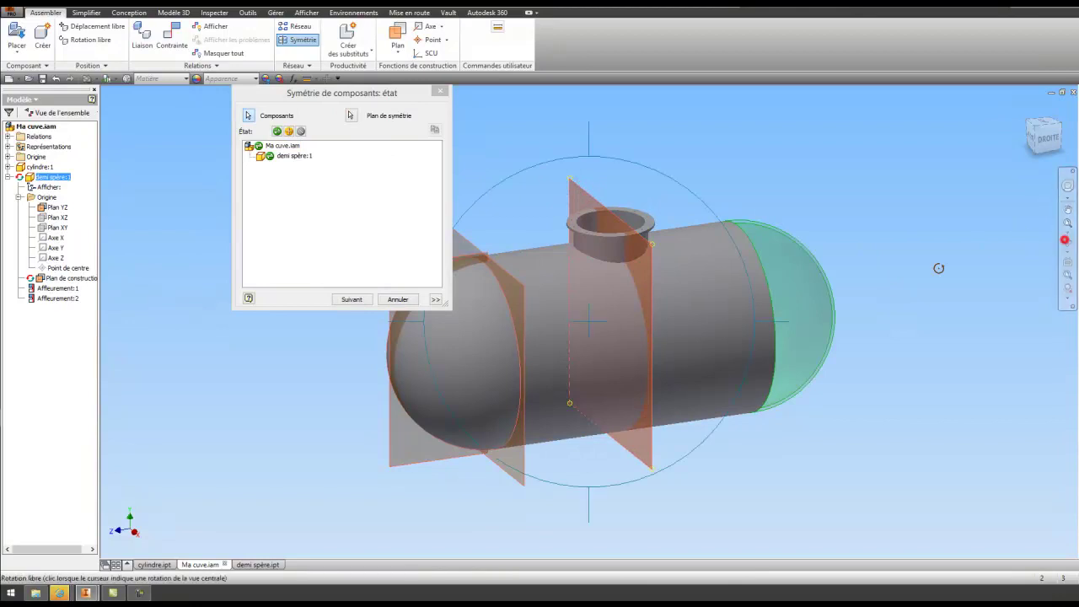
click(1067, 242)
drag(624, 337, 558, 356)
right_click(392, 353)
click(408, 340)
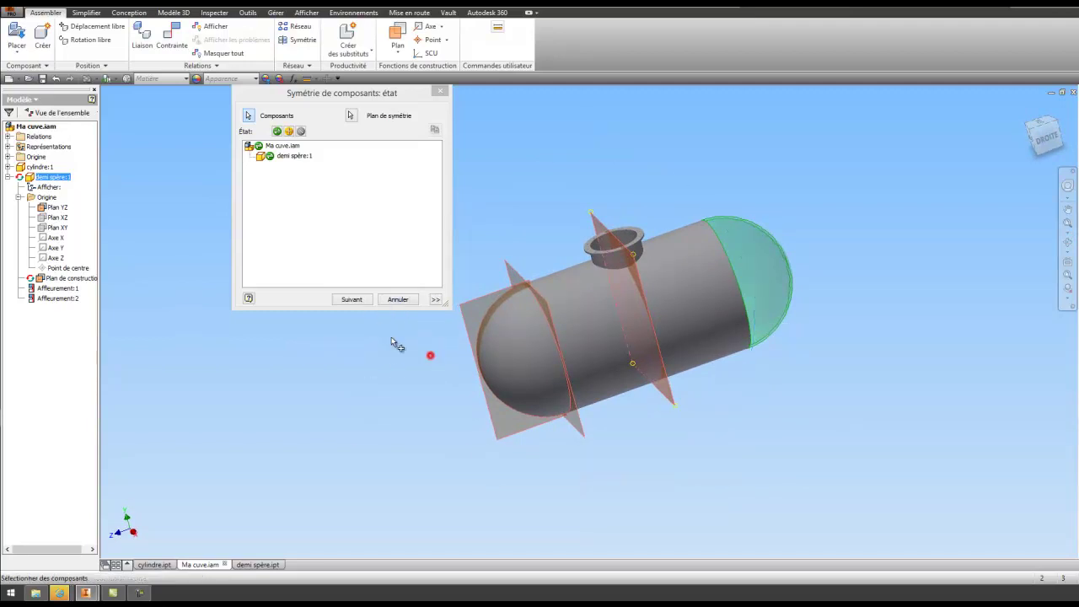
click(352, 300)
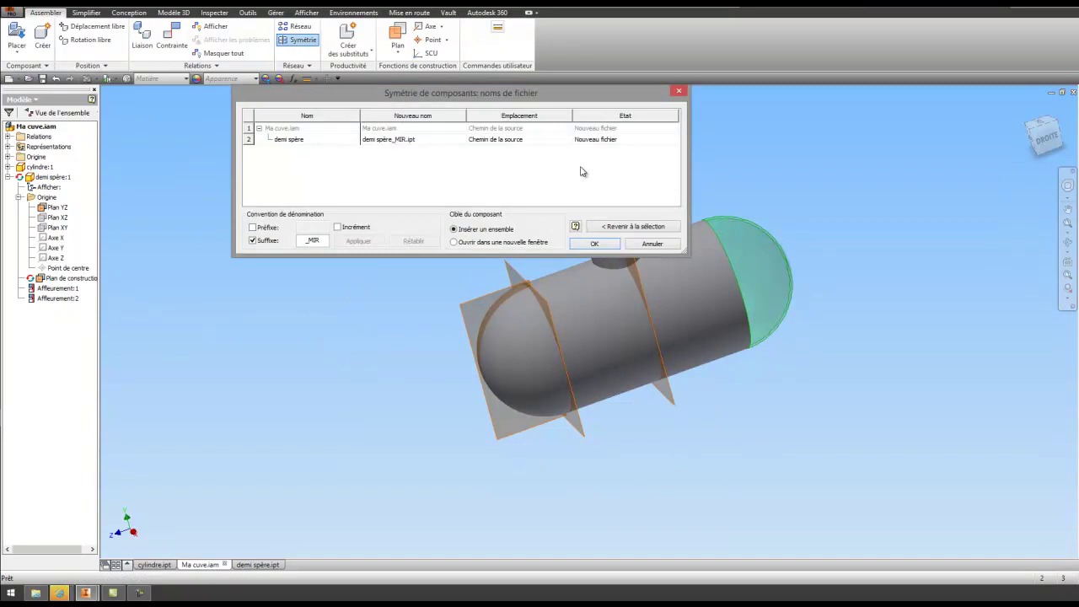
click(594, 244)
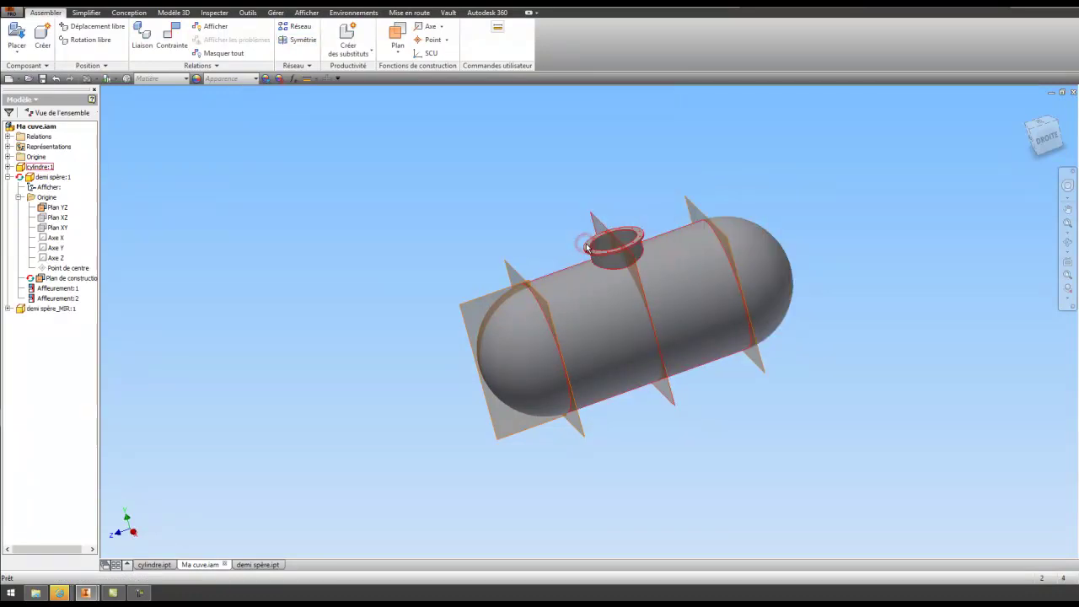
key(F4)
drag(513, 265, 516, 339)
right_click(519, 334)
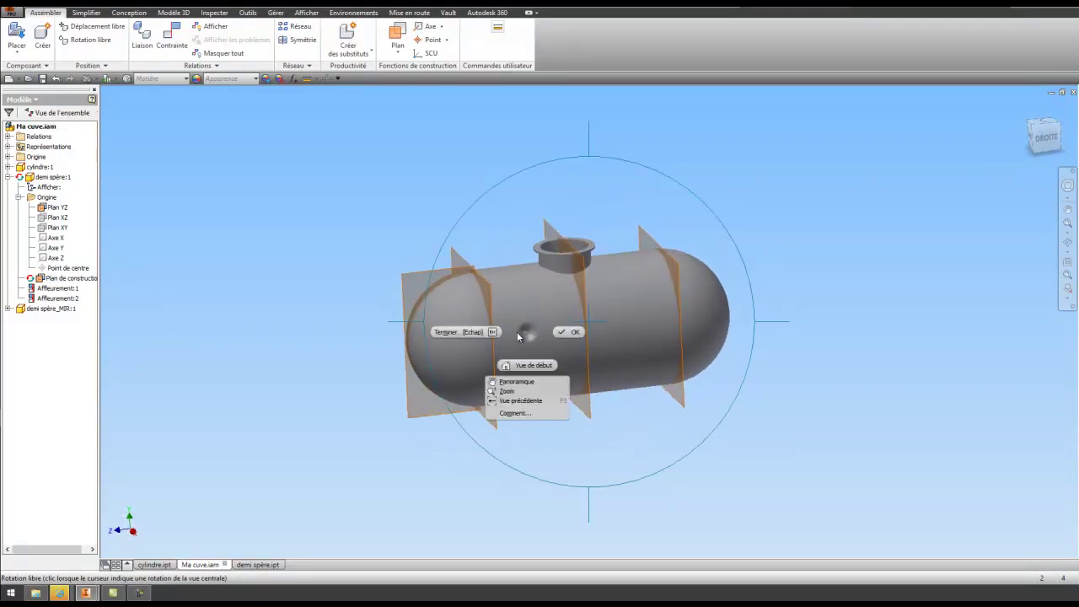
click(455, 333)
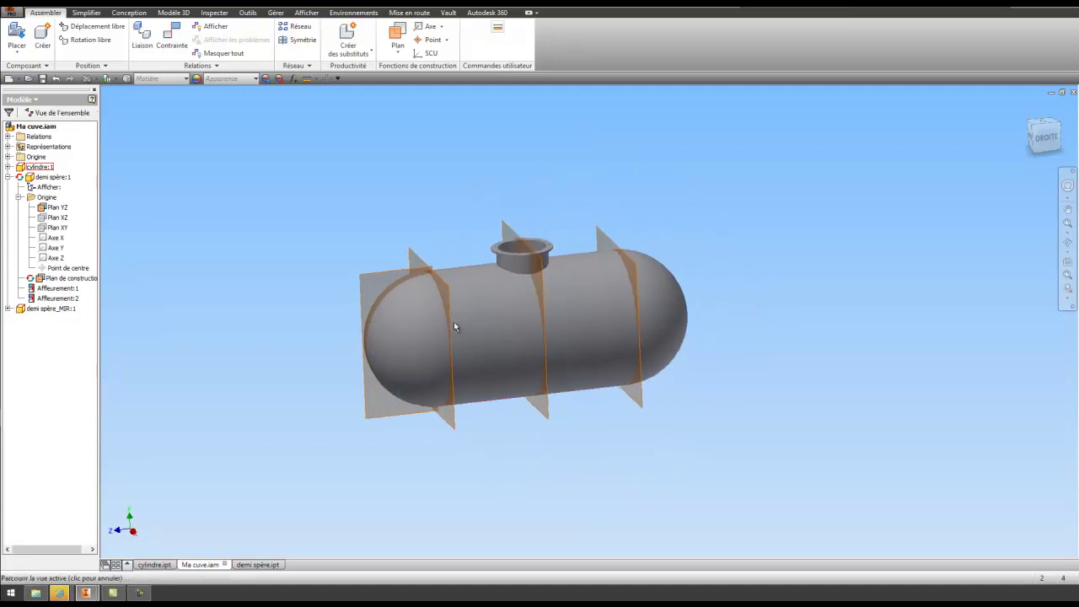
scroll(451, 323, down, 3)
scroll(469, 320, up, 3)
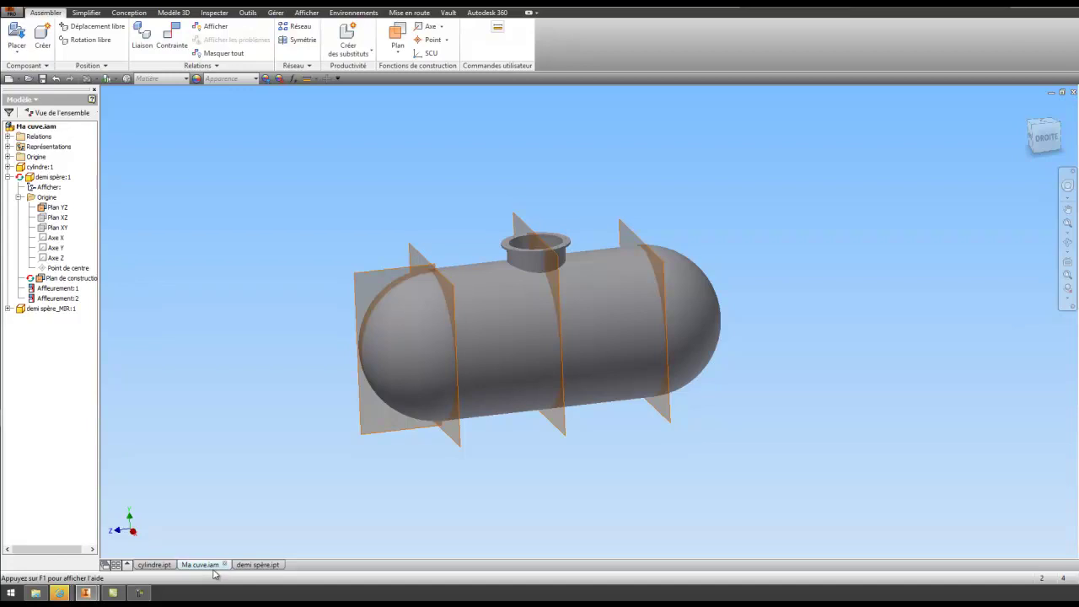
Switch to cylindre.ipt and hide the mid work plane Plan de construction2
click(158, 565)
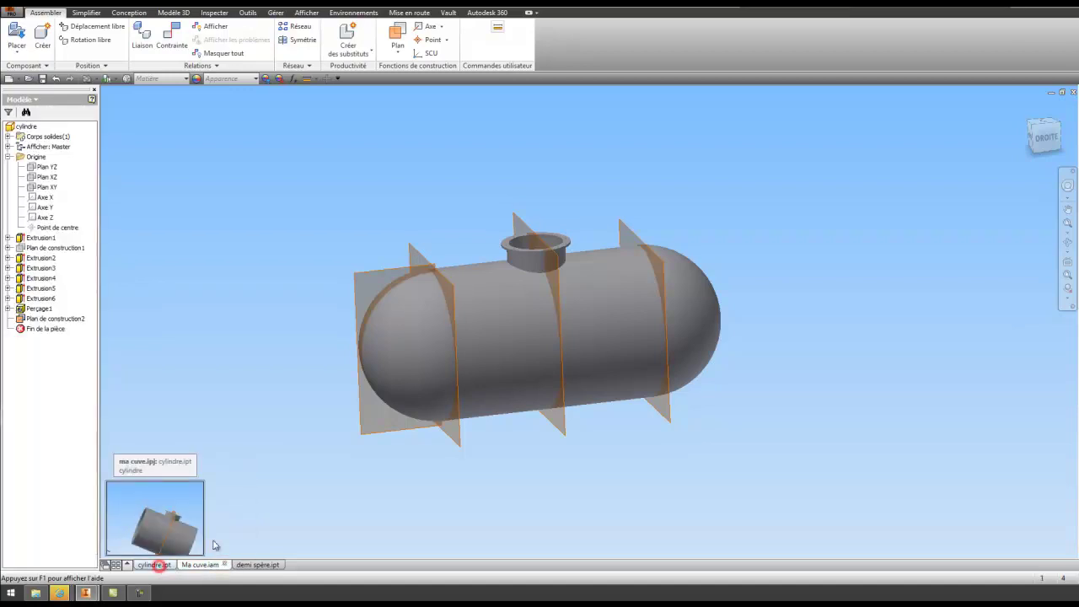
shift+middle_drag(405, 489, 494, 433)
right_click(491, 433)
click(414, 433)
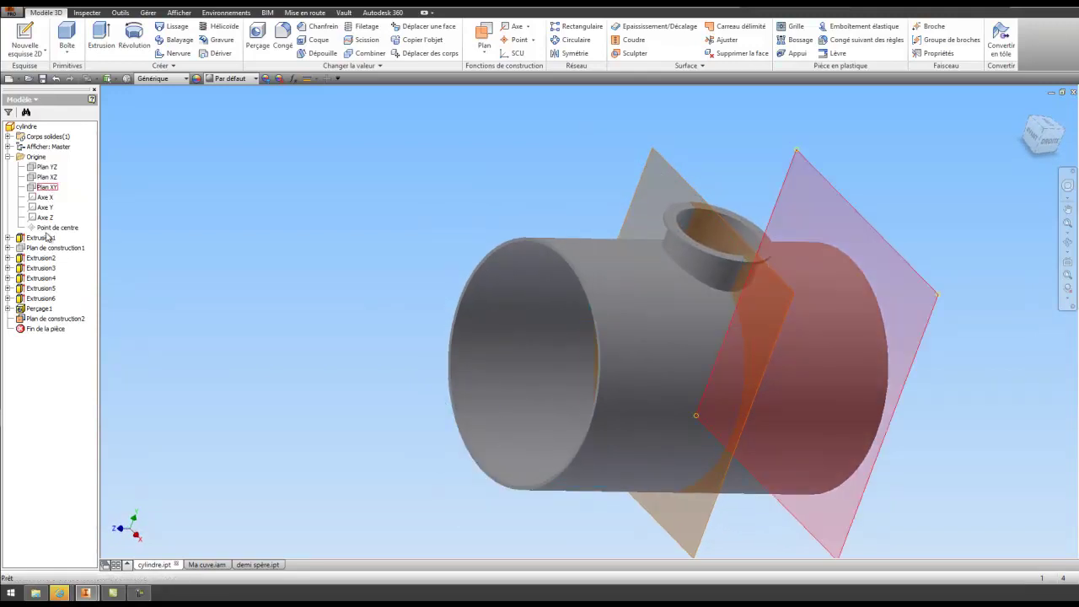
right_click(46, 318)
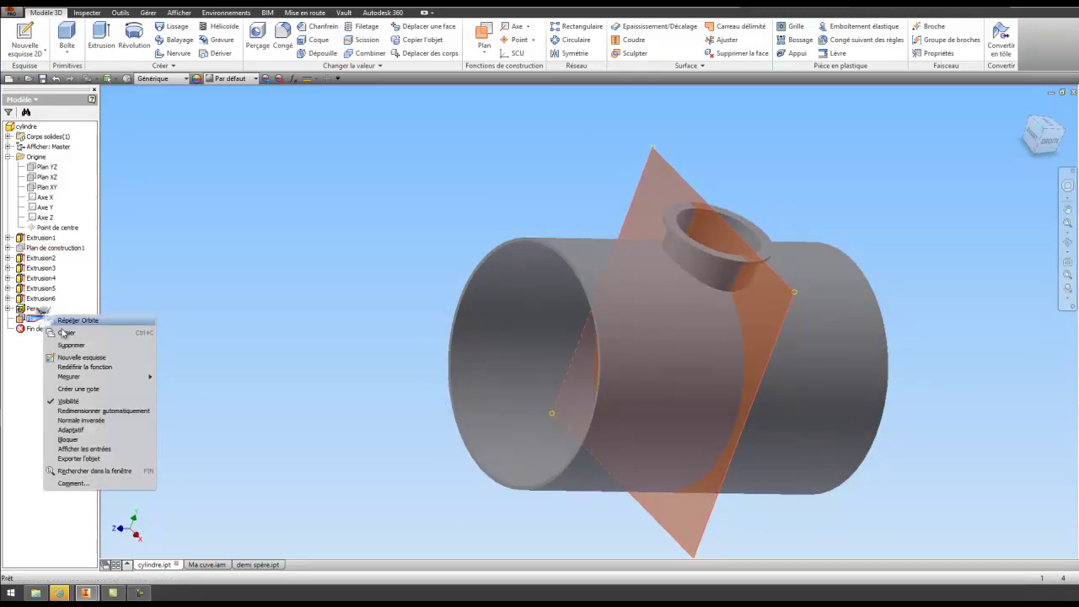
click(69, 401)
Start a new 2D sketch on the ring-shaped end face of the cylinder
shift+middle_drag(468, 402, 462, 379)
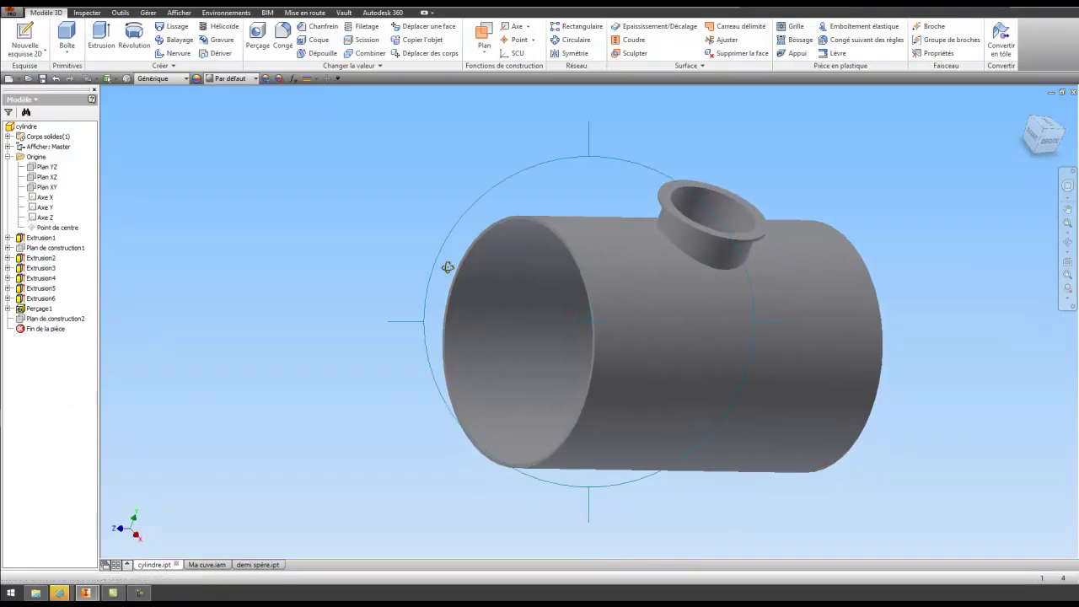
drag(415, 260, 402, 308)
right_click(410, 309)
click(334, 309)
click(25, 38)
scroll(532, 240, up, 5)
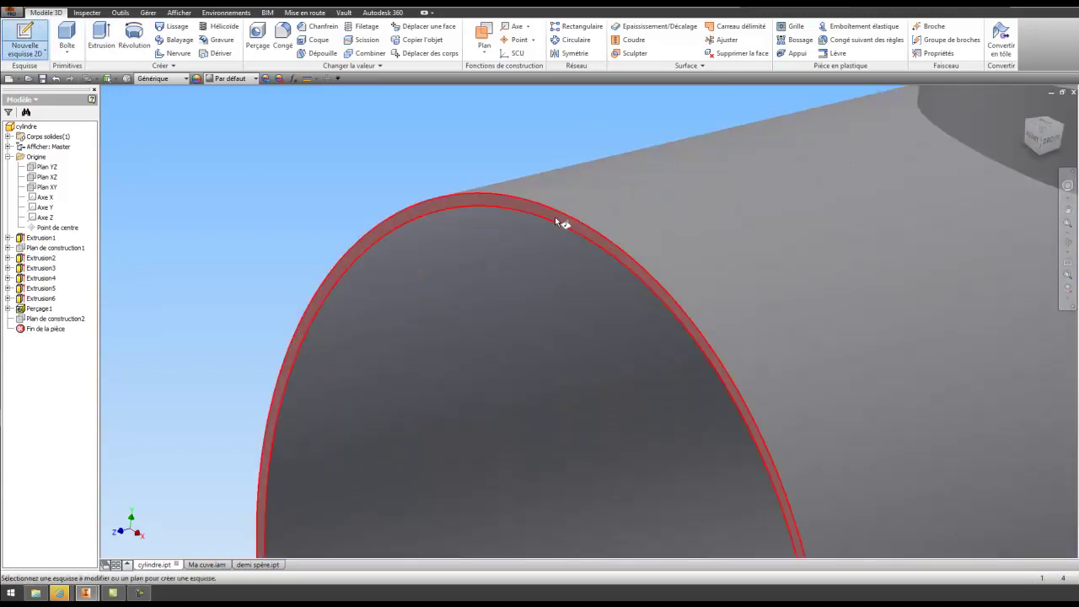
click(557, 220)
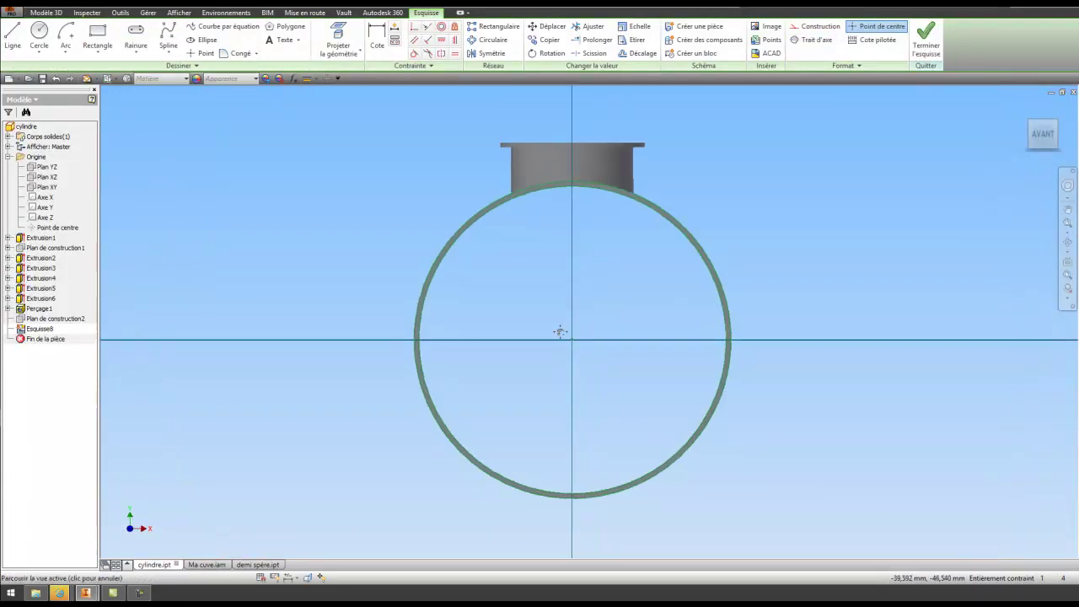
Draw a horizontal construction line through the centre, spanning the cylinder's inner diameter
mouse_move(411, 348)
middle_down()
mouse_move(418, 281)
mouse_move(397, 366)
middle_up()
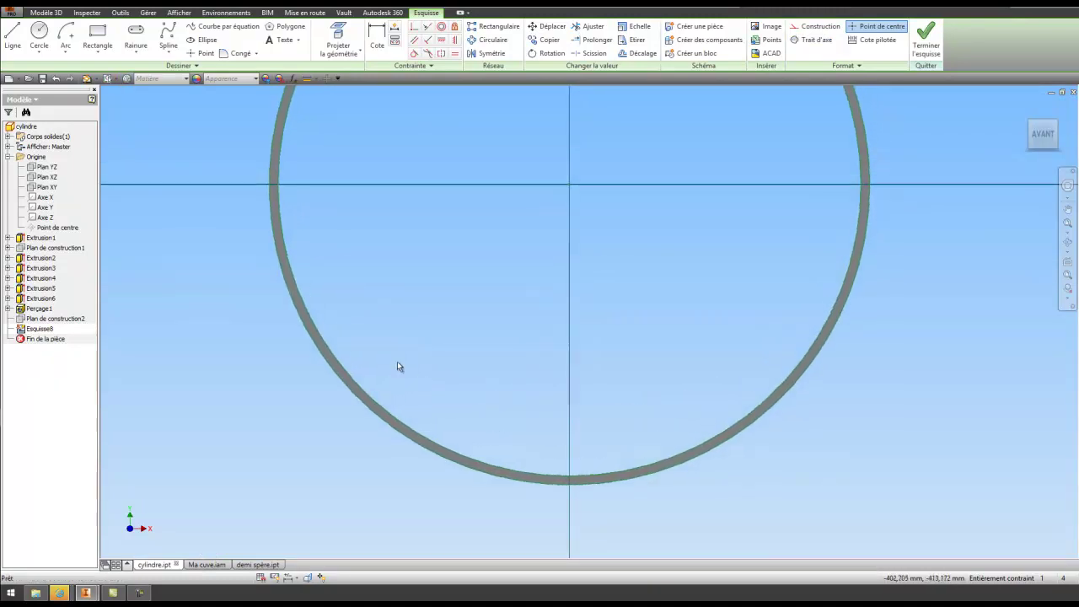
click(821, 32)
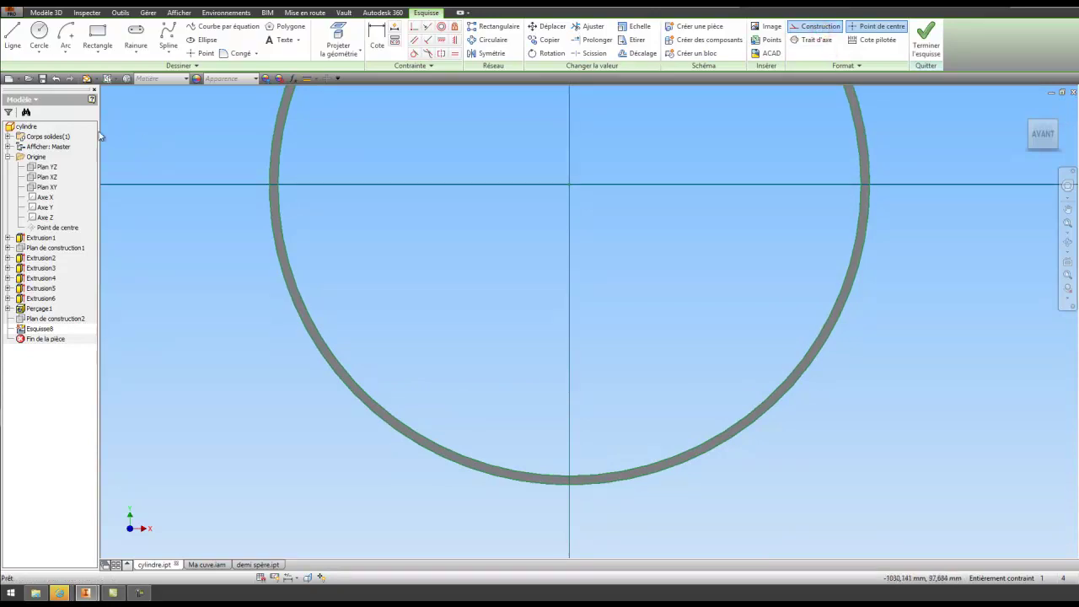
click(12, 34)
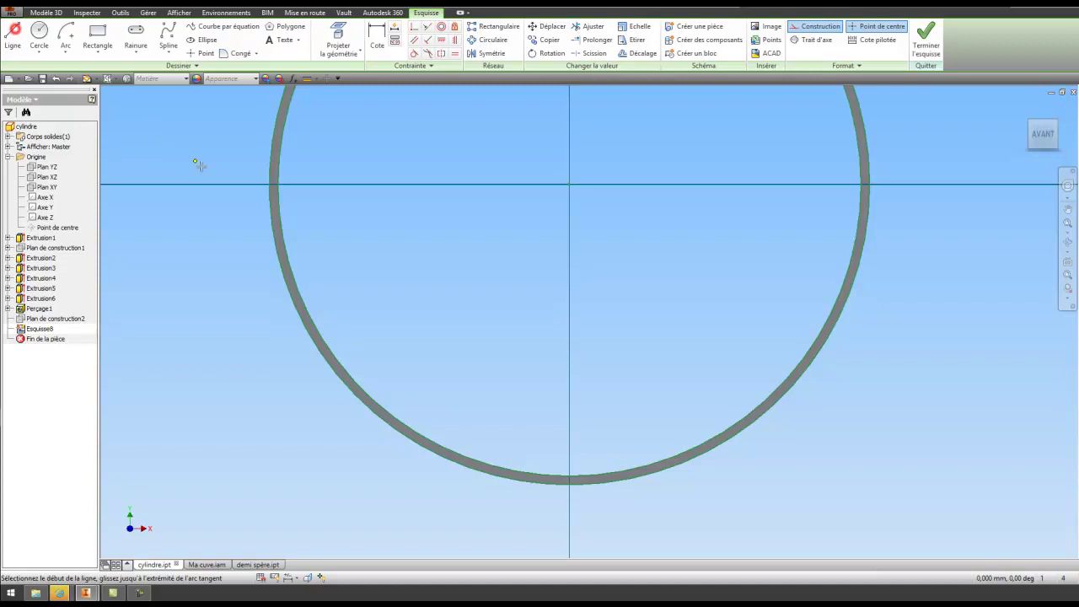
click(277, 183)
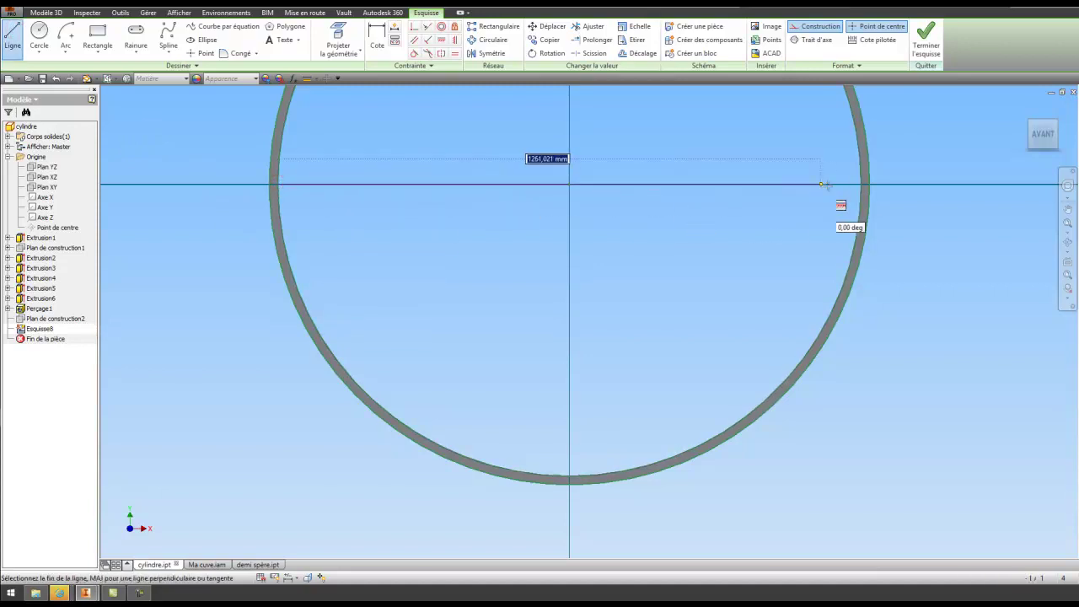
double_click(861, 184)
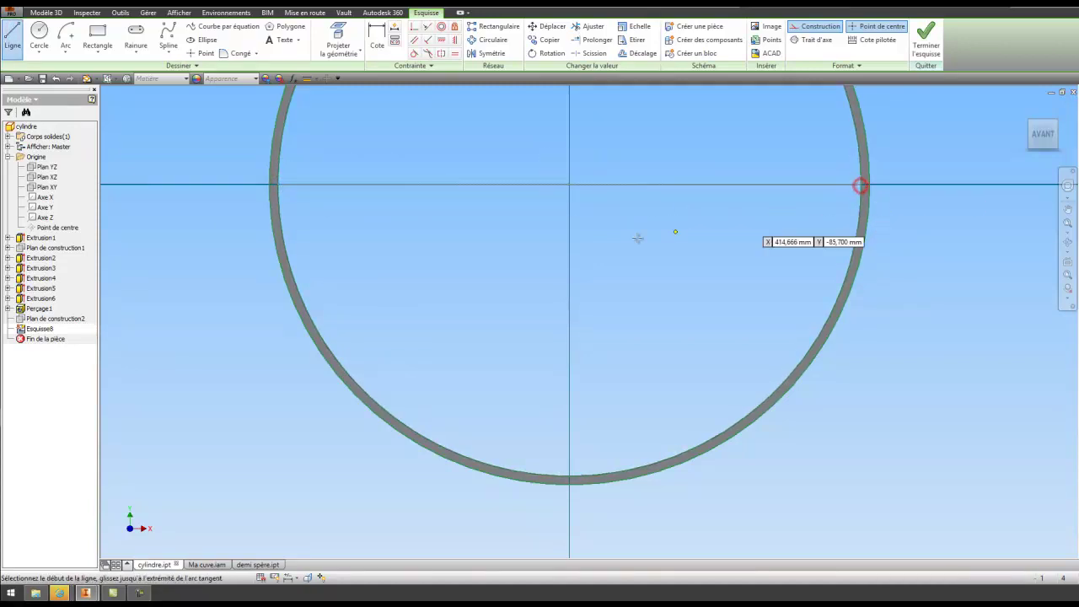
Draw two construction lines from the centre past the wall, down-left at about 43° and down-right at about 42° below horizontal
click(569, 184)
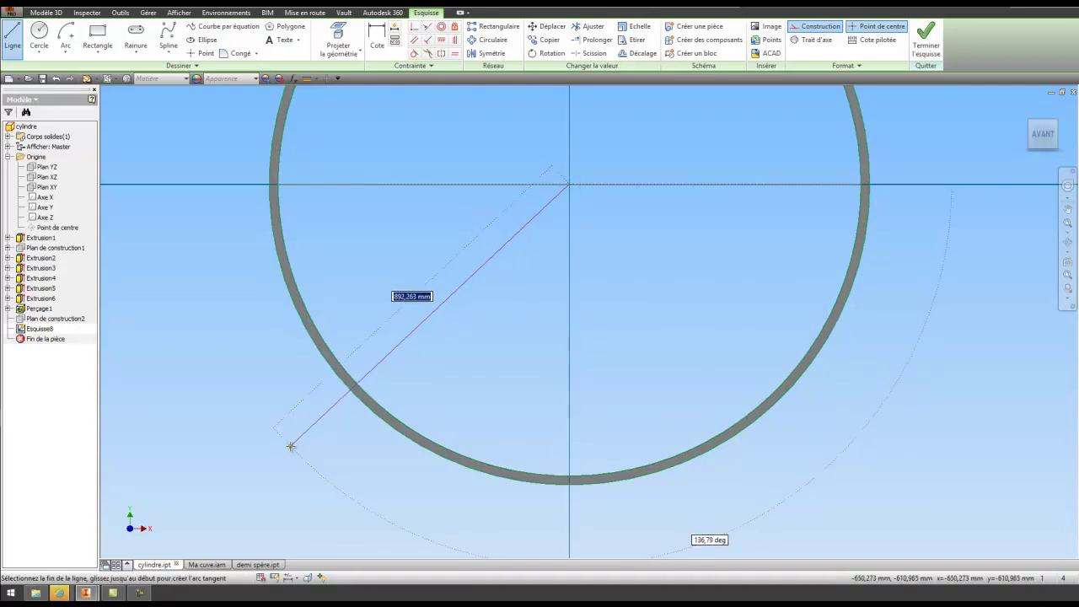
click(284, 449)
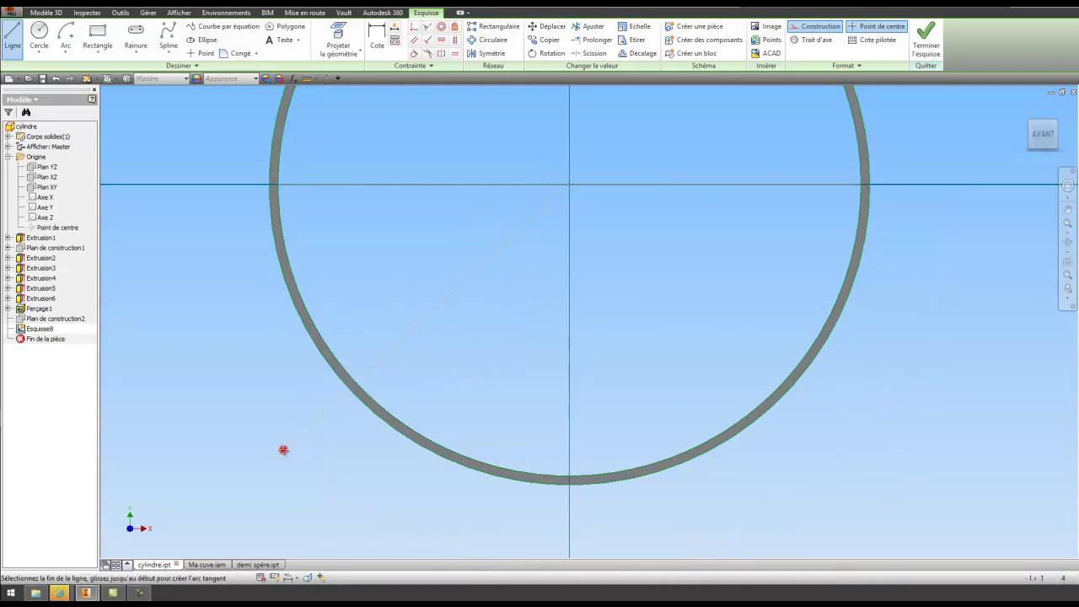
right_click(469, 389)
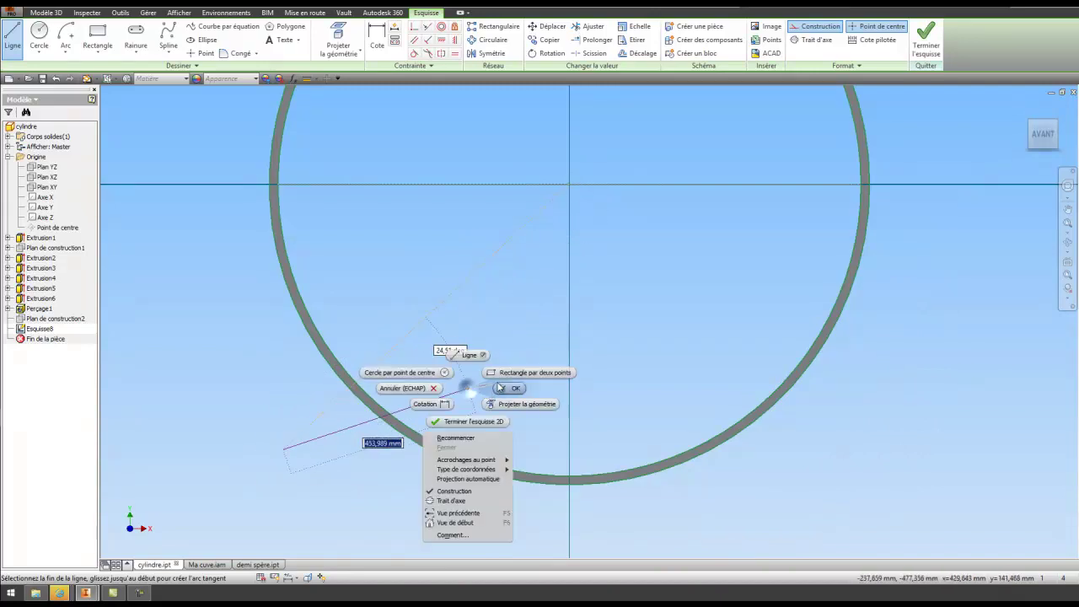
click(475, 354)
click(12, 34)
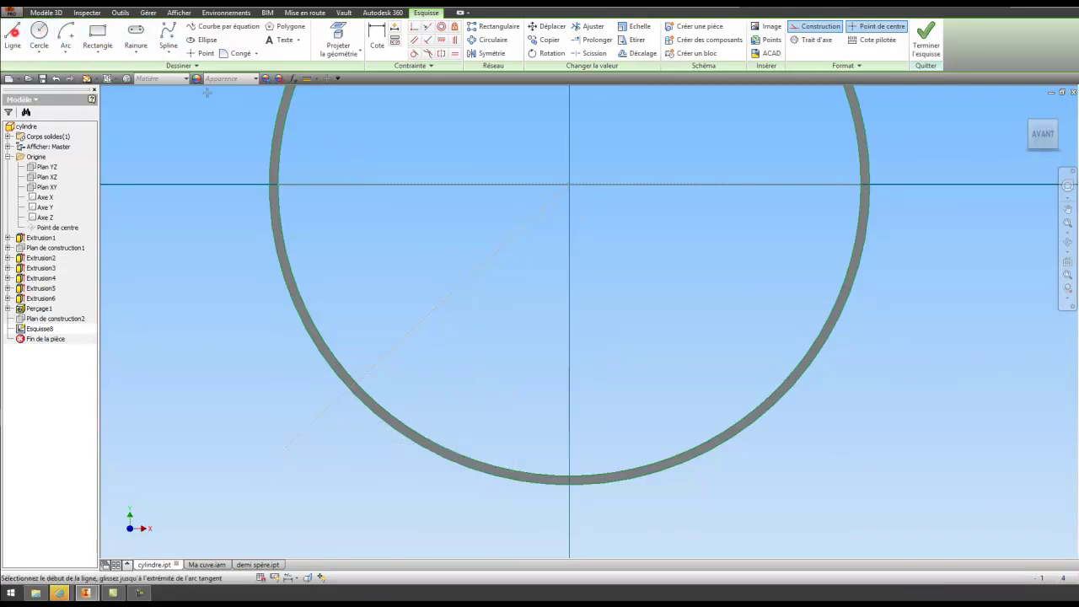
click(570, 184)
right_click(829, 420)
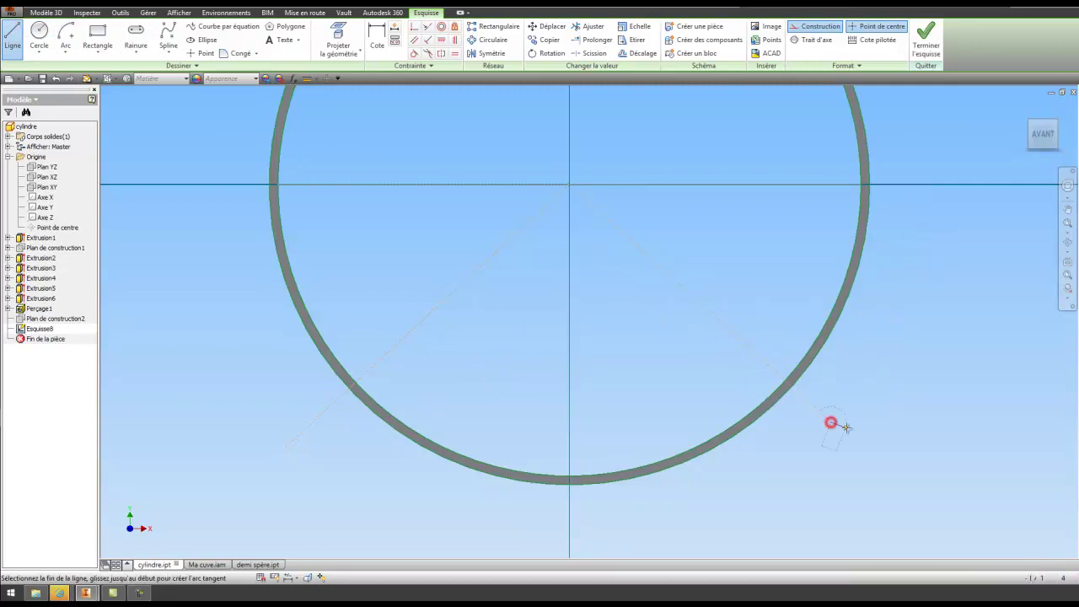
click(903, 424)
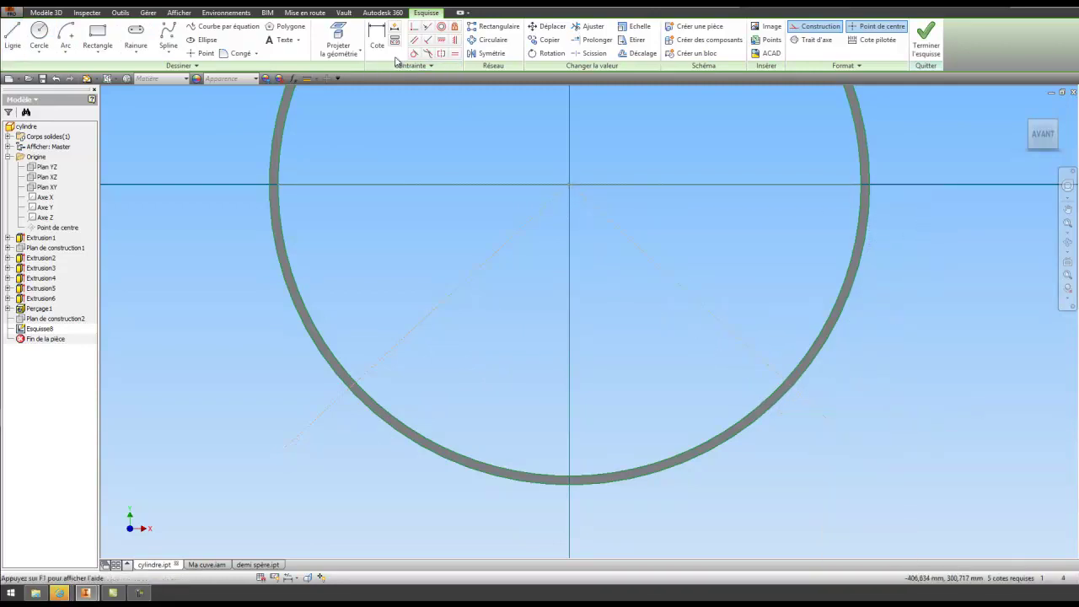
Dimension the angle between the lower-right construction line and the horizontal line at 45°
click(377, 38)
click(633, 245)
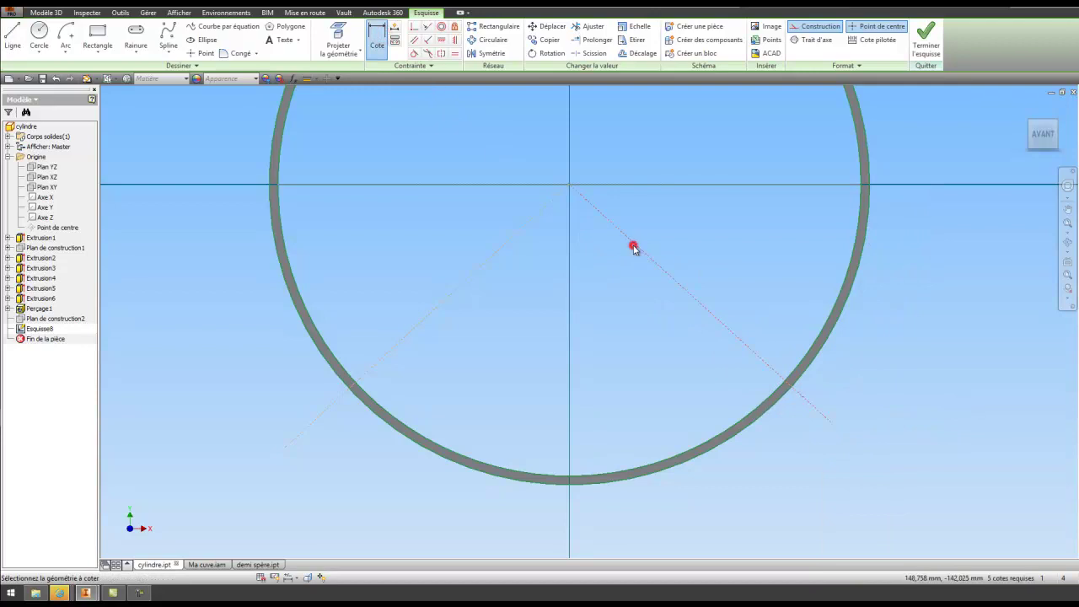
click(658, 185)
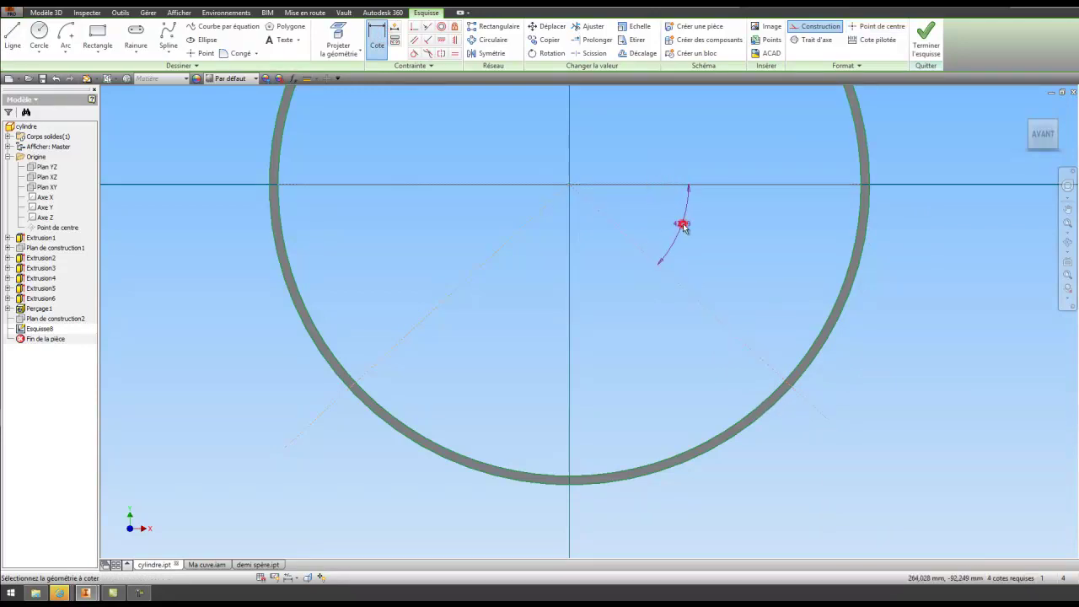
click(683, 226)
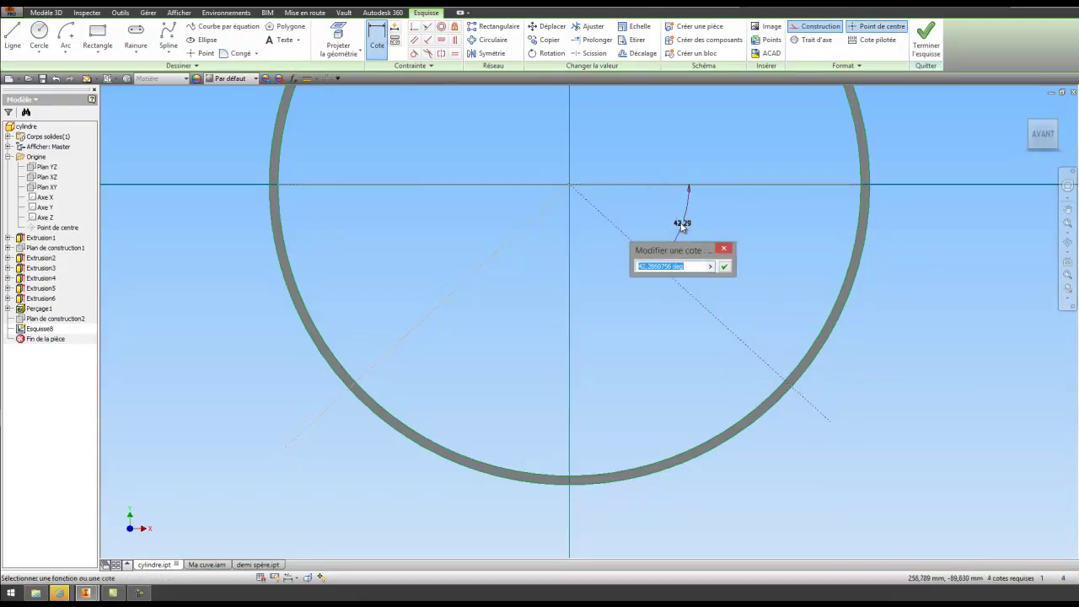
text(45)
key(Return)
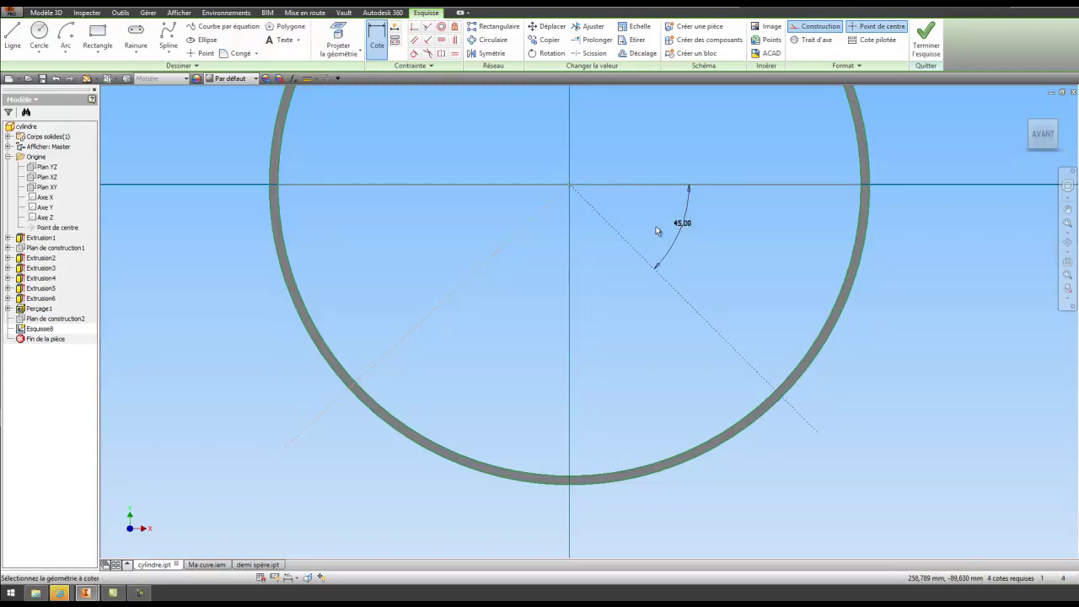
Dimension the angle between the lower-left construction line and the horizontal line at 45°
click(495, 259)
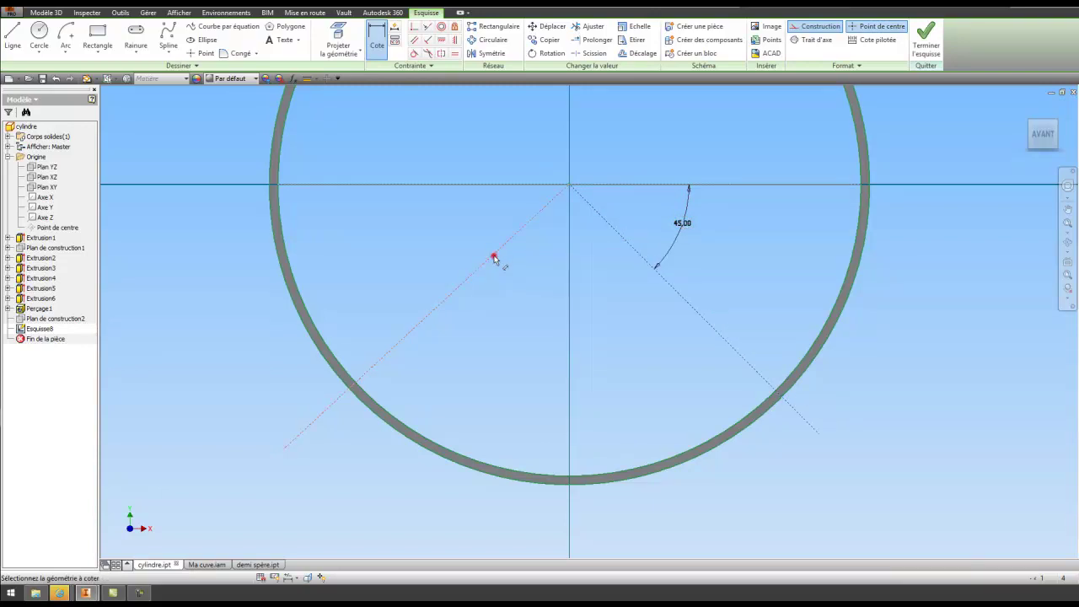
click(475, 185)
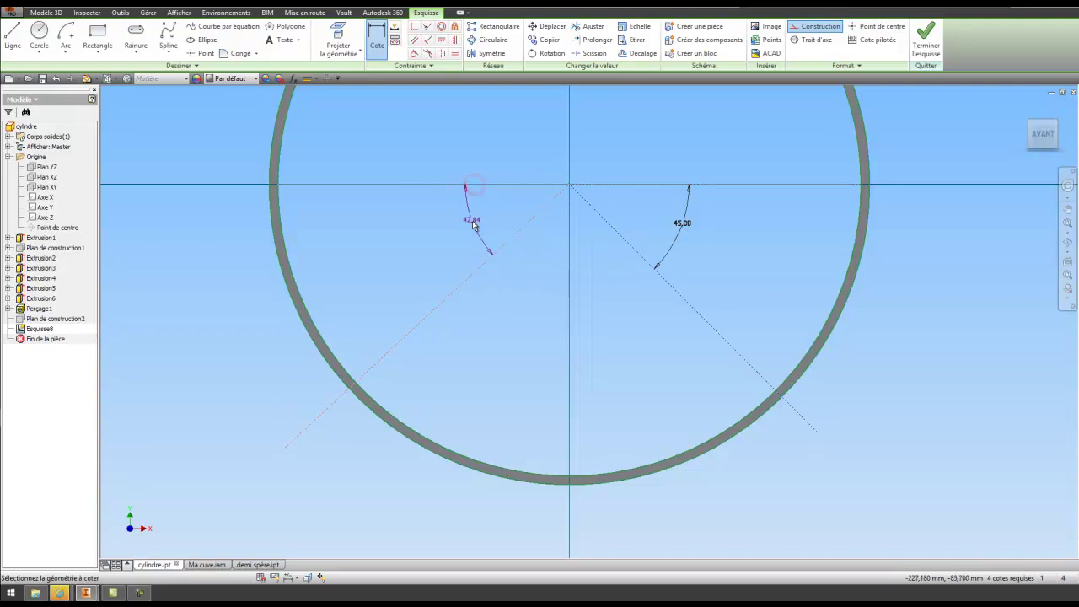
click(473, 223)
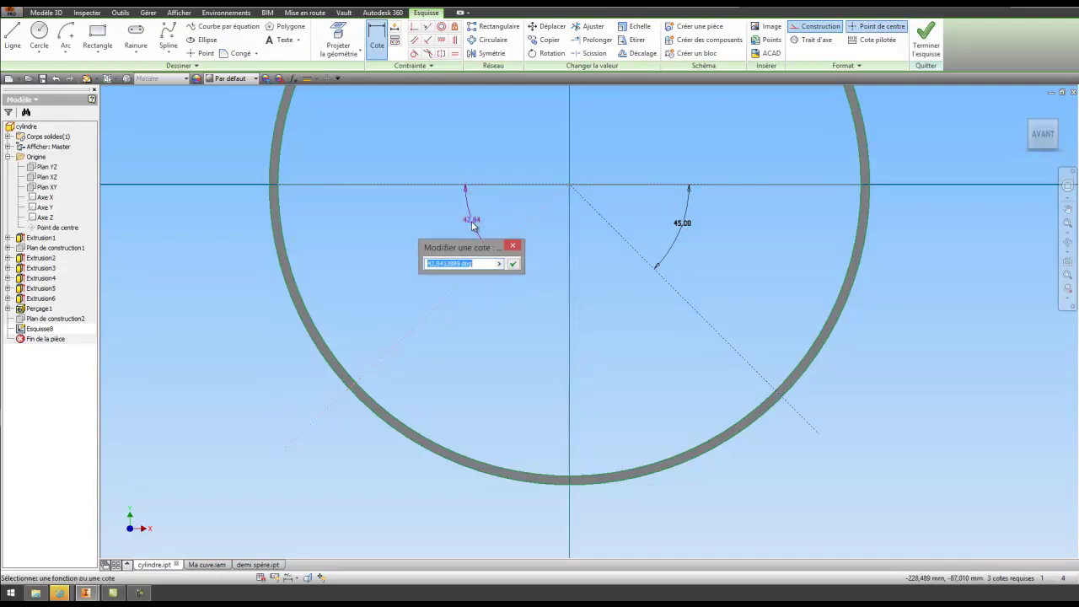
text(45)
key(Return)
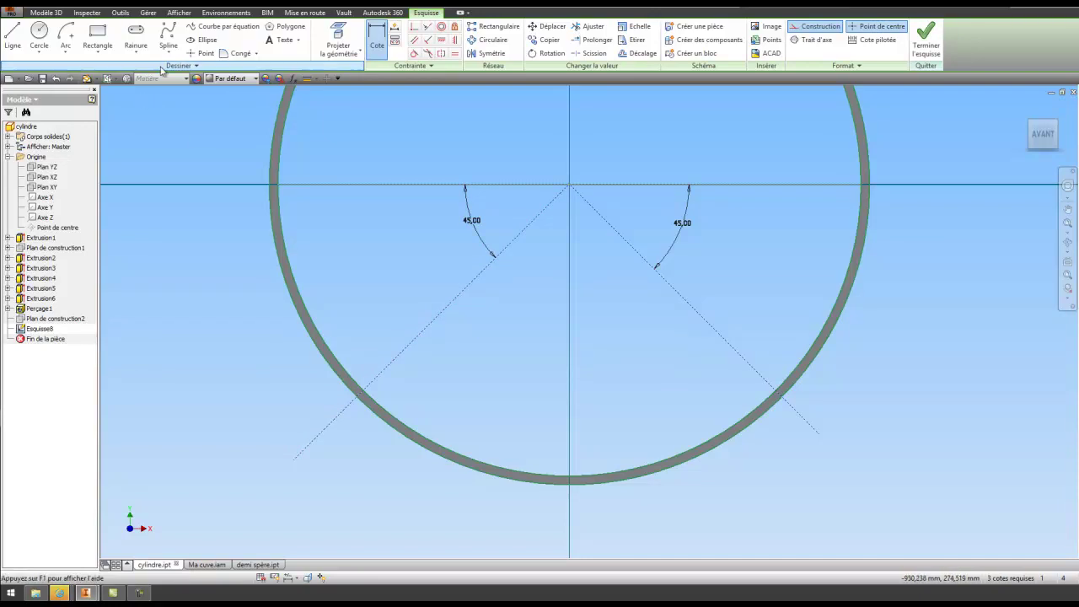
Place sketch points where the two 45° construction lines cross the cylinder's outer circle
click(203, 53)
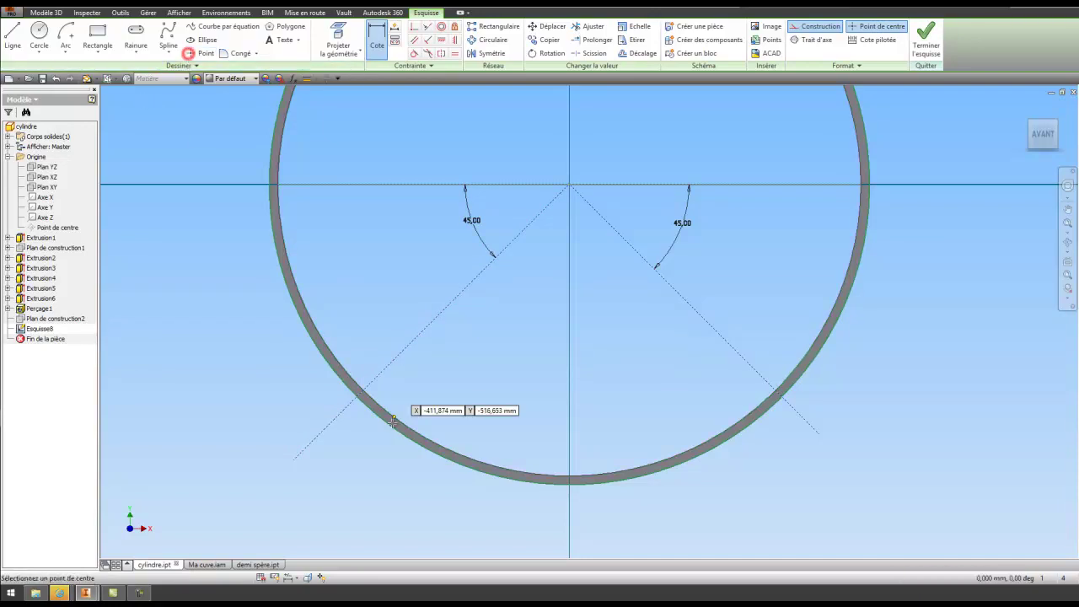
click(357, 396)
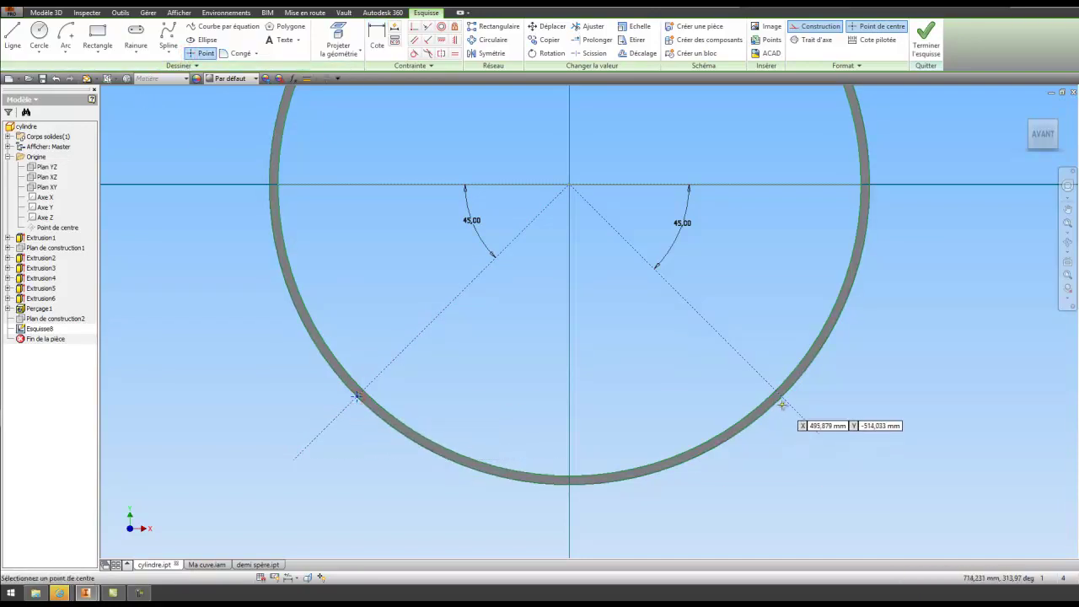
click(782, 397)
right_click(598, 340)
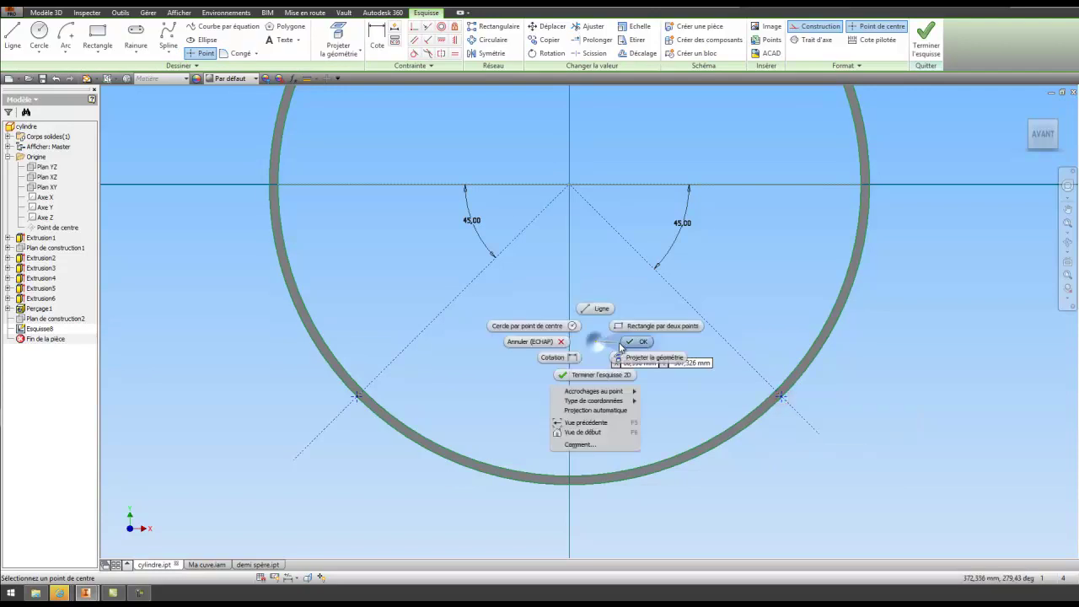
click(627, 340)
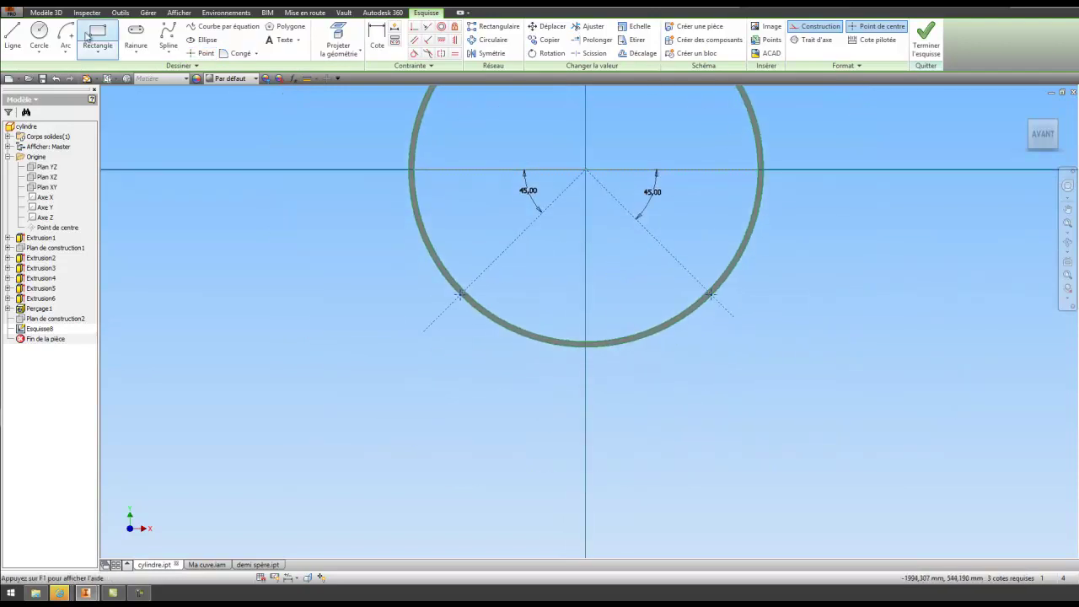
Draw a solid-line U-shaped profile below the cylinder between the two points, with vertical legs 400 mm long and a horizontal base
click(812, 26)
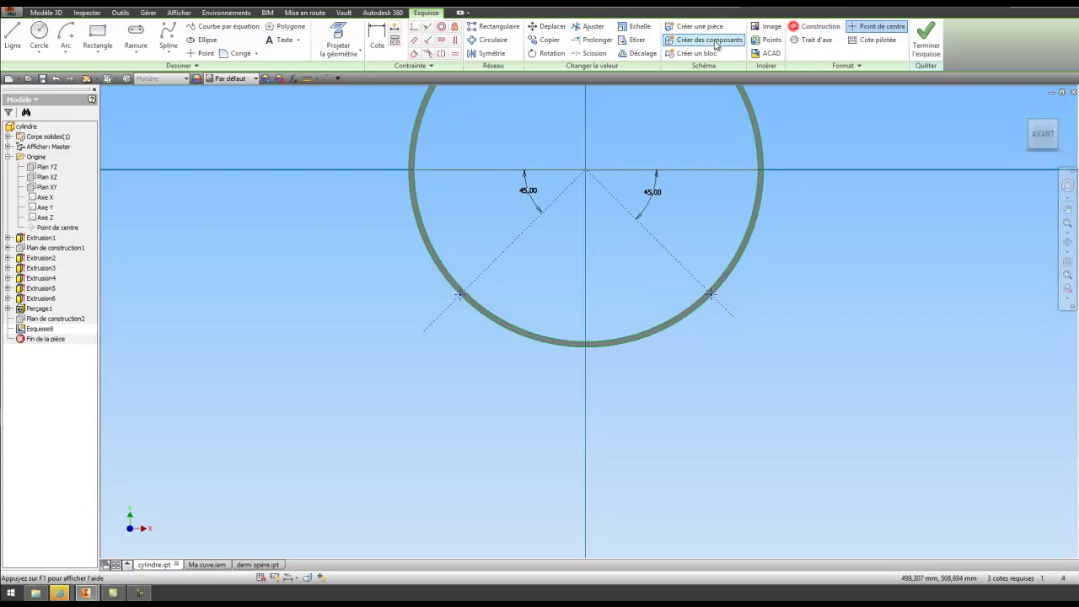
click(15, 39)
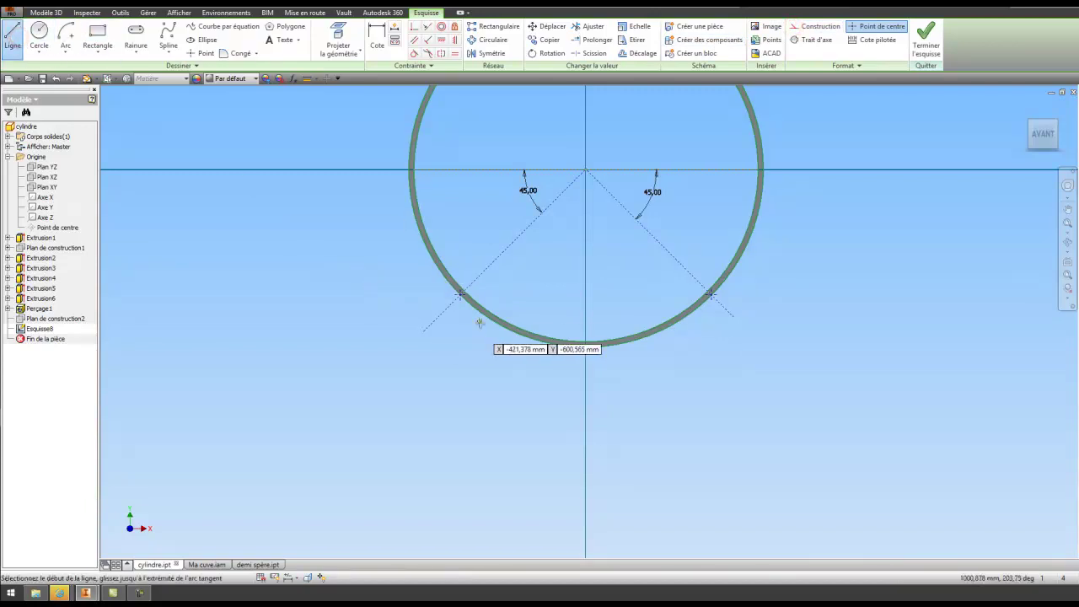
click(460, 294)
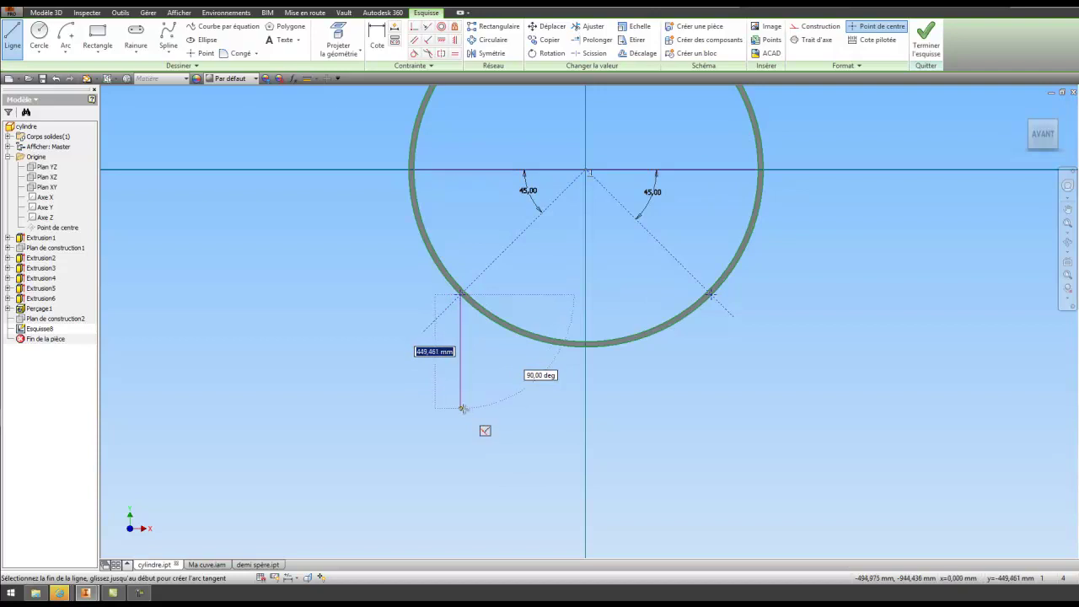
text(400)
key(Return)
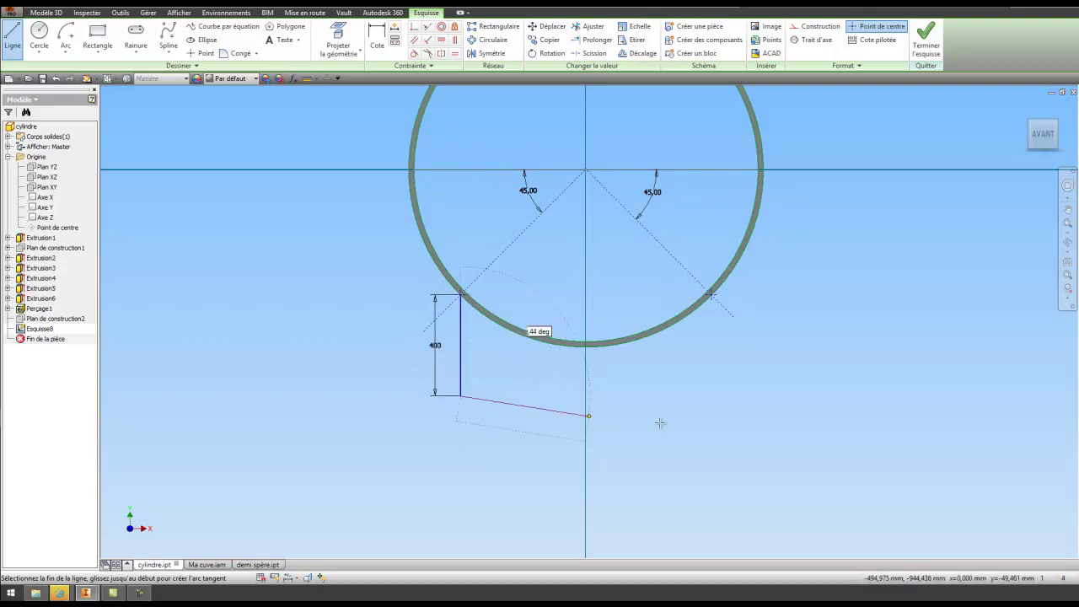
click(711, 396)
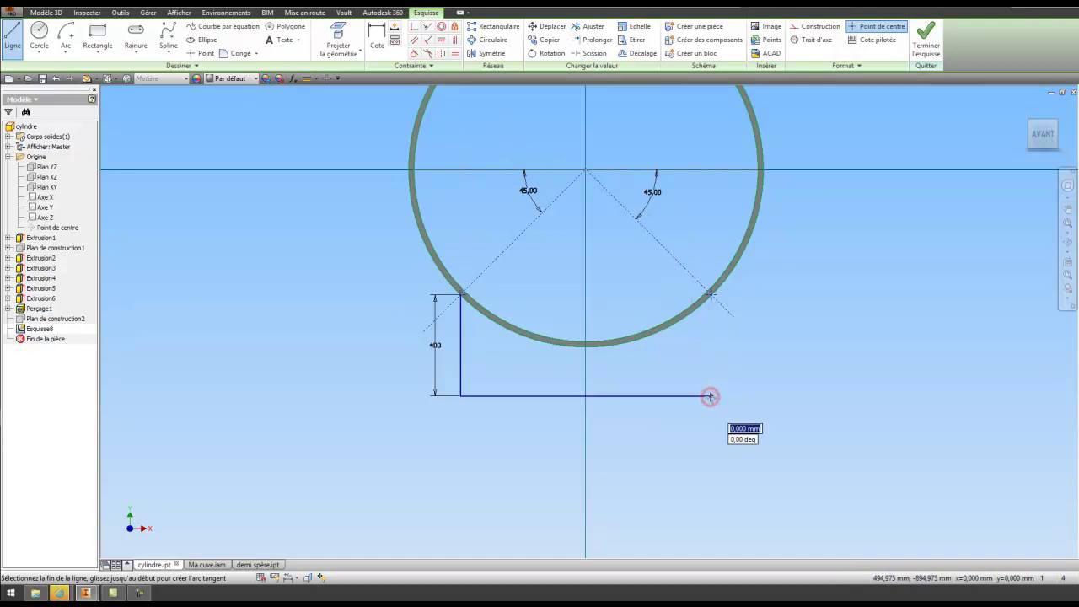
click(711, 295)
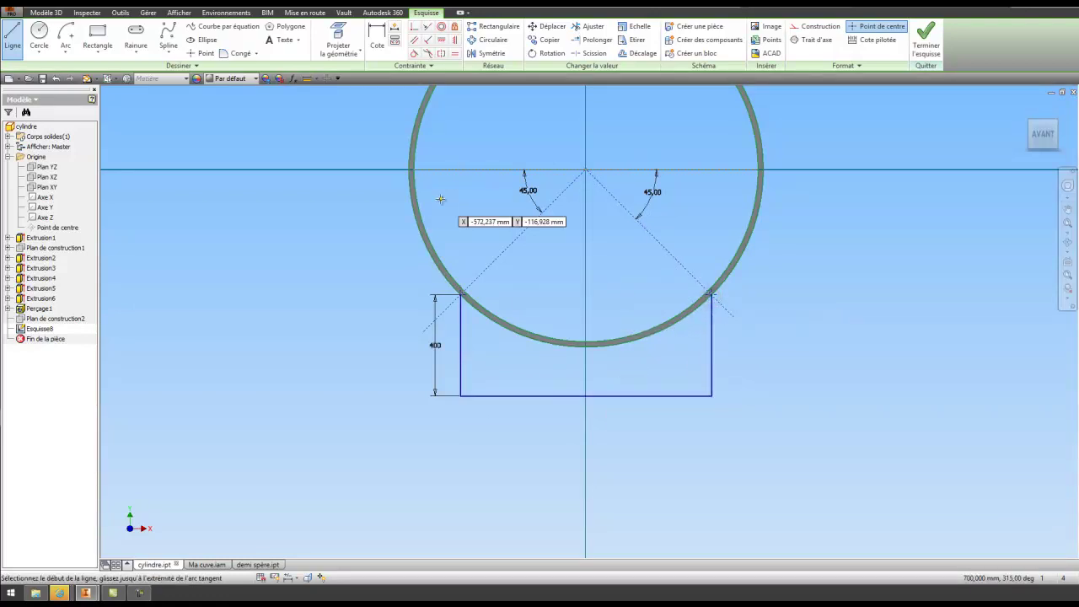
right_click(309, 209)
click(357, 208)
Offset the U-shaped profile inward by about 48 mm
click(429, 92)
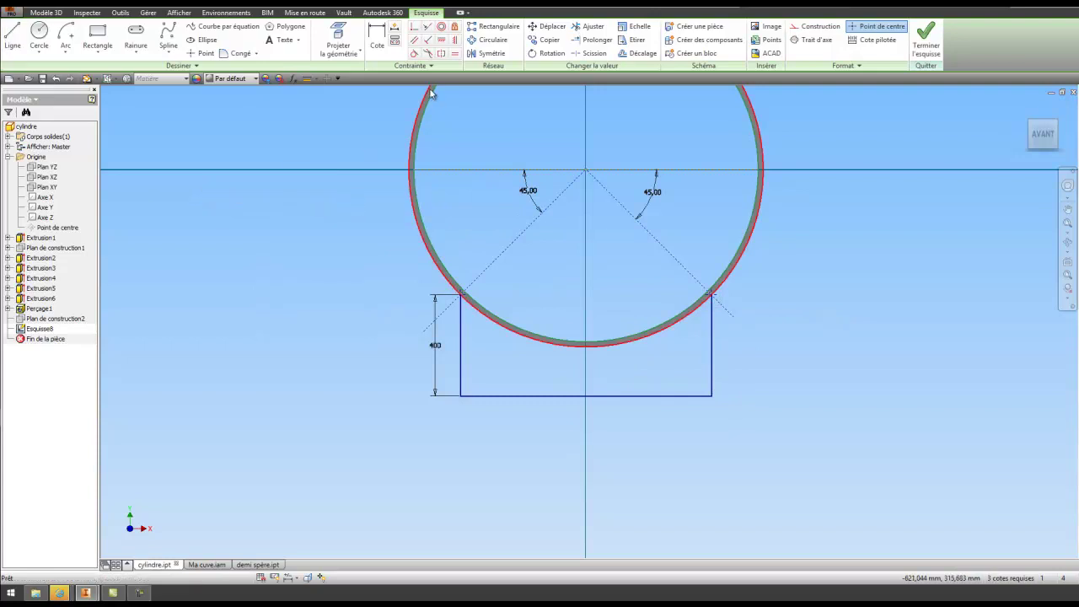
click(626, 53)
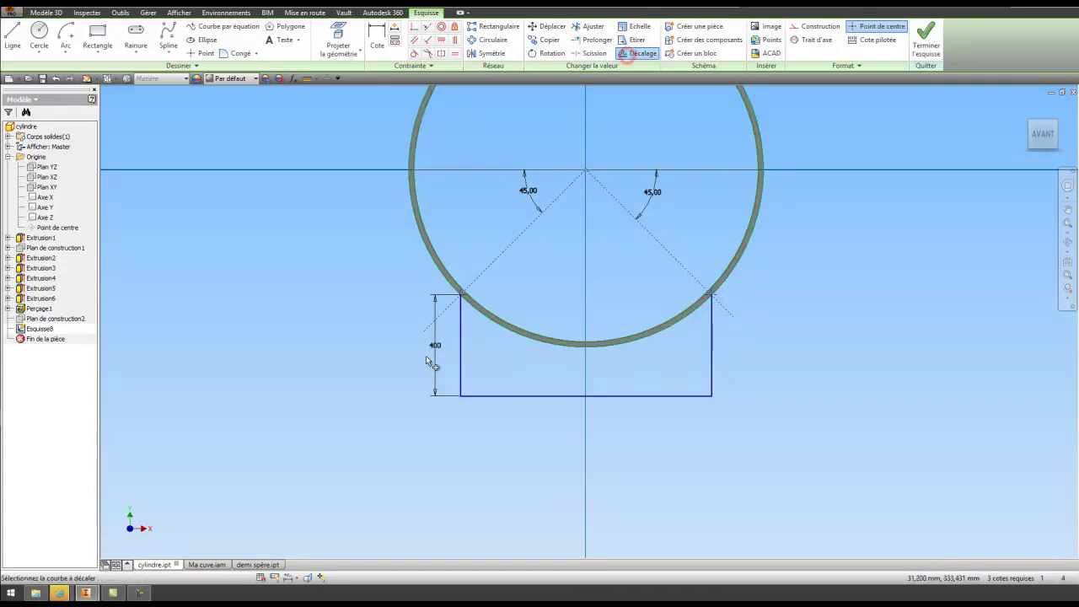
click(474, 396)
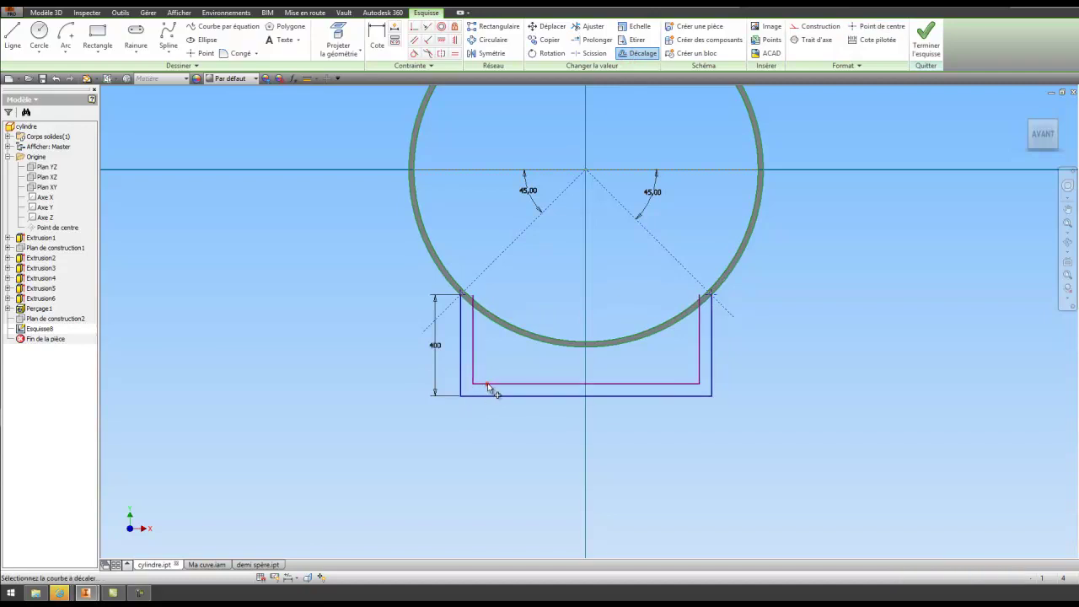
click(487, 384)
right_click(510, 426)
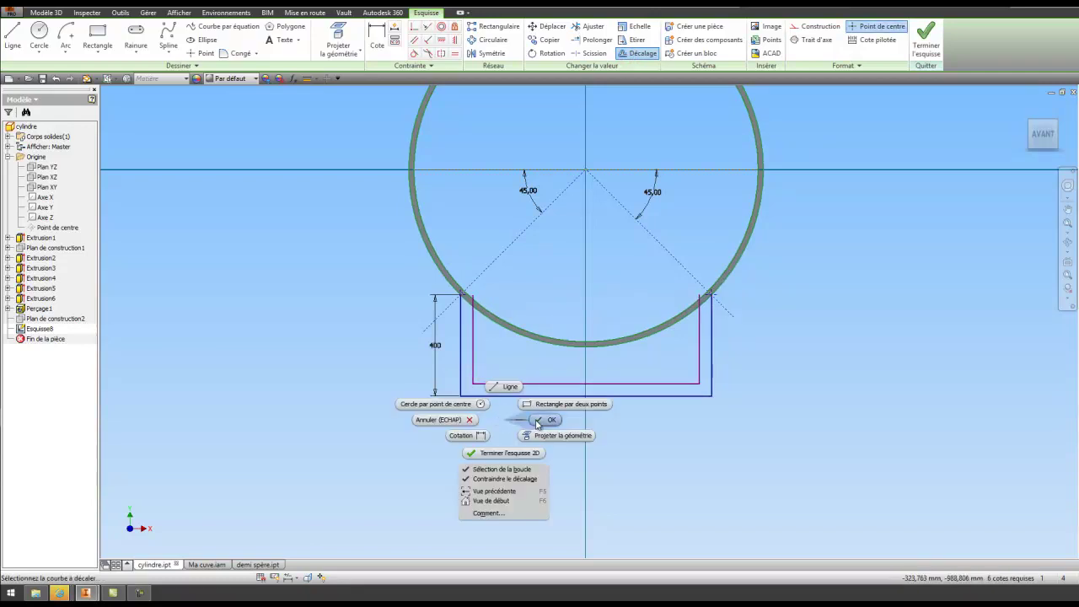
click(531, 419)
Dimension the gap between the outer and inner base lines of the U-shaped profile at 30 mm
click(379, 42)
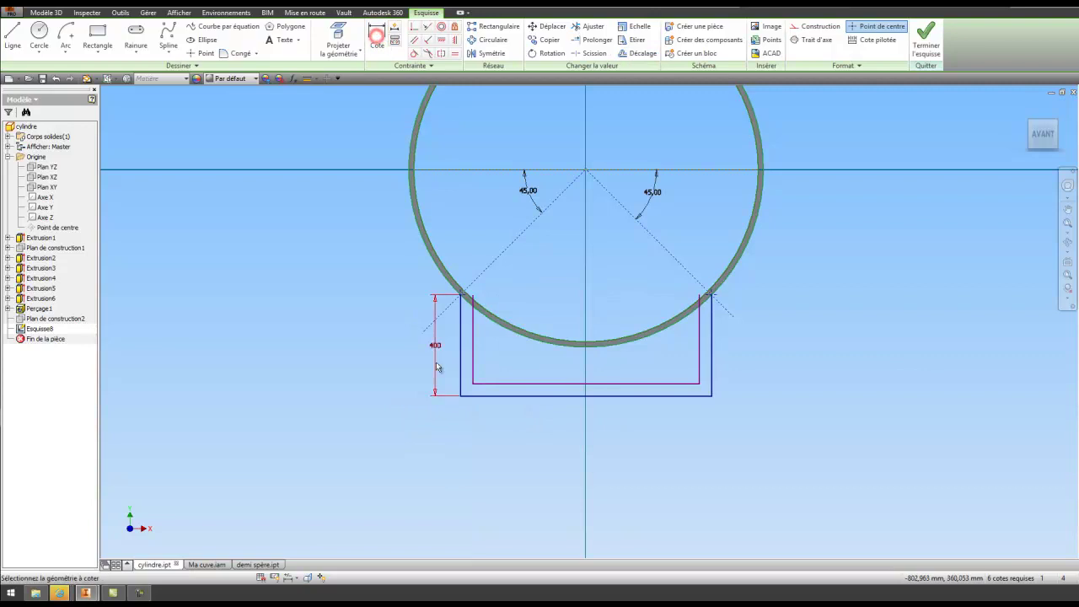
click(487, 395)
click(488, 384)
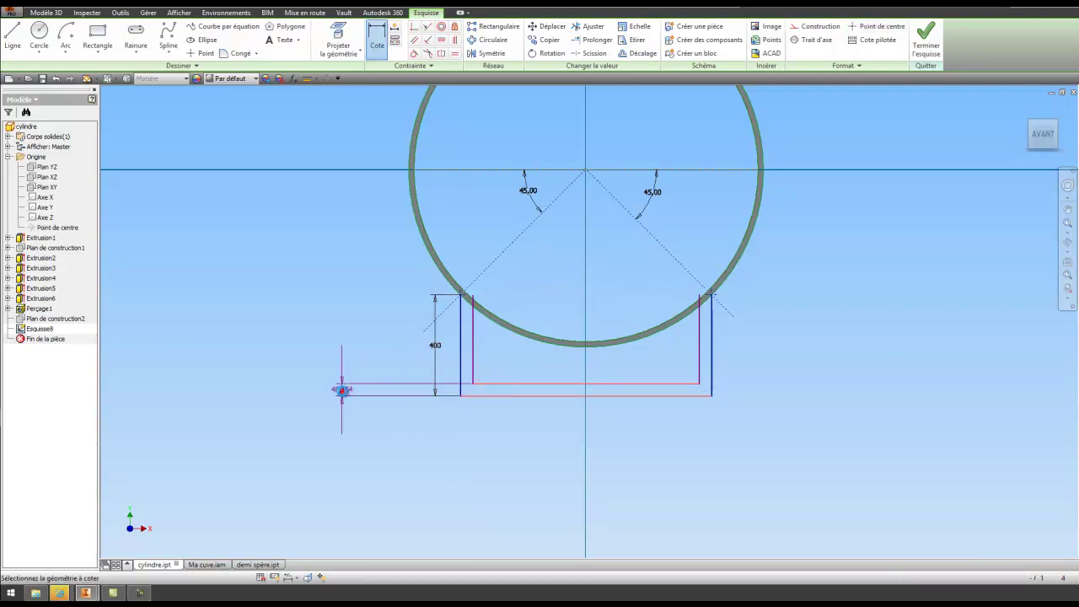
click(343, 395)
click(343, 395)
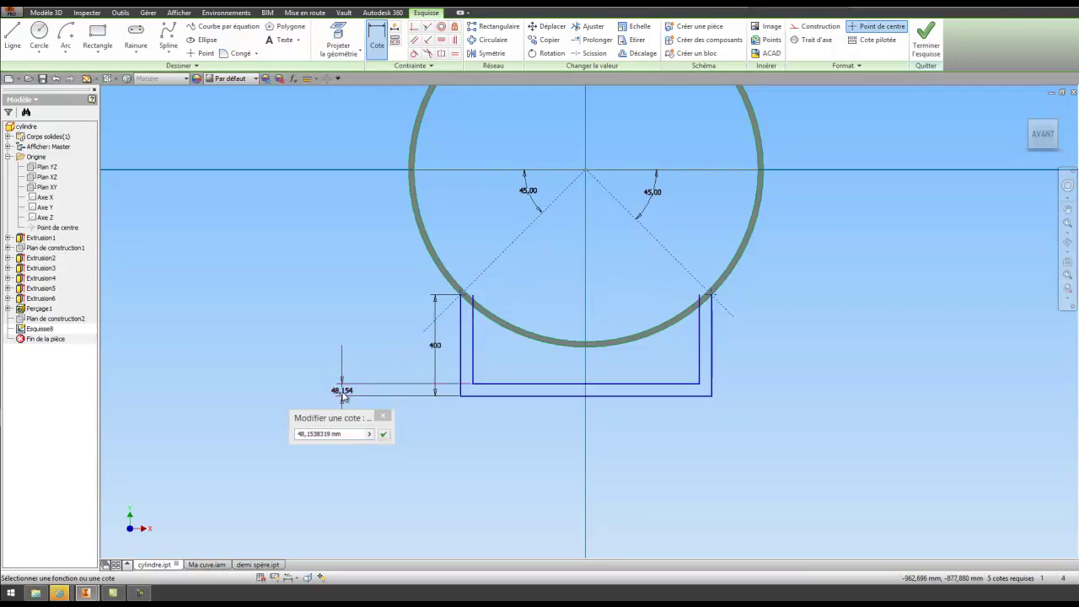
click(342, 433)
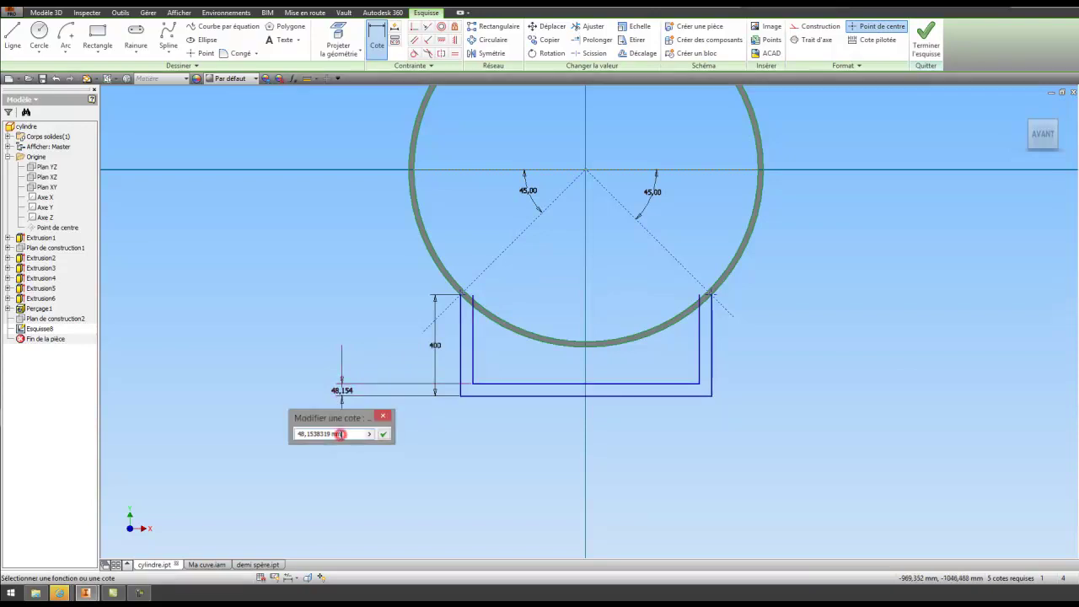
text(30)
key(Return)
scroll(507, 343, down, 3)
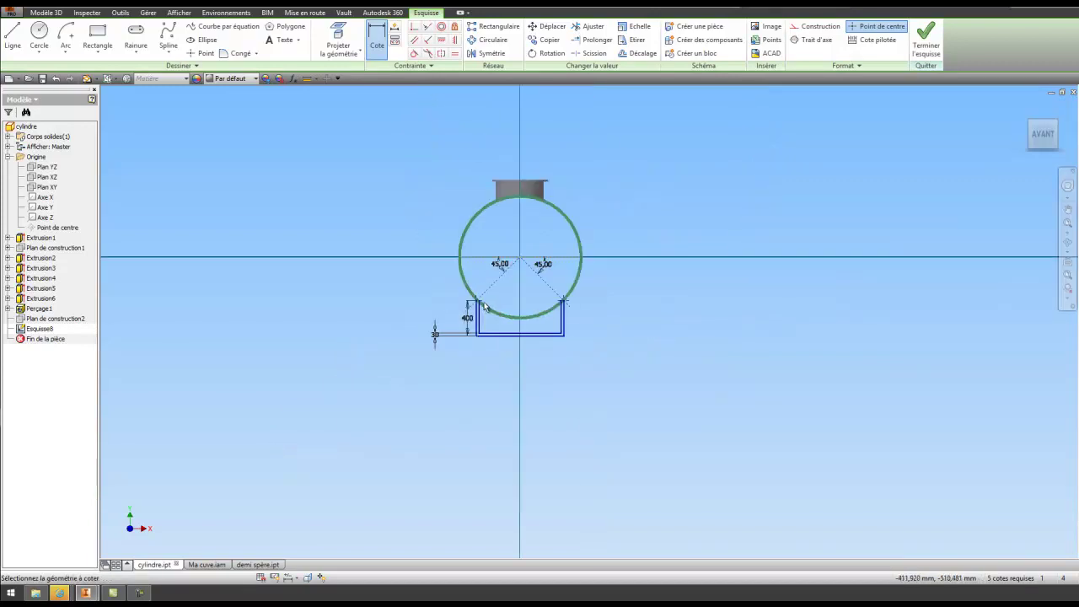
Trim the upper ends of both inner vertical lines back to the cylinder's outer circle
scroll(477, 300, up, 8)
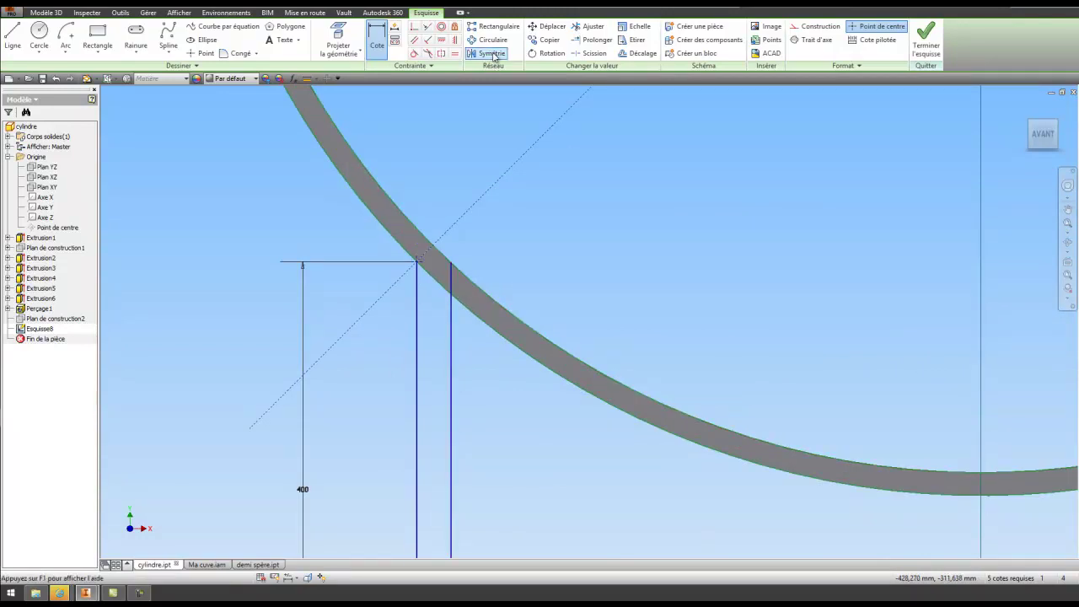
click(595, 27)
click(451, 281)
scroll(628, 300, down, 4)
middle_drag(716, 315, 494, 279)
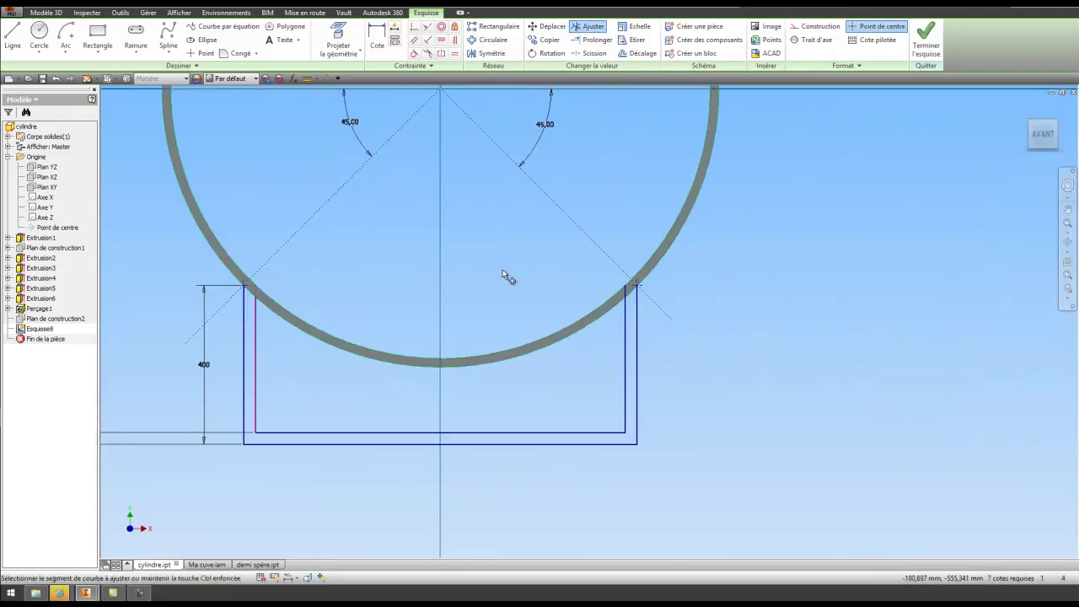
scroll(634, 289, up, 3)
click(621, 292)
scroll(504, 267, down, 2)
Project the cylinder's outer circular edge into the sketch and finish the sketch
click(338, 43)
click(306, 360)
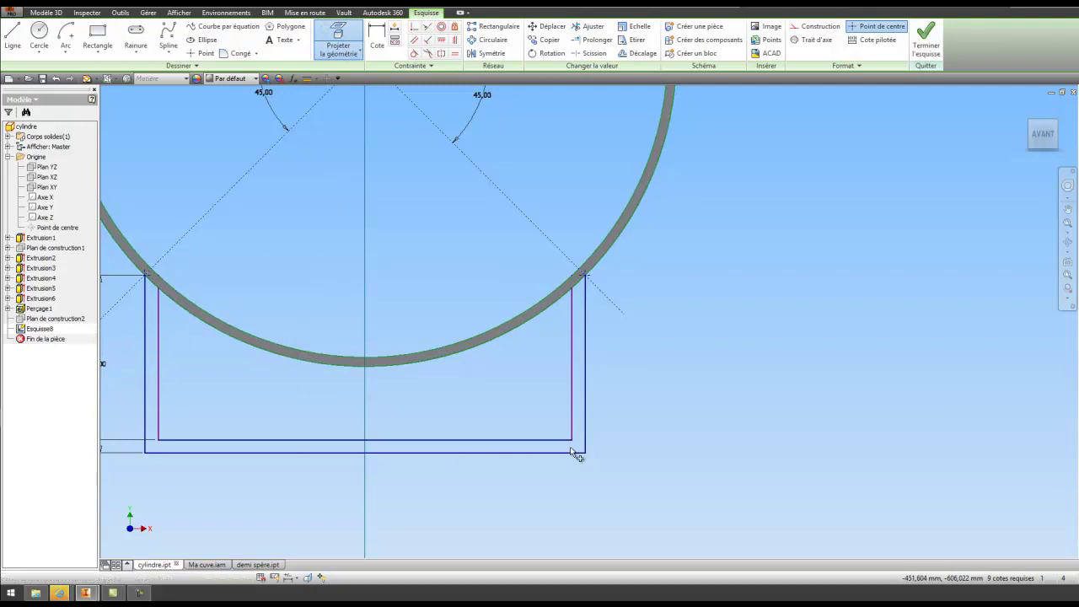
click(921, 51)
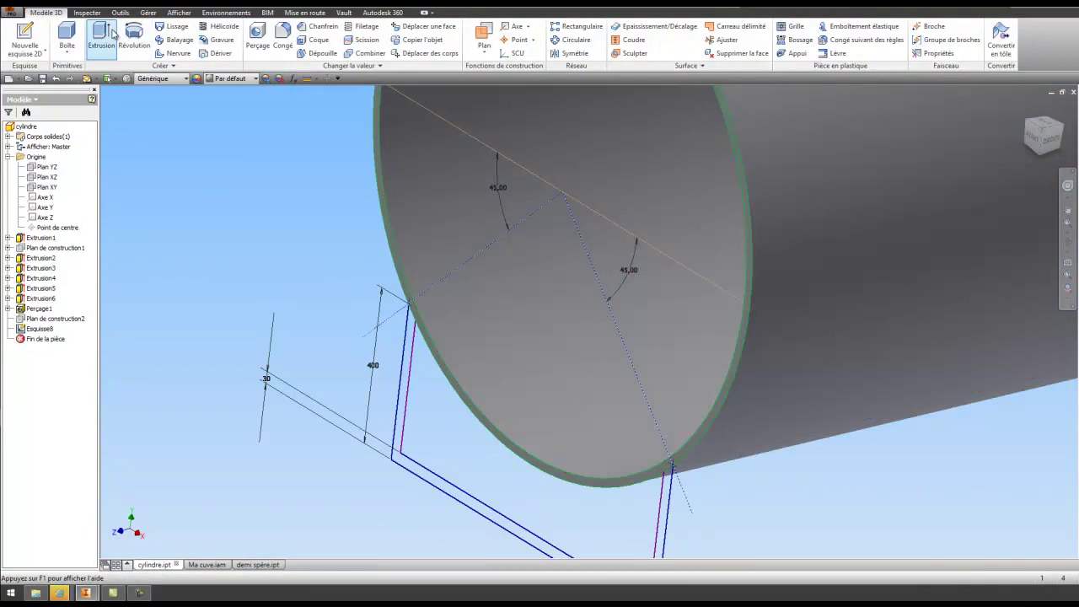
Extrude the U-shaped support profile 200 mm in the reversed direction, back along the underside of the cylinder
click(101, 35)
click(408, 362)
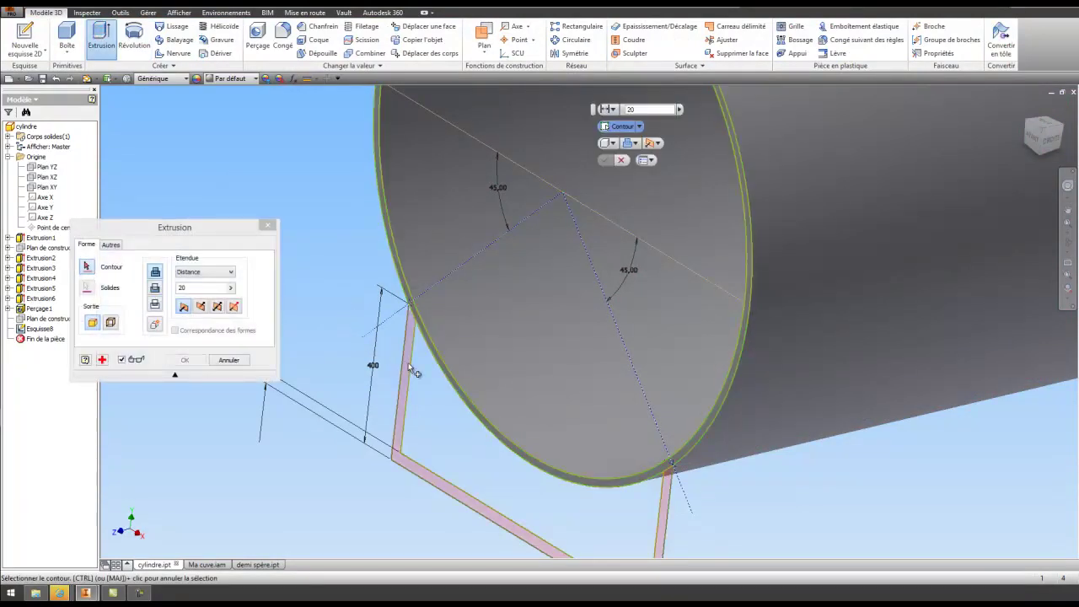
click(202, 308)
click(194, 289)
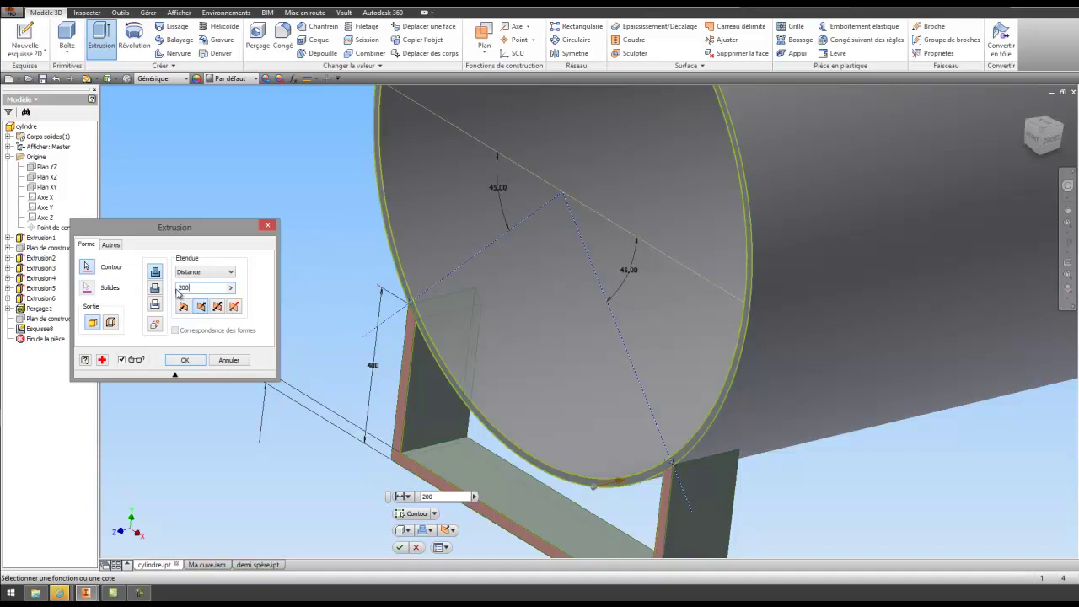
click(185, 361)
Make the work plane Plan de construction2 at the middle of the cylinder visible
shift+middle_drag(391, 370, 424, 369)
right_click(424, 369)
click(388, 358)
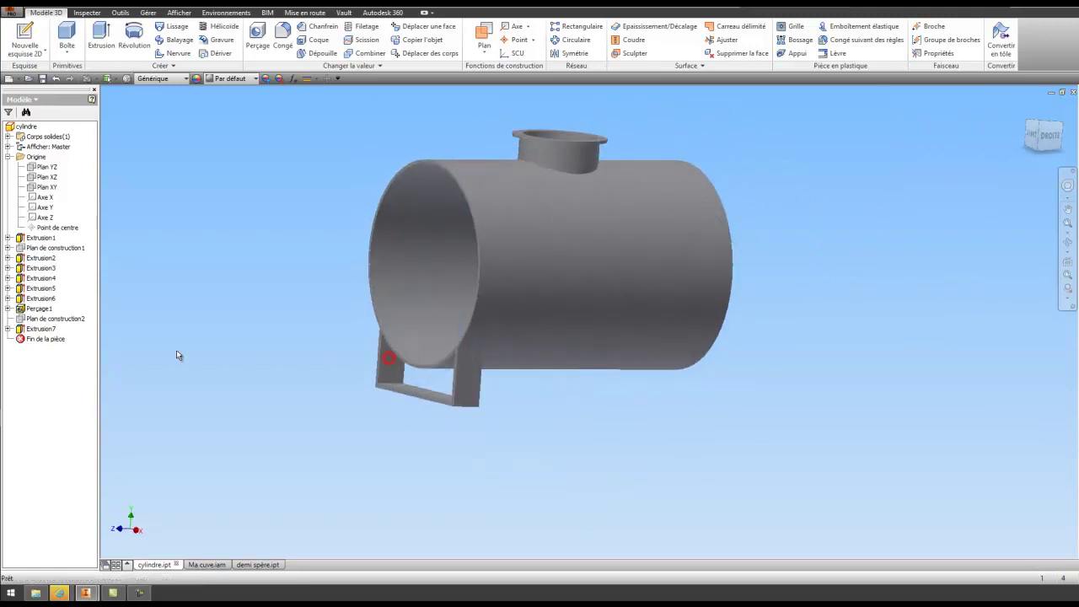
right_click(48, 320)
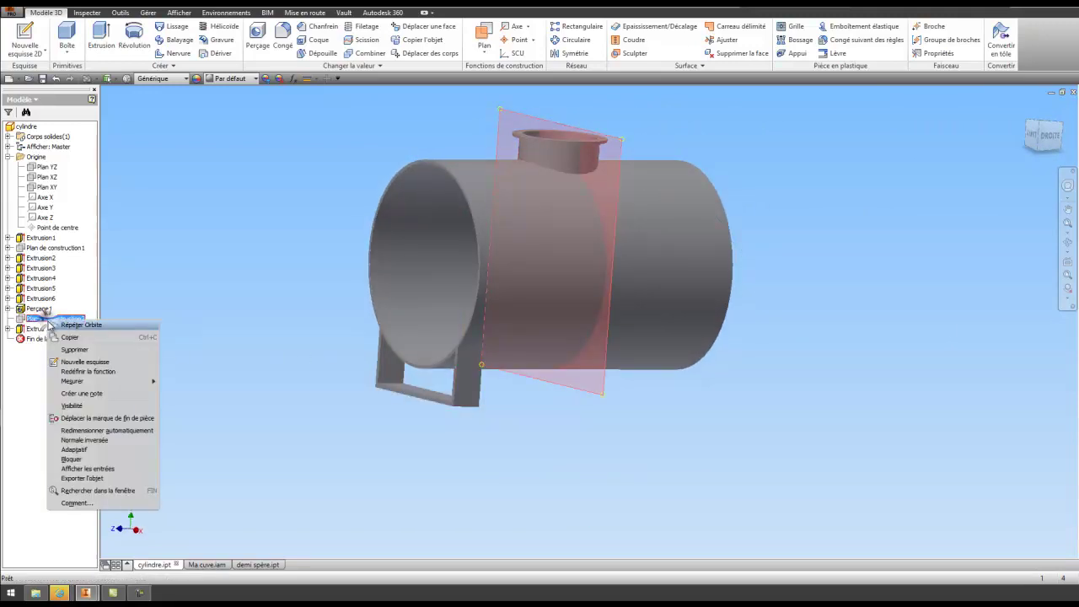
click(73, 406)
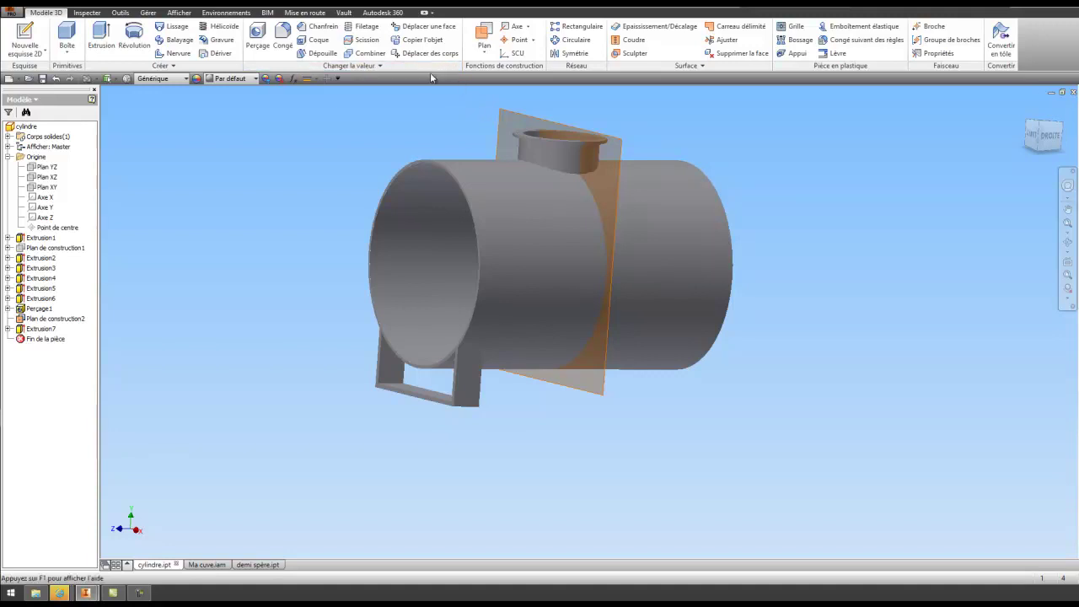
Mirror the extruded U-shaped support about the mid-cylinder work plane to create the support at the other end
click(580, 56)
click(384, 395)
click(136, 133)
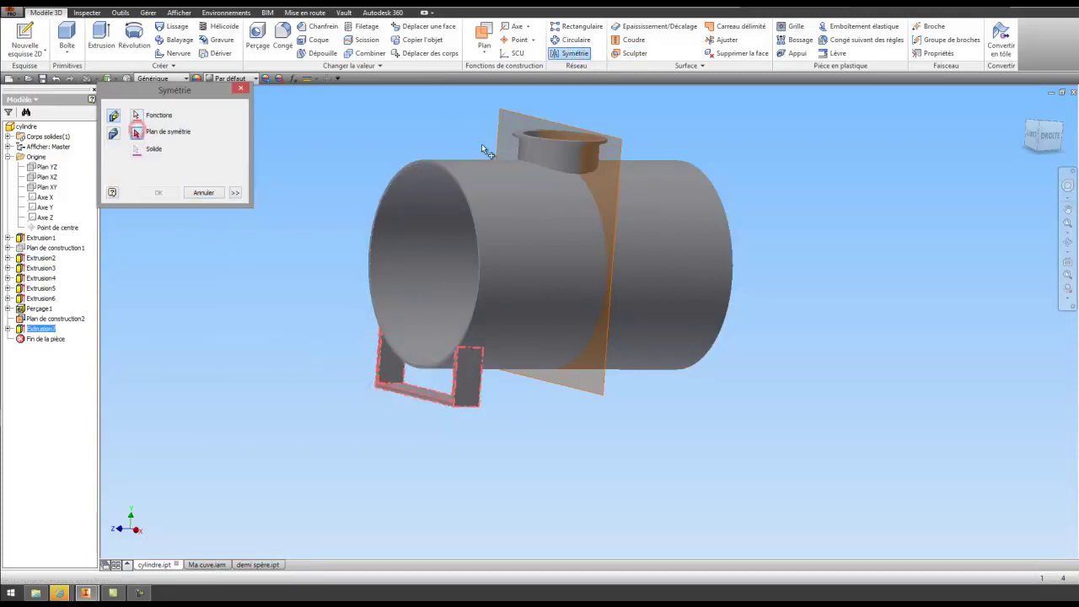
click(622, 139)
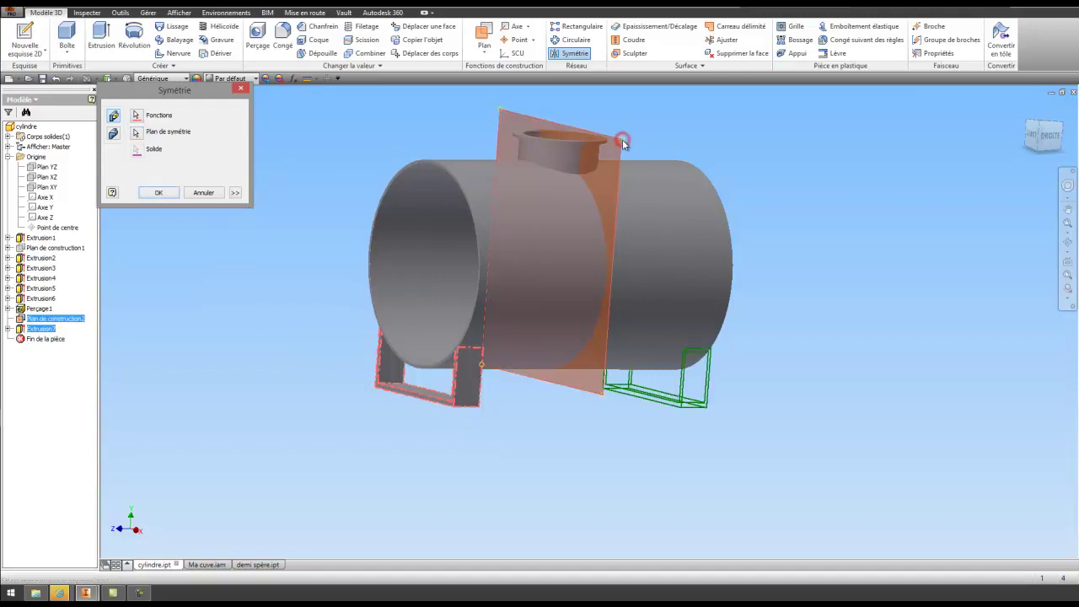
click(174, 195)
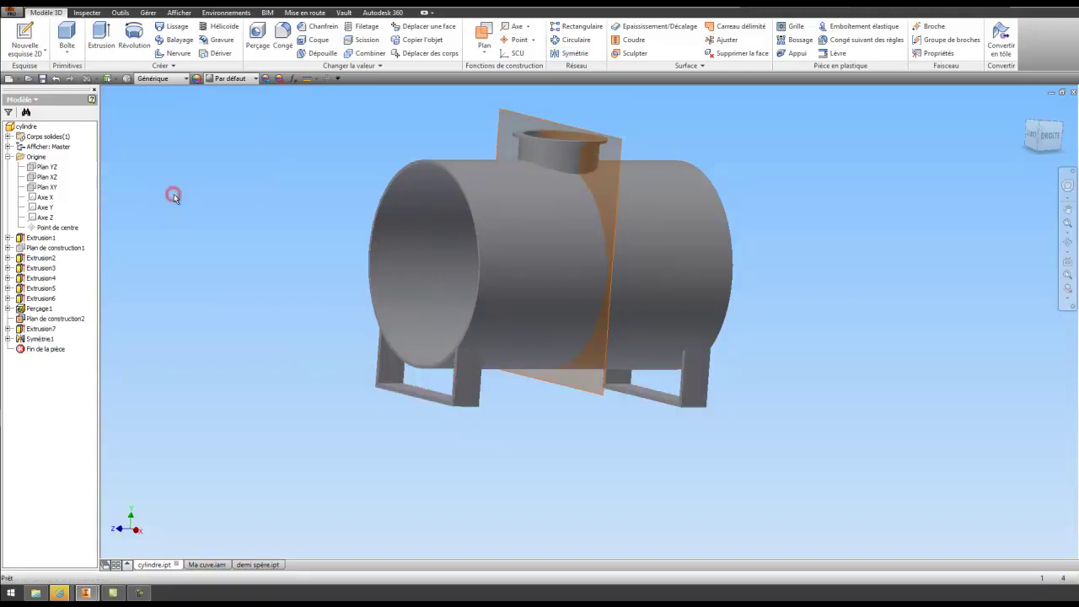
Switch to the Ma cuve.iam assembly and hide all its work features
shift+middle_drag(469, 283, 478, 289)
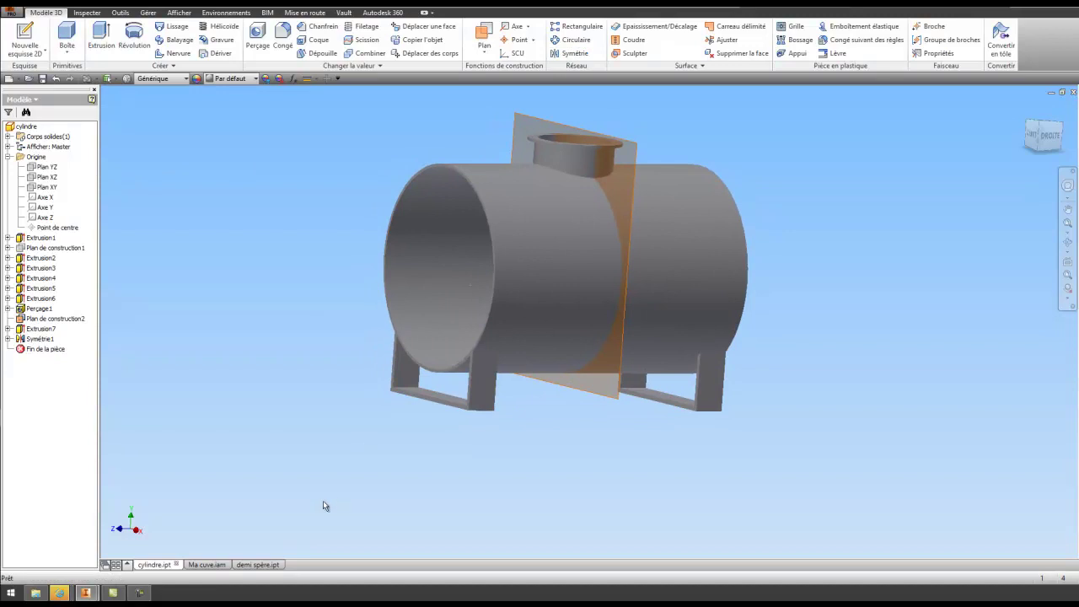
click(207, 564)
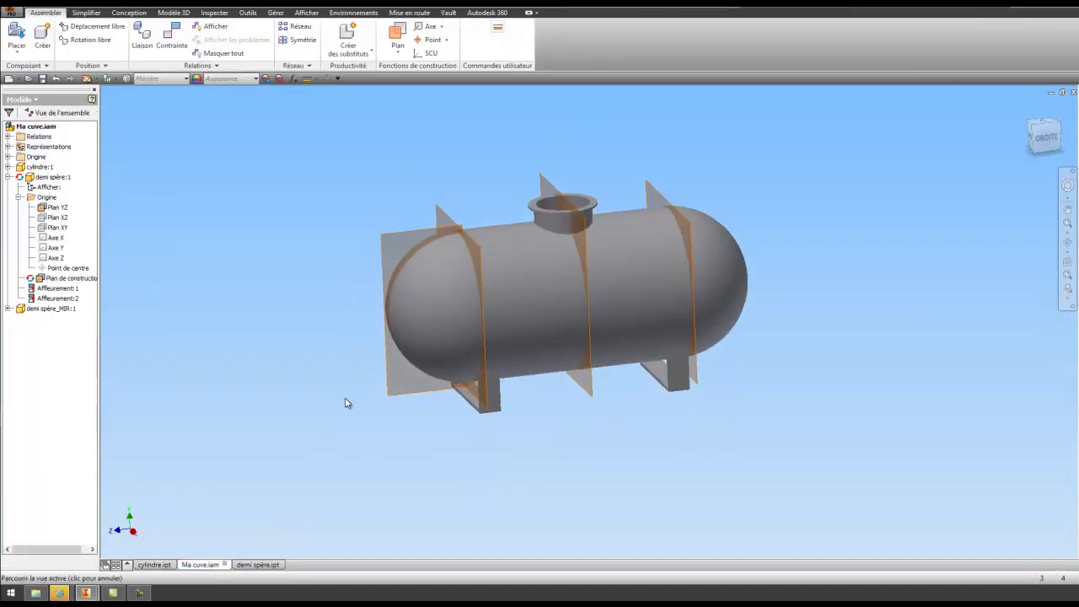
click(307, 13)
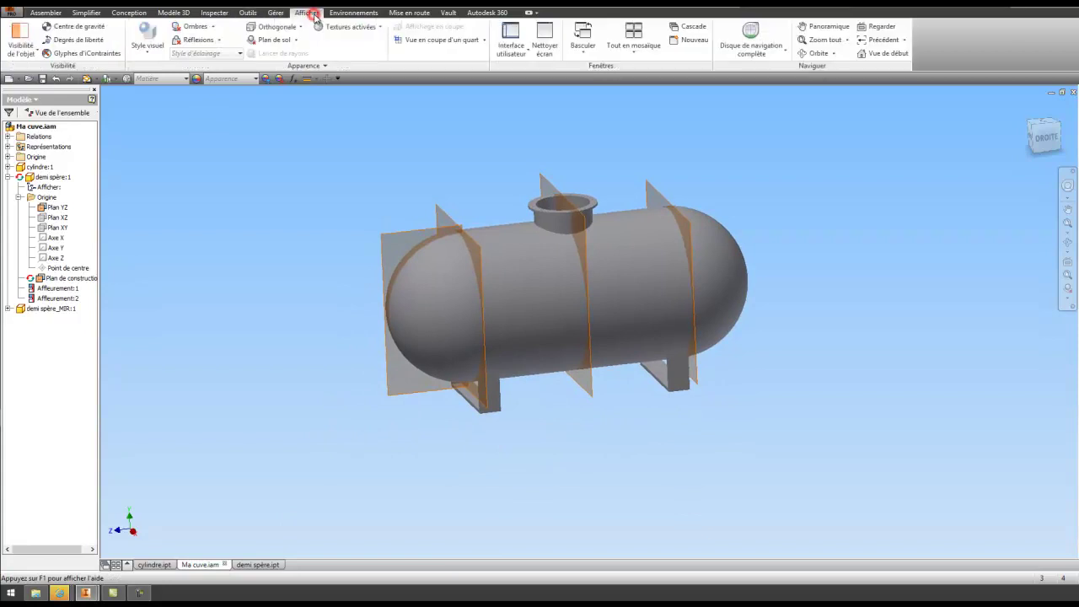
click(14, 52)
click(12, 68)
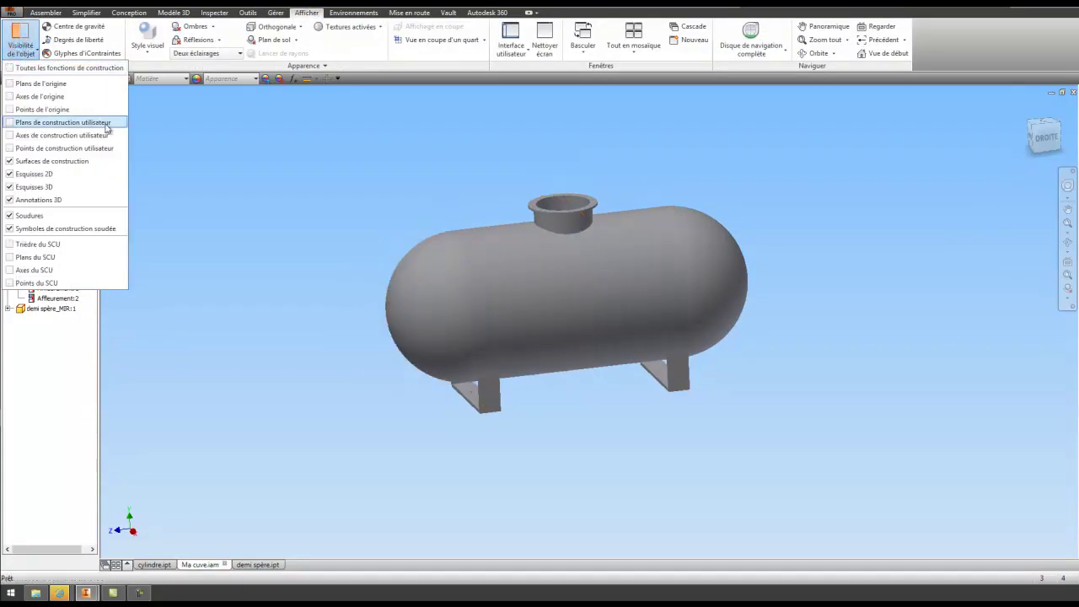
click(228, 188)
Apply the Fonte grise appearance to the cylinder and both hemispheres
middle_drag(364, 289, 363, 305)
key(F4)
drag(409, 297, 455, 268)
mouse_move(425, 194)
mouse_down()
mouse_move(414, 222)
mouse_move(421, 215)
mouse_up()
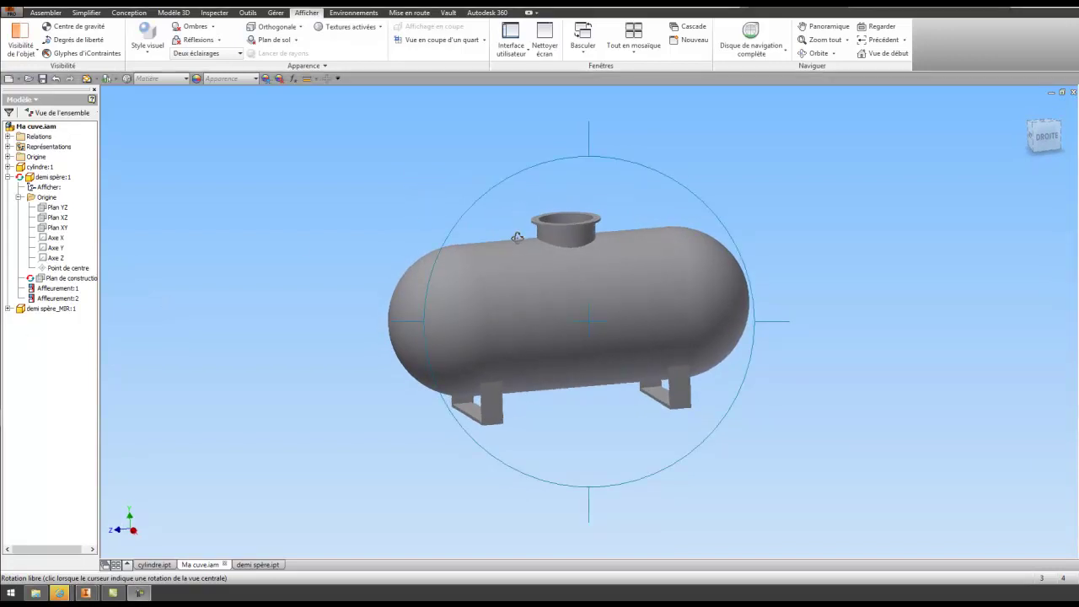
right_click(433, 222)
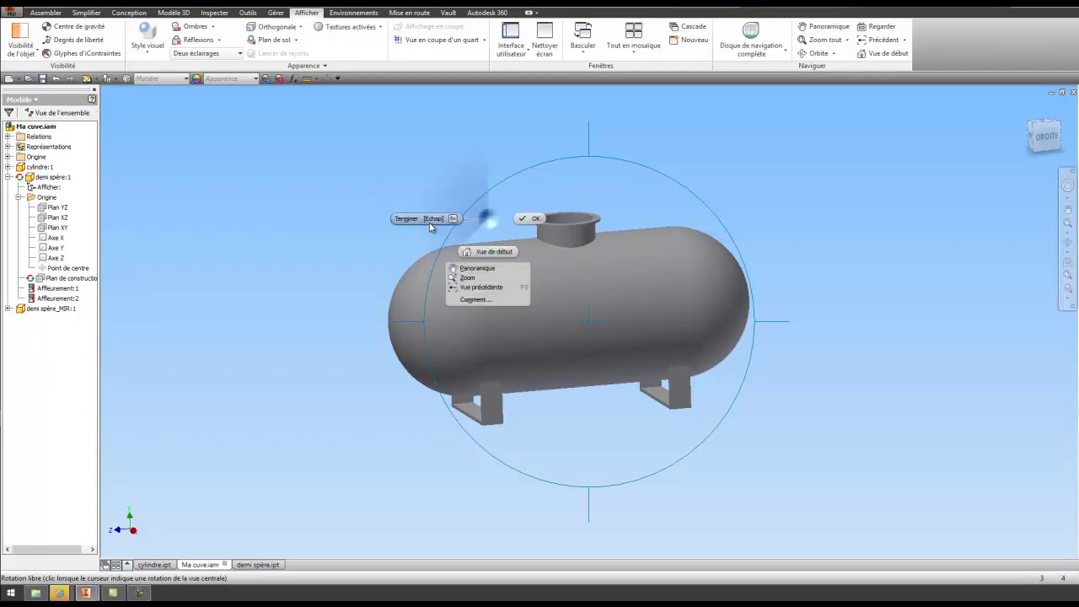
click(417, 221)
click(433, 312)
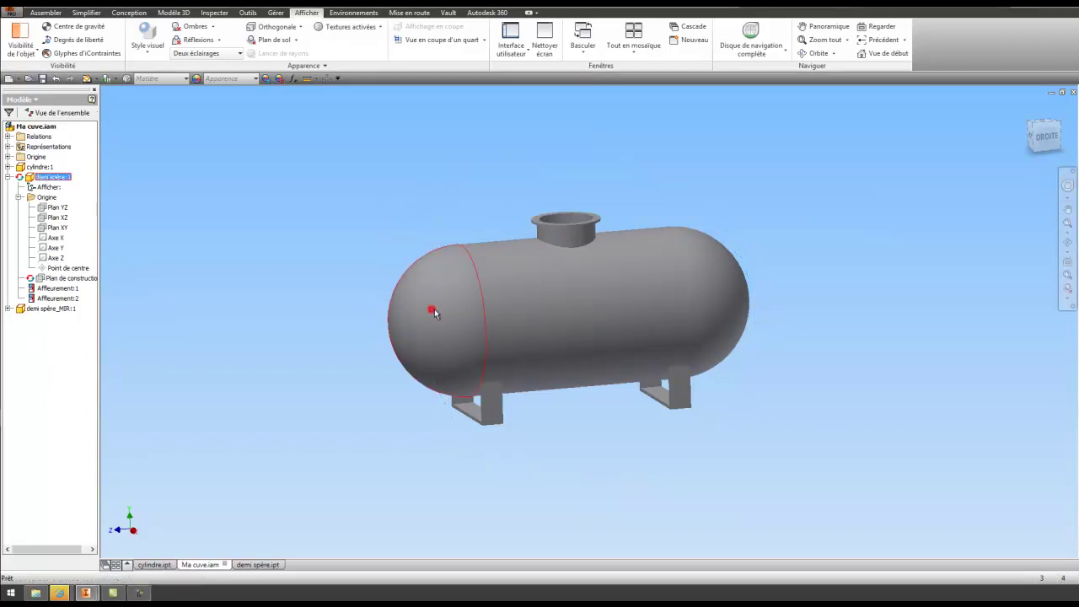
ctrl+click(532, 320)
ctrl+click(718, 303)
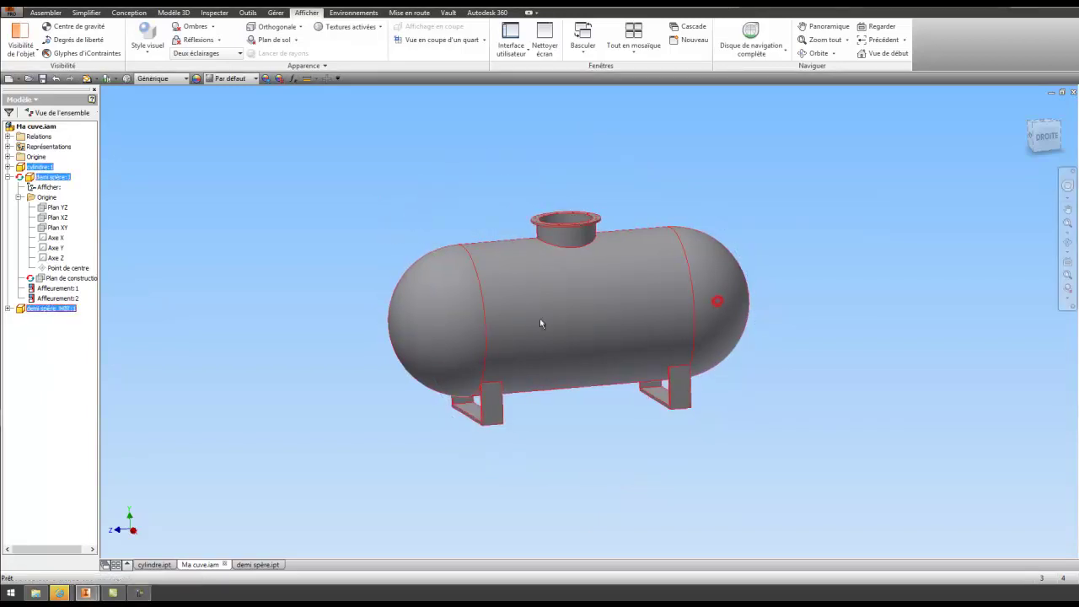
click(256, 79)
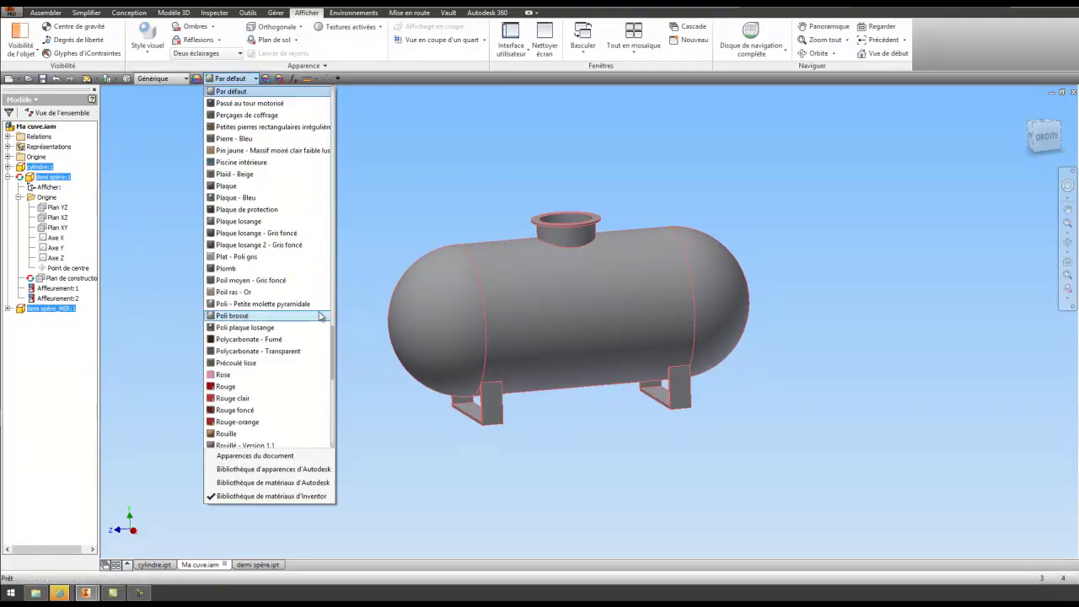
drag(333, 349, 336, 195)
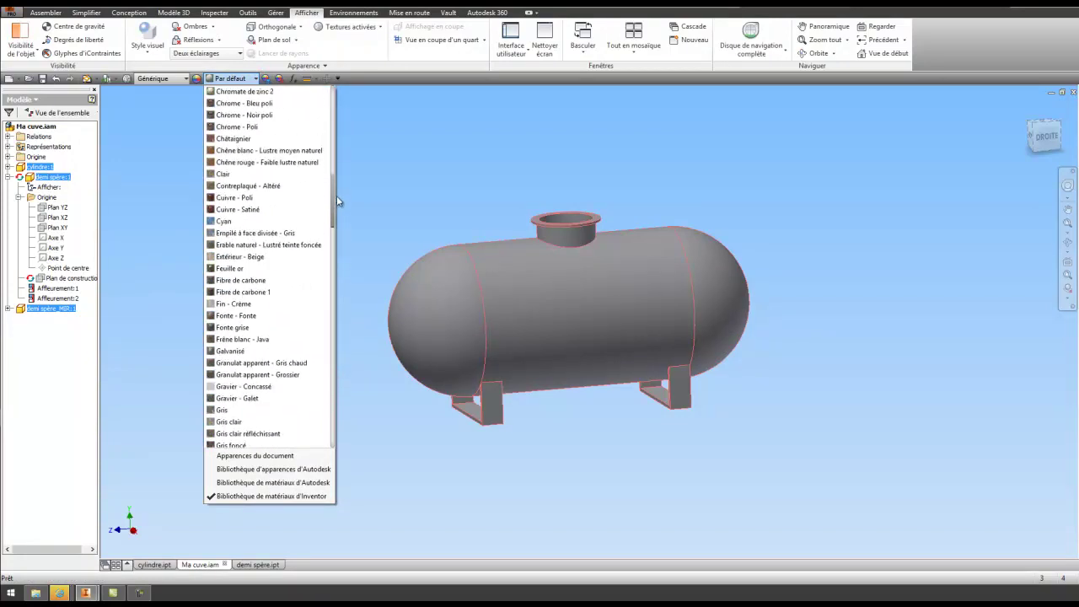
click(253, 328)
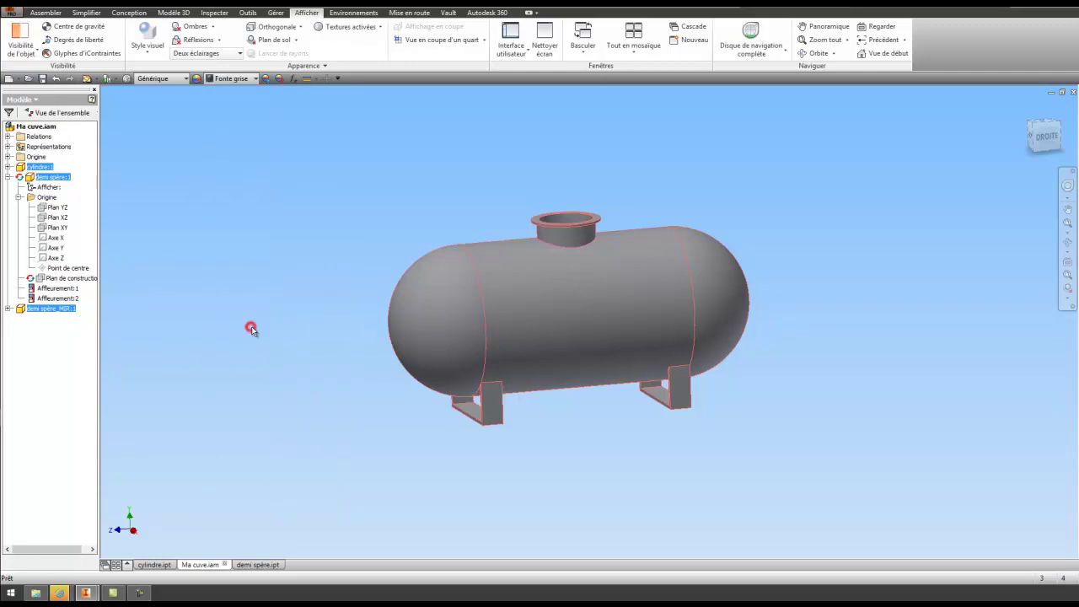
click(262, 287)
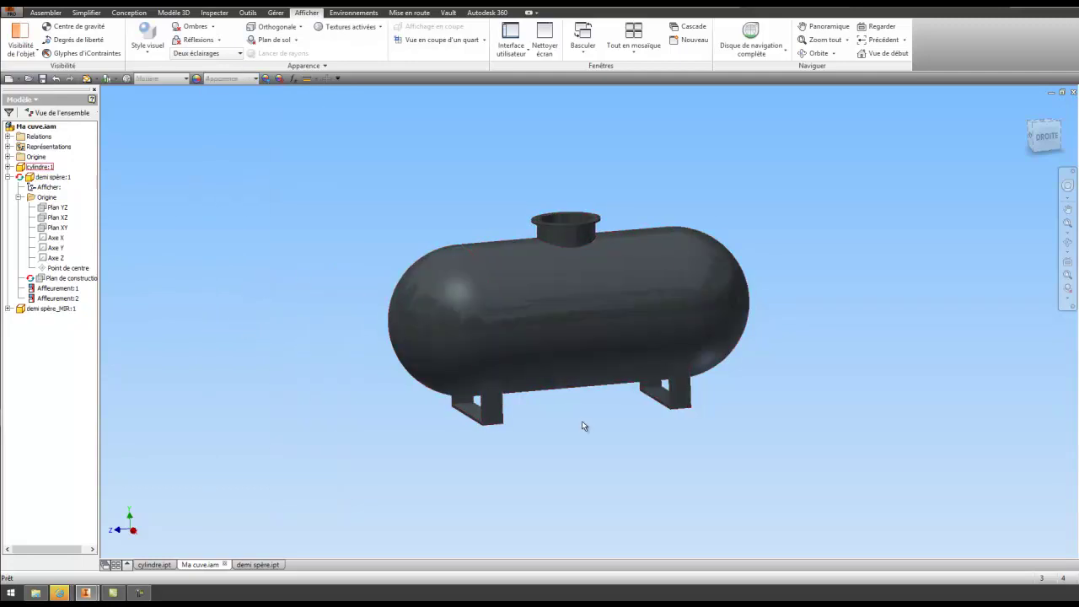
middle_drag(584, 427, 580, 413)
scroll(578, 419, down, 2)
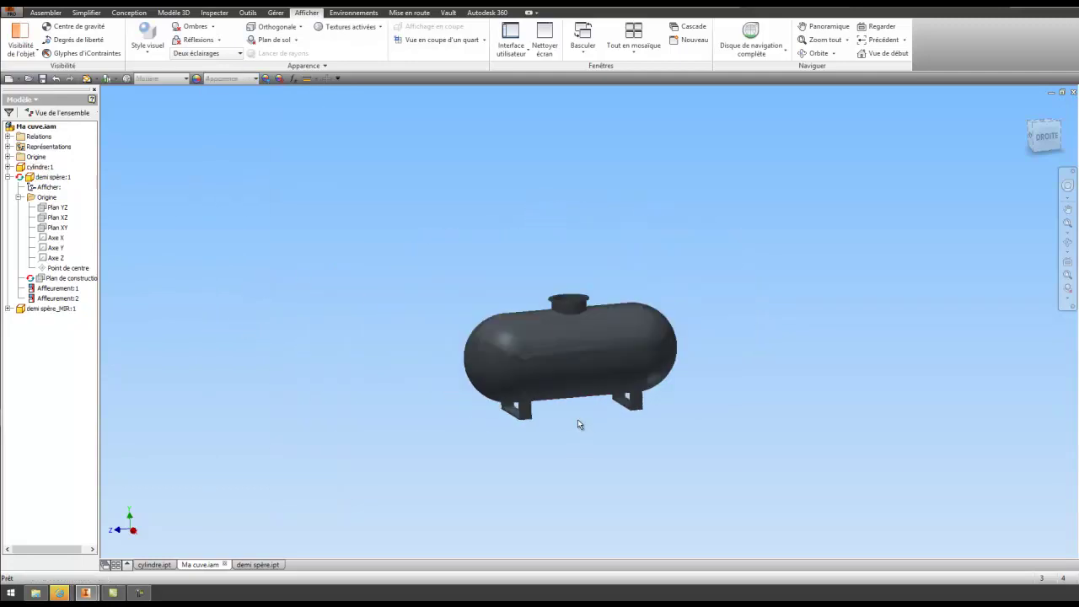
scroll(577, 419, up, 5)
scroll(583, 442, down, 2)
middle_drag(579, 433, 571, 455)
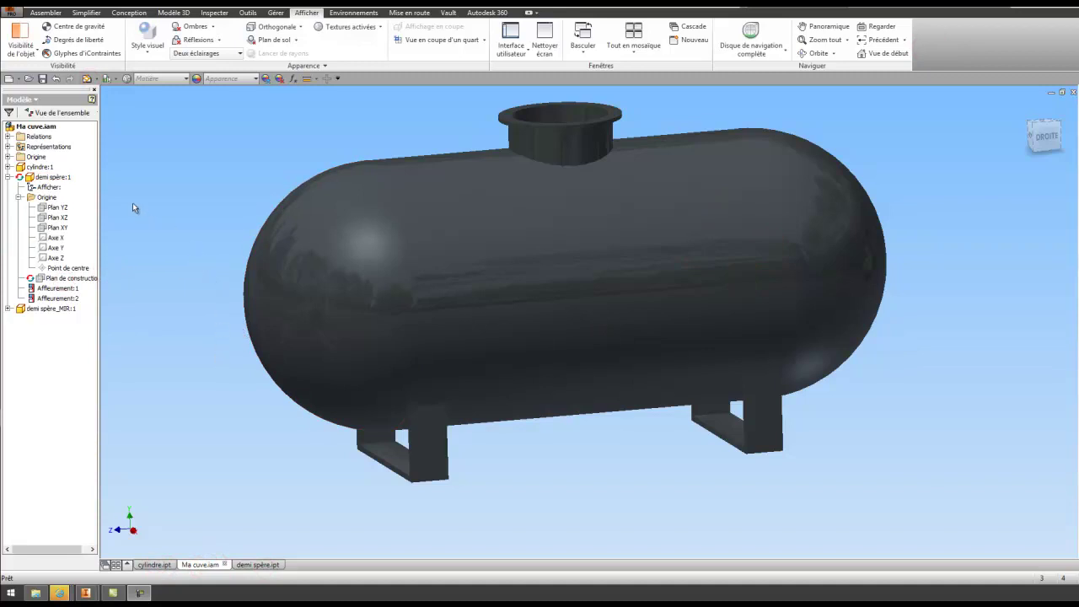
right_click(35, 180)
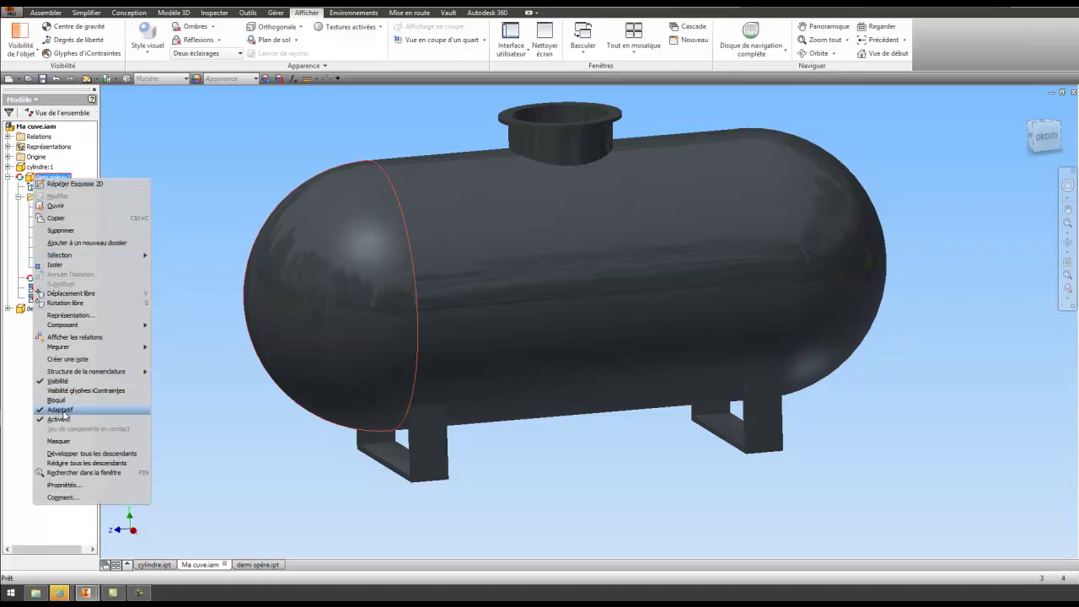
click(174, 309)
Shift the cylinder along its axis relative to the hemispheres and ground it in the assembly (Bloqué)
drag(498, 257, 556, 258)
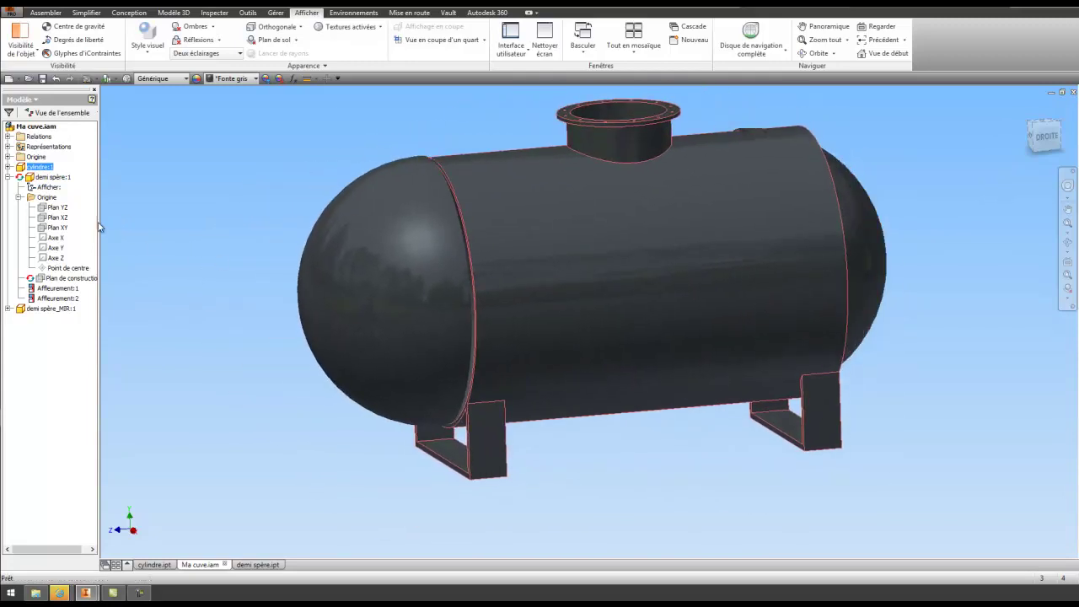
right_click(44, 167)
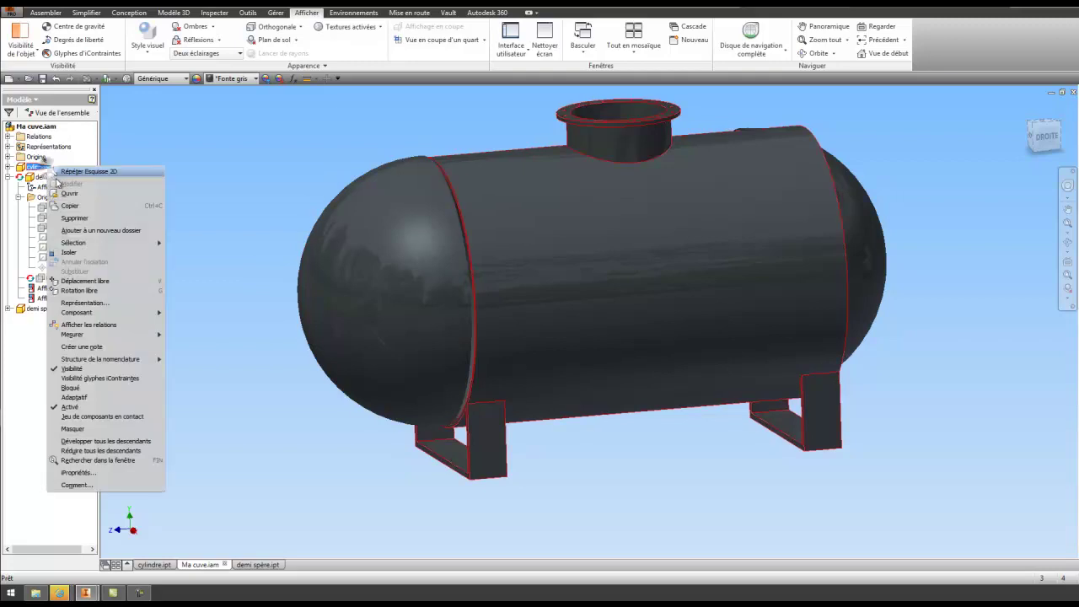
click(86, 388)
click(687, 258)
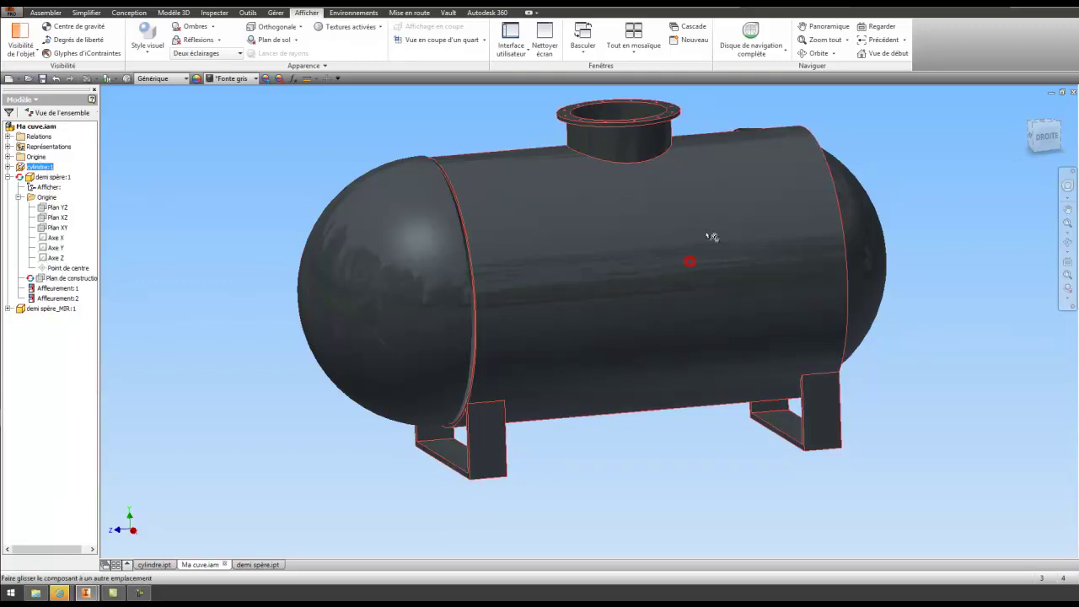
Pull both hemispheres away from the cylinder's ends and turn off the Adaptatif option of demi spère:1
drag(428, 269, 448, 258)
drag(877, 251, 966, 243)
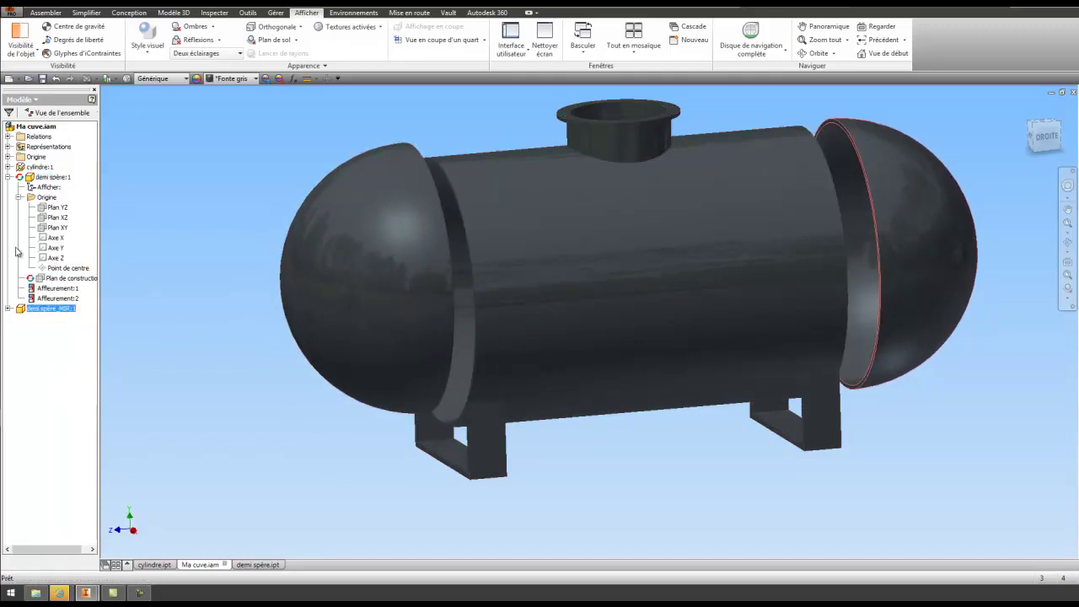
right_click(34, 179)
click(60, 408)
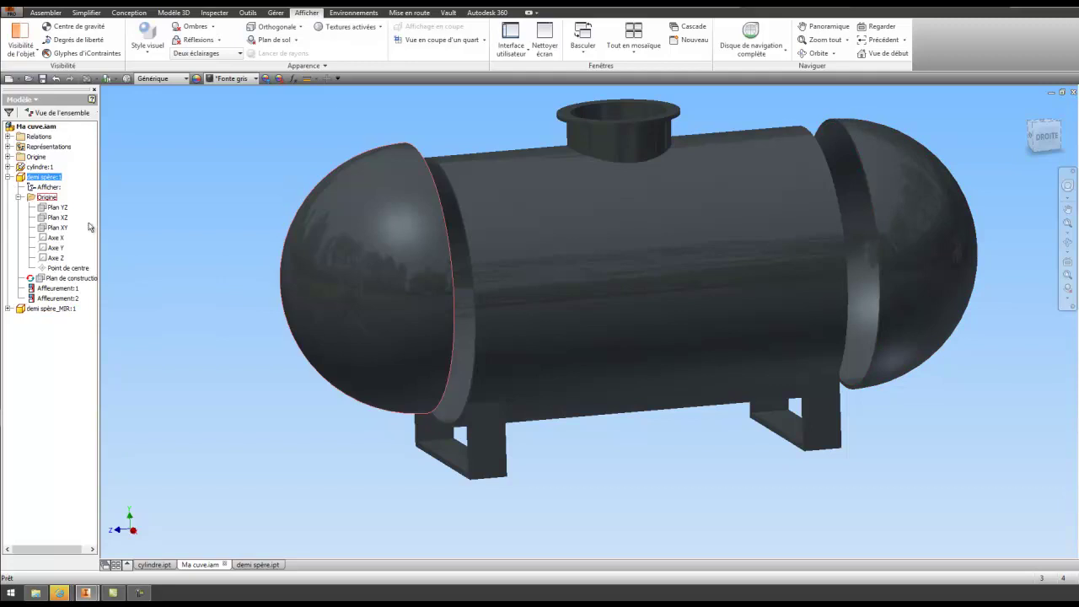
drag(337, 257, 231, 250)
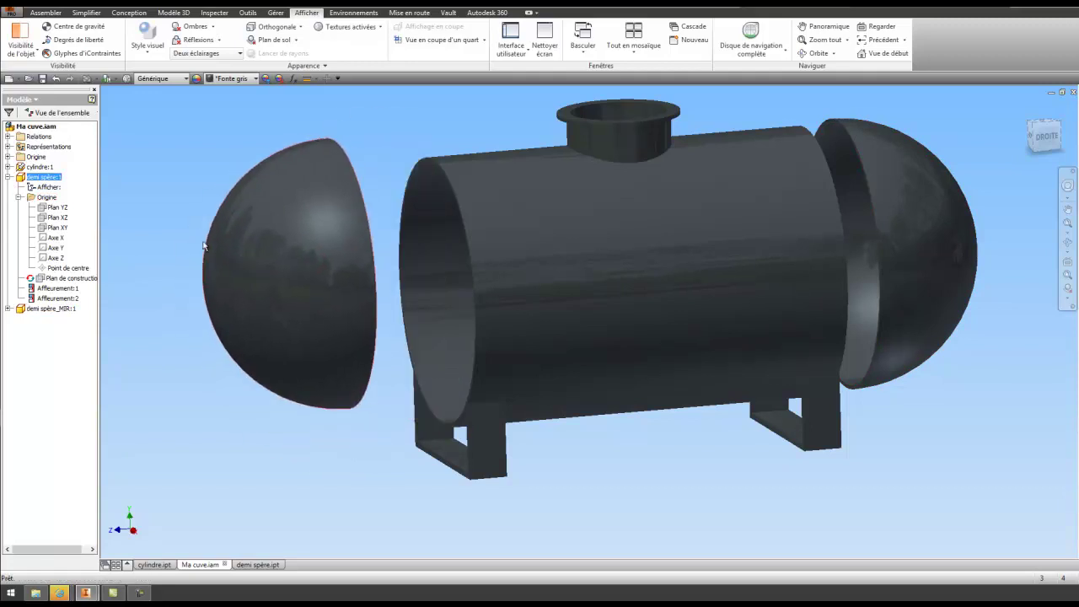
Delete the flush constraints Affleurement:1 and Affleurement:2 of demi spère:1 and move both hemispheres off the cylinder's axis
right_click(52, 291)
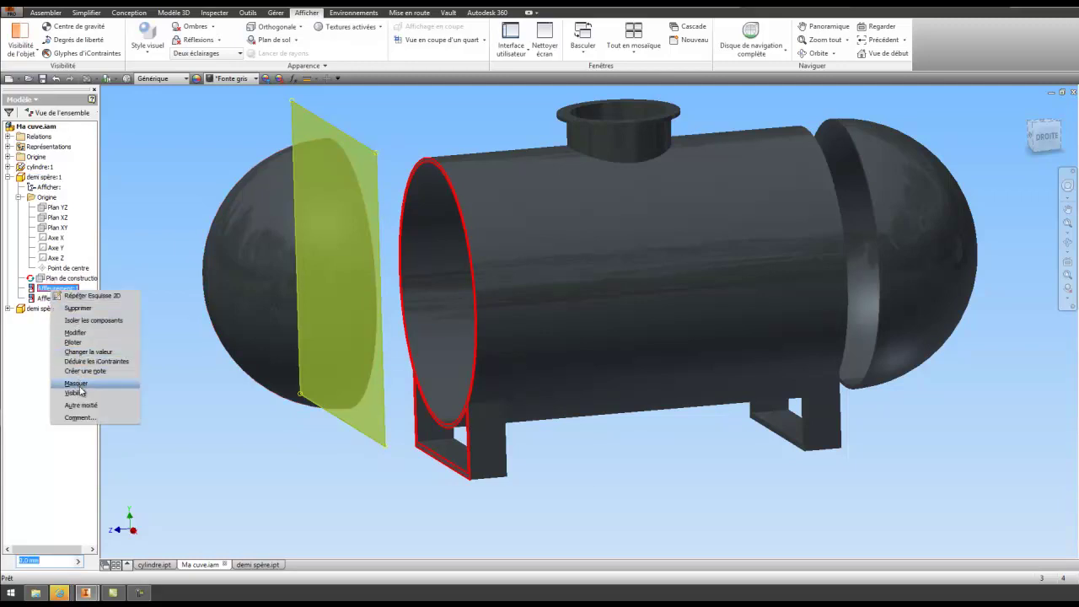
click(80, 308)
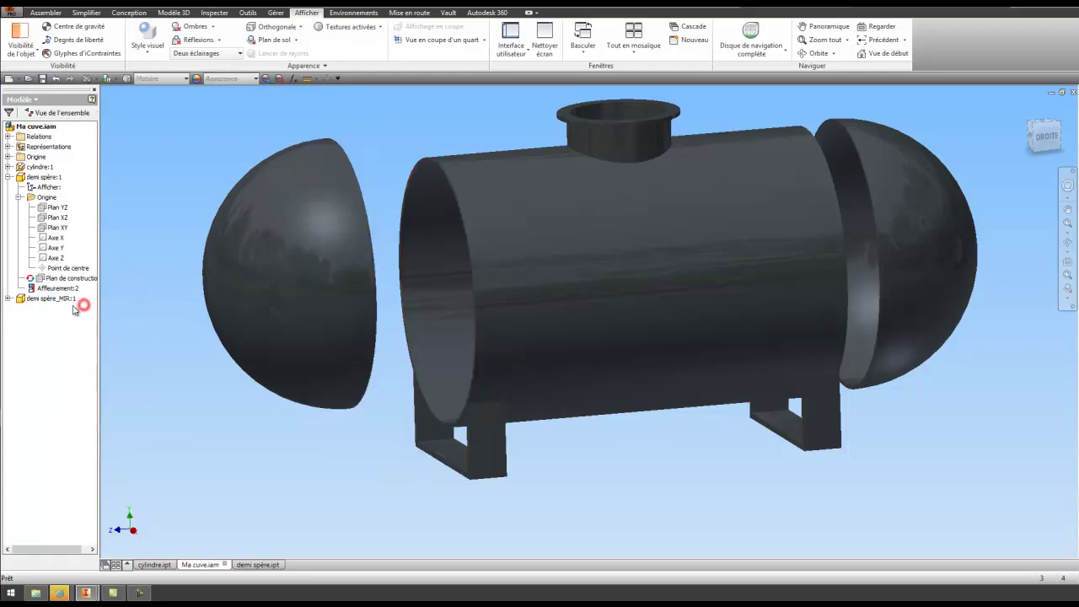
right_click(55, 289)
click(87, 304)
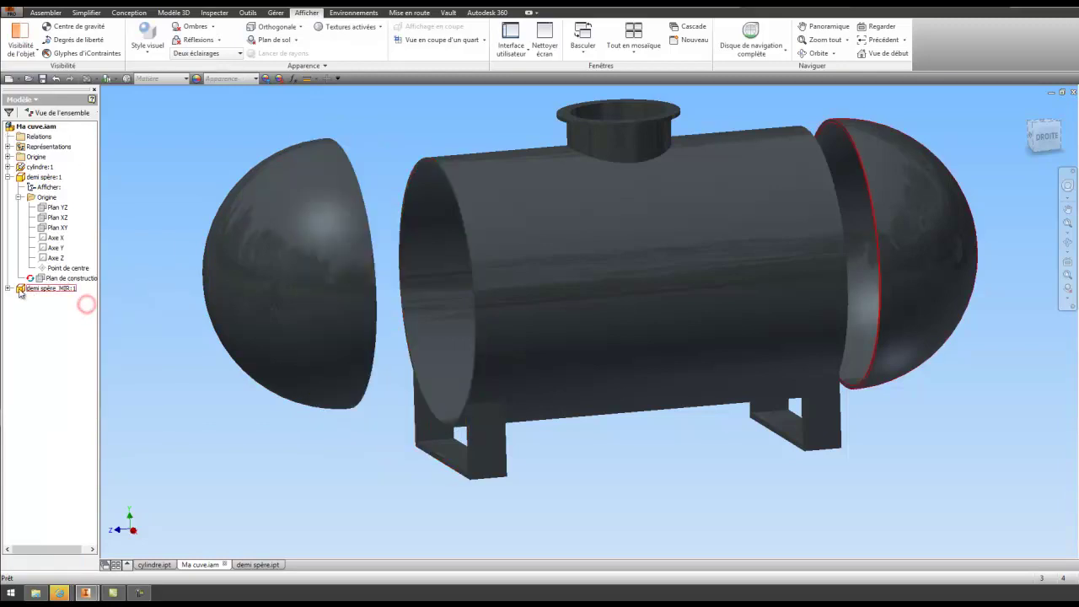
click(7, 288)
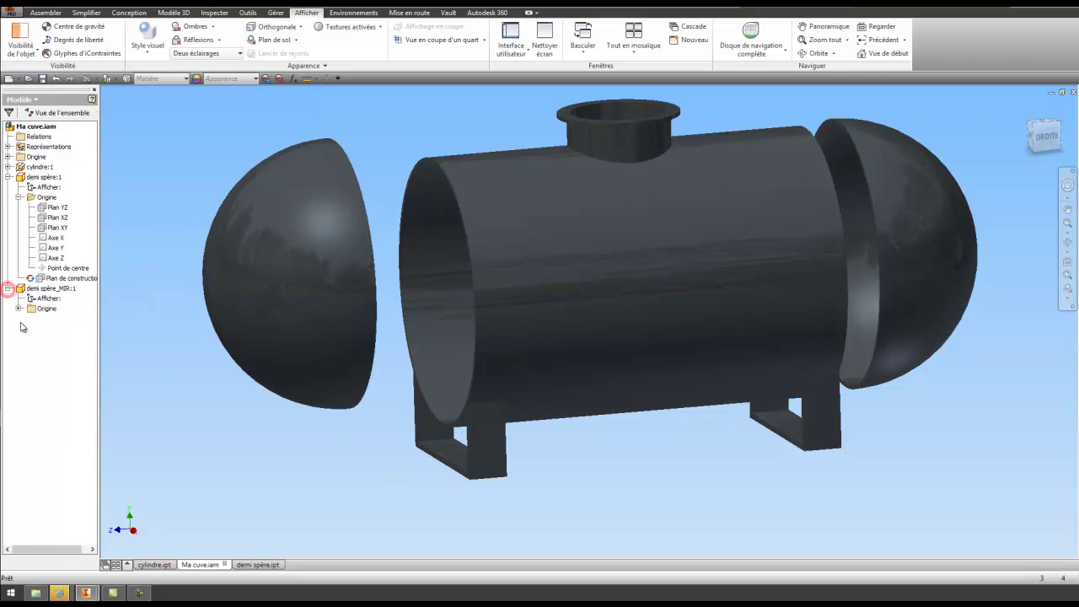
drag(901, 271, 923, 253)
drag(346, 262, 342, 285)
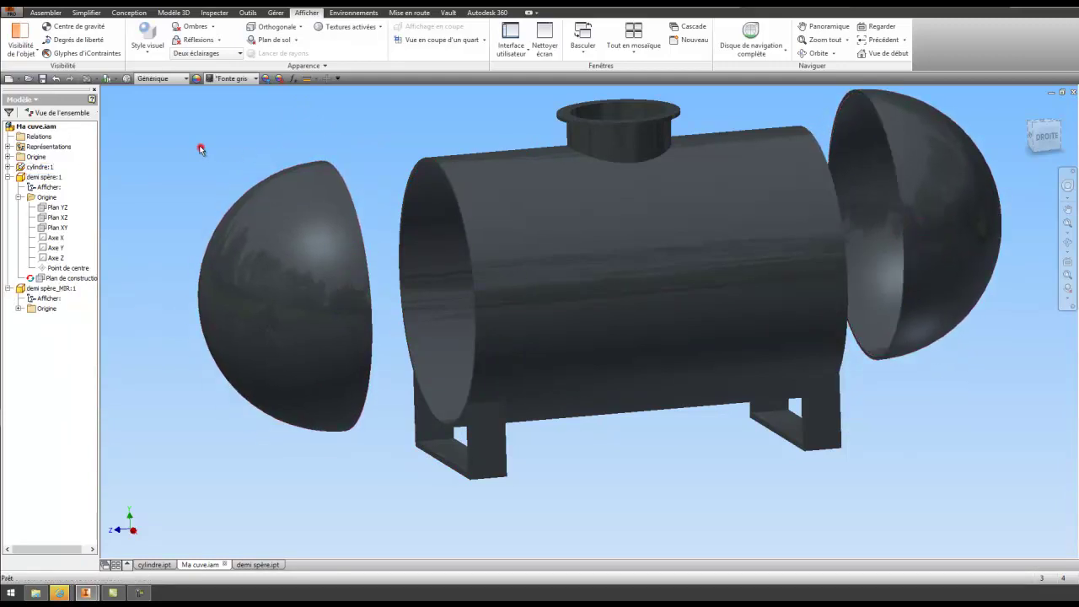
Place an opposed Insert constraint with 0 mm offset between the rim of demi spère:1 and the facing circular end edge of the cylinder
click(46, 12)
click(168, 47)
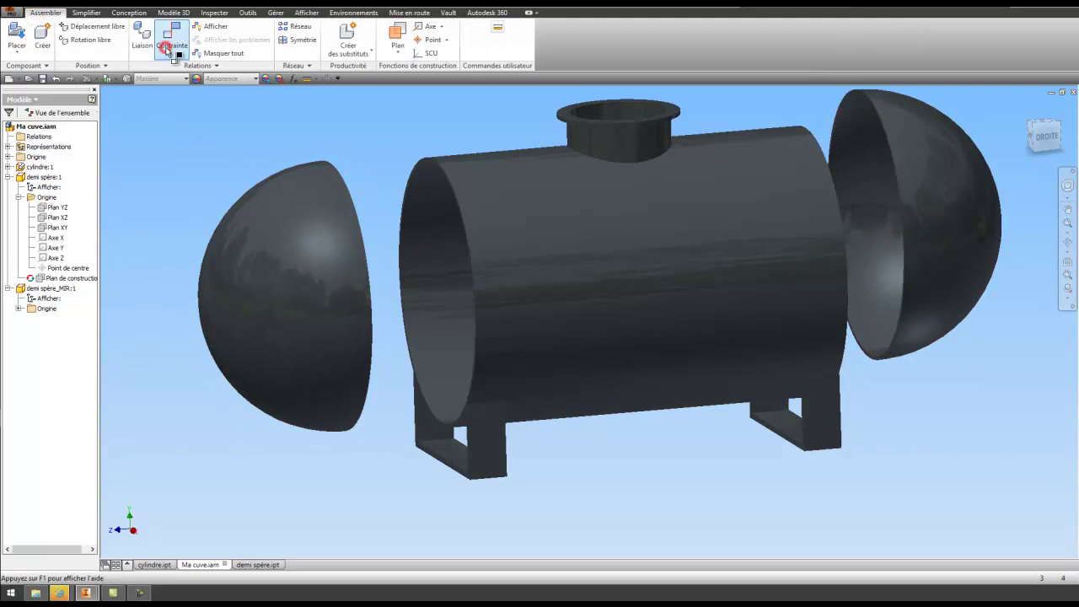
drag(175, 420, 104, 172)
click(152, 234)
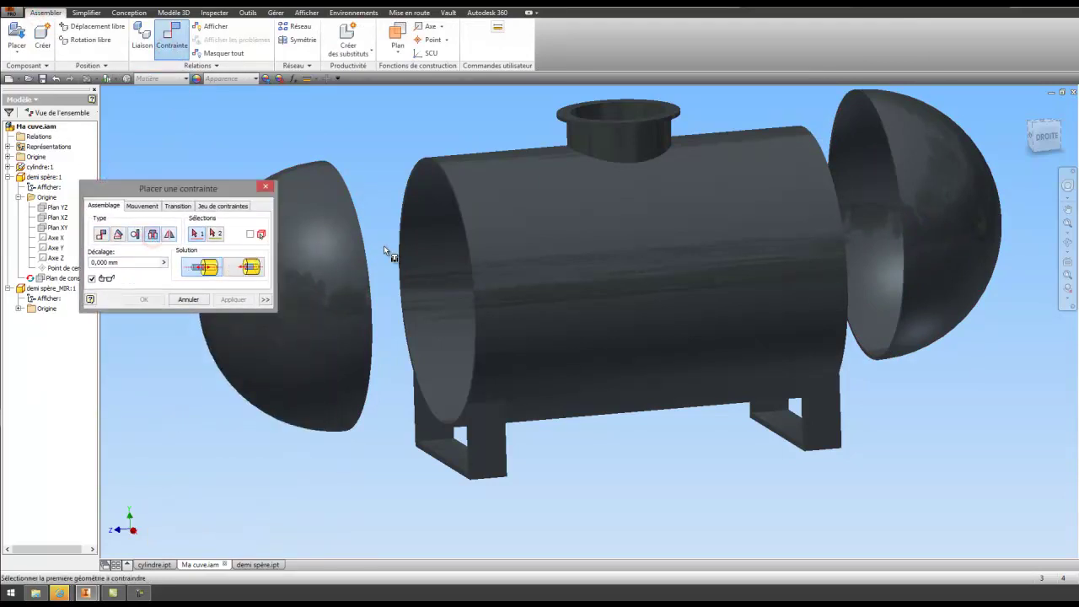
scroll(370, 258, up, 5)
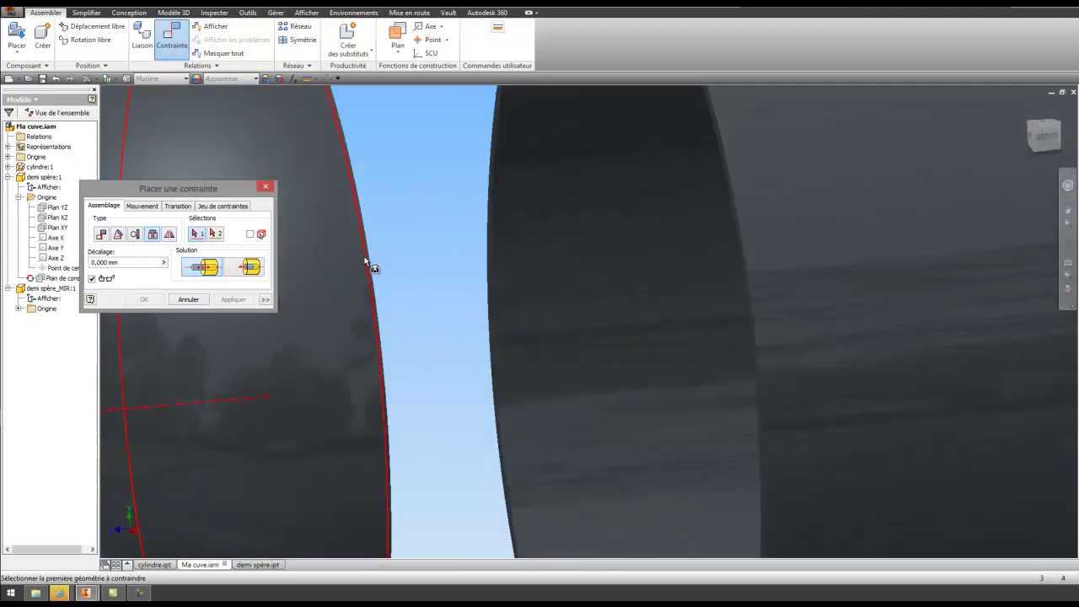
click(377, 307)
scroll(380, 306, down, 5)
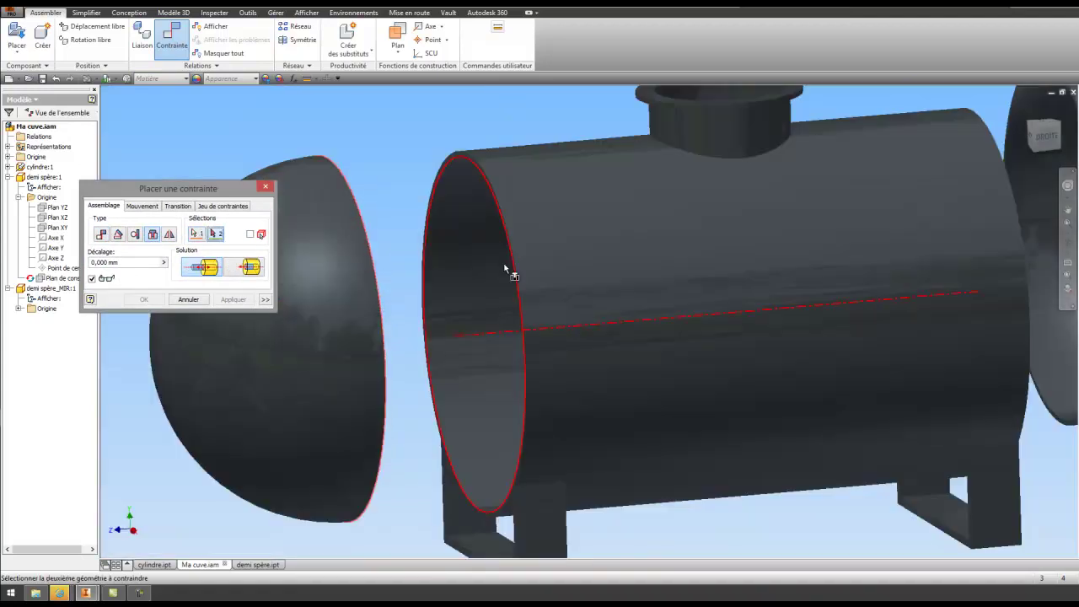
scroll(513, 258, down, 3)
scroll(514, 256, up, 8)
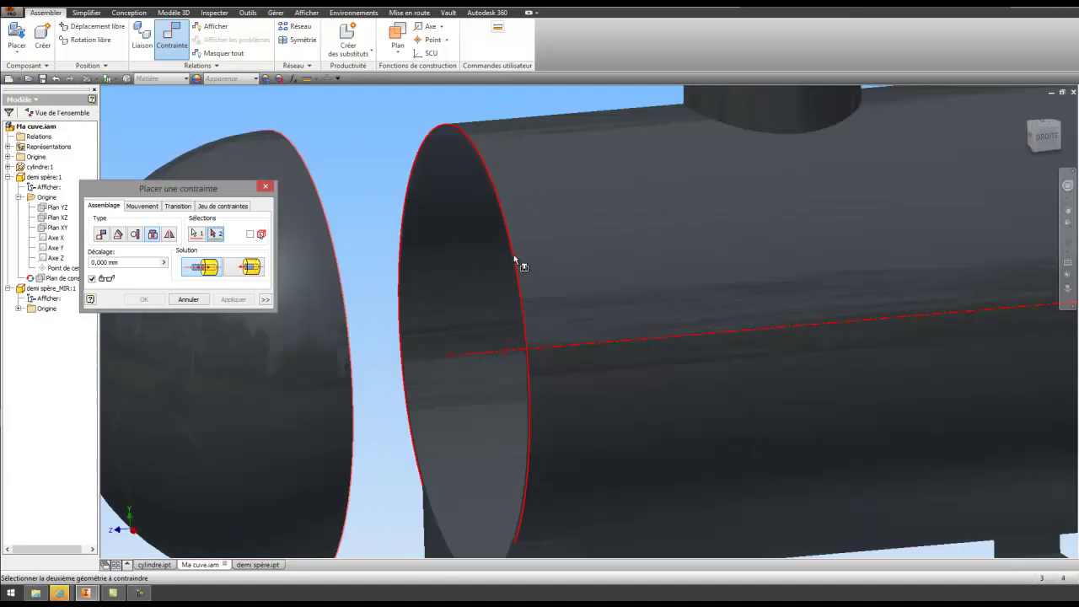
click(508, 256)
scroll(509, 257, down, 6)
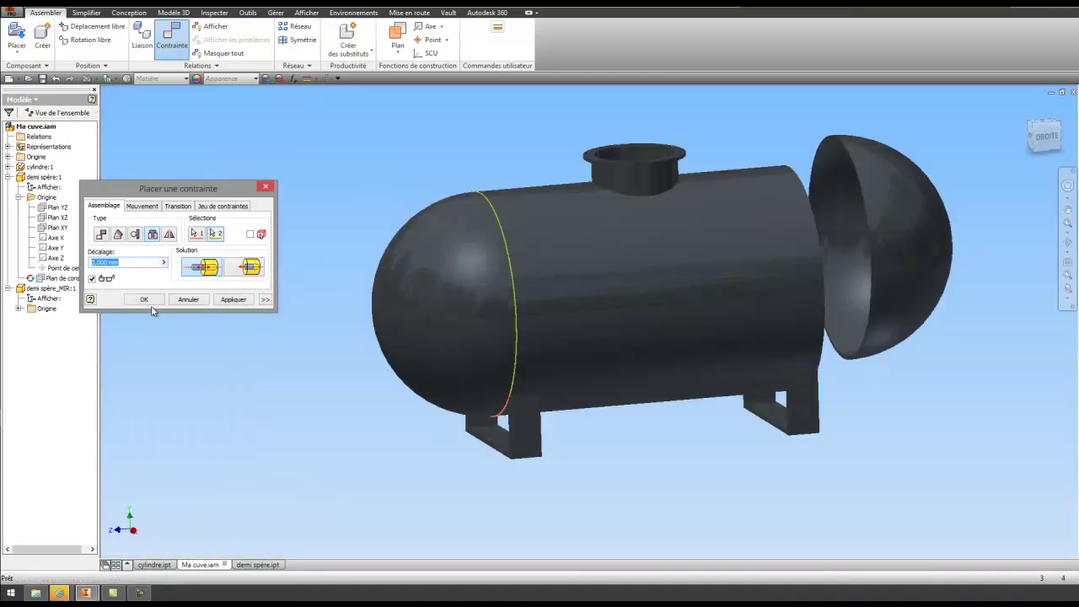
click(222, 300)
Place an opposed Insert constraint with 0 mm offset between the rim of demi spère_MIR:1 and the cylinder's free circular end edge
scroll(831, 162, up, 8)
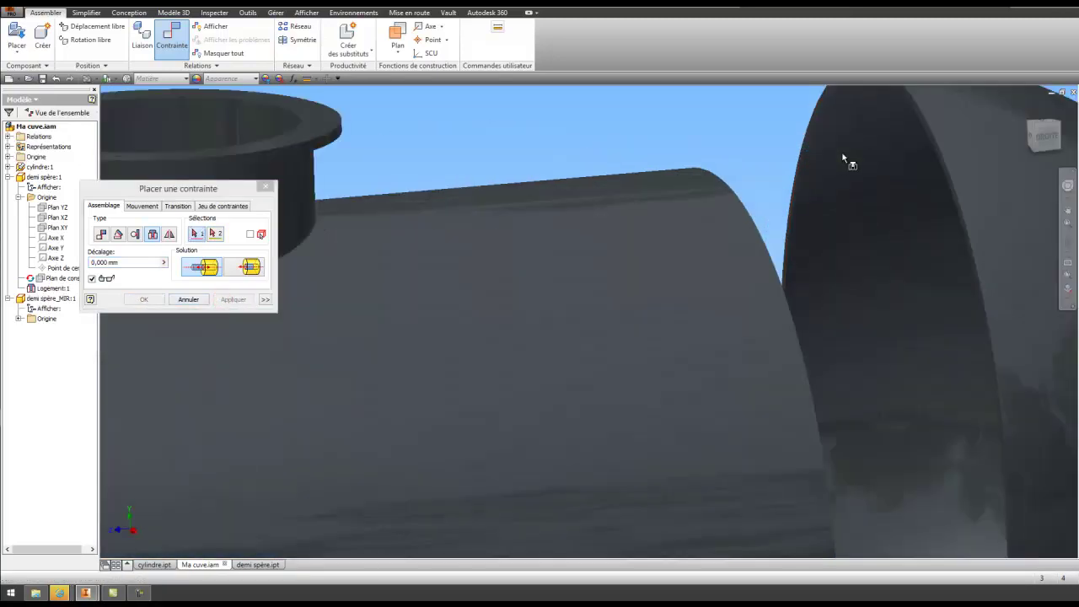
click(941, 145)
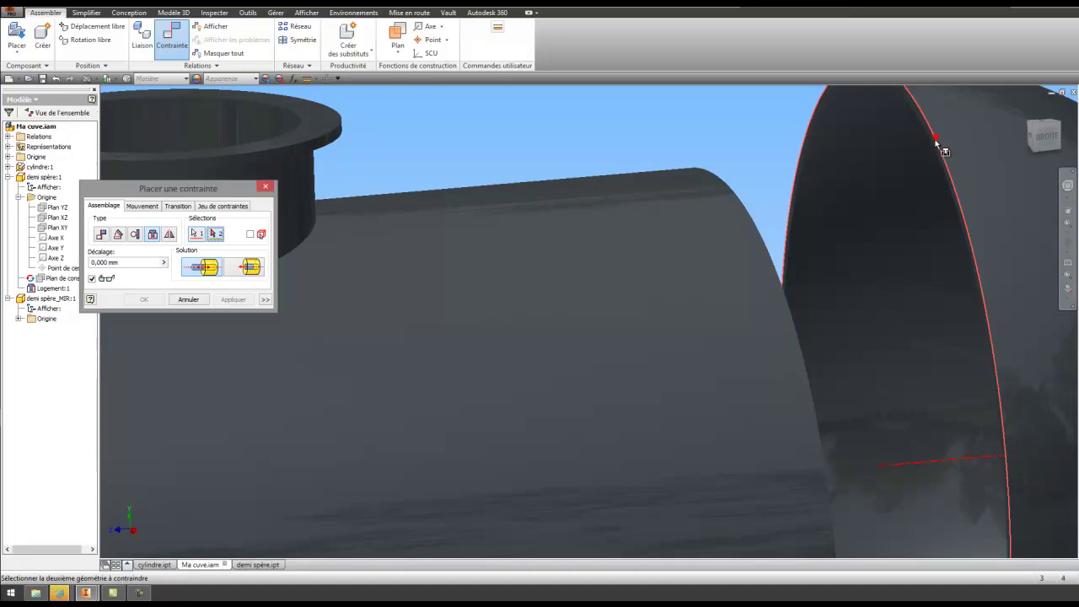
click(769, 264)
scroll(763, 255, down, 10)
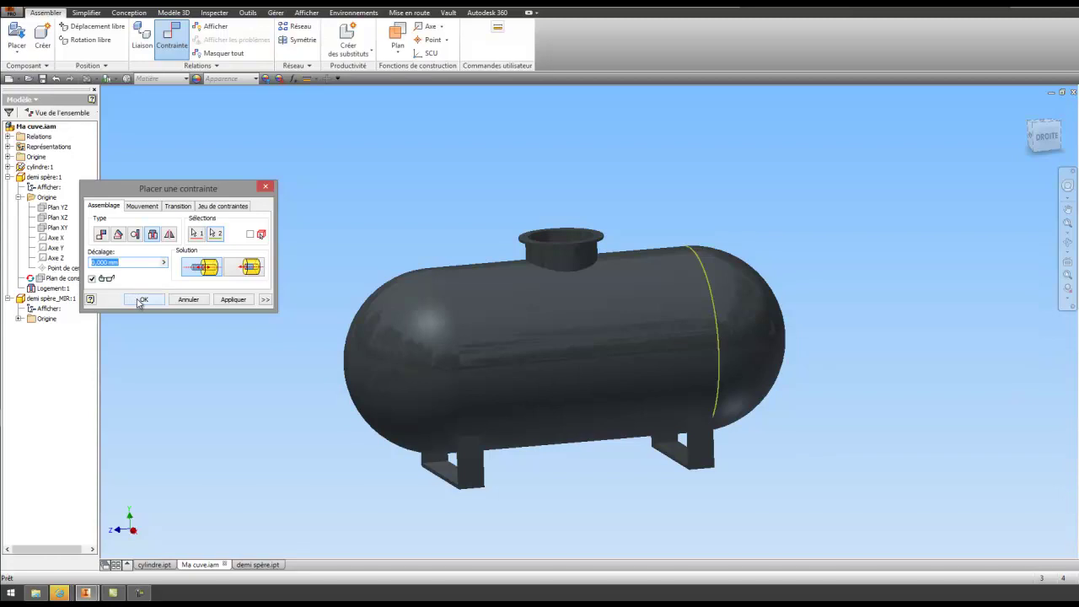
click(142, 300)
click(416, 349)
click(739, 306)
scroll(601, 291, down, 3)
scroll(575, 330, up, 5)
scroll(576, 330, up, 2)
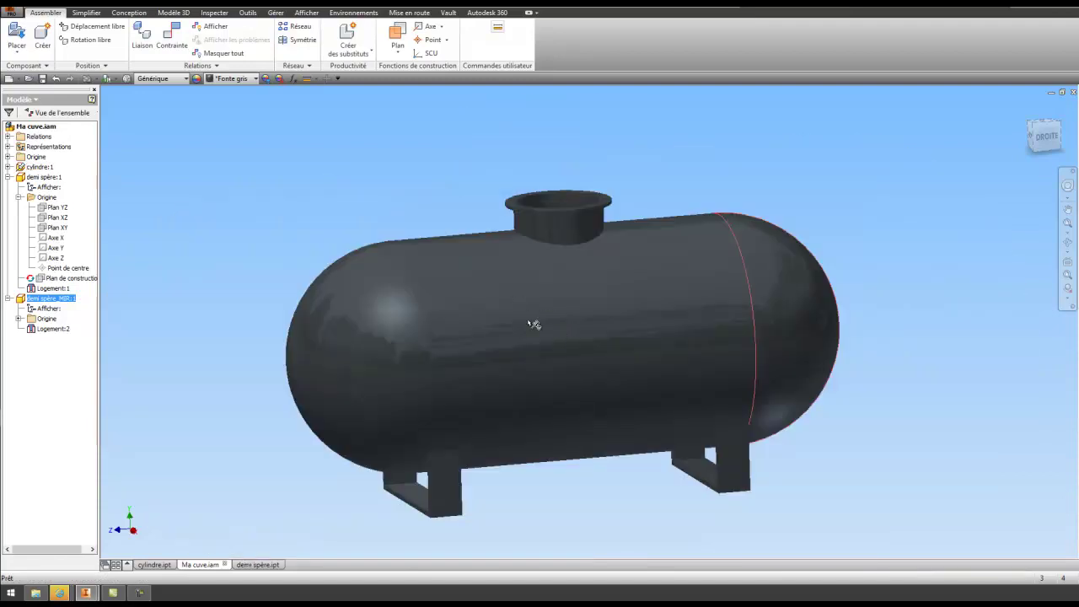
Make the origin Plan XZ visible in cylindre.ipt and return to the Ma cuve.iam assembly
click(153, 564)
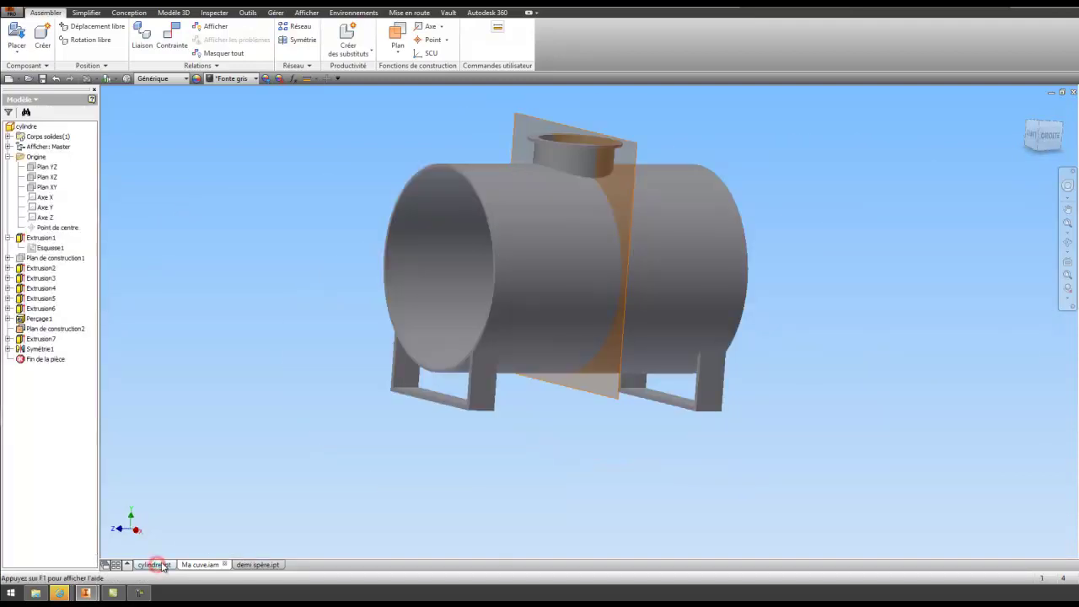
right_click(47, 177)
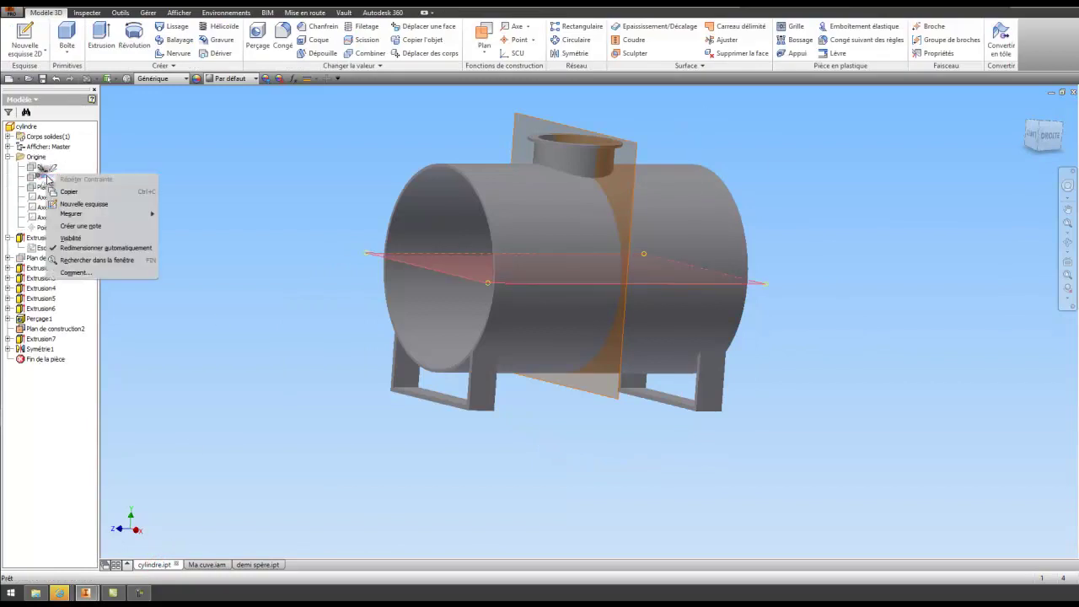
click(81, 239)
click(207, 564)
click(227, 334)
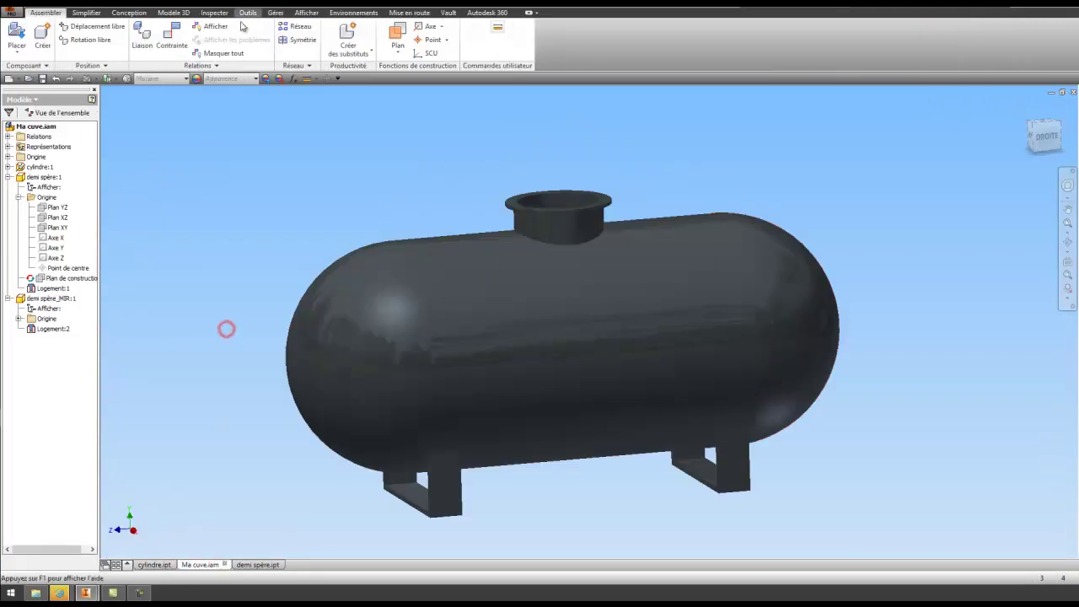
Turn on the visibility of all construction features in the assembly and rotate demi spère:1 about its axis
click(305, 13)
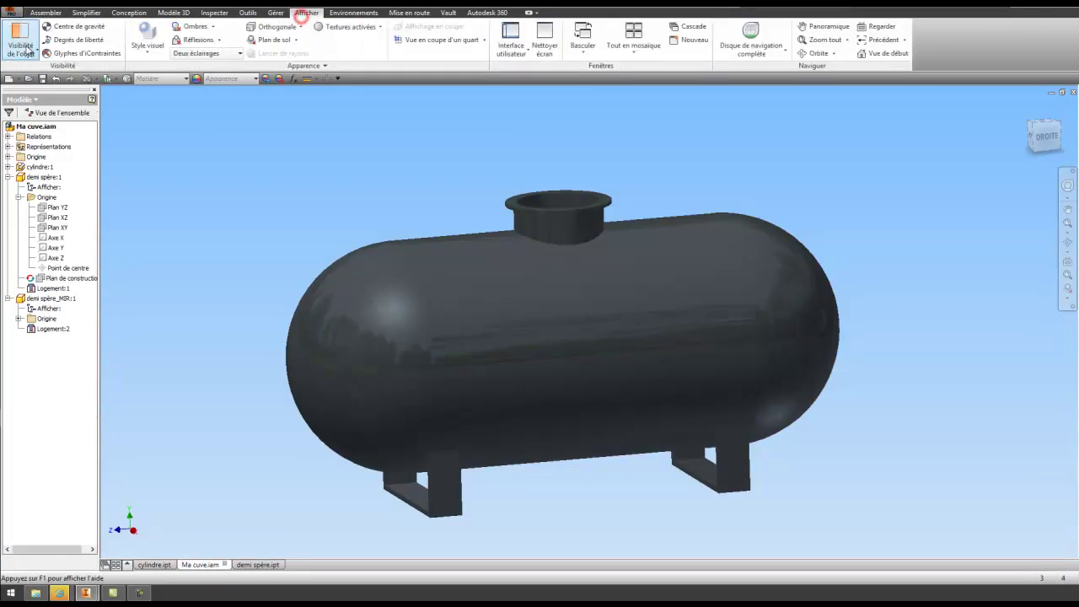
click(21, 44)
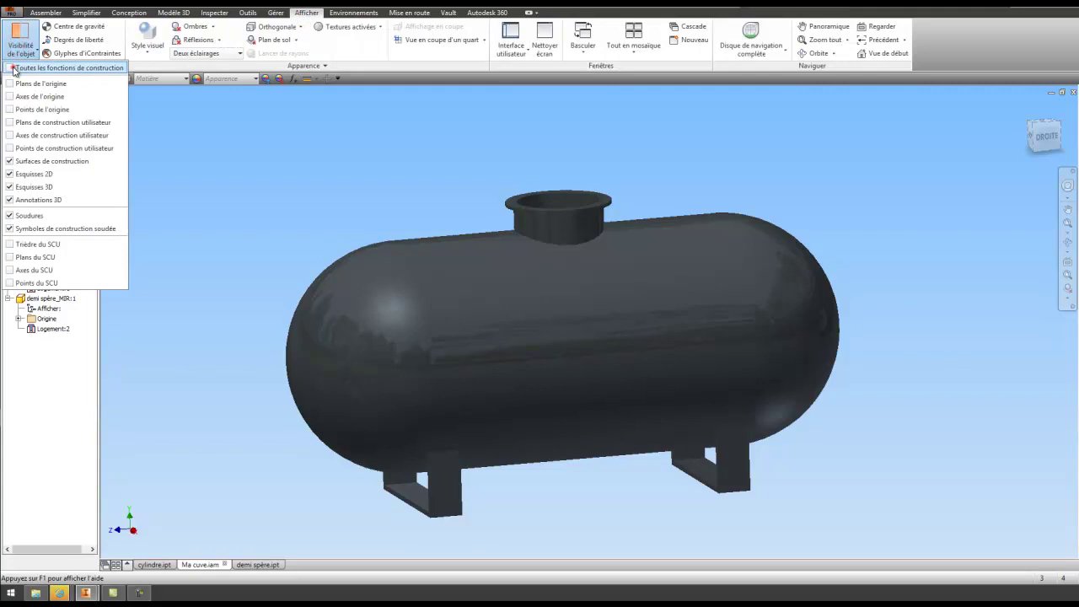
click(13, 70)
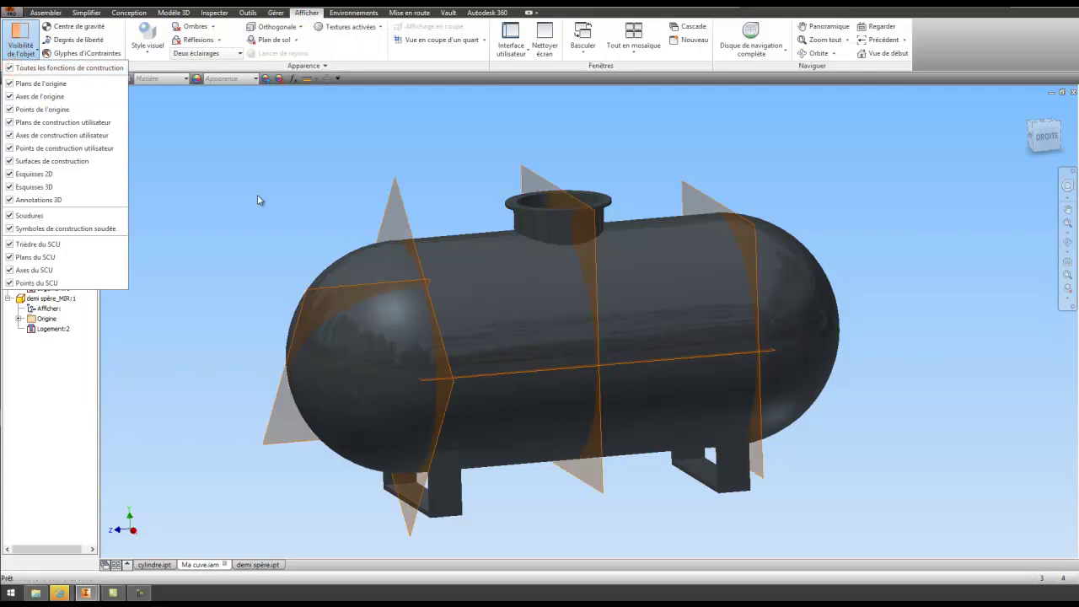
click(271, 281)
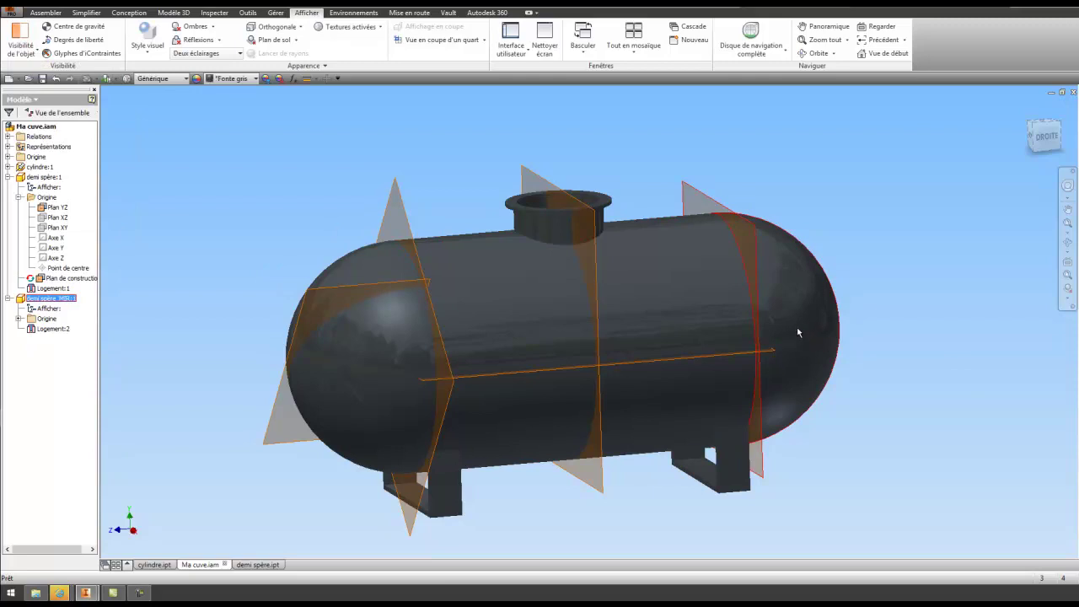
drag(312, 300, 362, 278)
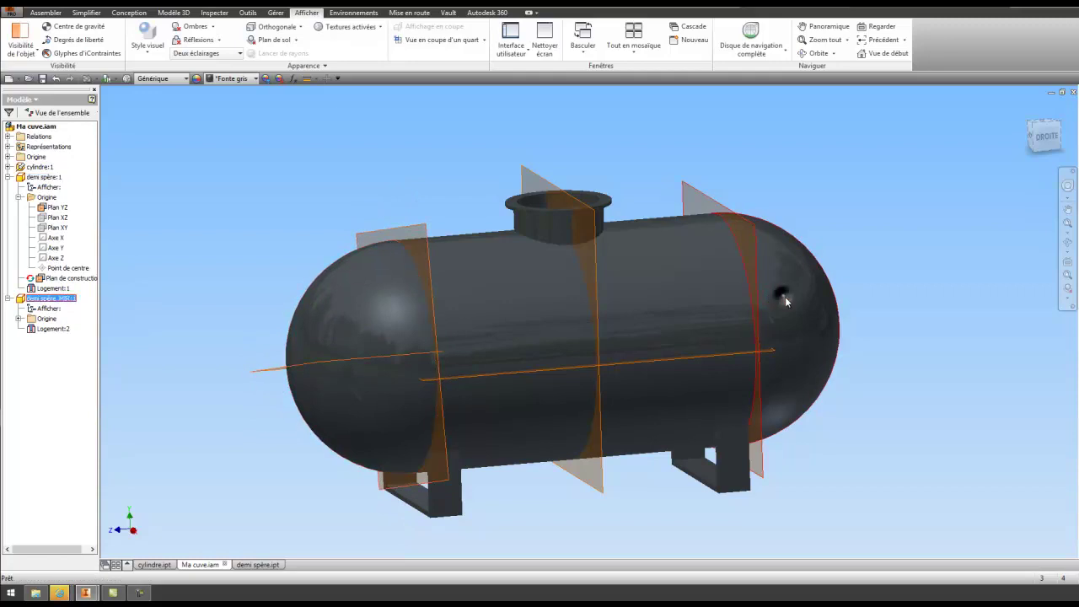
Open the mirrored hemisphere demi spère_MIR as a separate part and orbit it to a side view
right_click(784, 295)
click(782, 266)
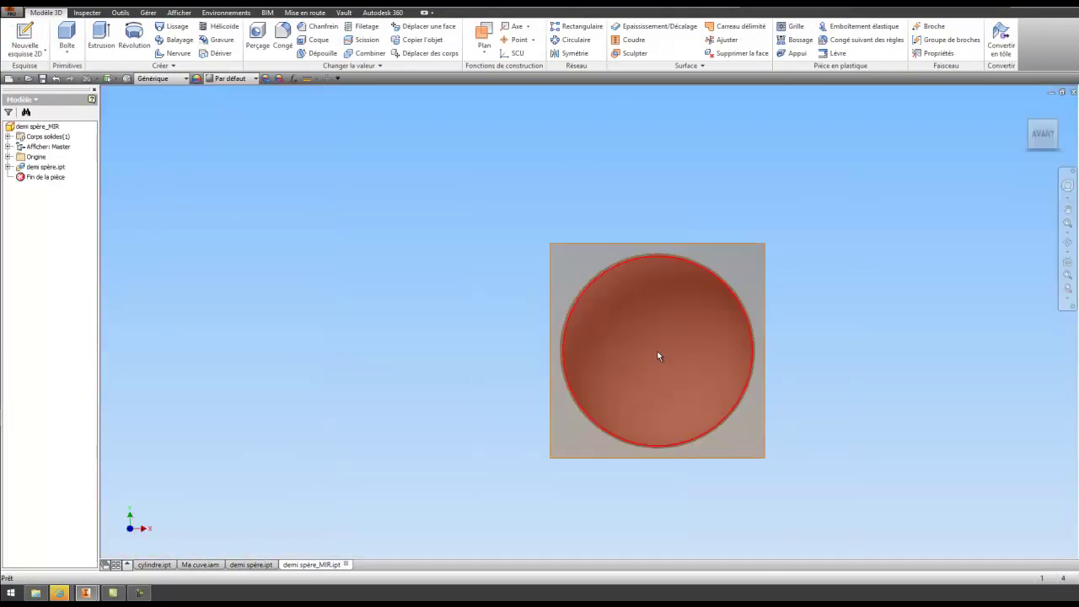
key(F4)
drag(658, 355, 581, 363)
right_click(451, 323)
click(449, 314)
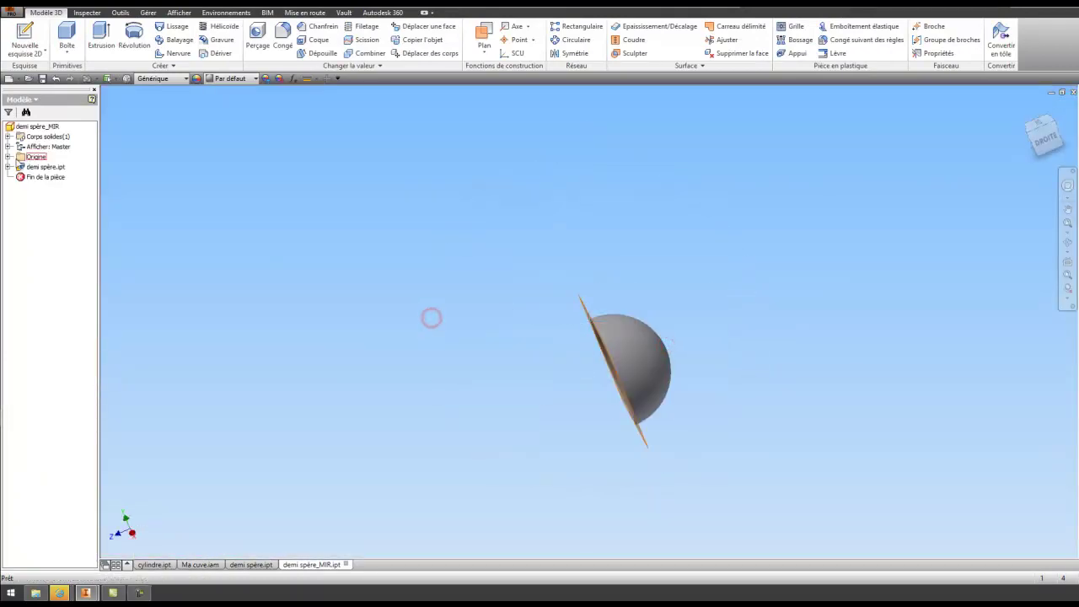
Make the origin Plan YZ of demi spère_MIR visible and, back in Ma cuve.iam, rotate that hemisphere about its axis
click(8, 157)
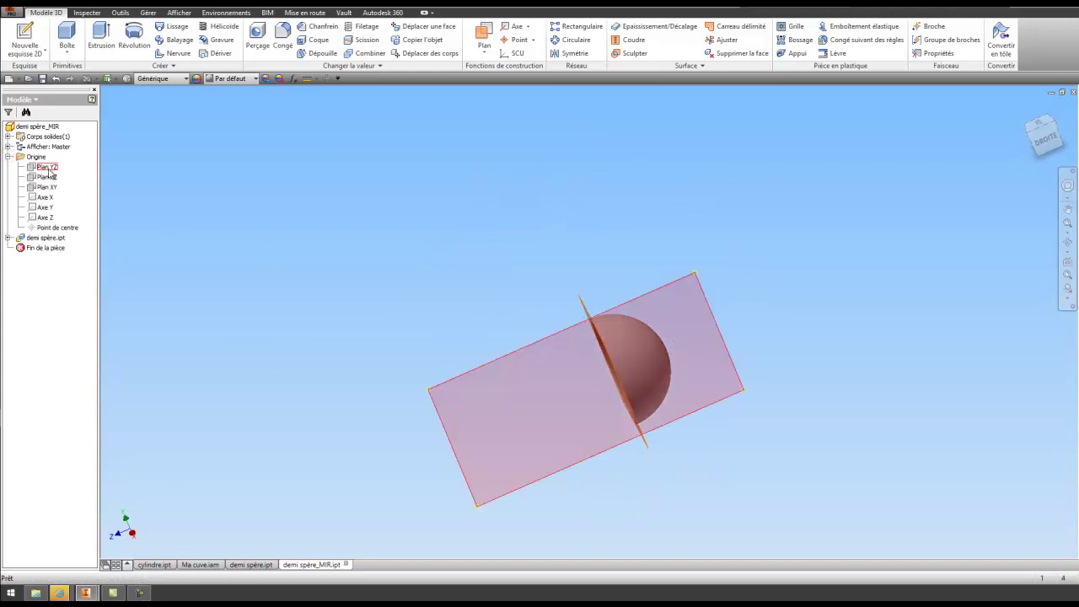
click(47, 169)
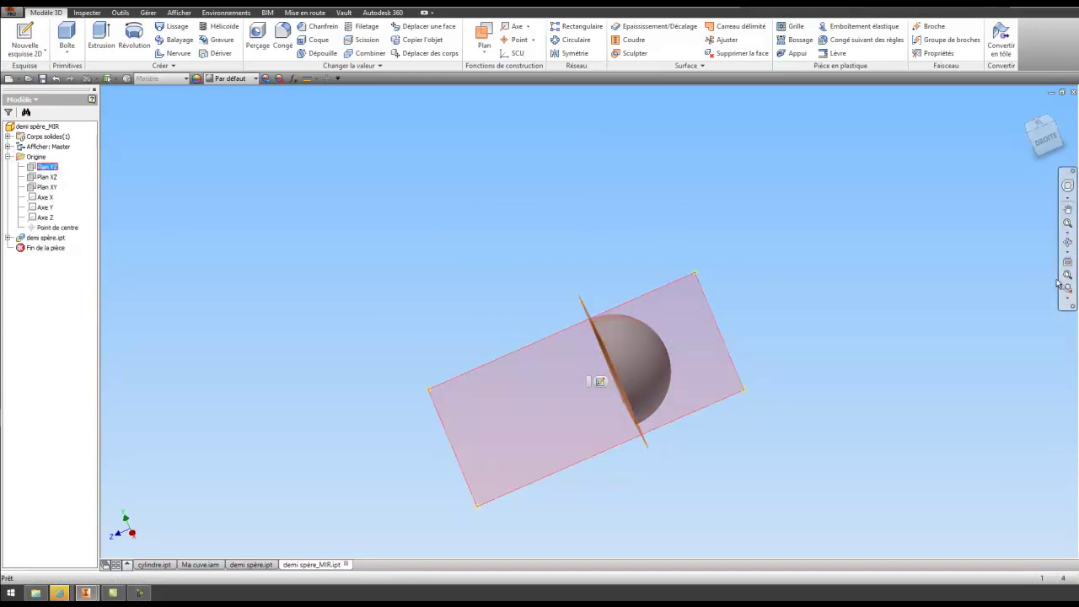
click(1068, 243)
drag(766, 326, 788, 305)
right_click(557, 240)
click(475, 239)
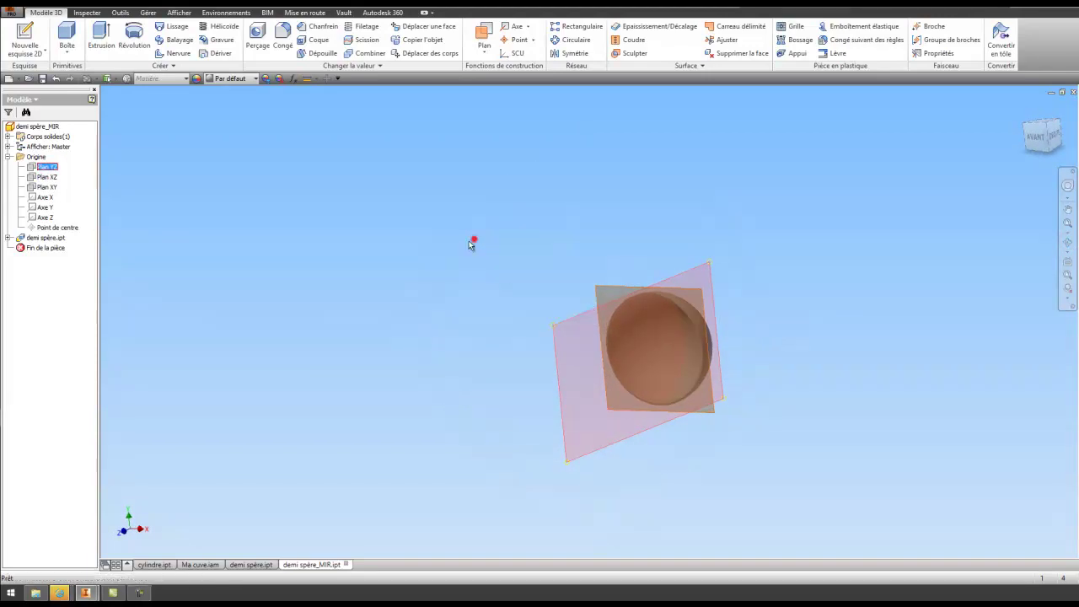
right_click(48, 167)
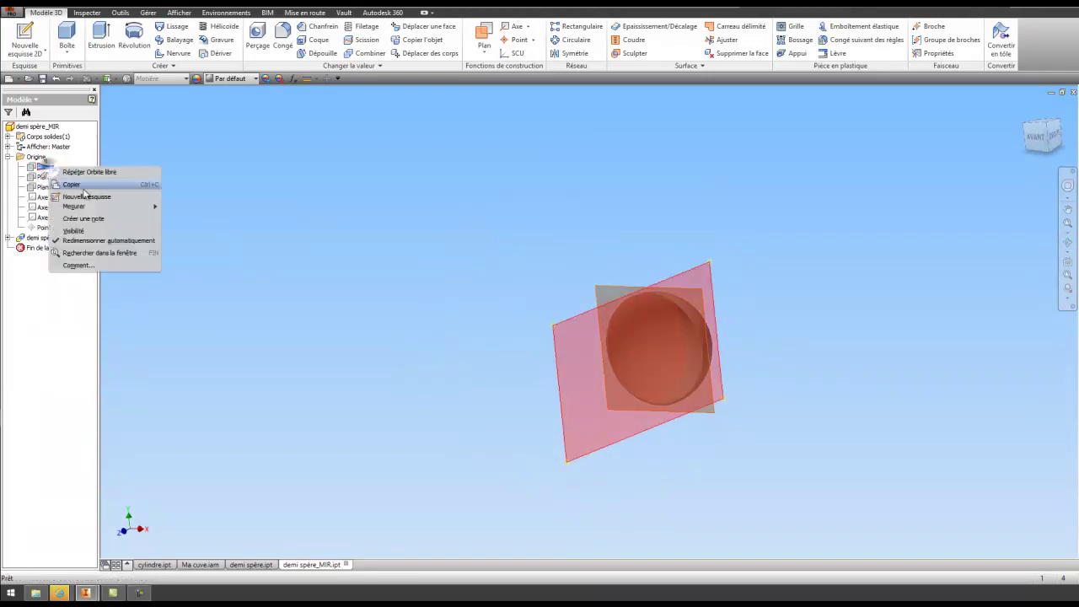
click(88, 231)
click(206, 567)
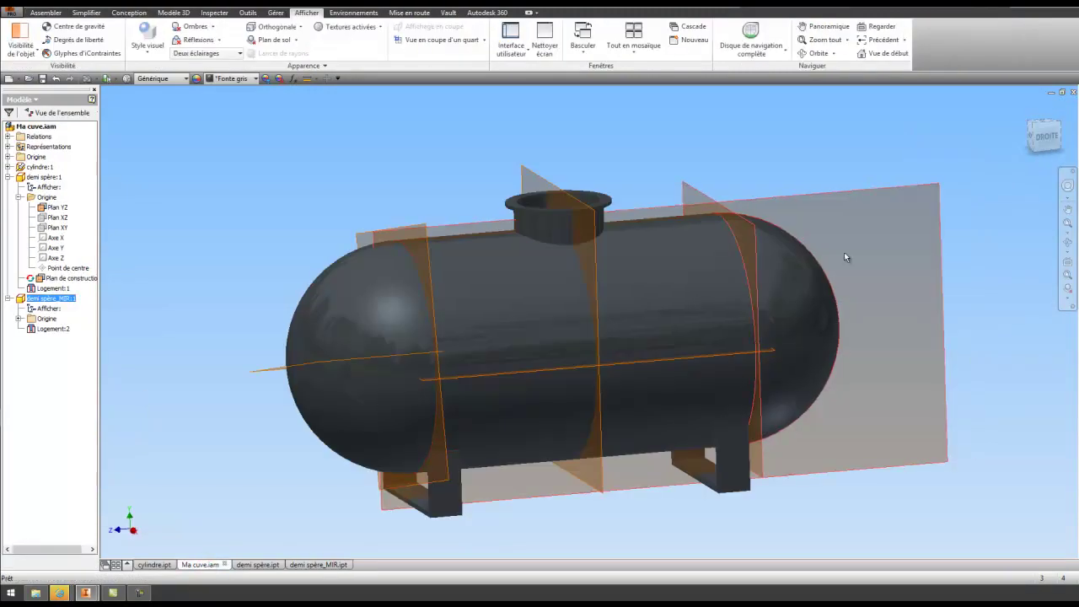
drag(802, 313, 821, 374)
click(317, 129)
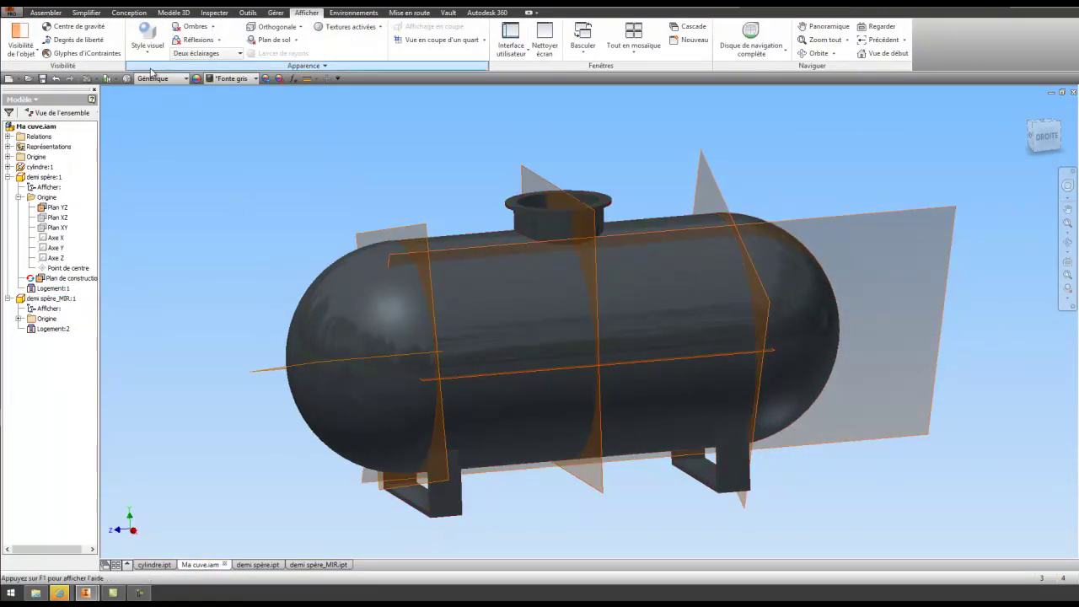
Place a 0 mm mate constraint (Placage) between Plan YZ of demi spère:1 and the cylinder's horizontal Plan XZ
click(46, 13)
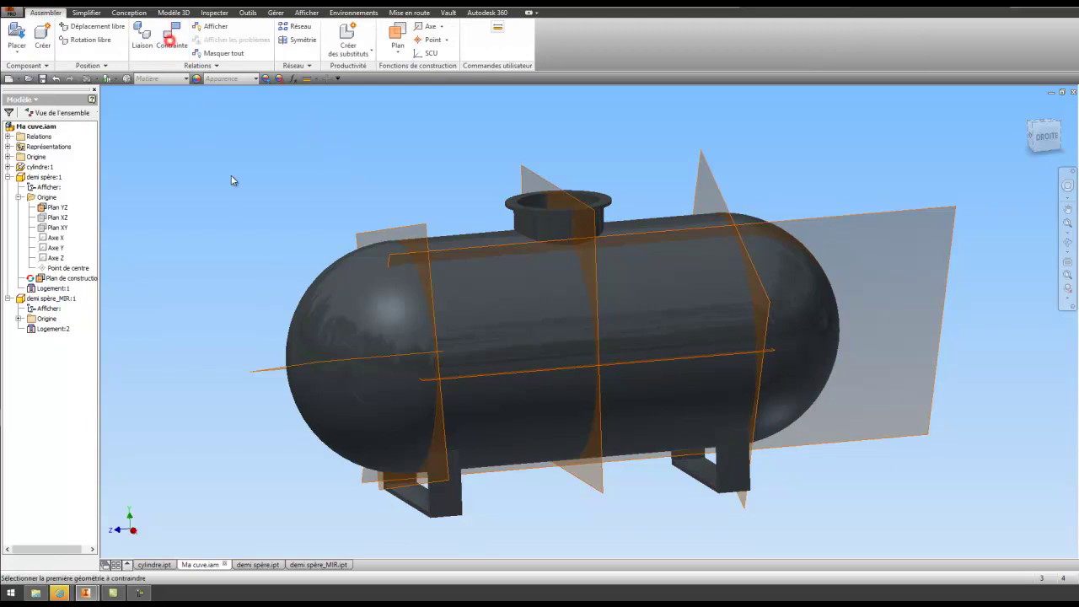
click(330, 364)
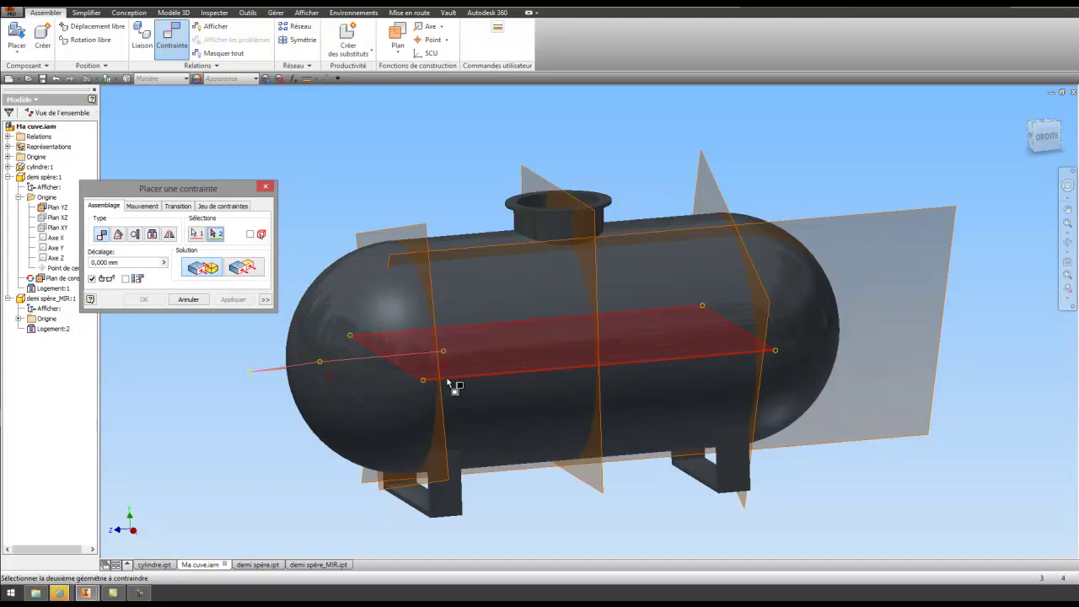
click(446, 381)
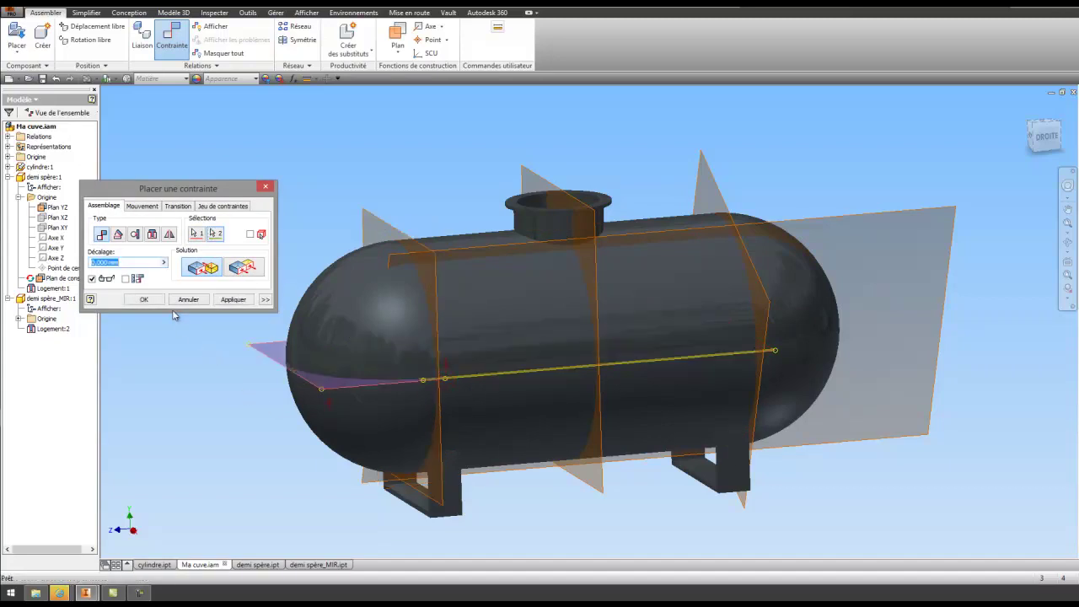
click(243, 300)
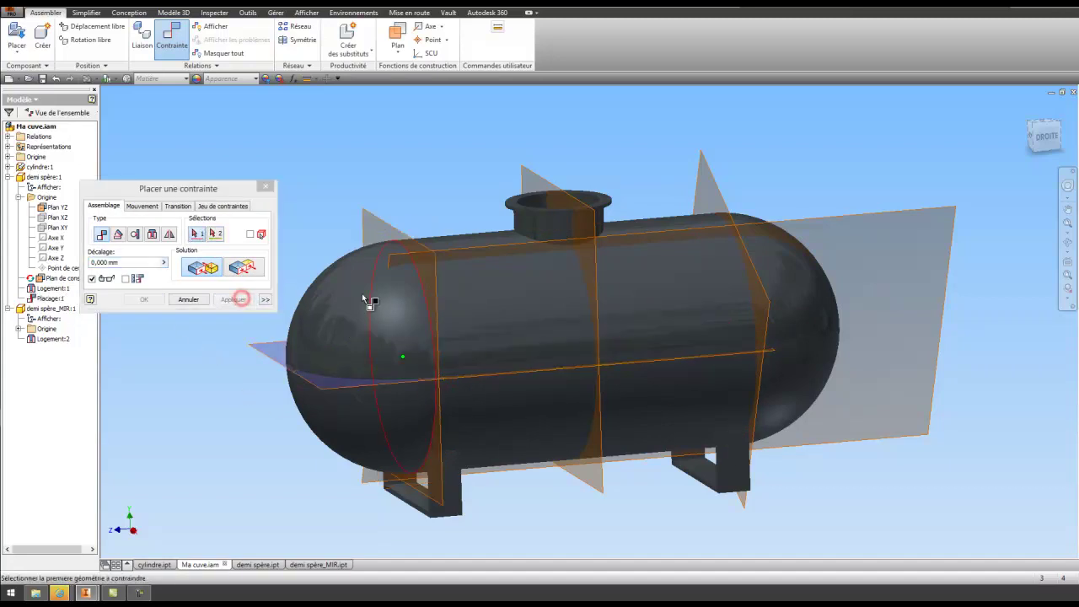
Place a 0 mm mate constraint (Placage) between Plan YZ of demi spère_MIR:1 and the cylinder's horizontal Plan XZ
click(877, 219)
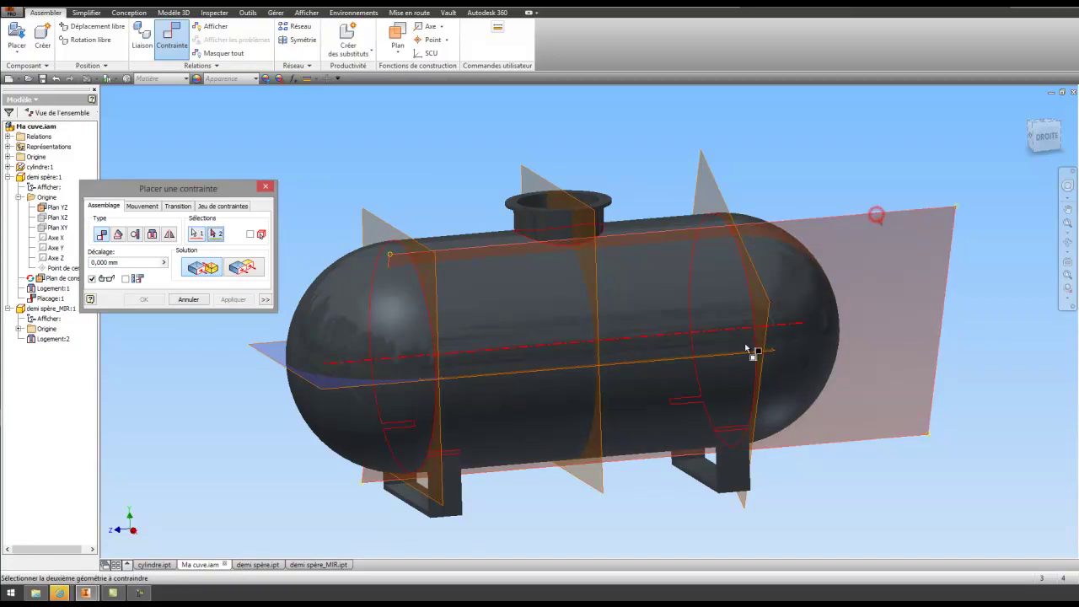
click(744, 360)
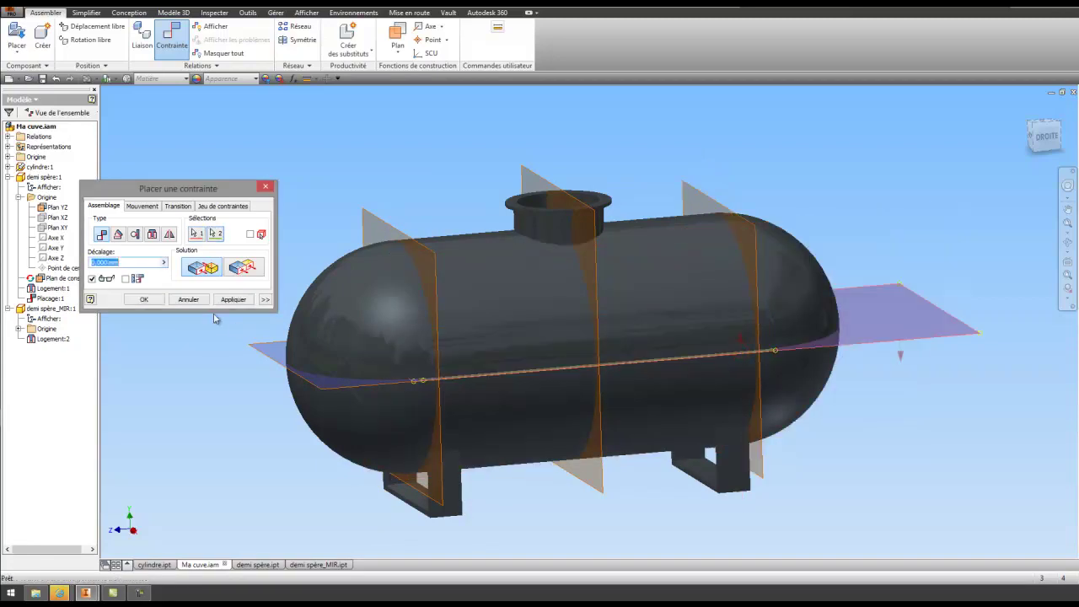
click(142, 301)
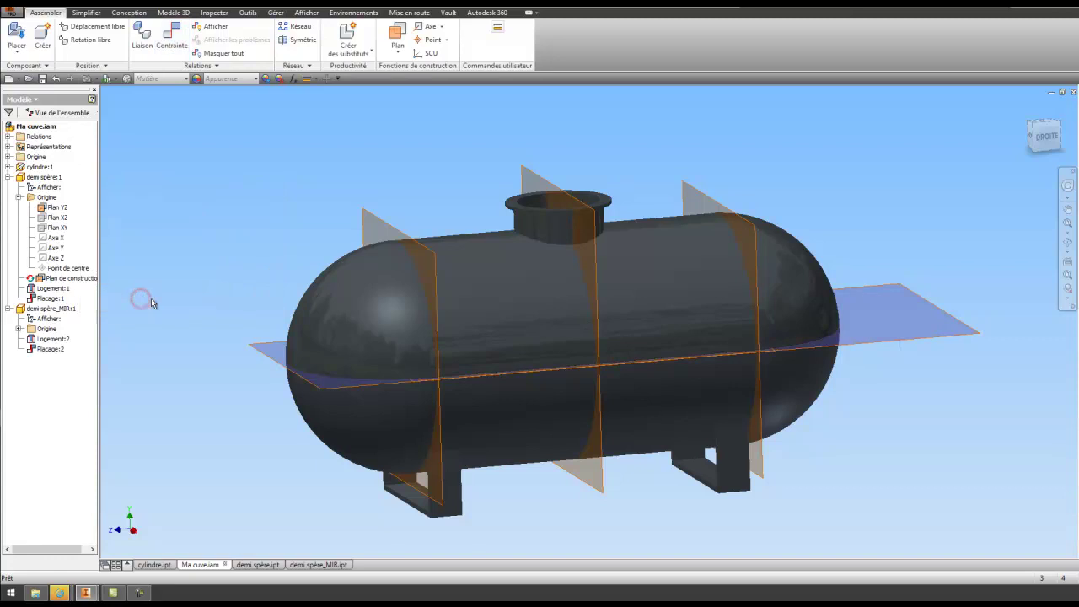
Turn off the visibility of all construction features in the assembly
click(306, 13)
click(25, 47)
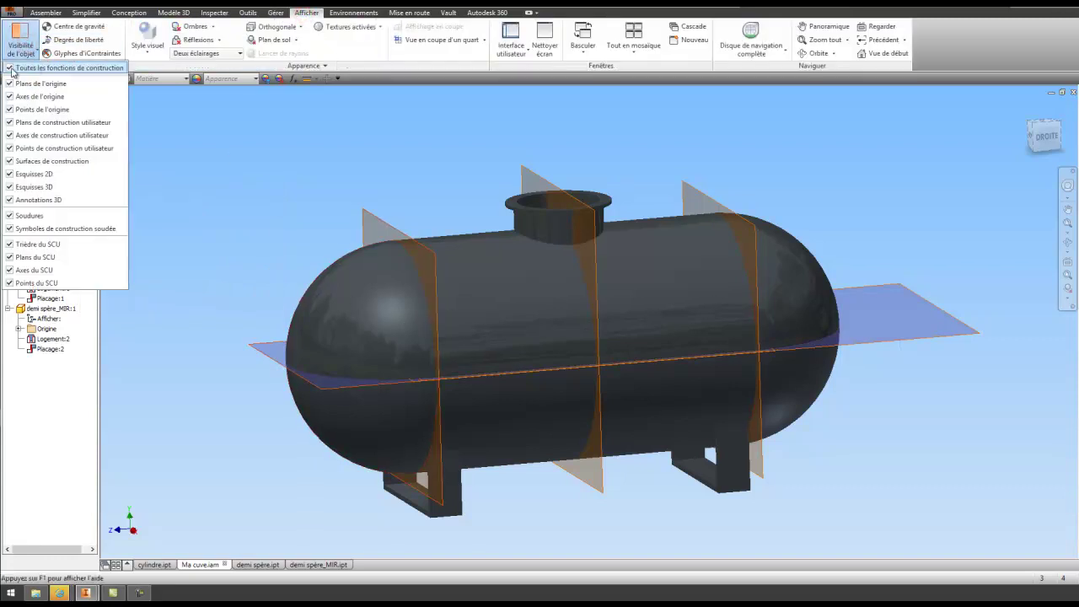
click(12, 70)
click(284, 217)
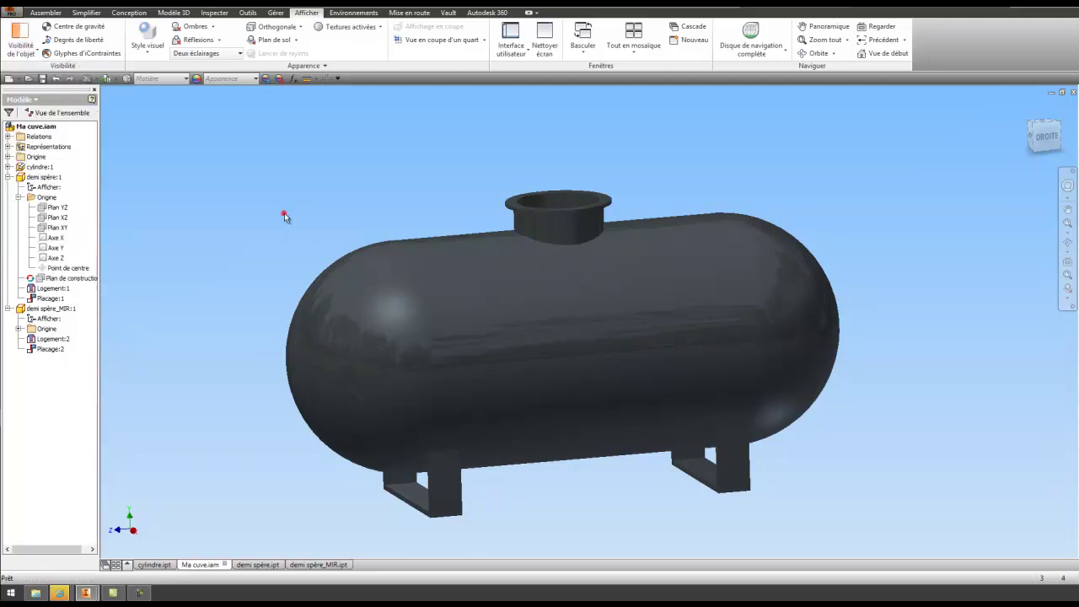
Select the hemispheres and the cylinder in turn and orbit the assembled tank to inspect it from its end
click(380, 314)
ctrl+click(814, 346)
click(724, 453)
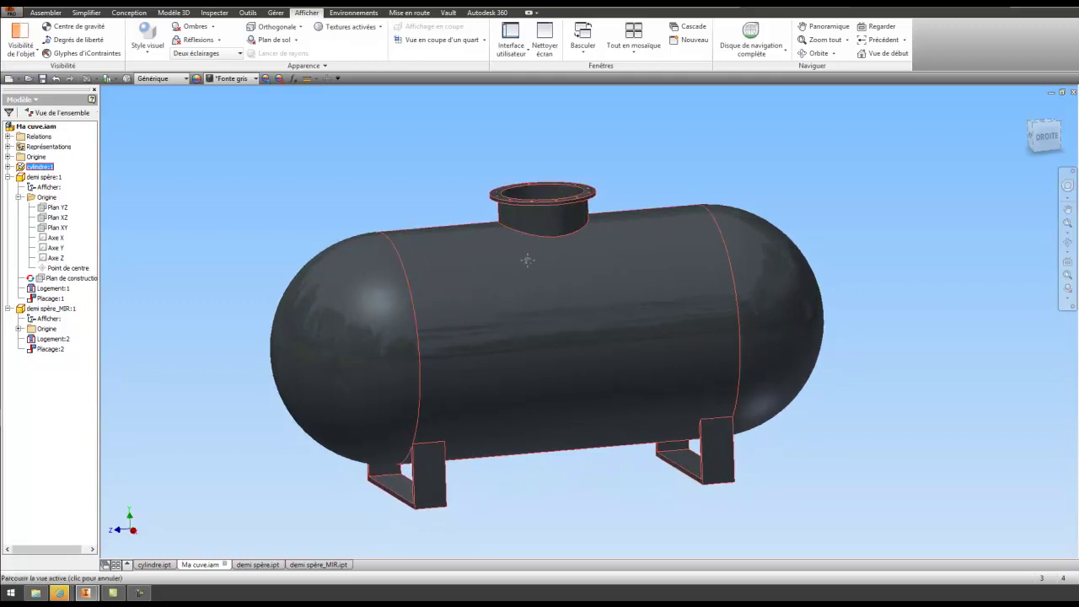
key(F4)
drag(551, 316, 568, 373)
drag(477, 219, 457, 237)
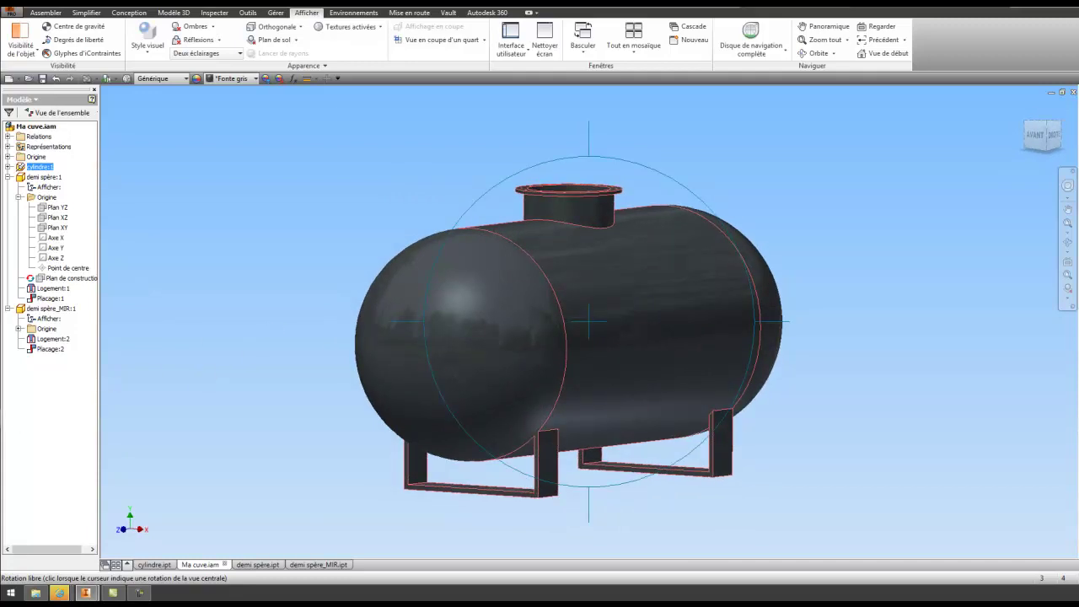